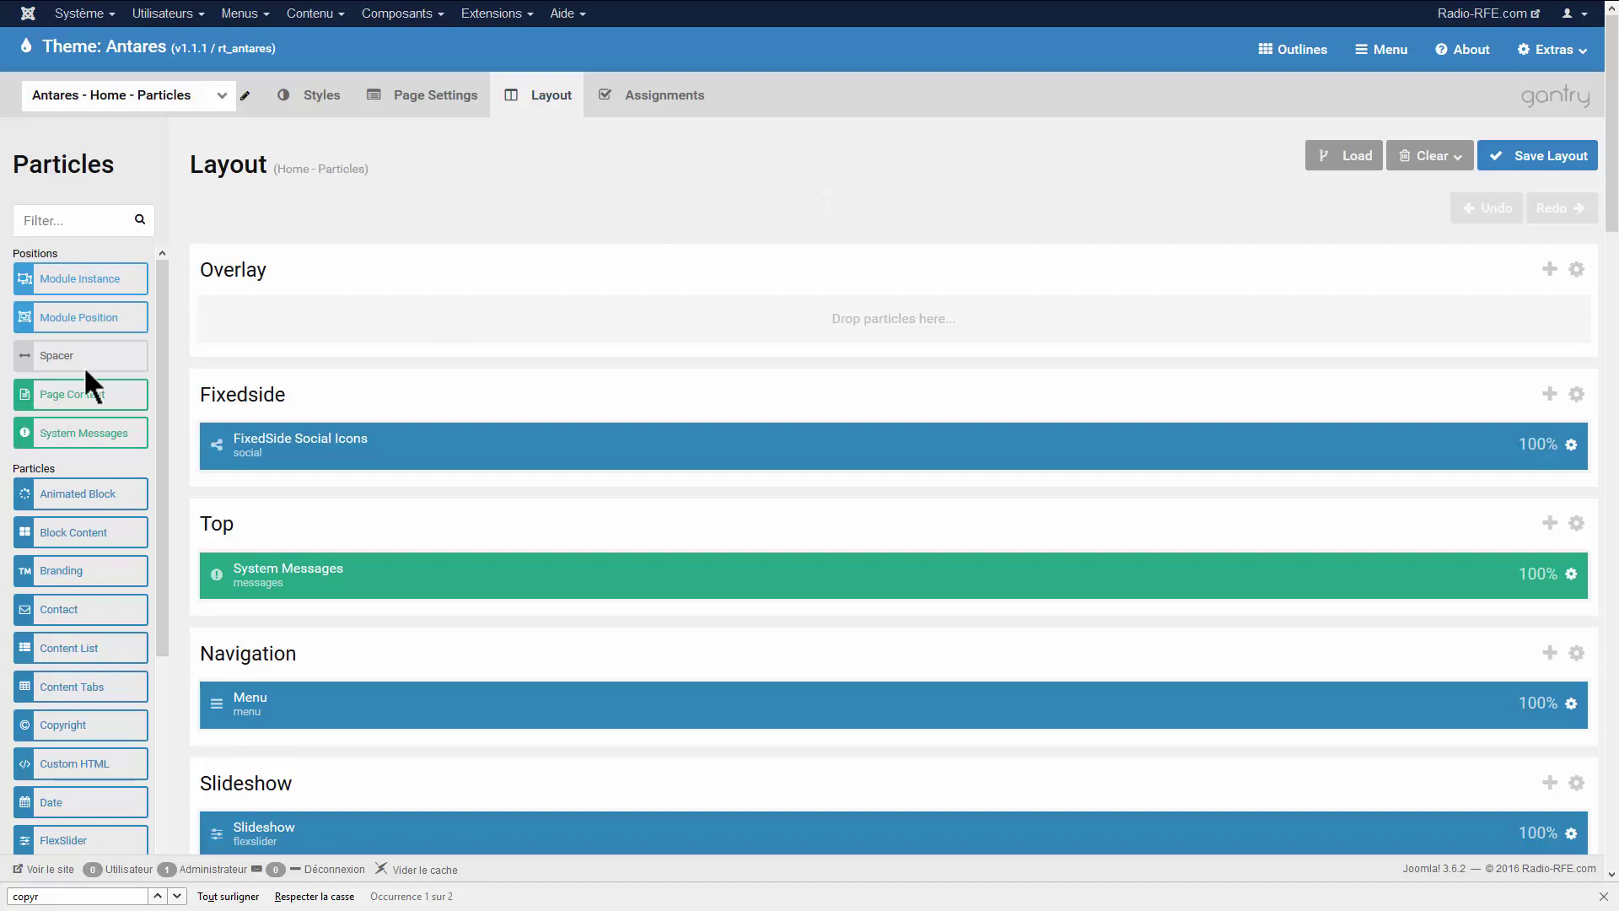
- Choose the Antares - Home - Particles outline and view its layout sections
{"action": "scroll", "coordinate": [126, 307], "scroll_direction": "down", "scroll_amount": 1}
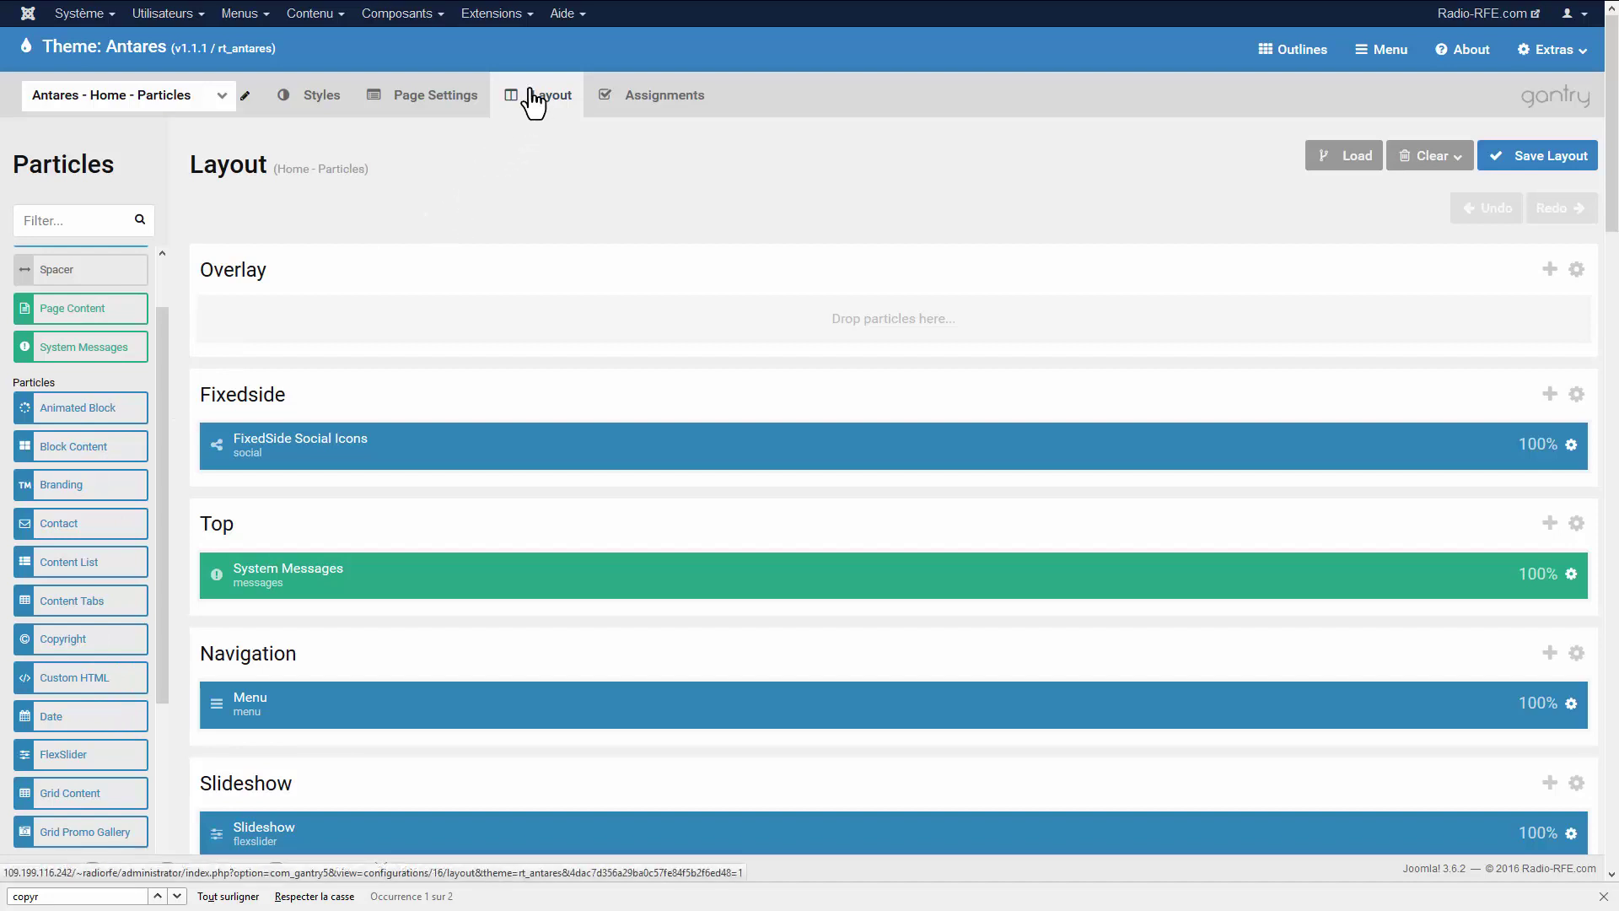
{"action": "left_click", "coordinate": [221, 95]}
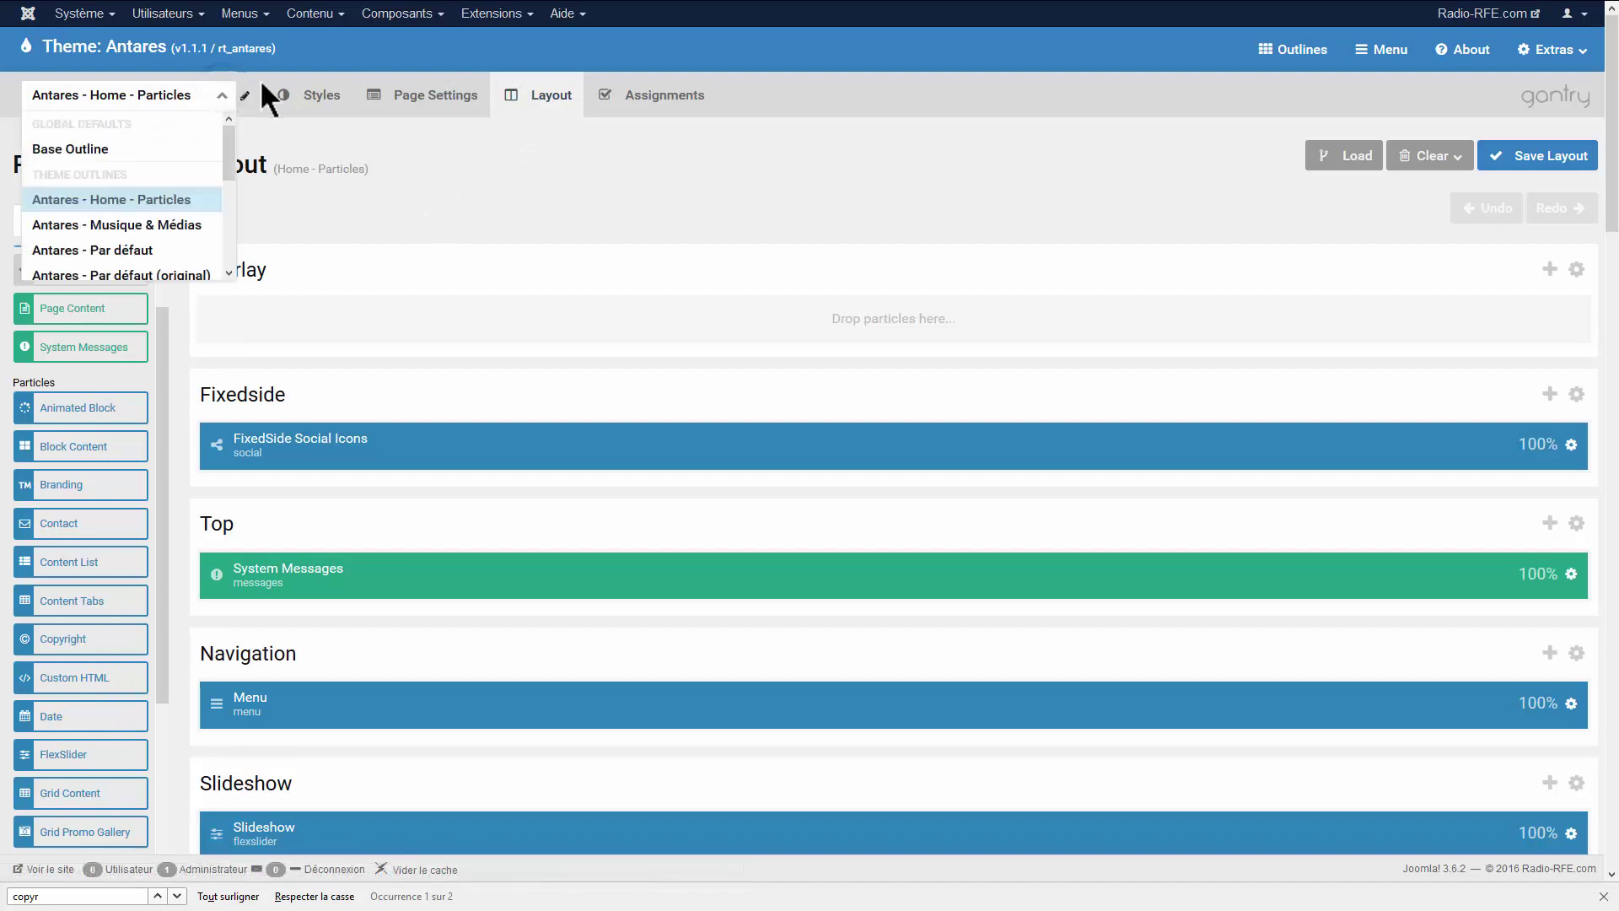
{"action": "left_click", "coordinate": [187, 200]}
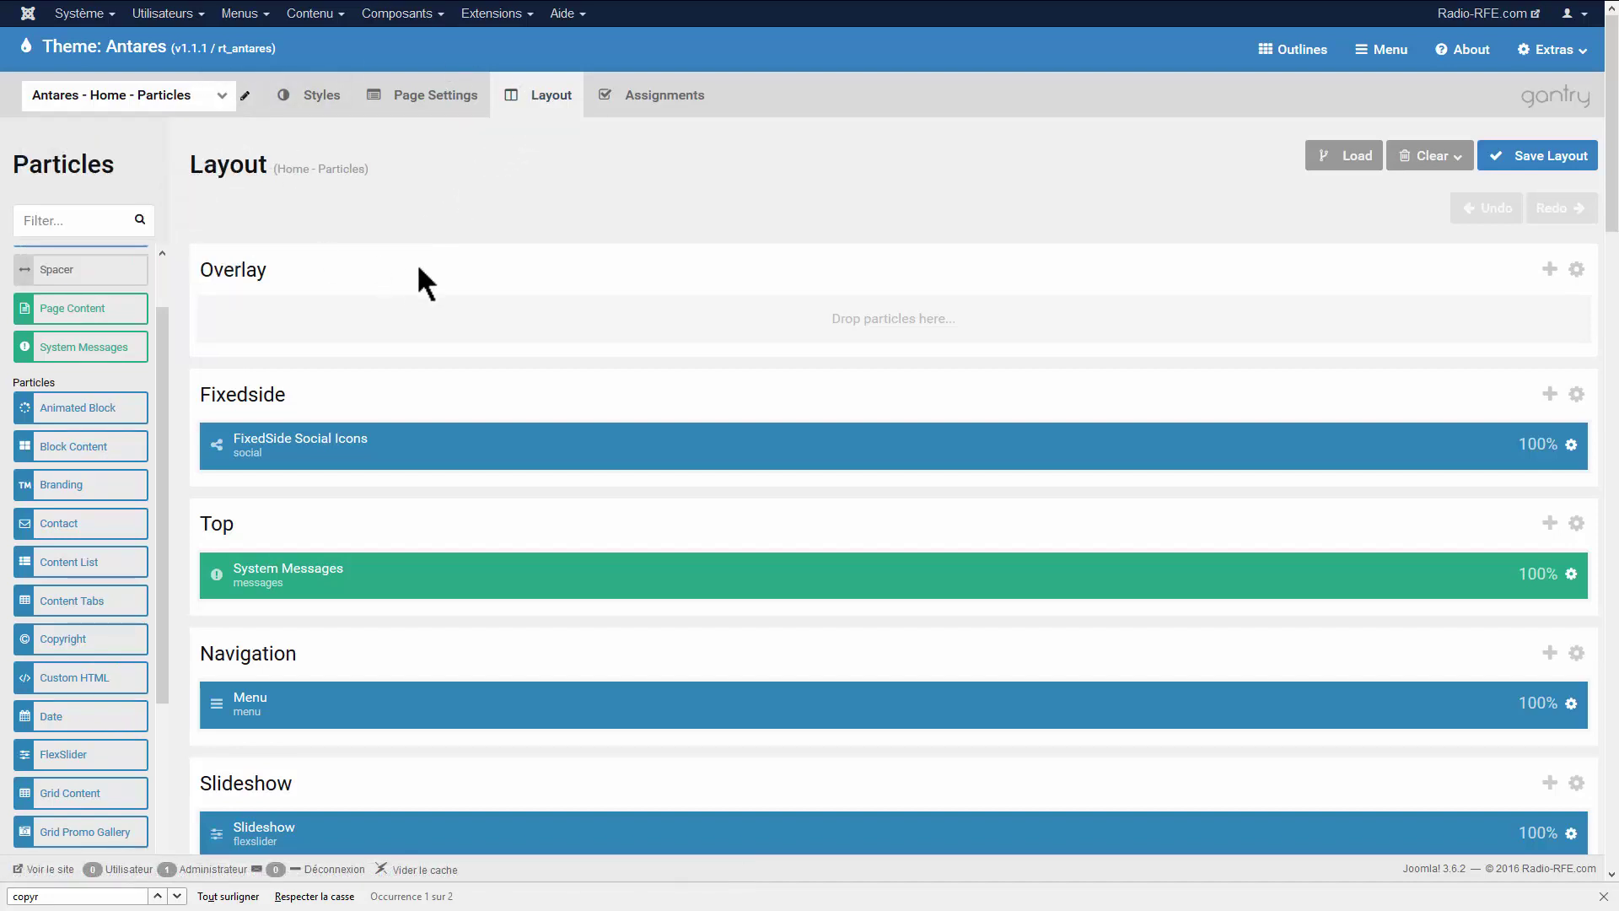
{"action": "scroll", "coordinate": [417, 261], "scroll_direction": "down", "scroll_amount": 2}
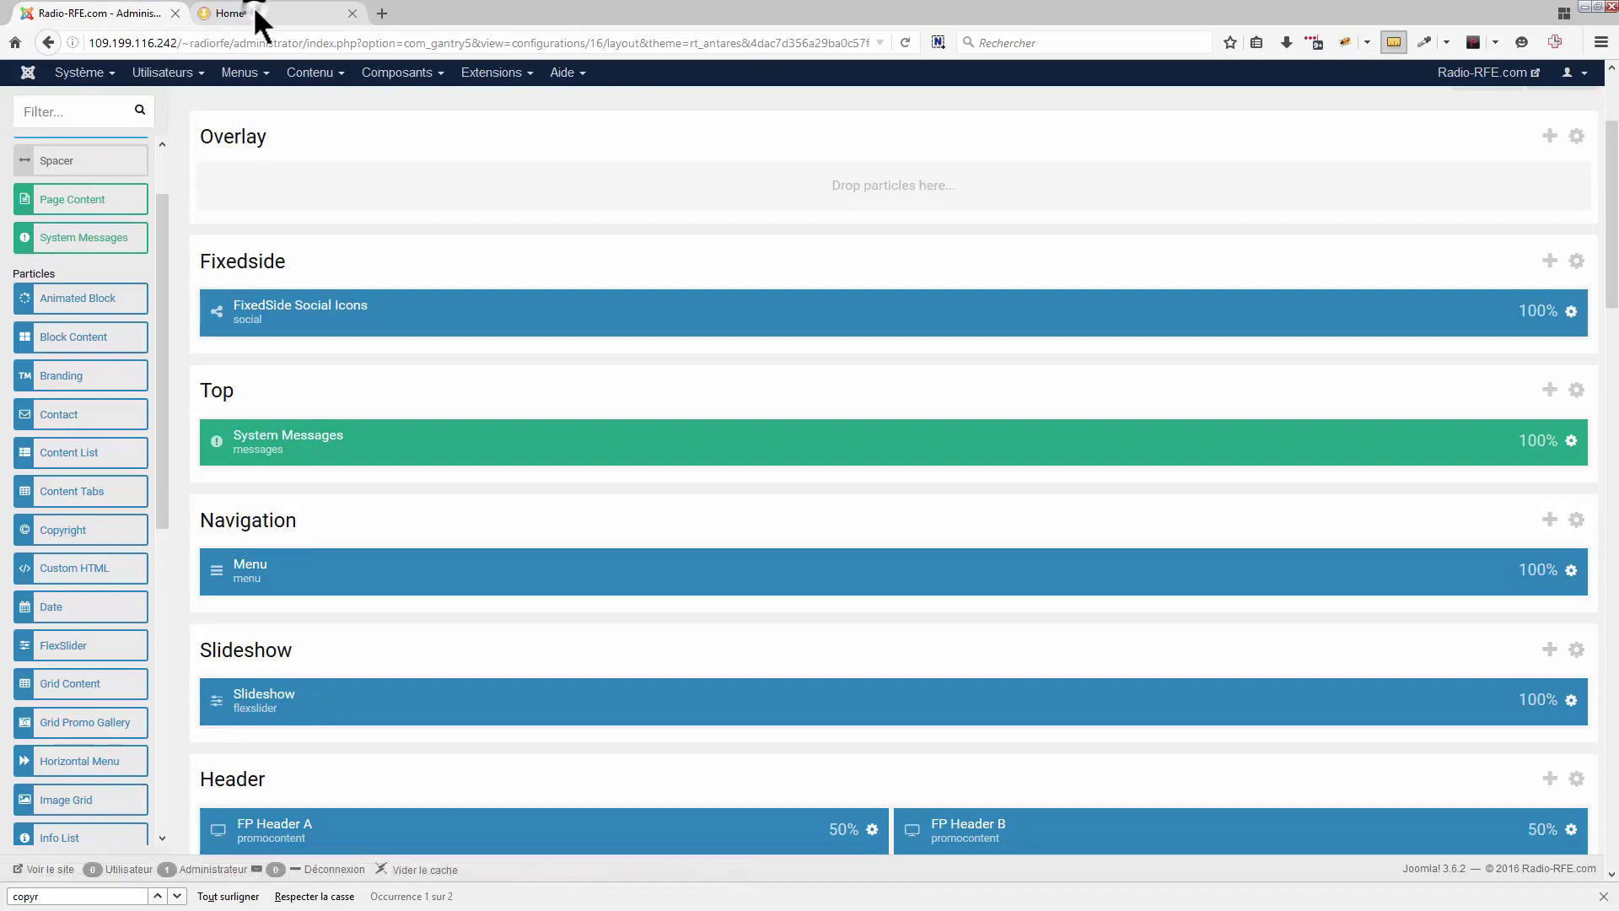
- Switch to the site's Home page, show the fourth and first slides of the slideshow, and return to the administration page
{"action": "left_click", "coordinate": [259, 15]}
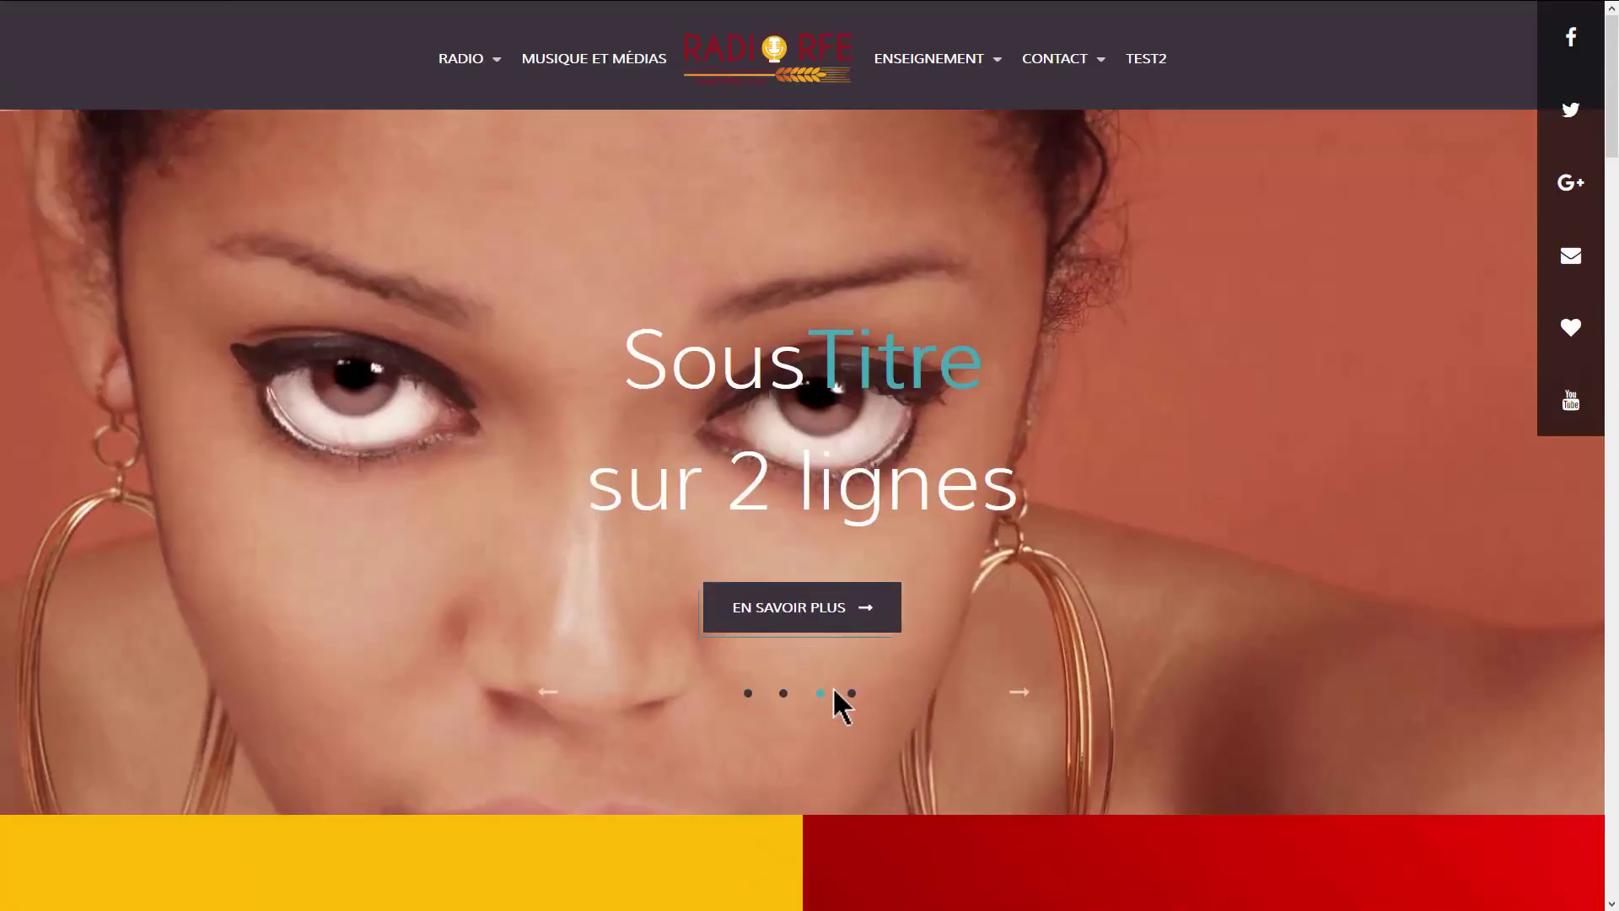
{"action": "left_click", "coordinate": [851, 694]}
{"action": "left_click", "coordinate": [748, 693]}
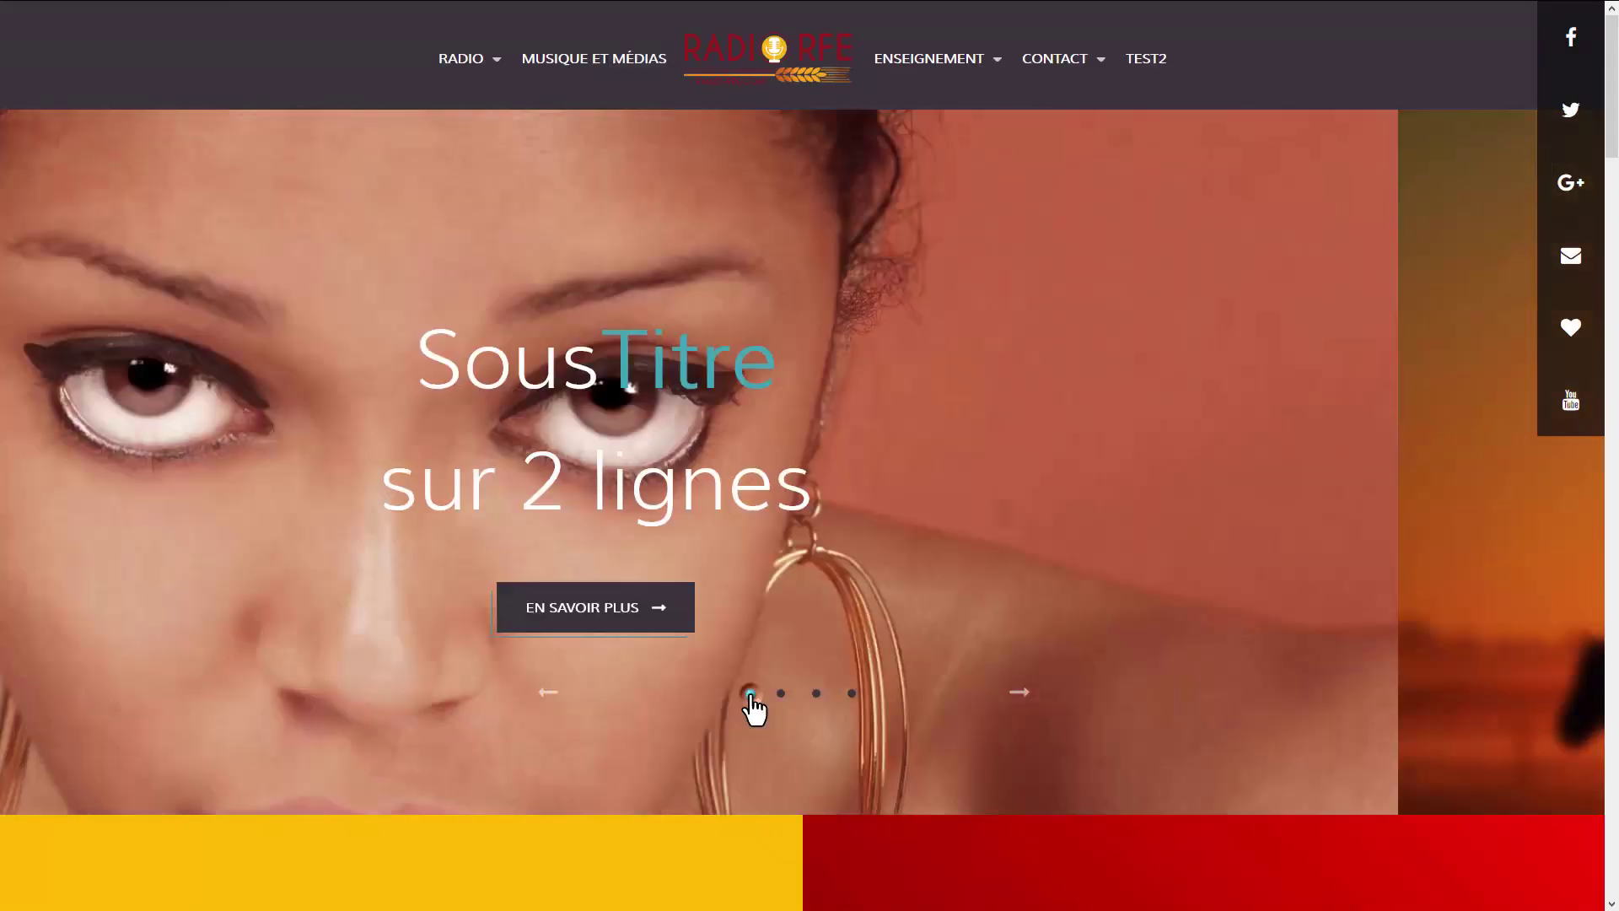
{"action": "mouse_move", "coordinate": [303, 15]}
{"action": "left_click", "coordinate": [101, 14]}
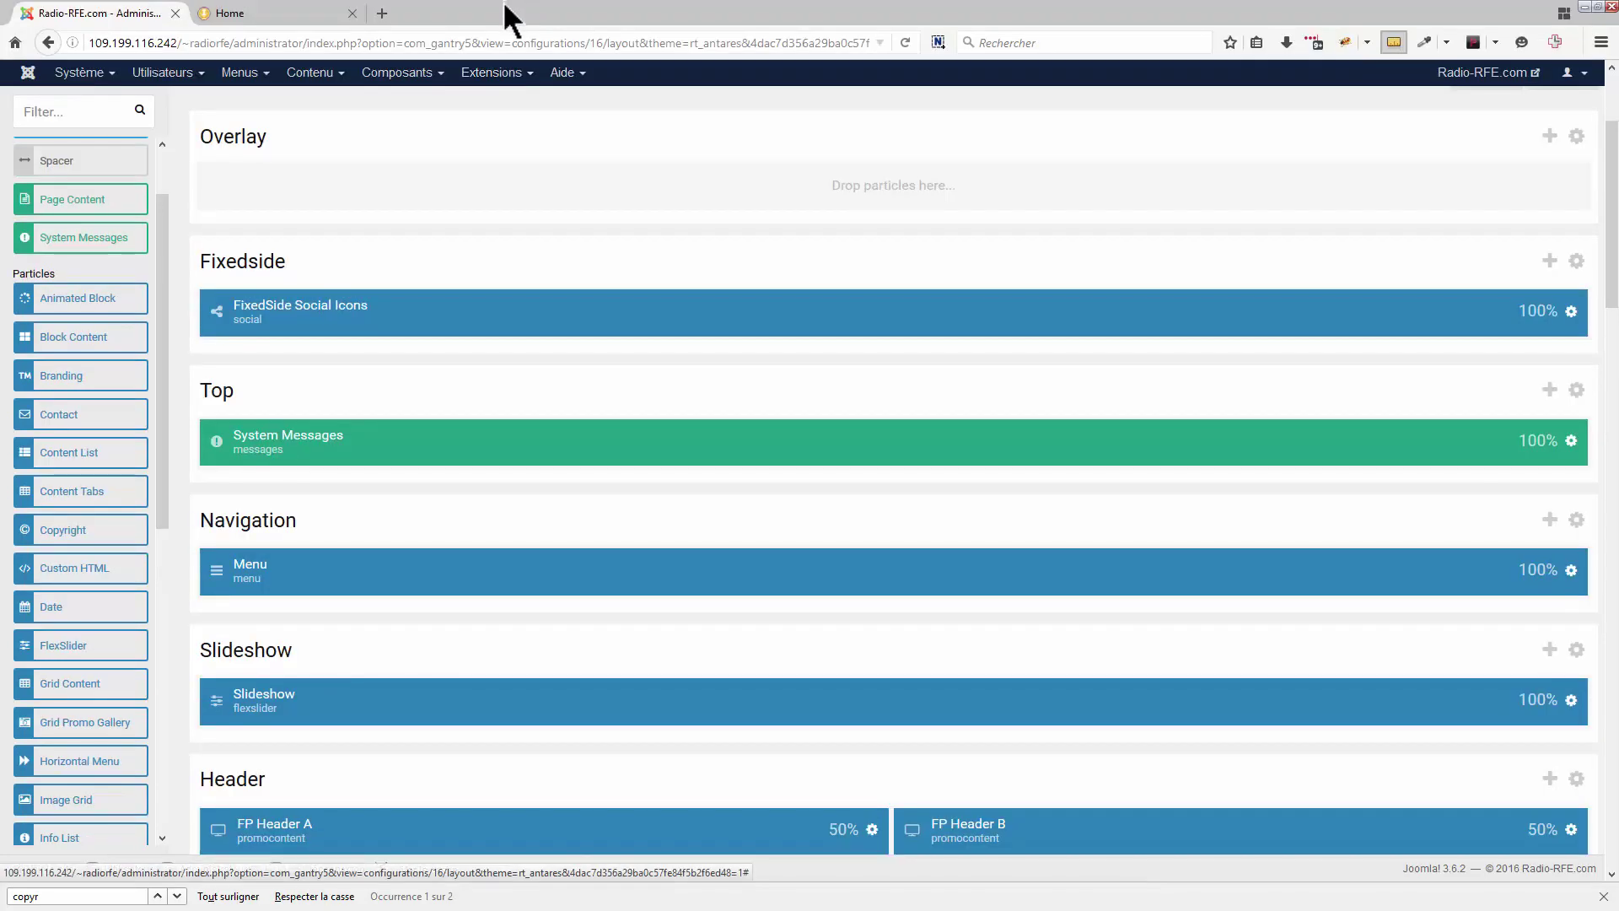
{"action": "left_click", "coordinate": [478, 74]}
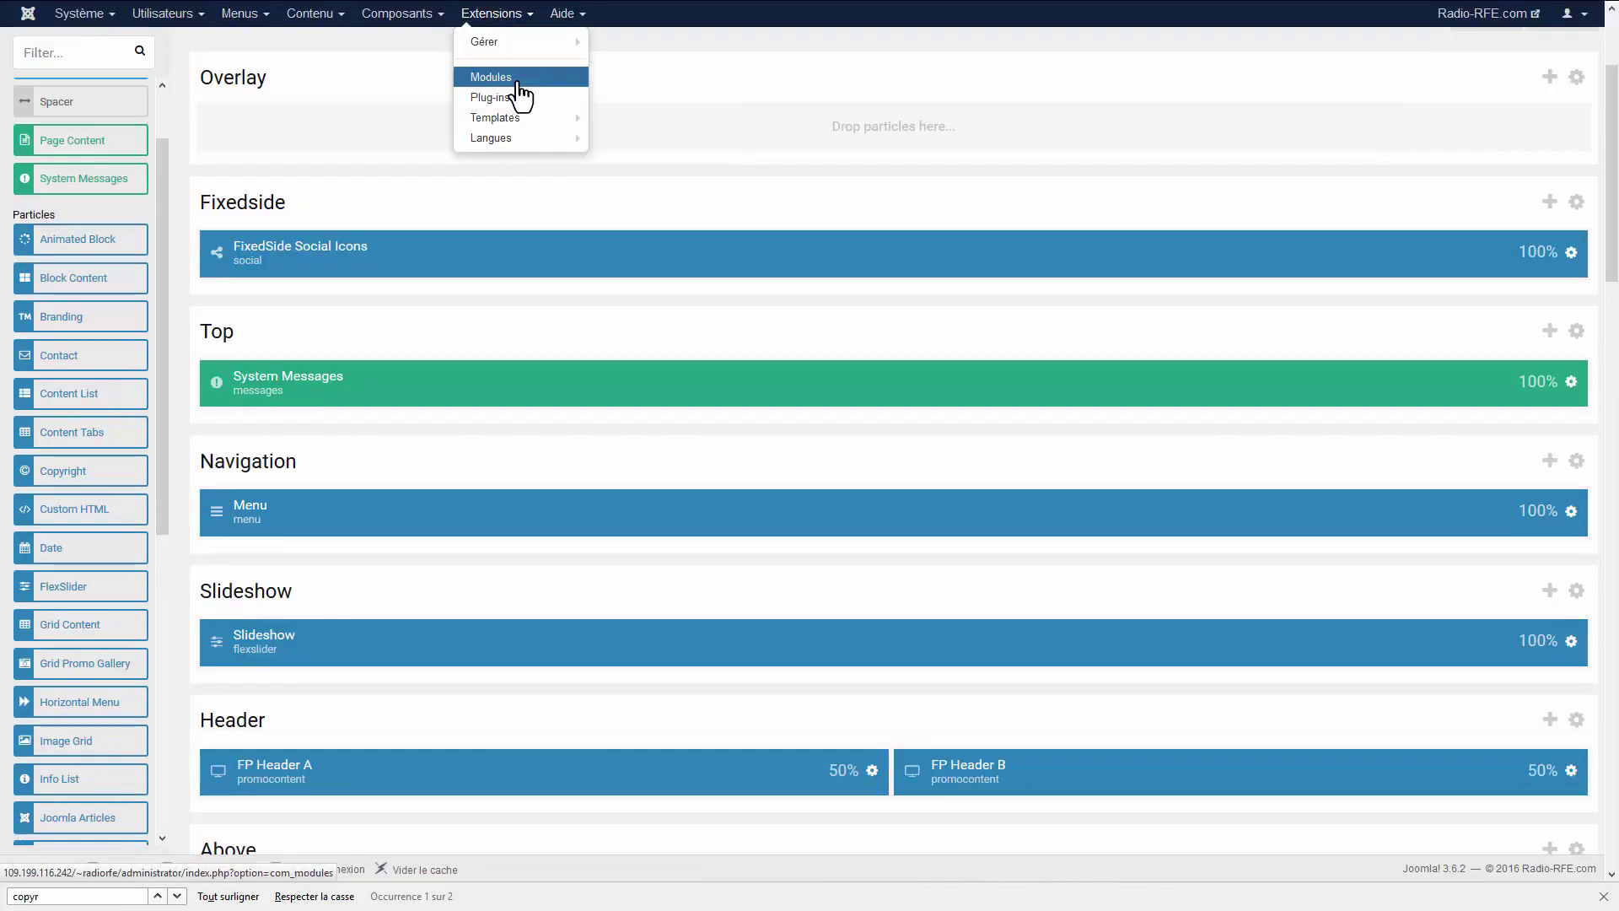
{"action": "left_click", "coordinate": [518, 92]}
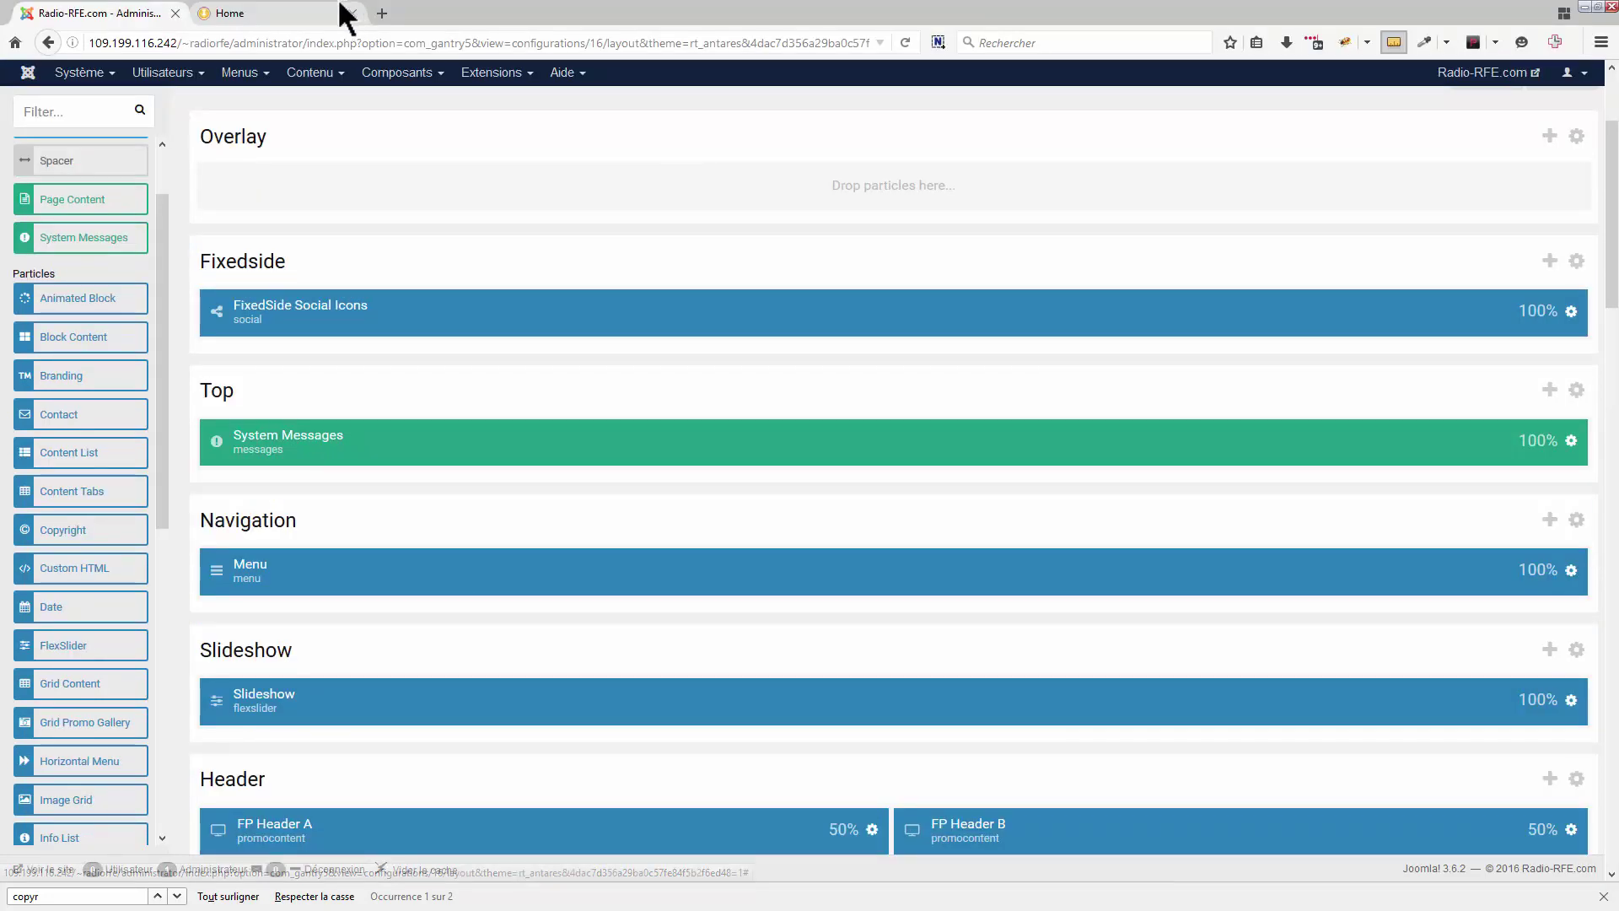
{"action": "left_click", "coordinate": [292, 17]}
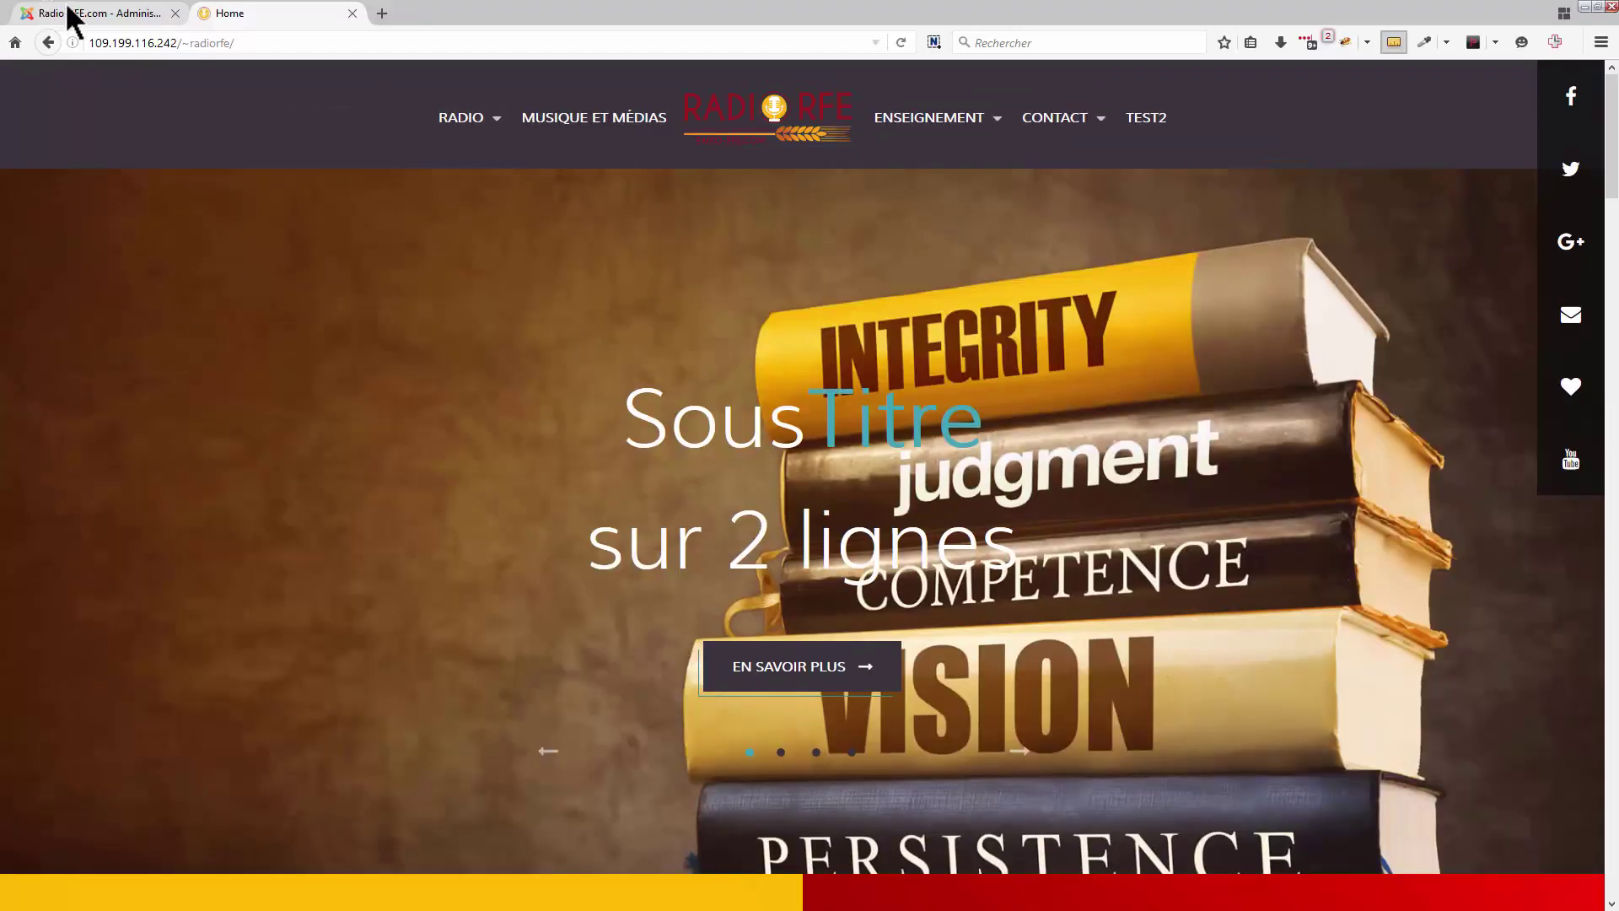
{"action": "left_click", "coordinate": [72, 18]}
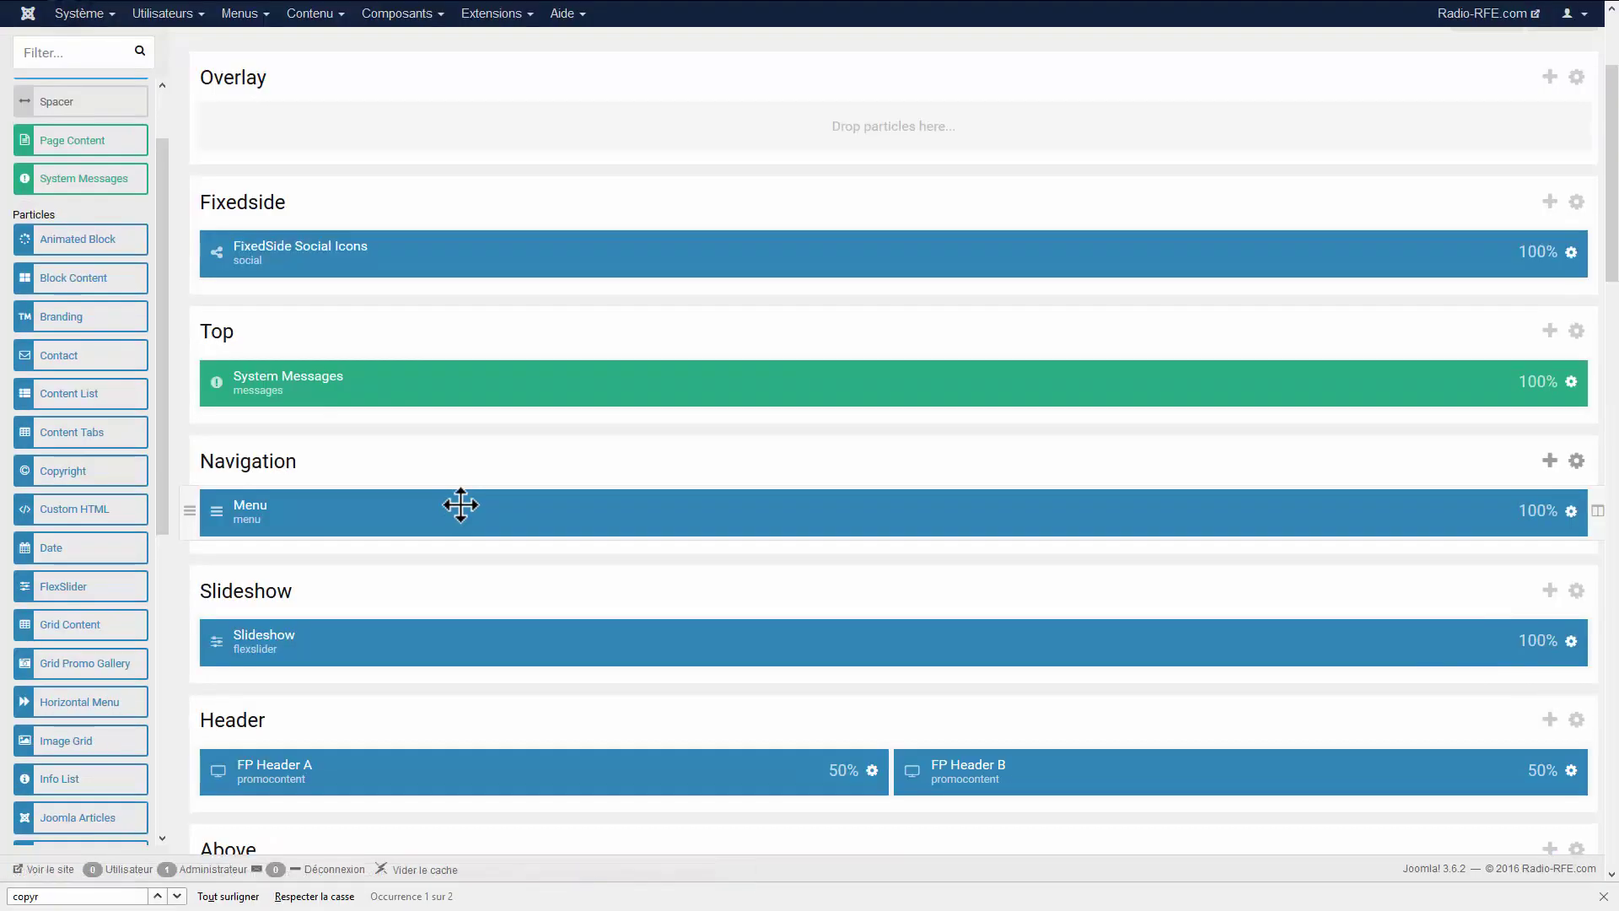
- Add a FlexSlider particle in front of the existing Slideshow particle in the Slideshow section
{"action": "scroll", "coordinate": [550, 506], "scroll_direction": "up", "scroll_amount": 3}
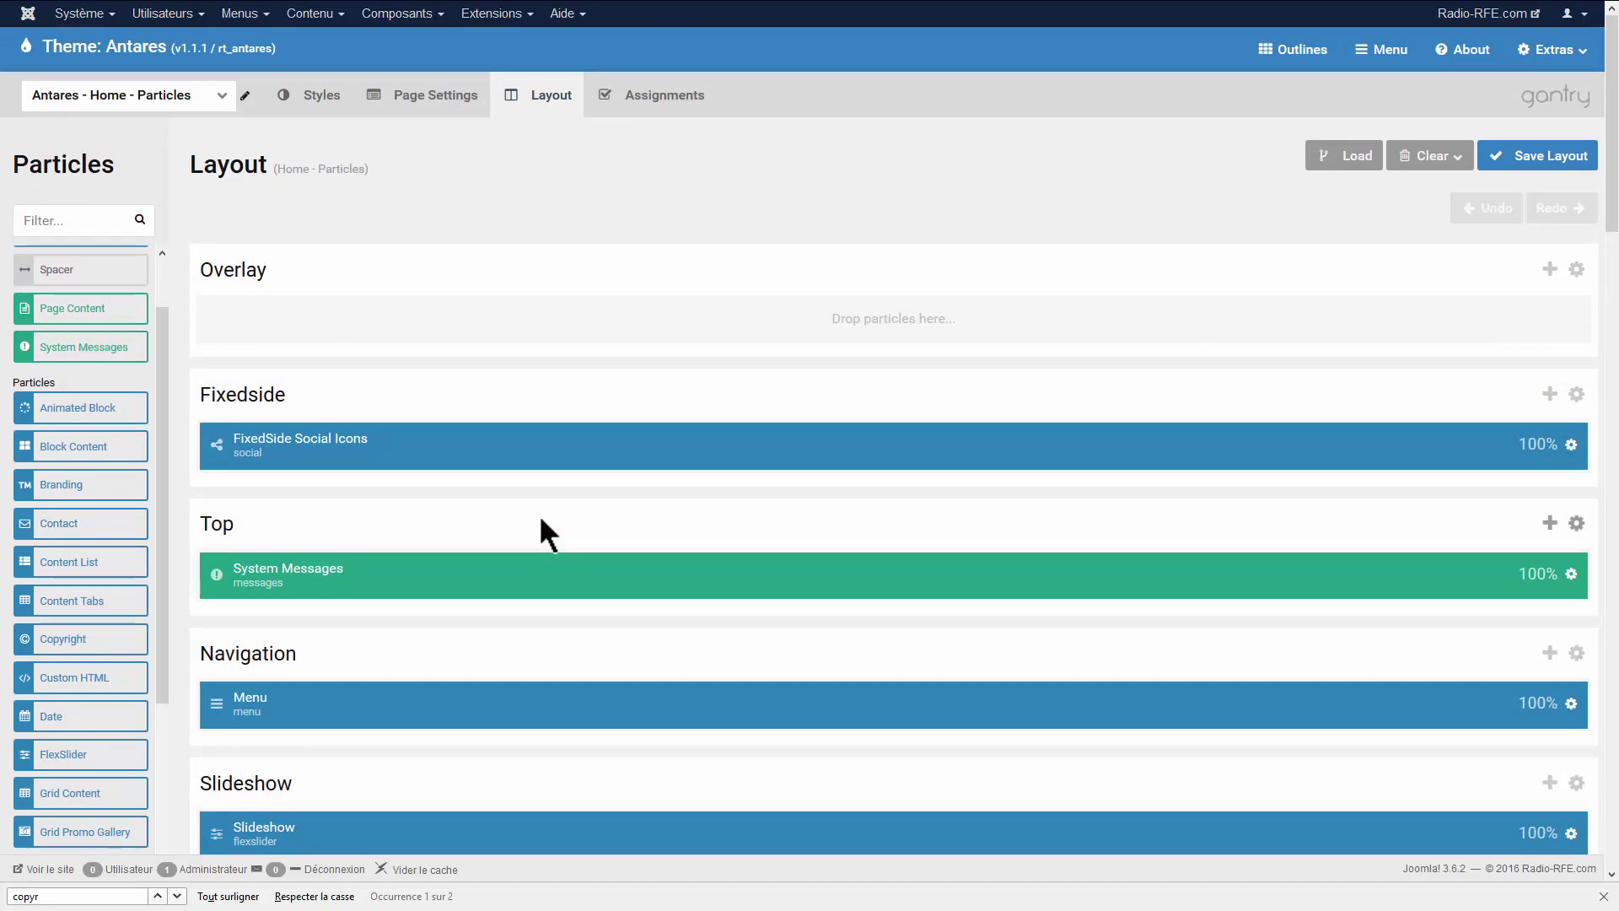
{"action": "scroll", "coordinate": [541, 522], "scroll_direction": "down", "scroll_amount": 3}
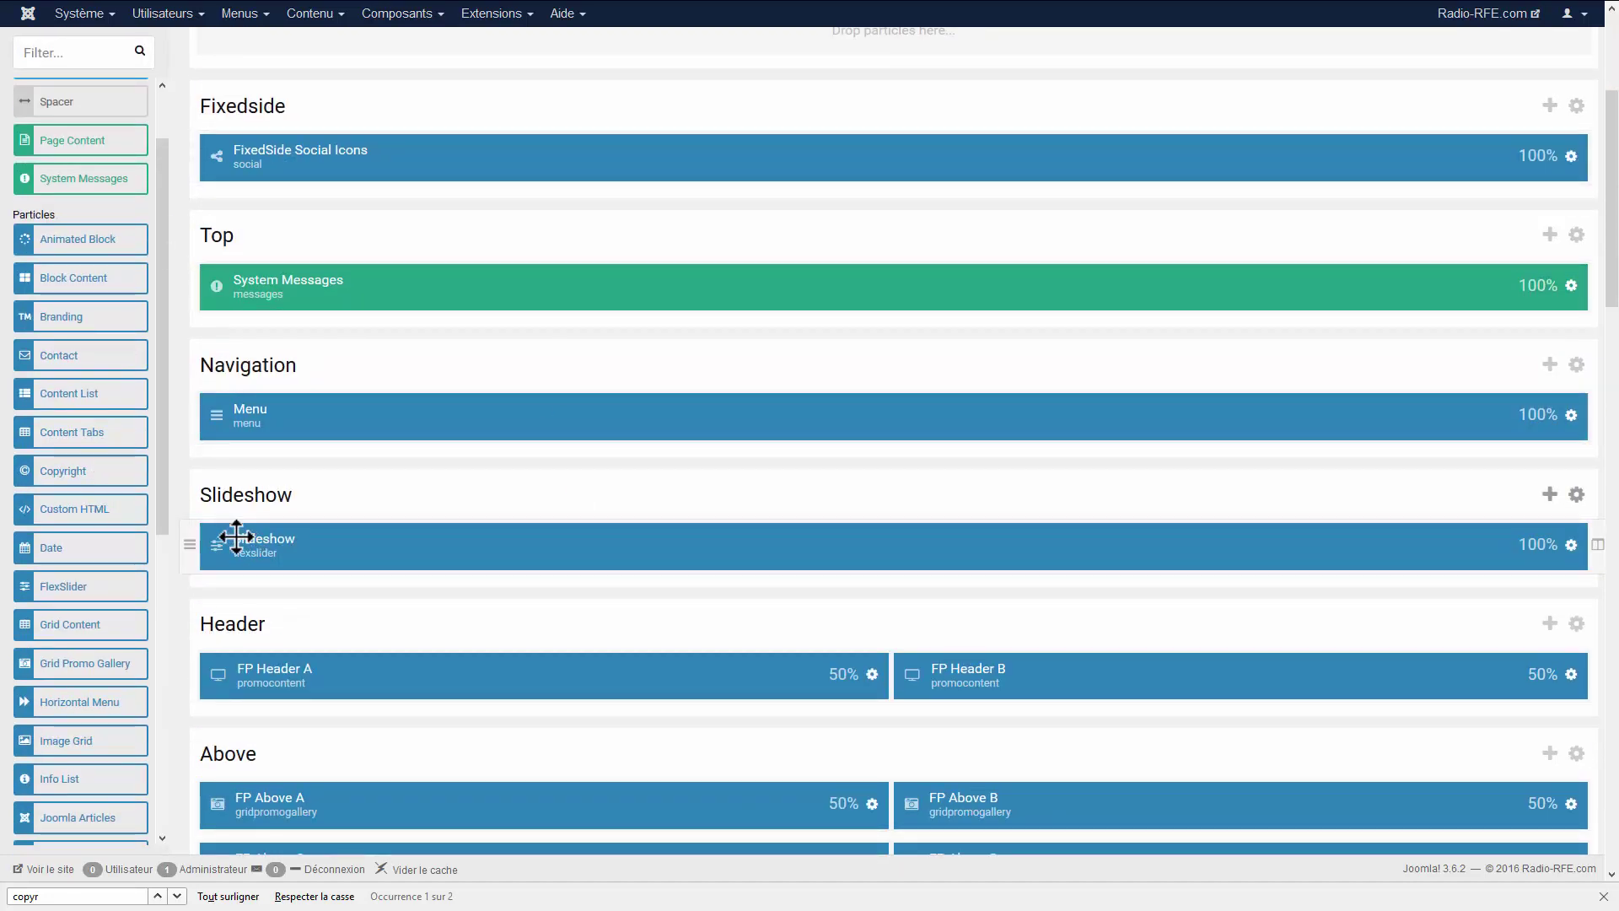
{"action": "scroll", "coordinate": [88, 494], "scroll_direction": "down", "scroll_amount": 2}
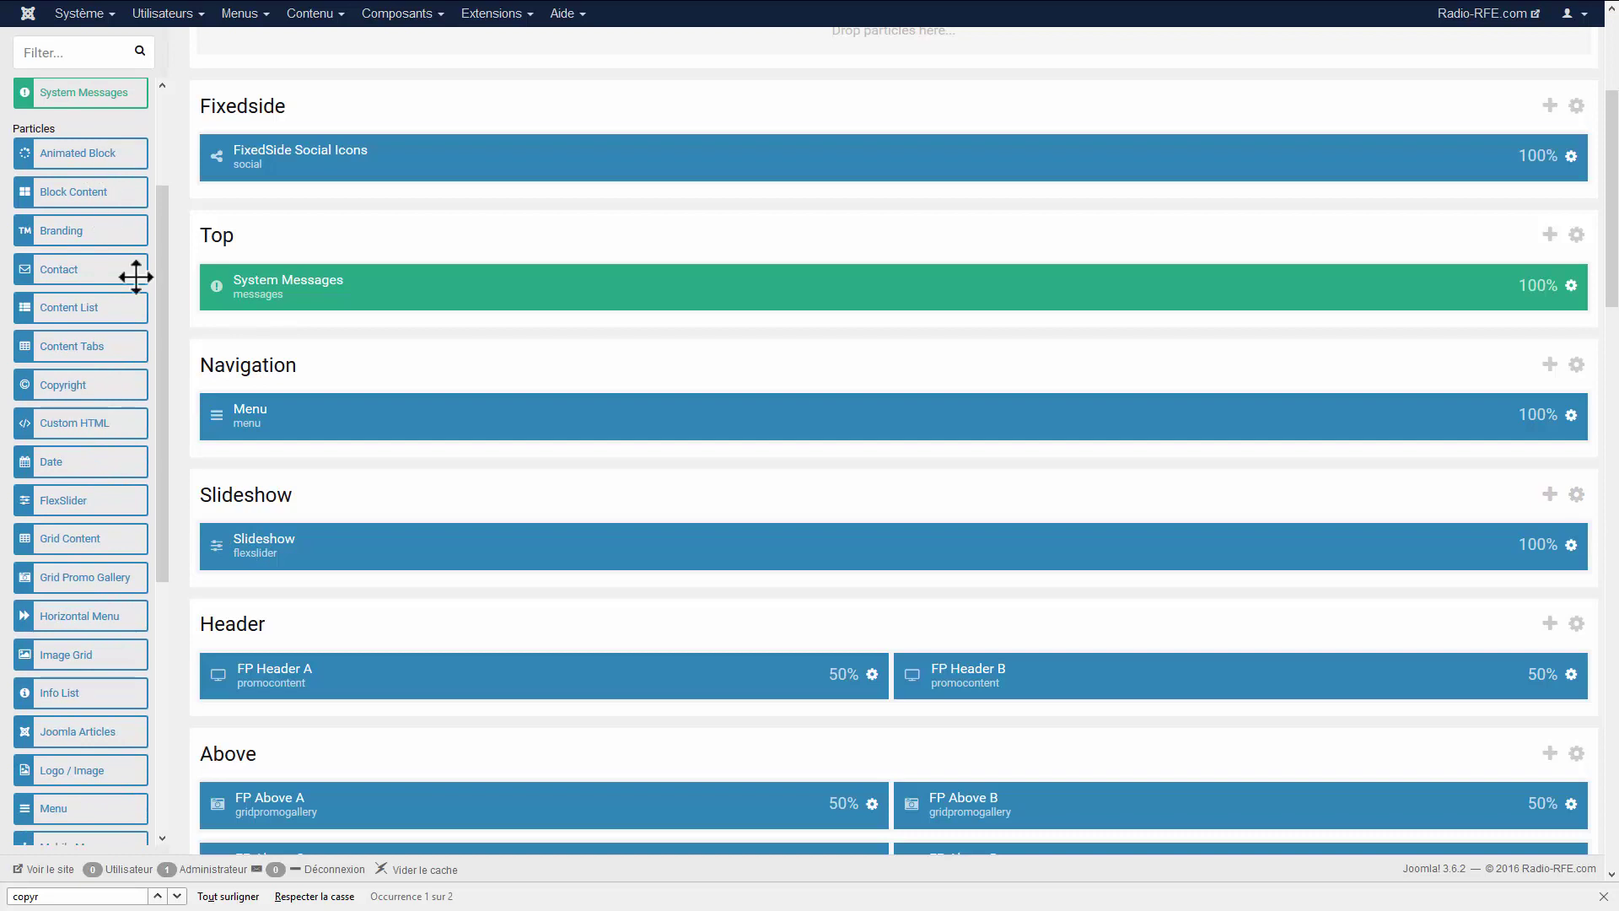
{"action": "left_click_drag", "start_coordinate": [87, 504], "coordinate": [228, 530]}
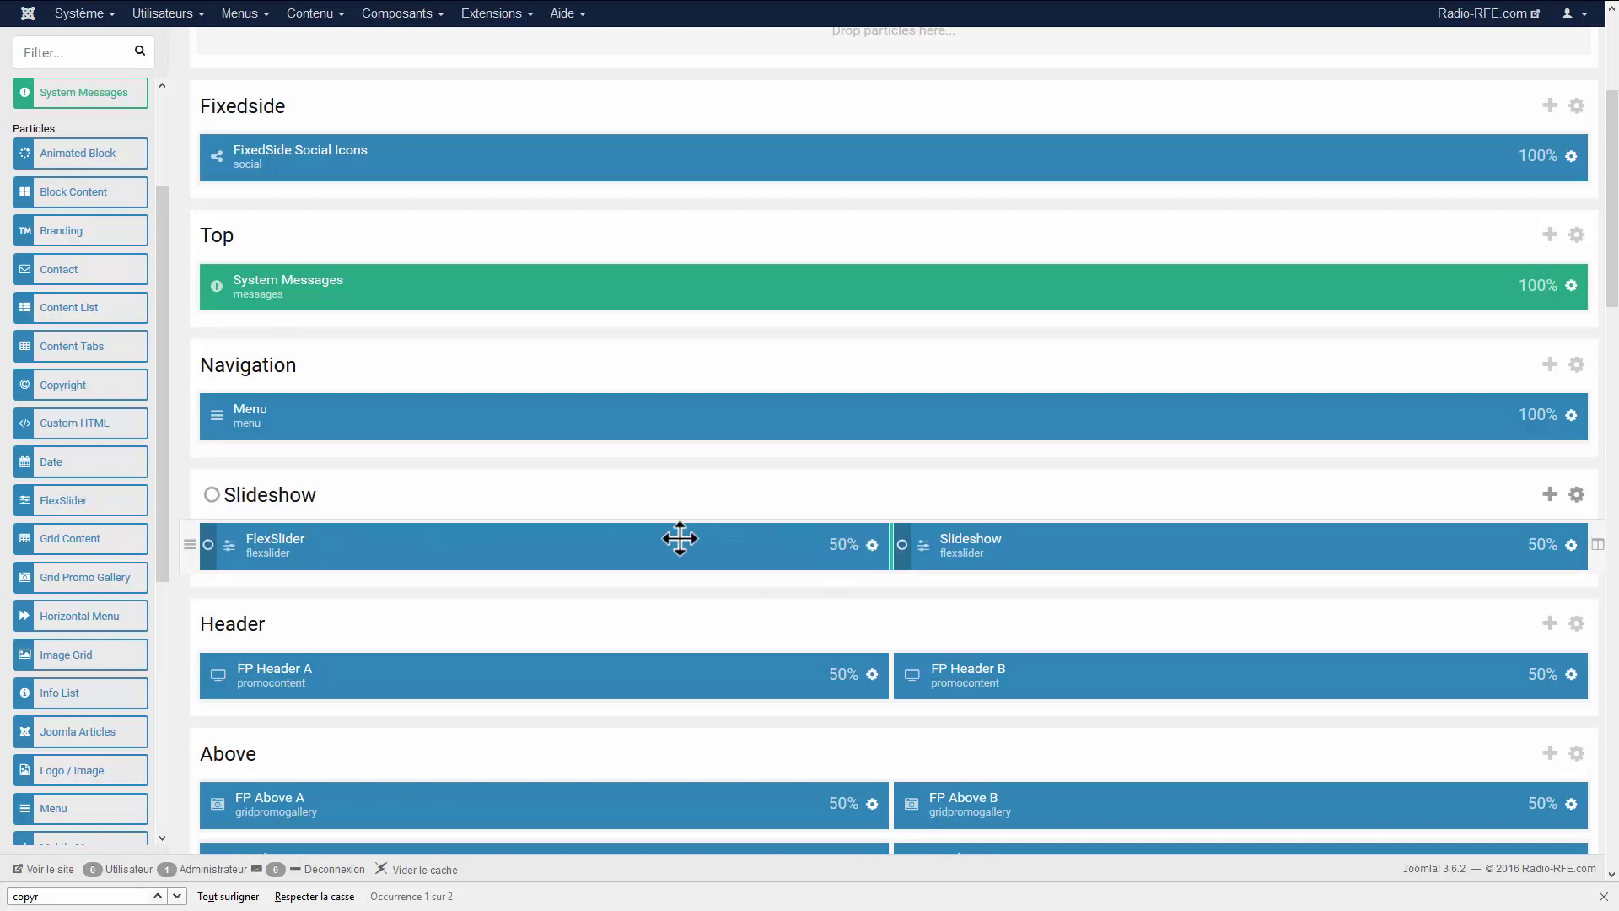
- Remove the added FlexSlider particle and reload the layout with the unsaved changes discarded
{"action": "left_click_drag", "start_coordinate": [661, 545], "coordinate": [824, 39]}
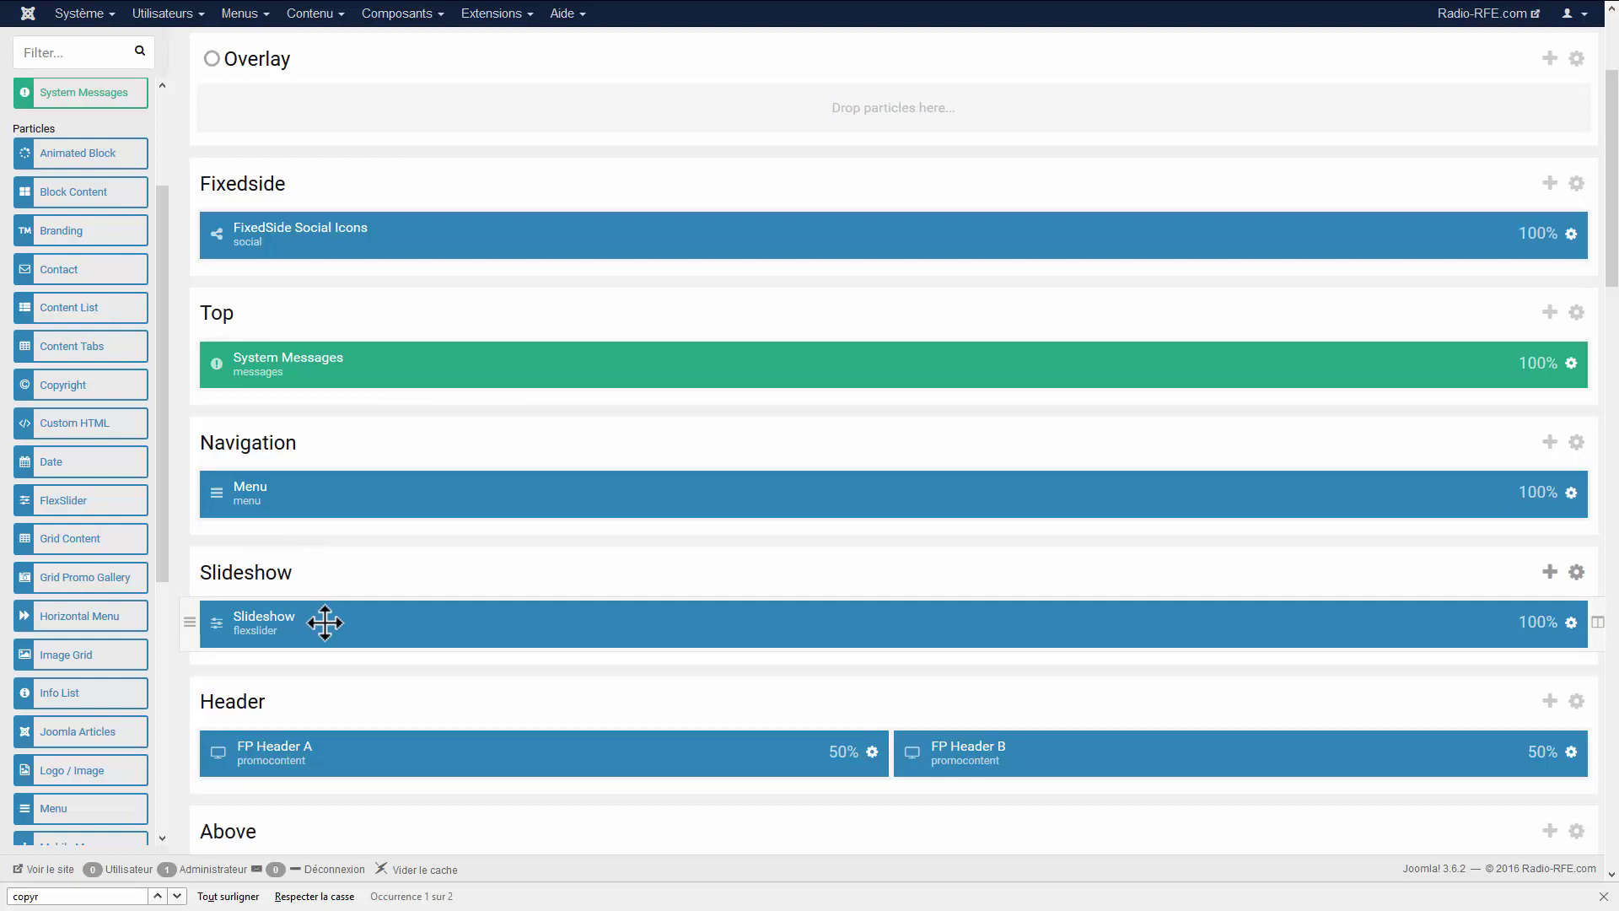
{"action": "scroll", "coordinate": [325, 628], "scroll_direction": "up", "scroll_amount": 5}
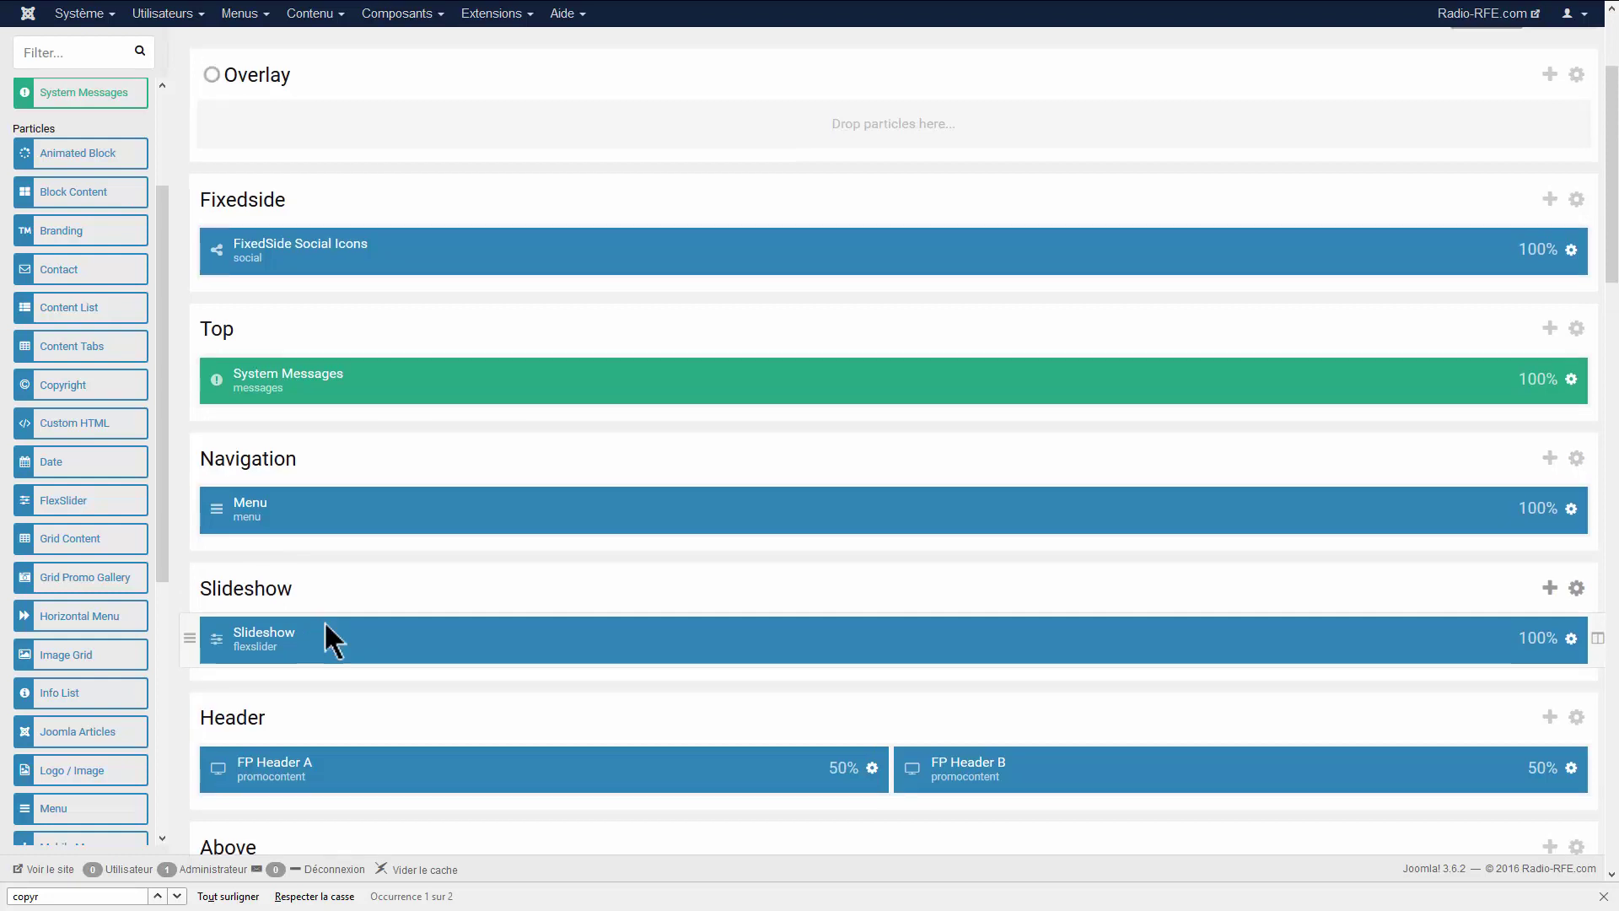
{"action": "left_click", "coordinate": [660, 95]}
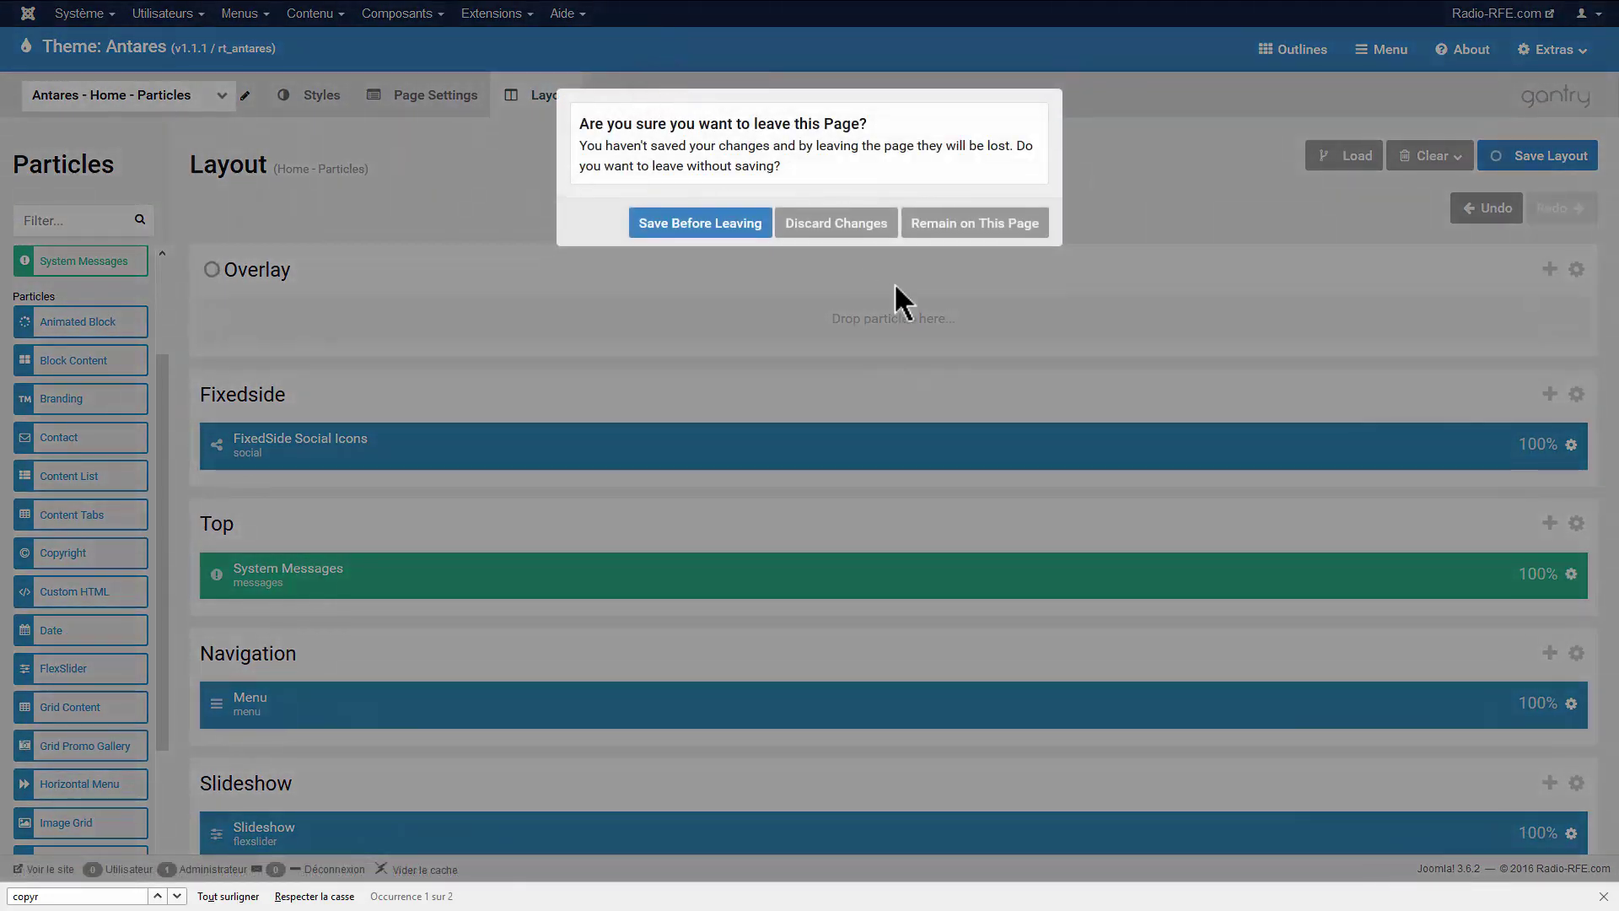
{"action": "left_click", "coordinate": [827, 226]}
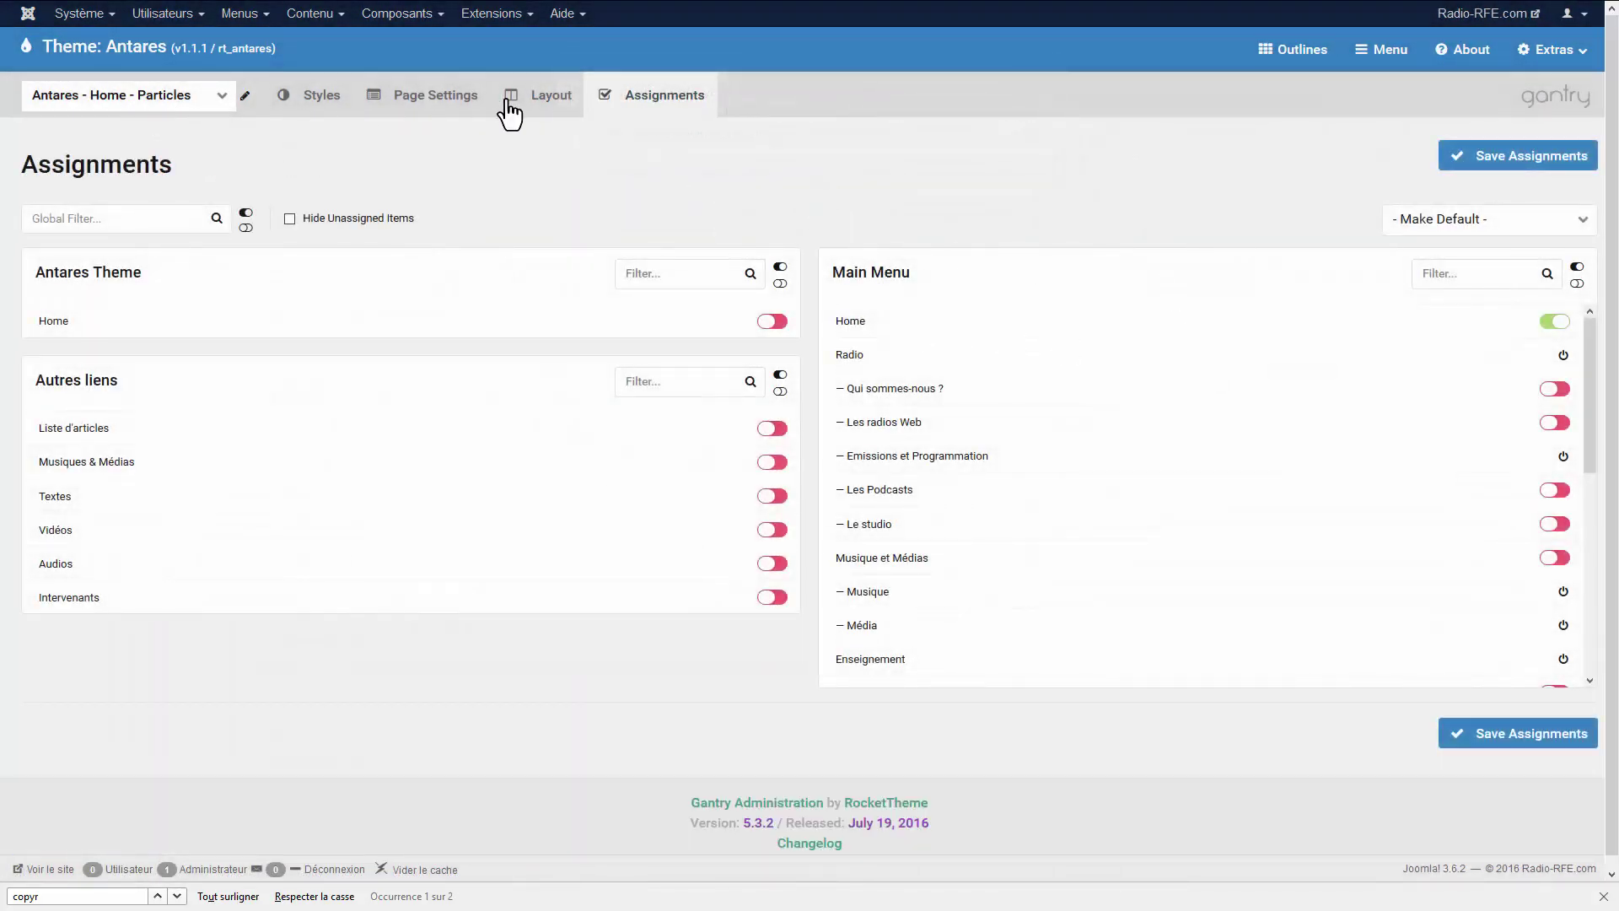
{"action": "left_click", "coordinate": [540, 101]}
{"action": "scroll", "coordinate": [513, 599], "scroll_direction": "down", "scroll_amount": 5}
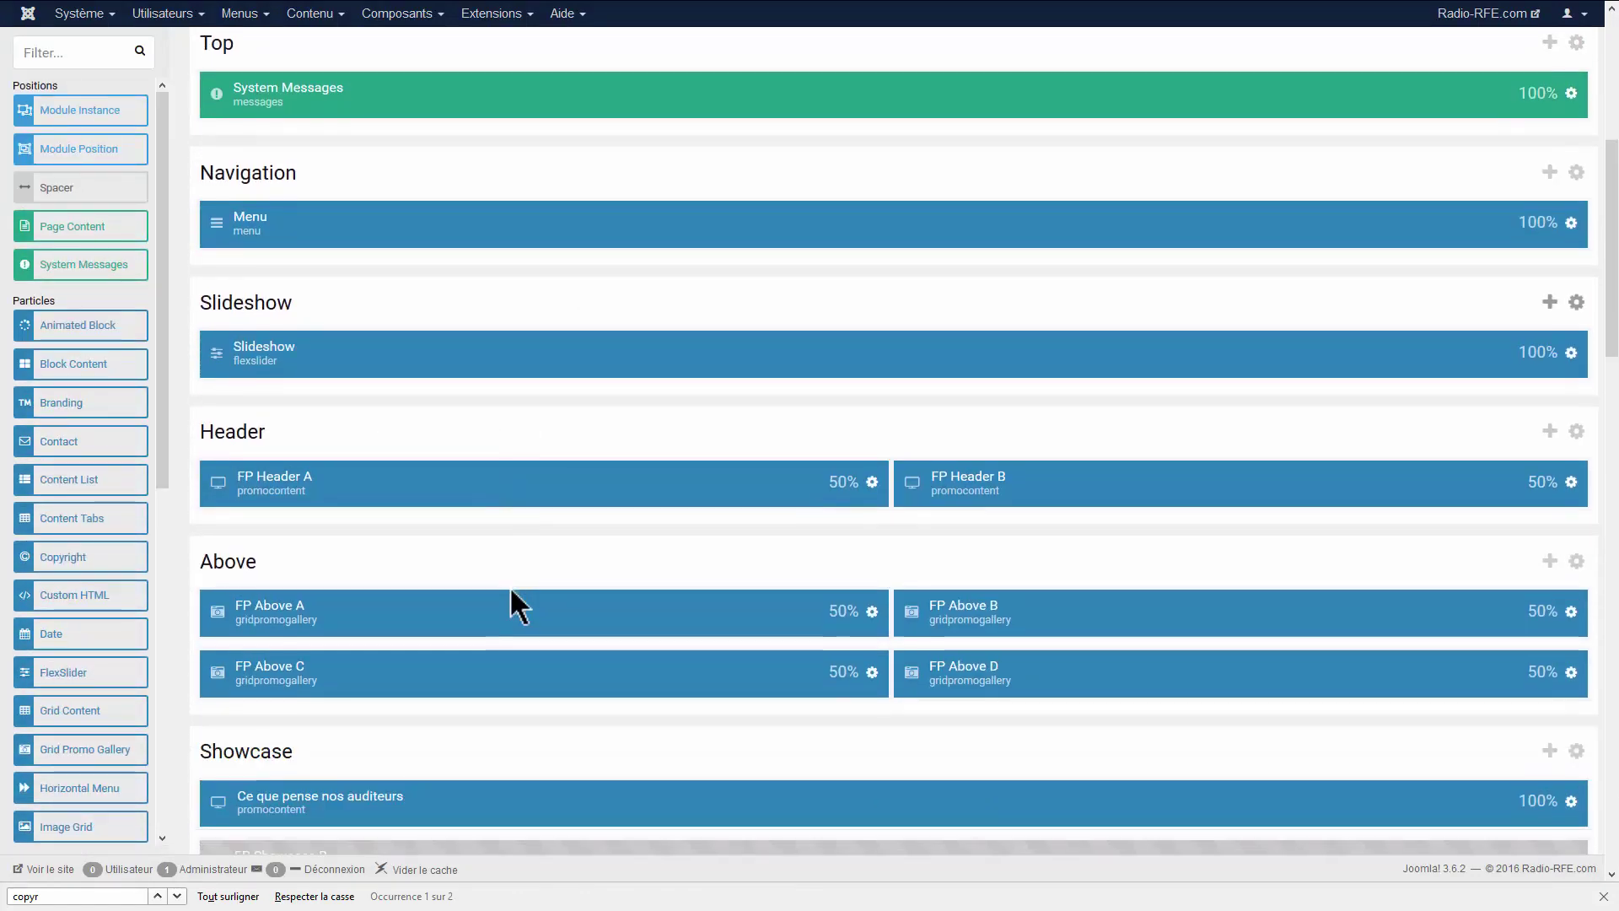
{"action": "scroll", "coordinate": [489, 589], "scroll_direction": "up", "scroll_amount": 2}
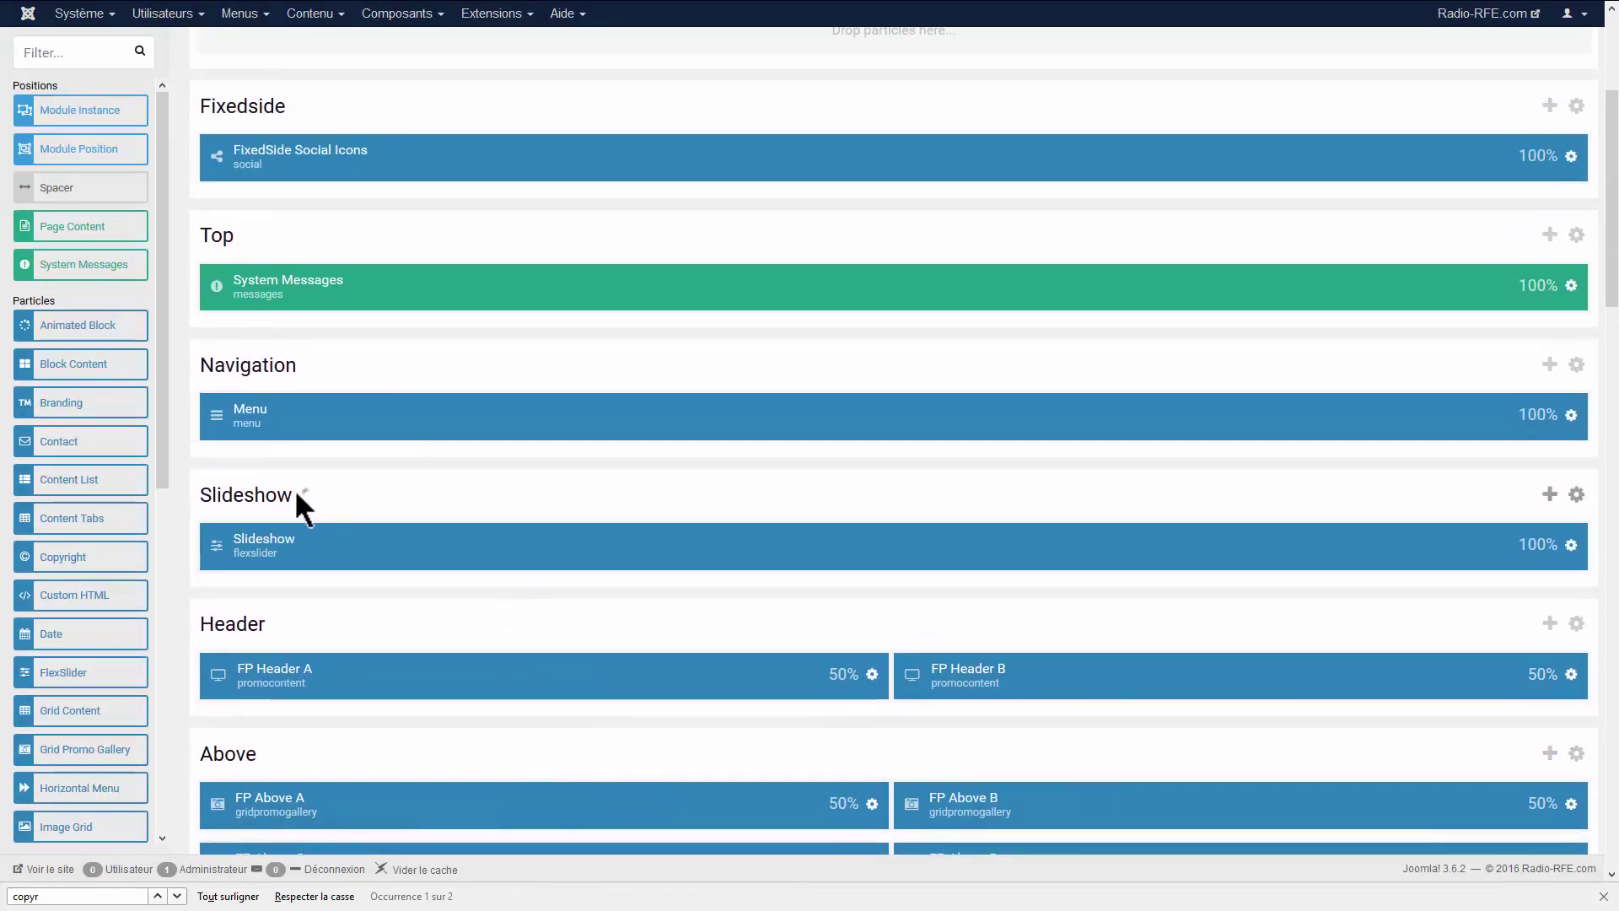
{"action": "left_click_drag", "start_coordinate": [188, 495], "coordinate": [295, 496]}
{"action": "left_click", "coordinate": [315, 490]}
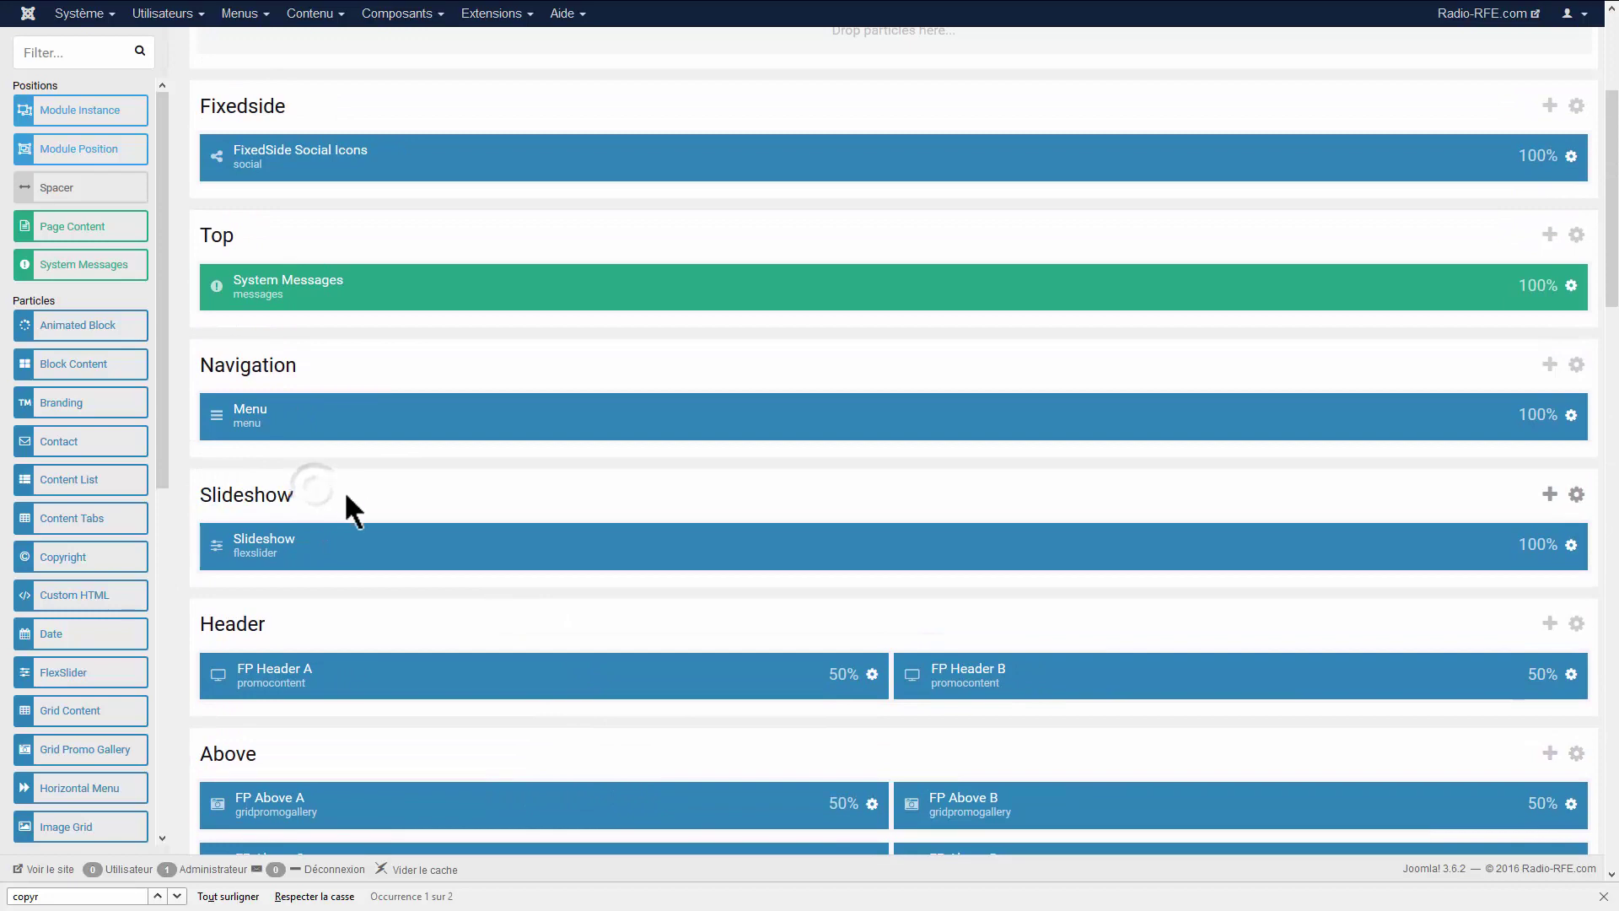
- Measure the slideshow area's width and height on the site's Home page, and return to the administration page
{"action": "mouse_move", "coordinate": [411, 24]}
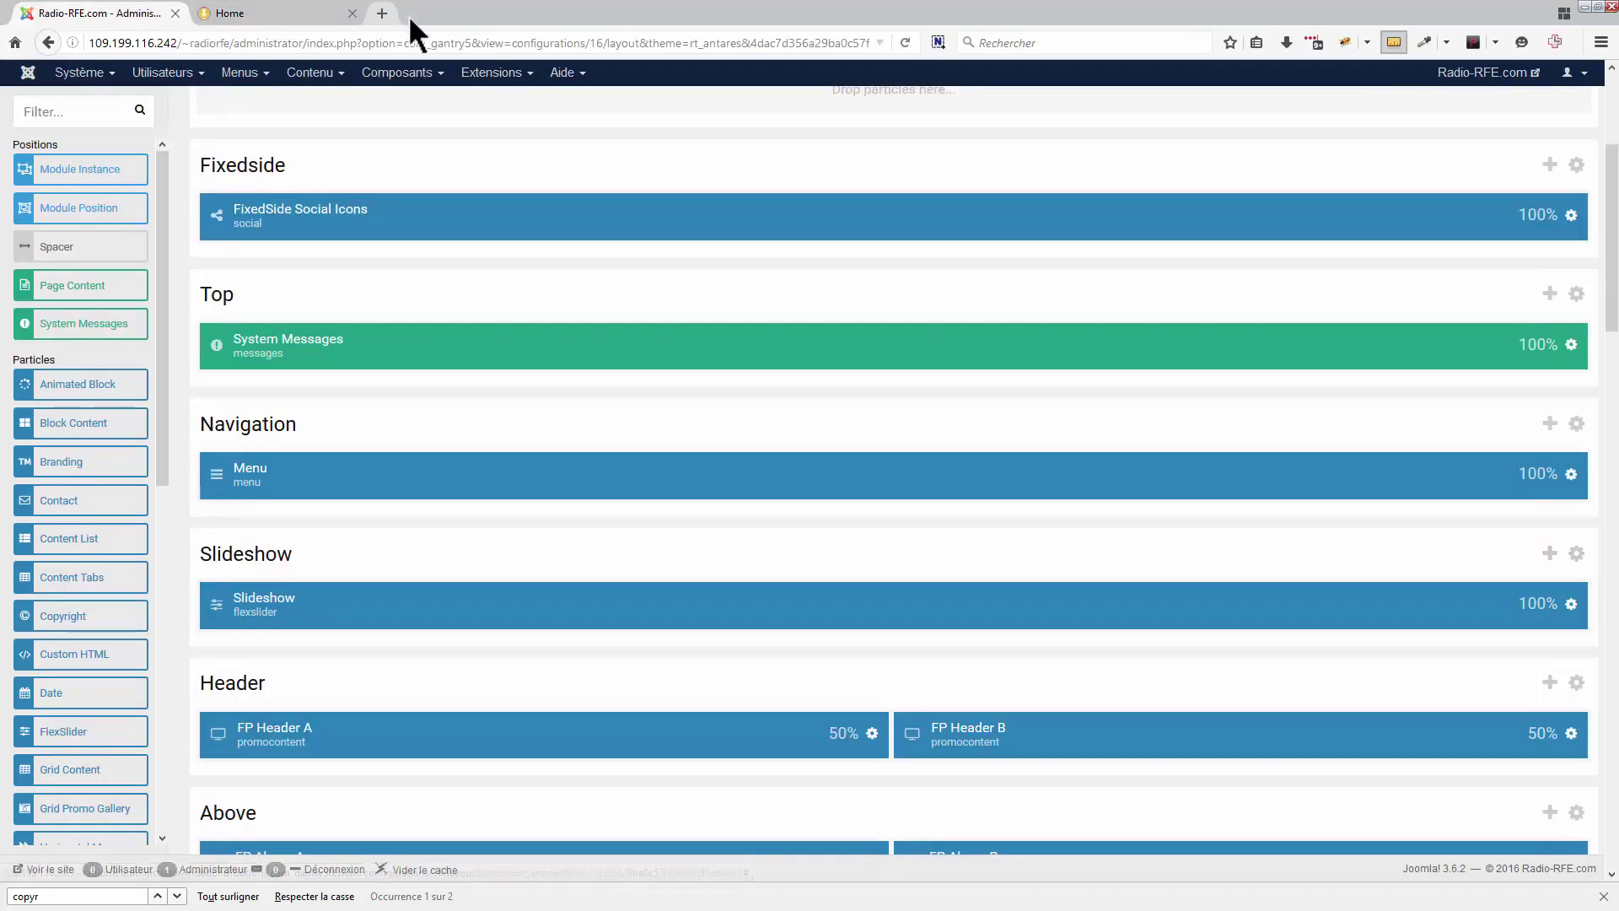
{"action": "left_click", "coordinate": [260, 14]}
{"action": "mouse_move", "coordinate": [1442, 11]}
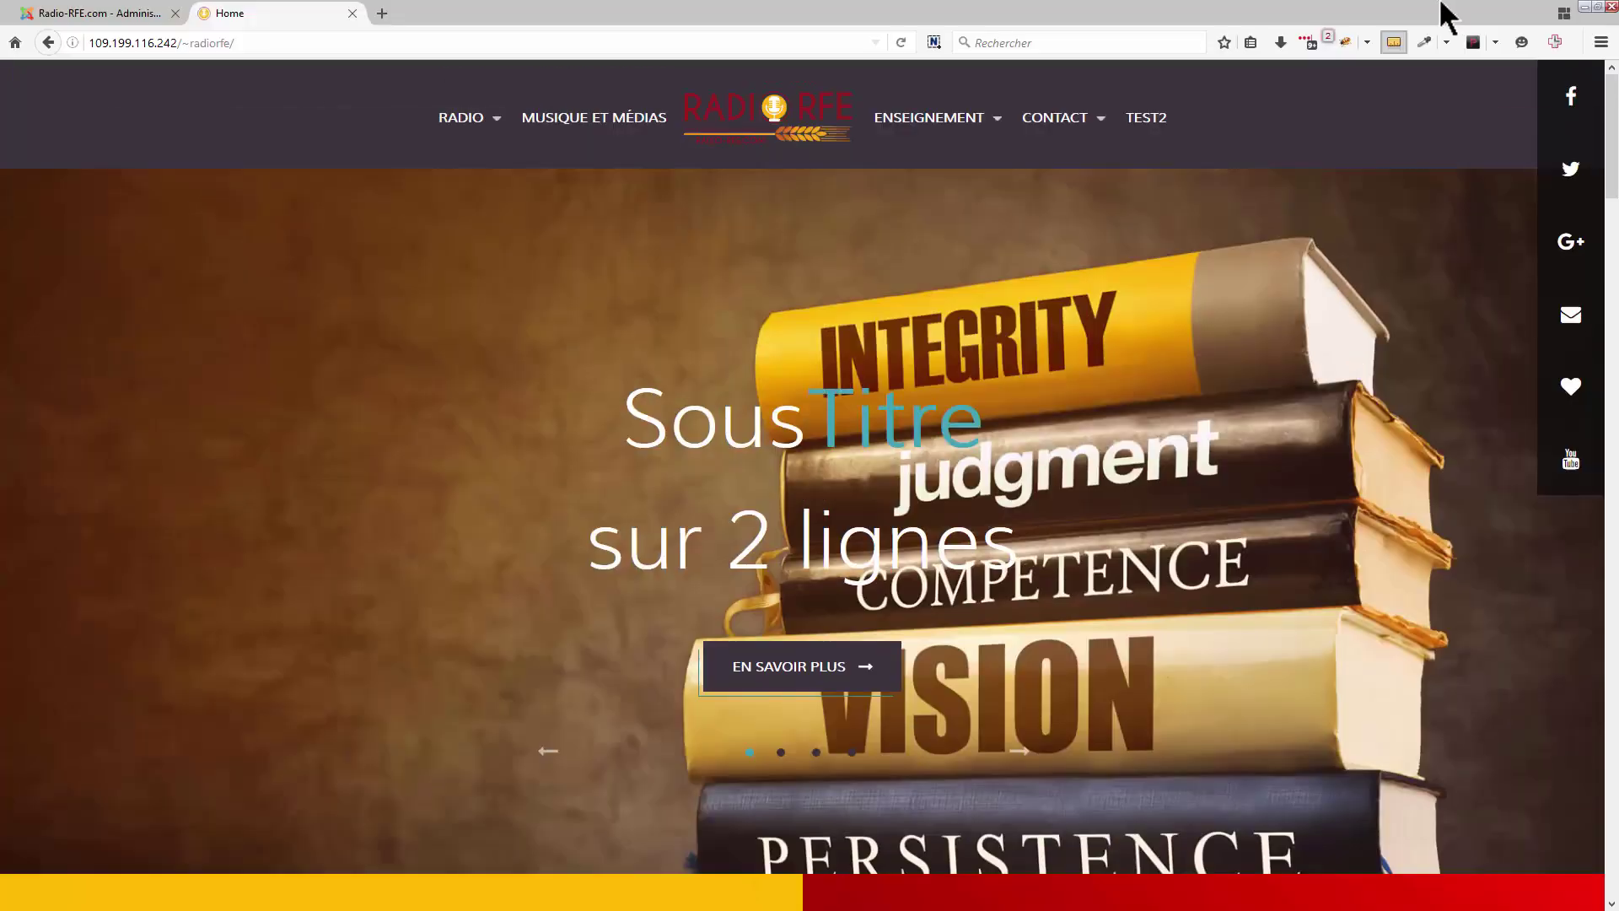
{"action": "left_click", "coordinate": [1396, 38]}
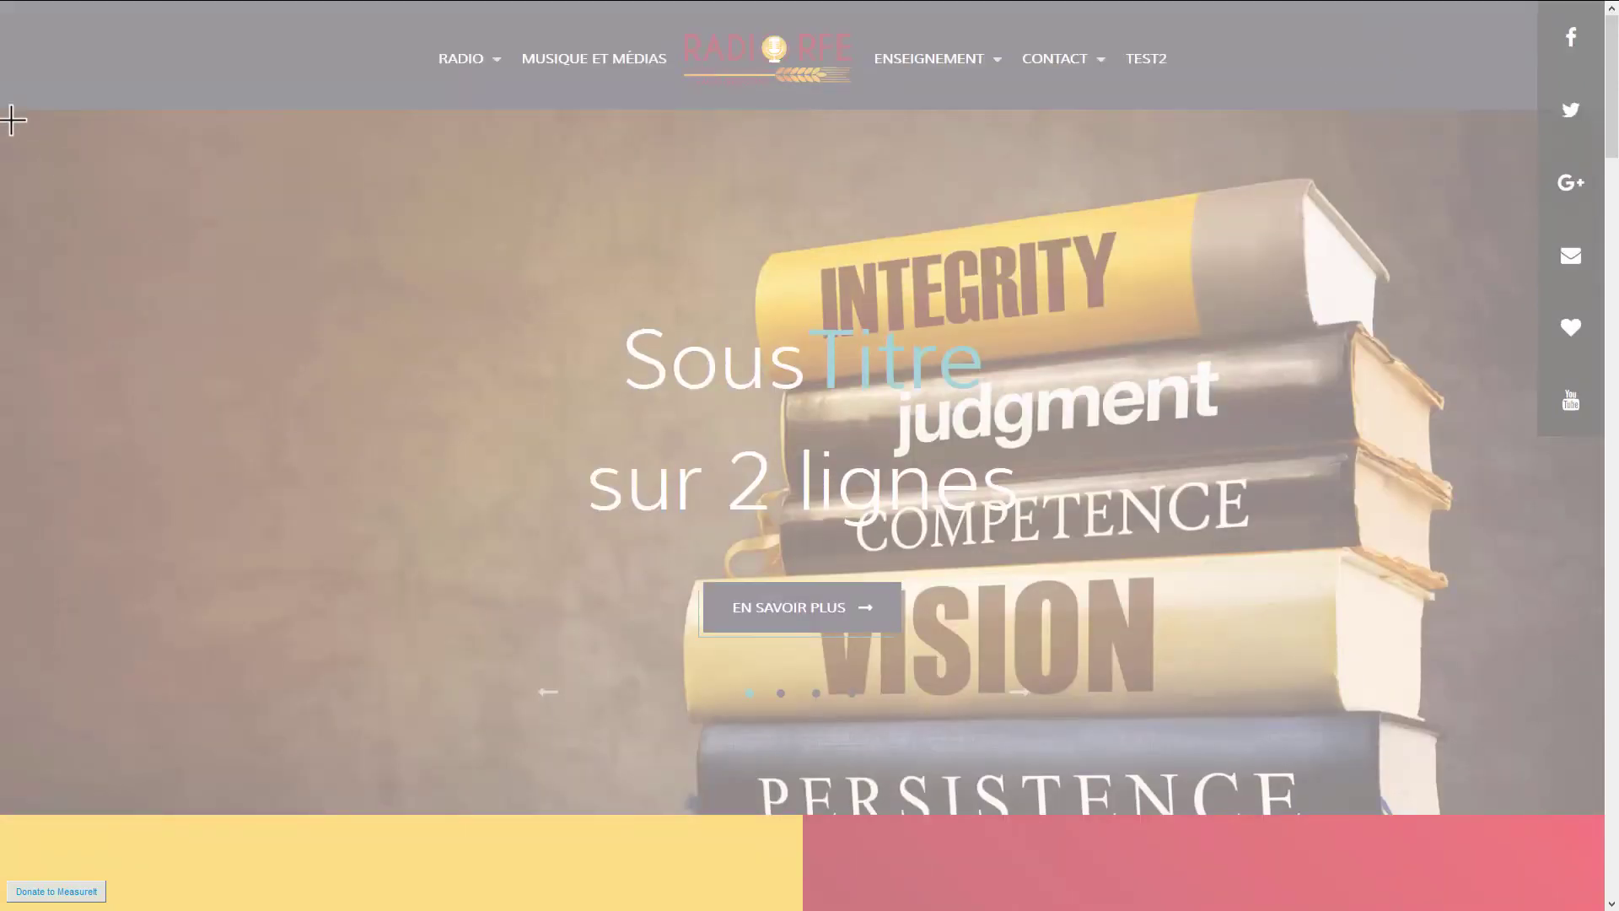
{"action": "left_click_drag", "start_coordinate": [11, 118], "coordinate": [1594, 809]}
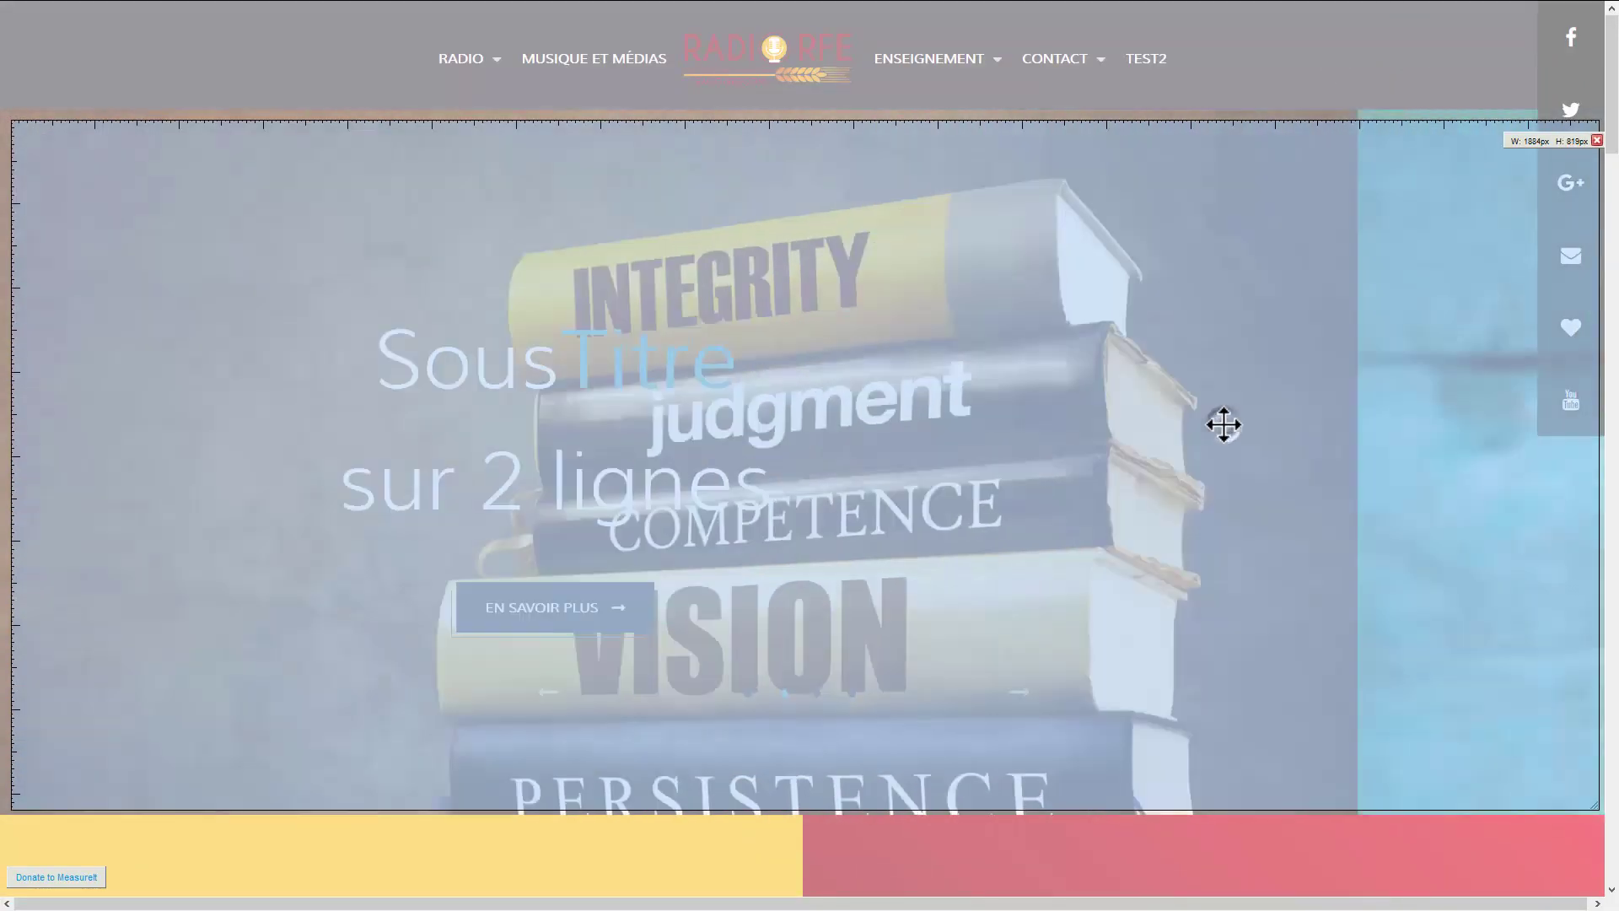
{"action": "key", "text": "Escape"}
{"action": "mouse_move", "coordinate": [224, 11]}
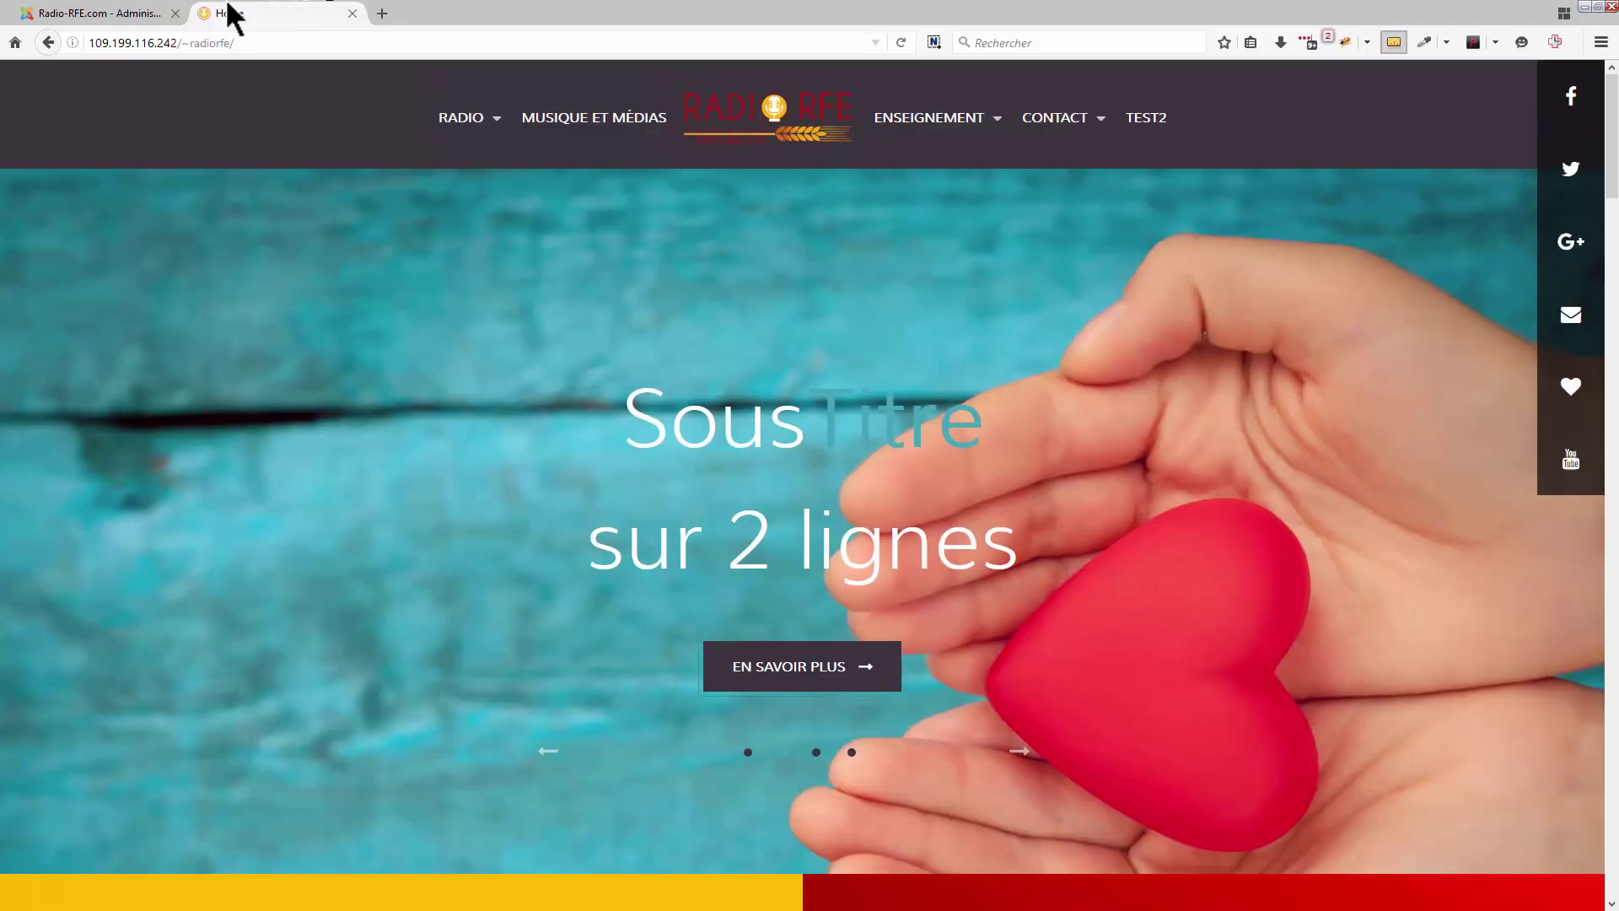
{"action": "left_click", "coordinate": [103, 10]}
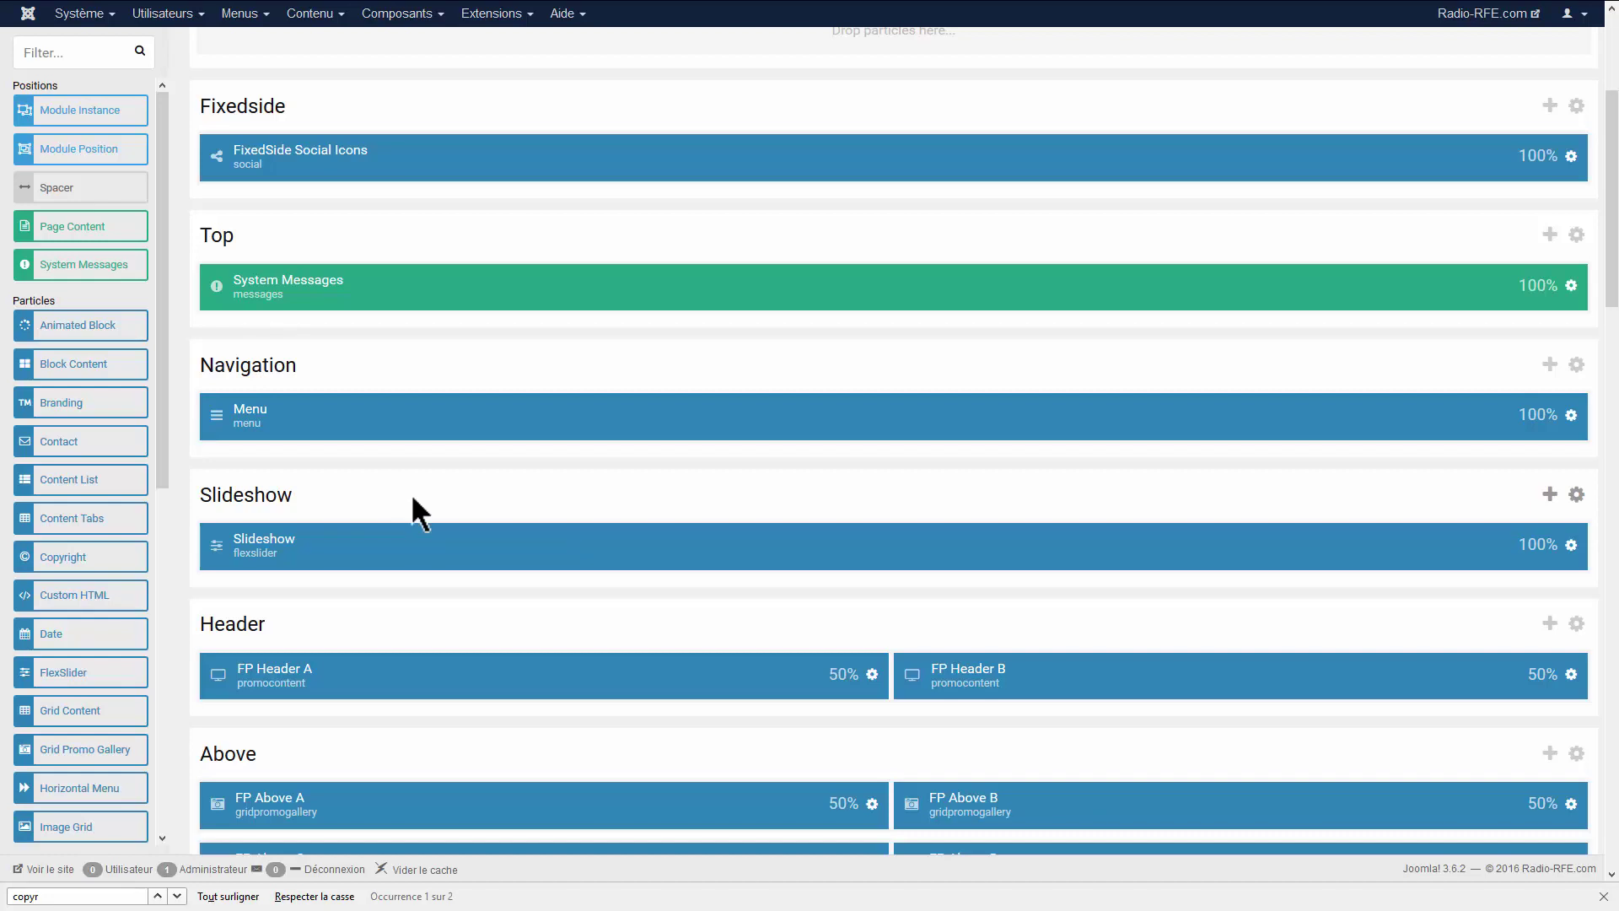
- Add a new row to the Fixedside section and place a Module Instance in it
{"action": "scroll", "coordinate": [782, 469], "scroll_direction": "up", "scroll_amount": 4}
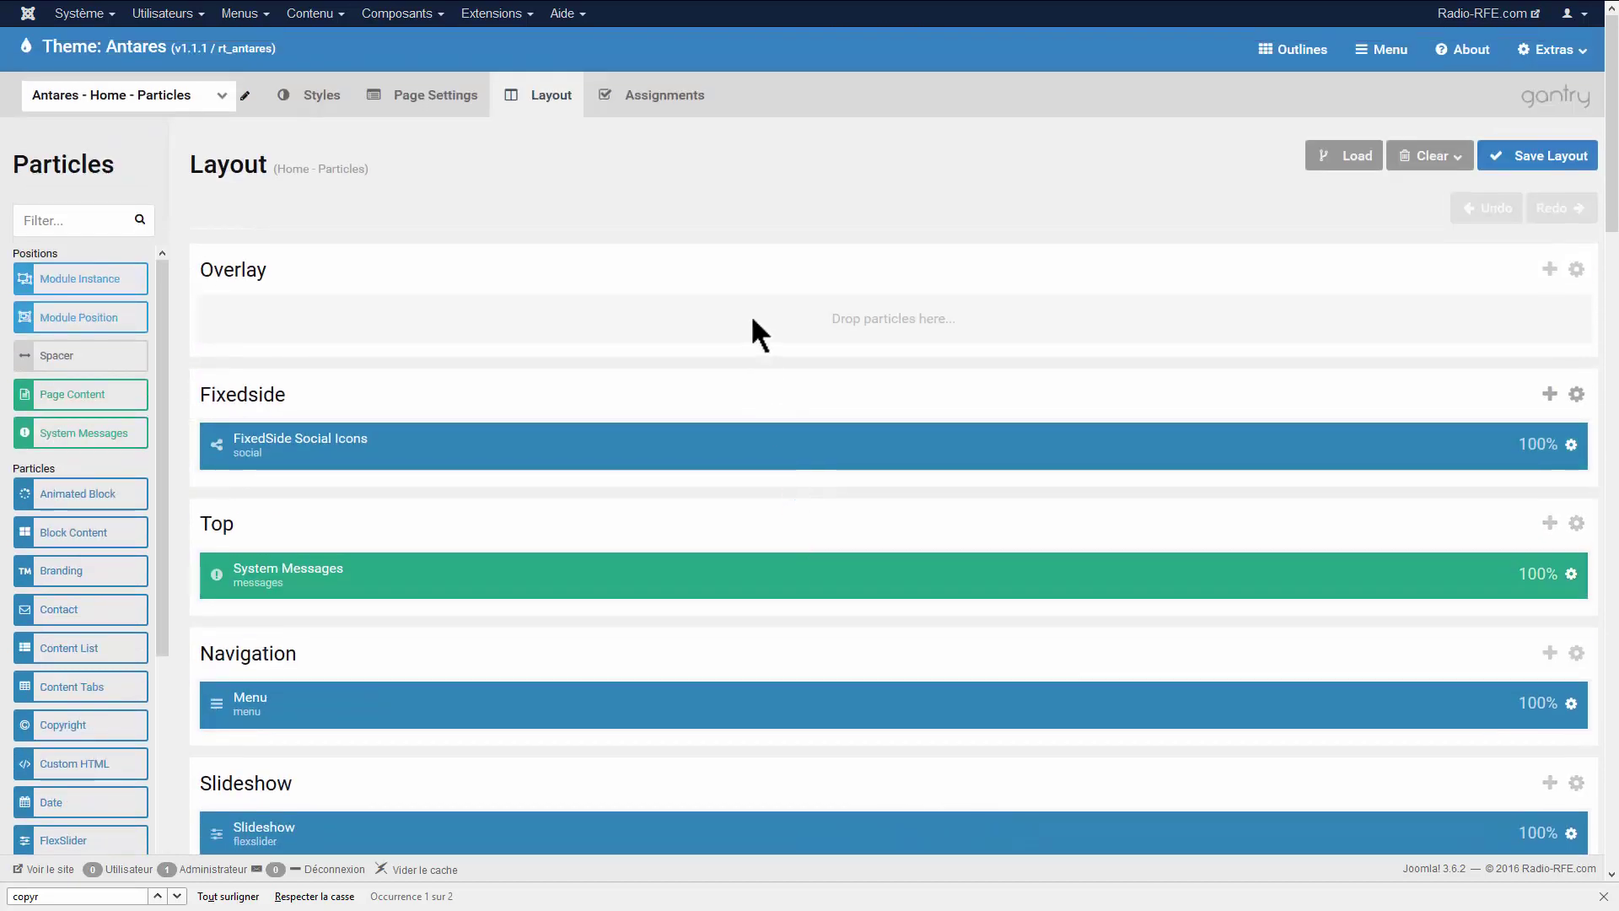
{"action": "left_click", "coordinate": [1550, 394]}
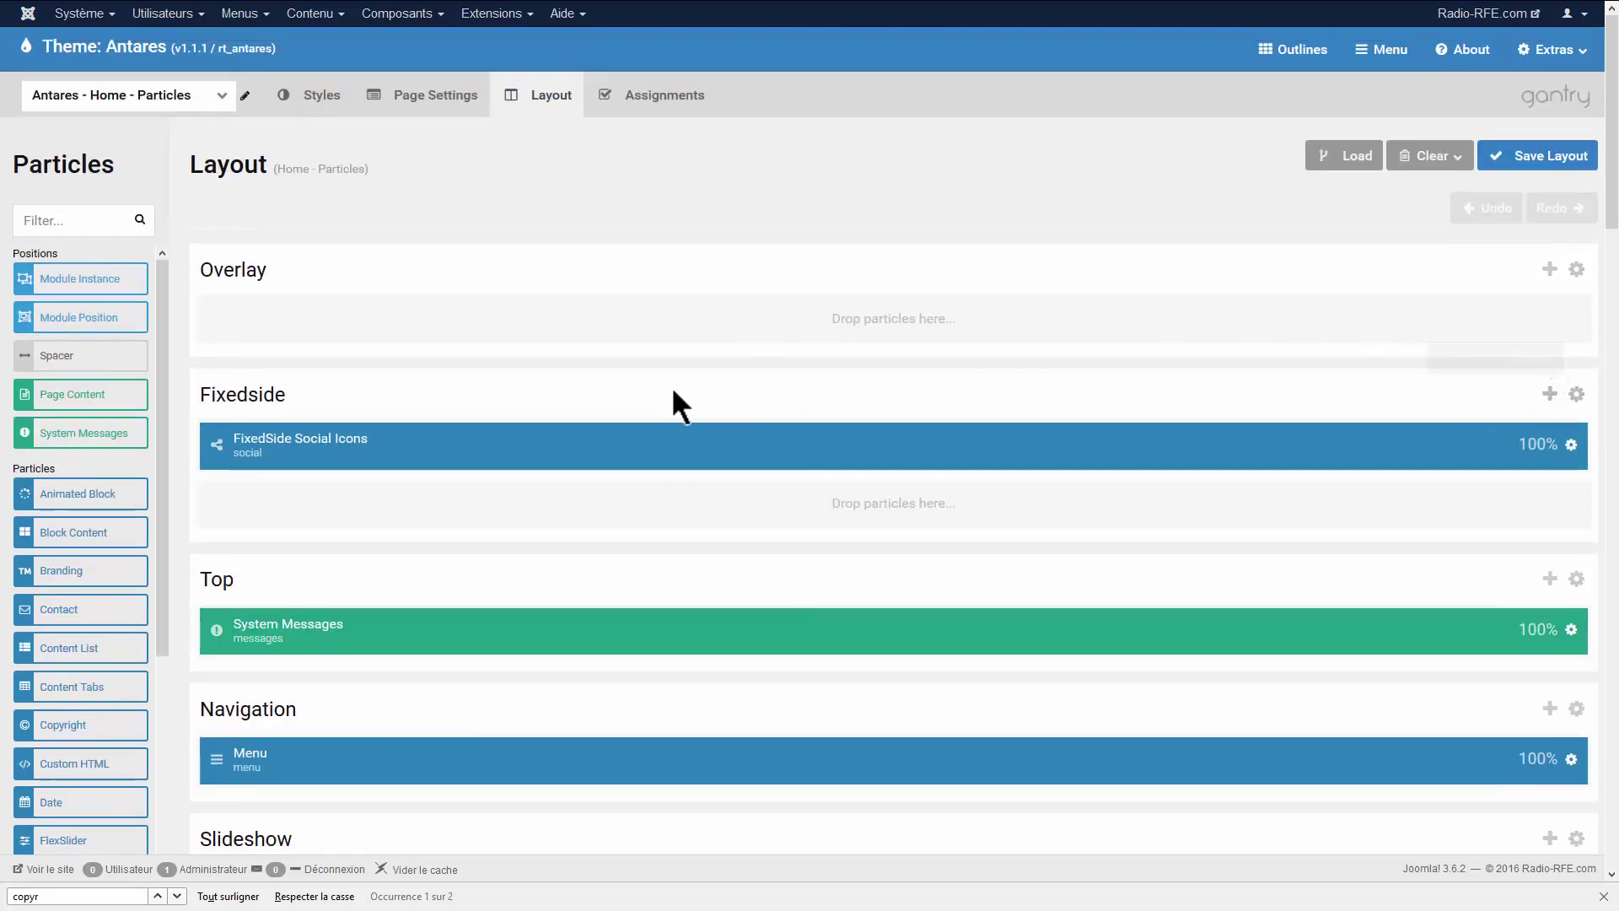
{"action": "scroll", "coordinate": [808, 366], "scroll_direction": "down", "scroll_amount": 5}
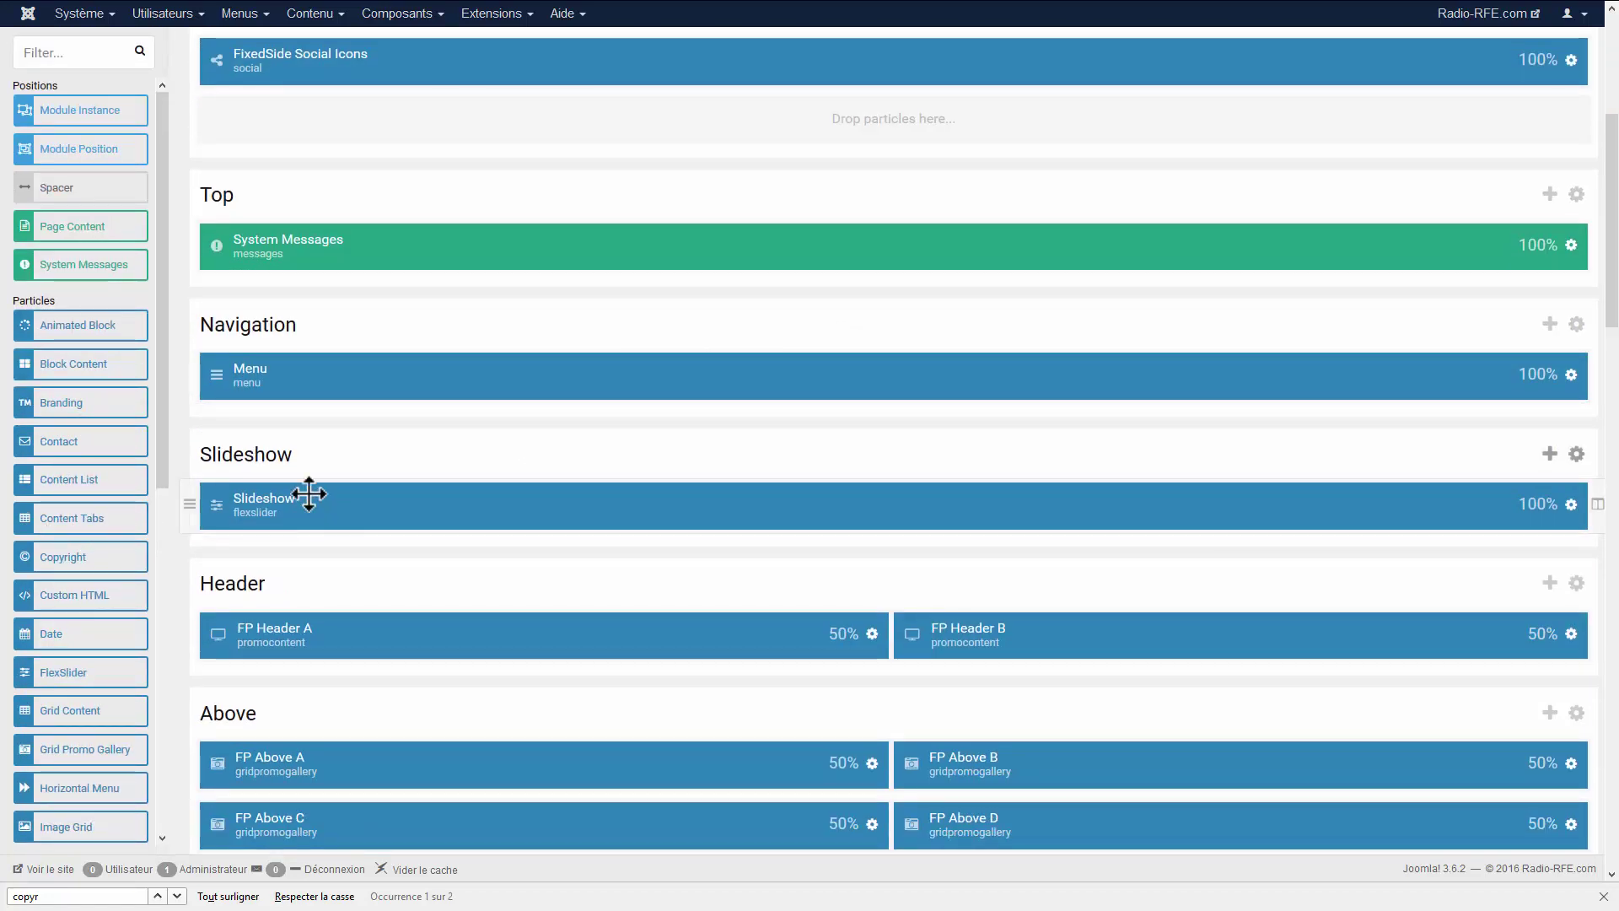
{"action": "left_click_drag", "start_coordinate": [79, 109], "coordinate": [333, 250]}
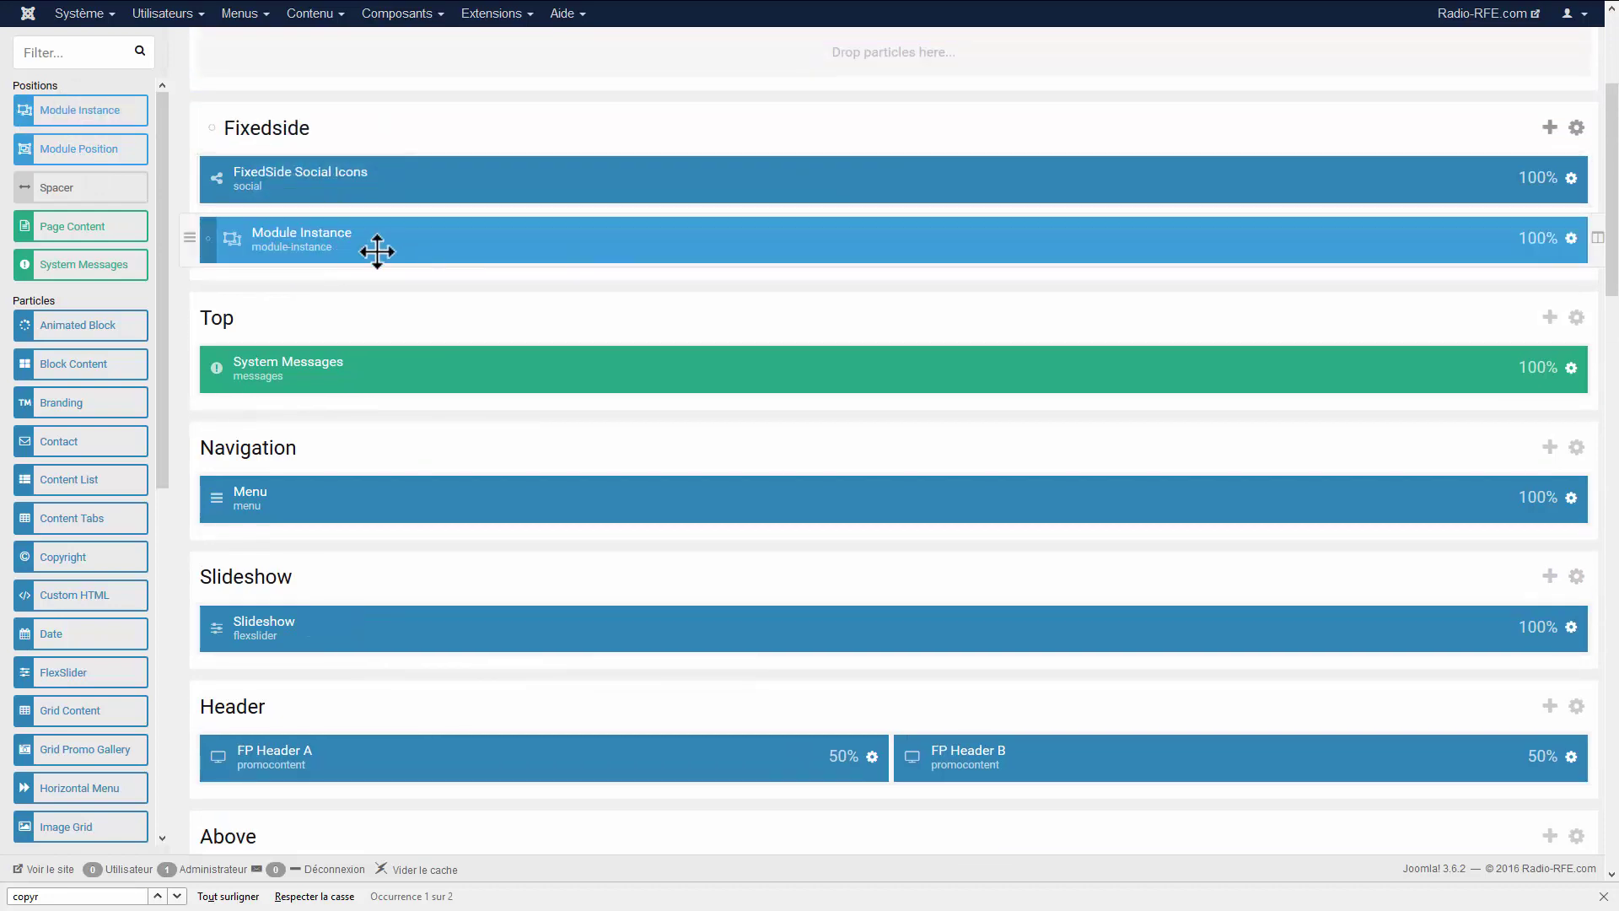
- Pick the Komento Activities module for the Fixedside section's Module Instance, and cancel its settings
{"action": "left_click", "coordinate": [1571, 239]}
{"action": "left_click", "coordinate": [897, 253]}
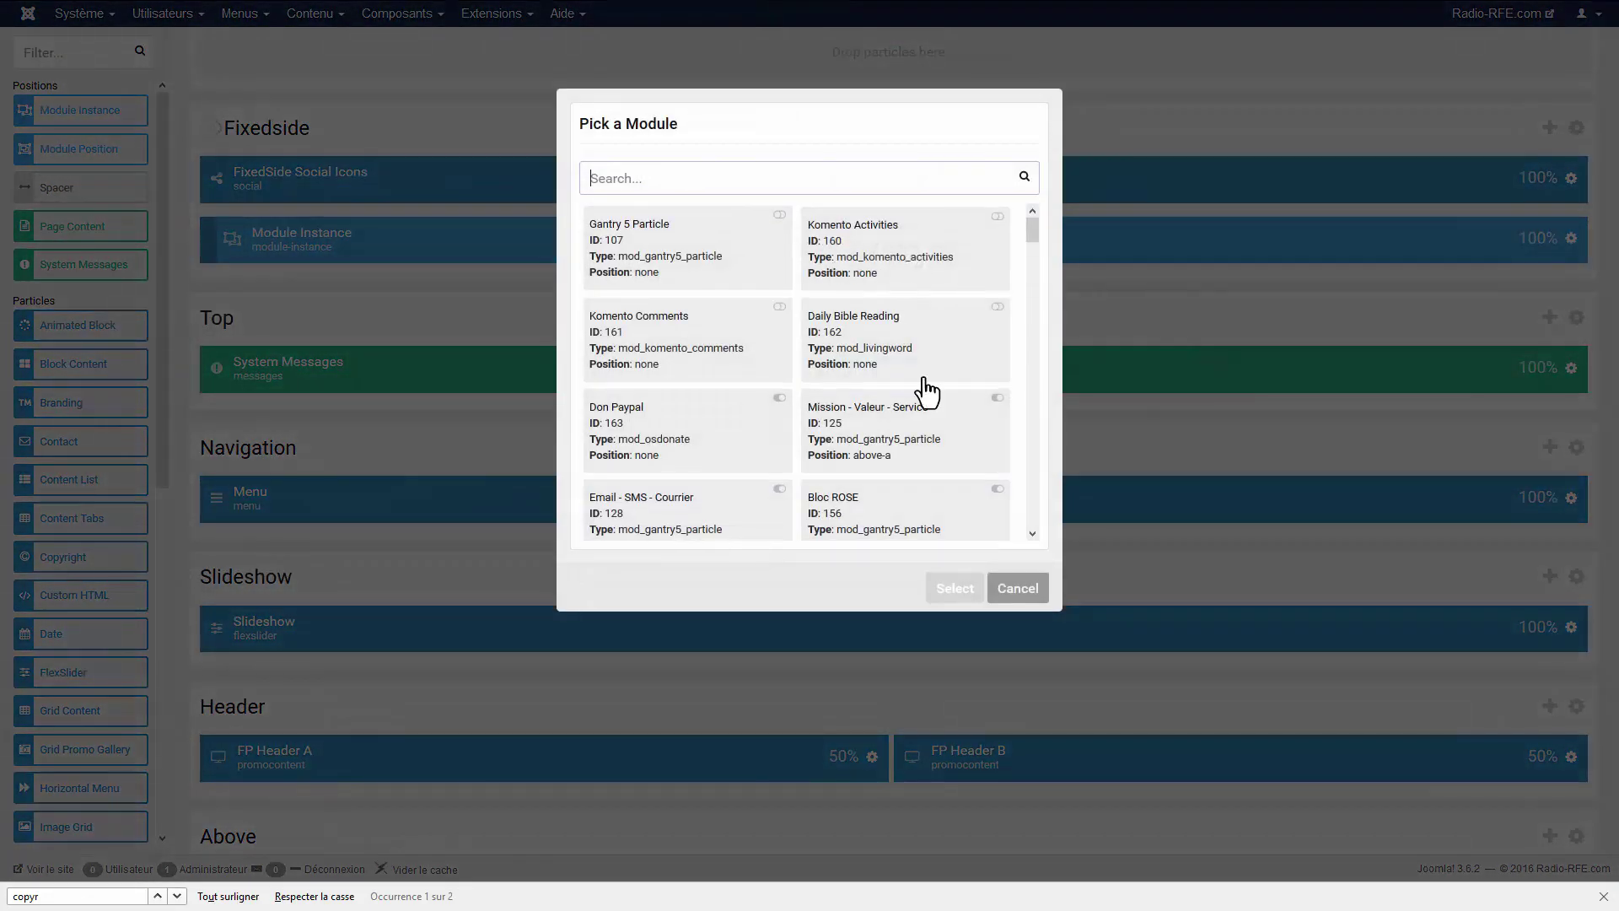
{"action": "left_click", "coordinate": [913, 256]}
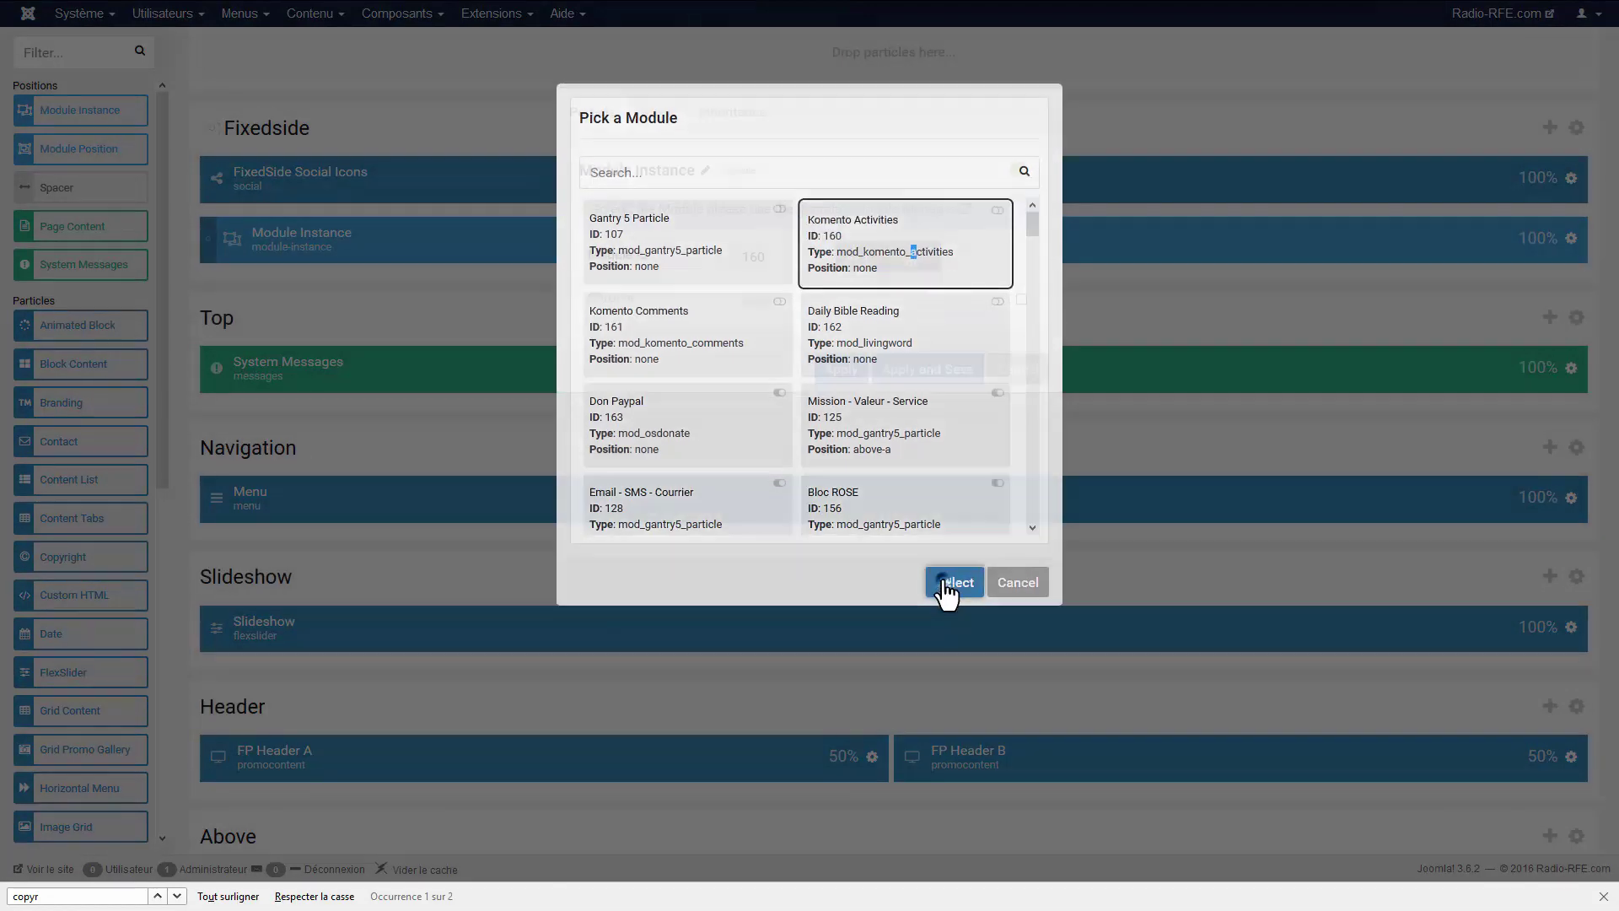
{"action": "left_click", "coordinate": [948, 589]}
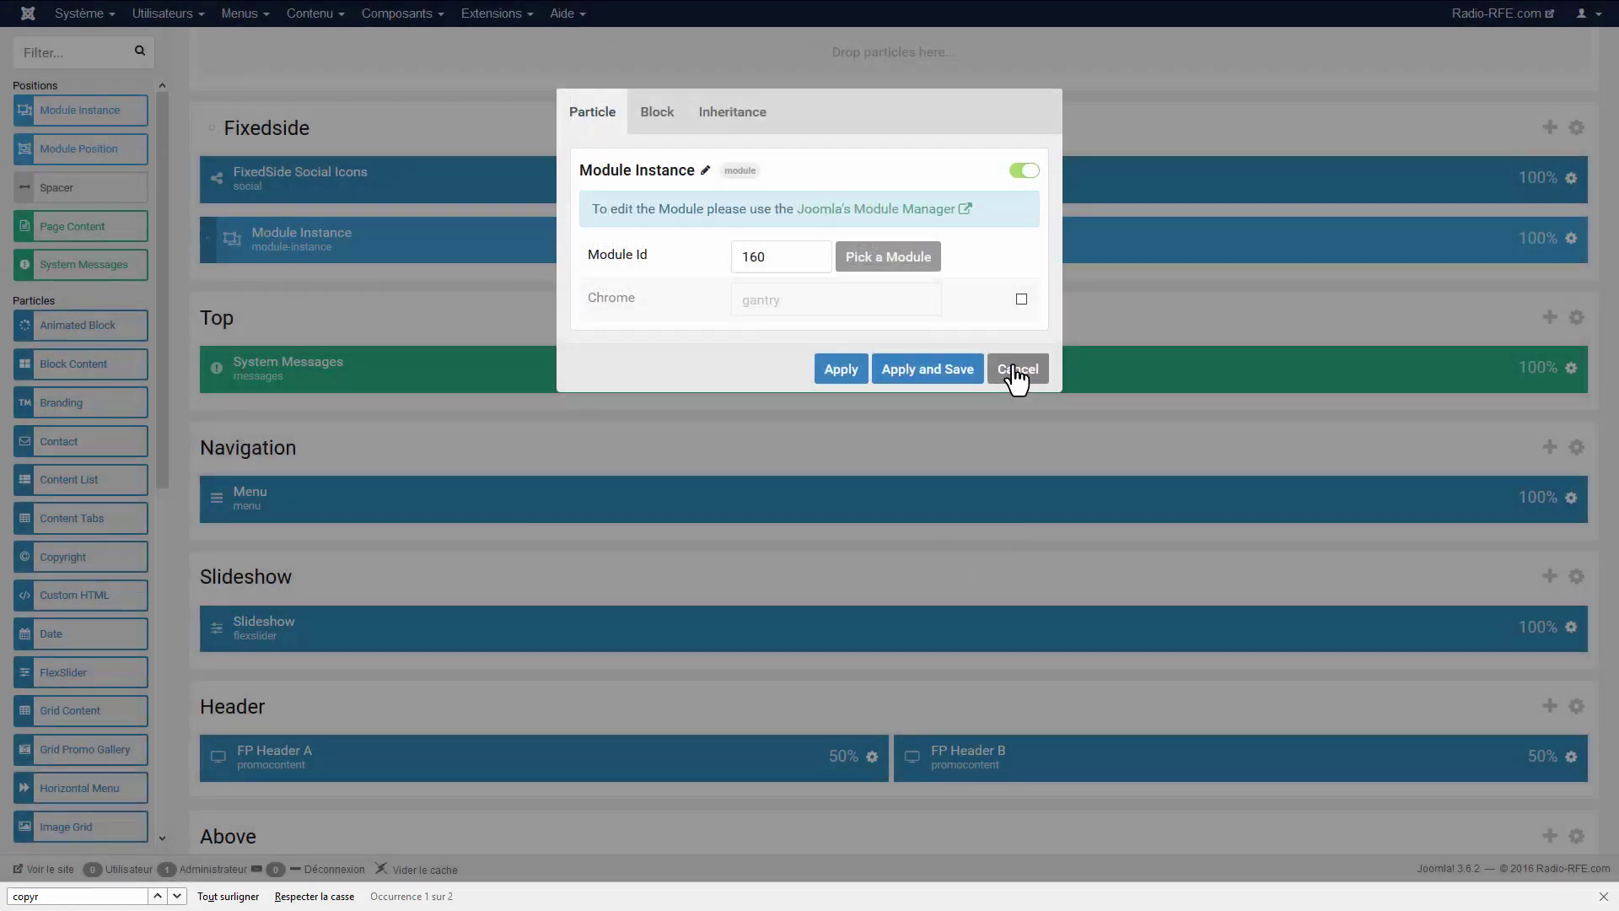
{"action": "left_click", "coordinate": [1015, 369]}
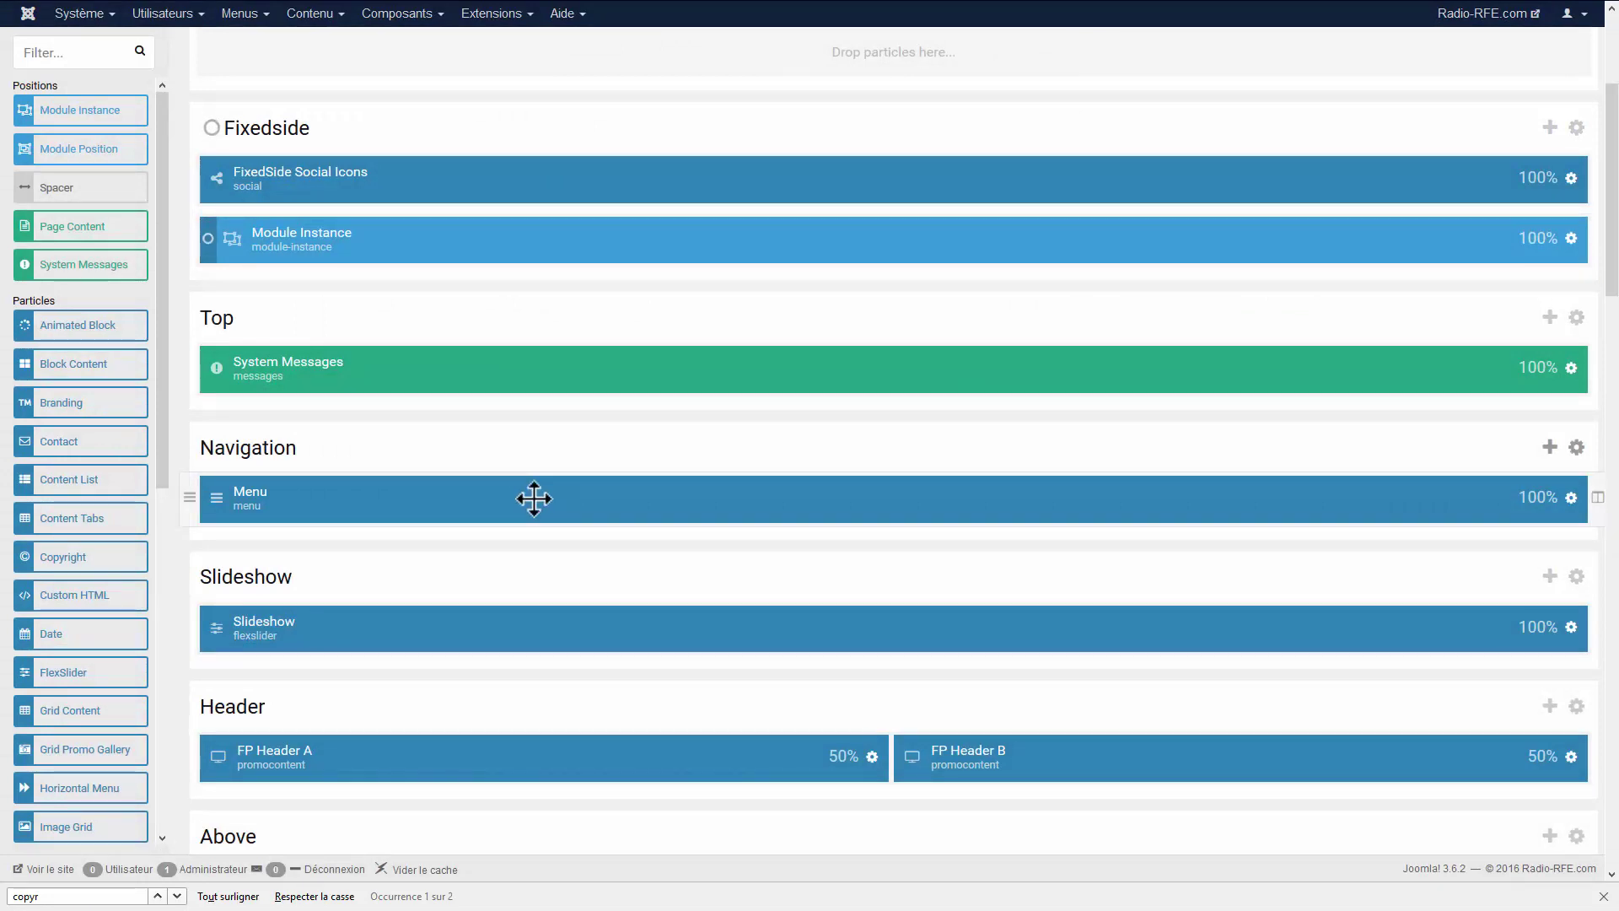
- Review the Slideshow particle's settings and its FlexSlider items, and close them without applying anything
{"action": "scroll", "coordinate": [534, 498], "scroll_direction": "up", "scroll_amount": 3}
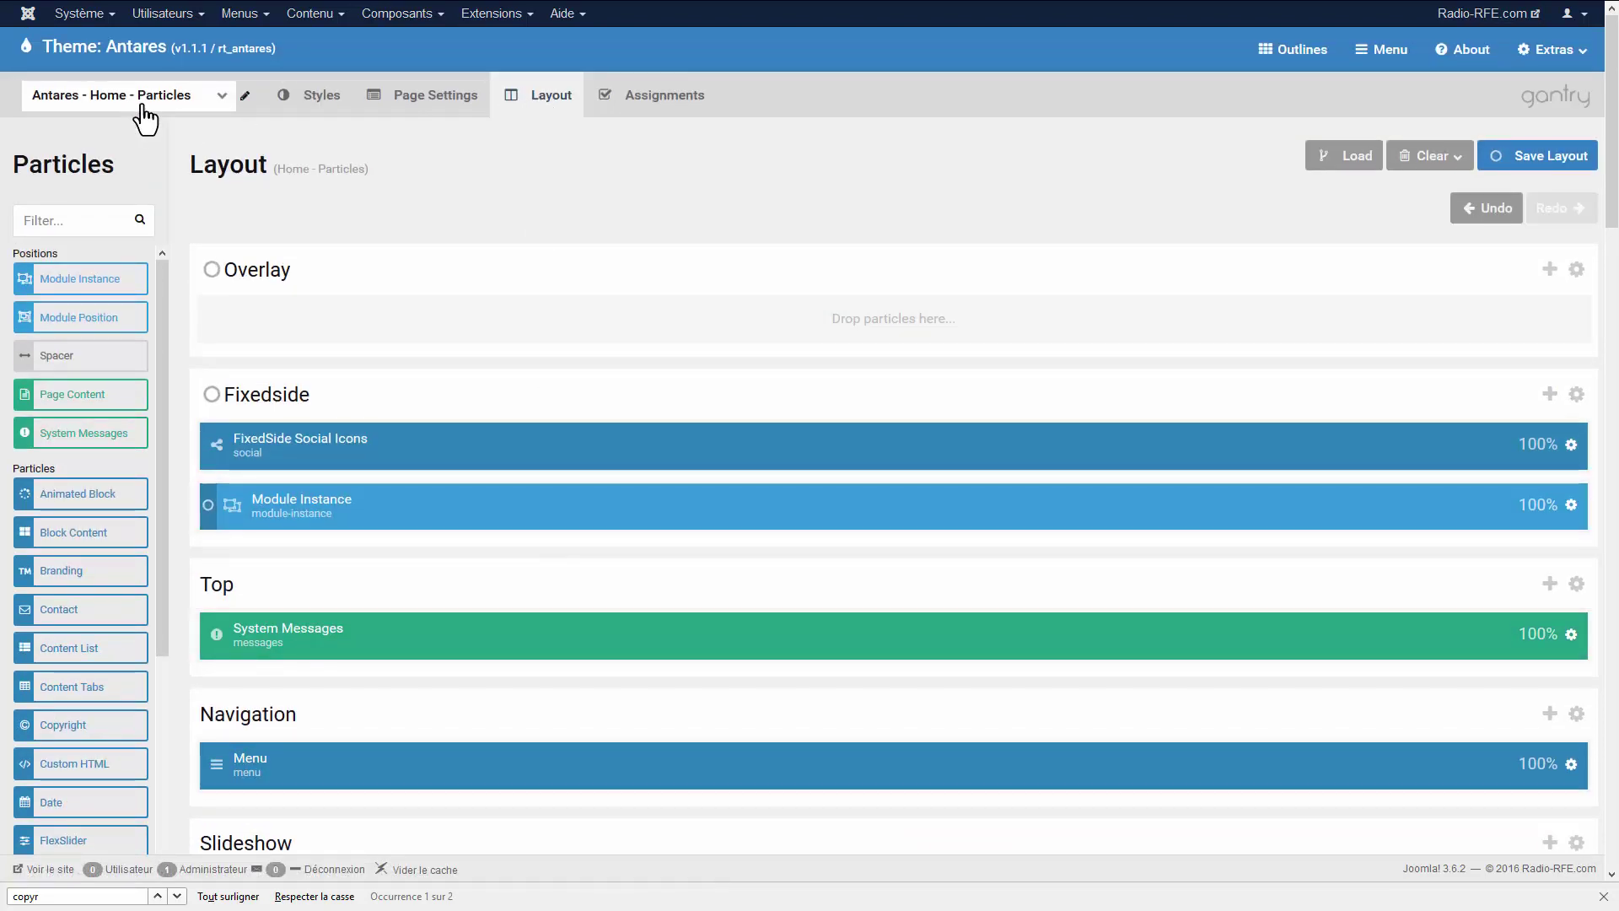
{"action": "scroll", "coordinate": [624, 653], "scroll_direction": "down", "scroll_amount": 5}
{"action": "scroll", "coordinate": [624, 654], "scroll_direction": "down", "scroll_amount": 2}
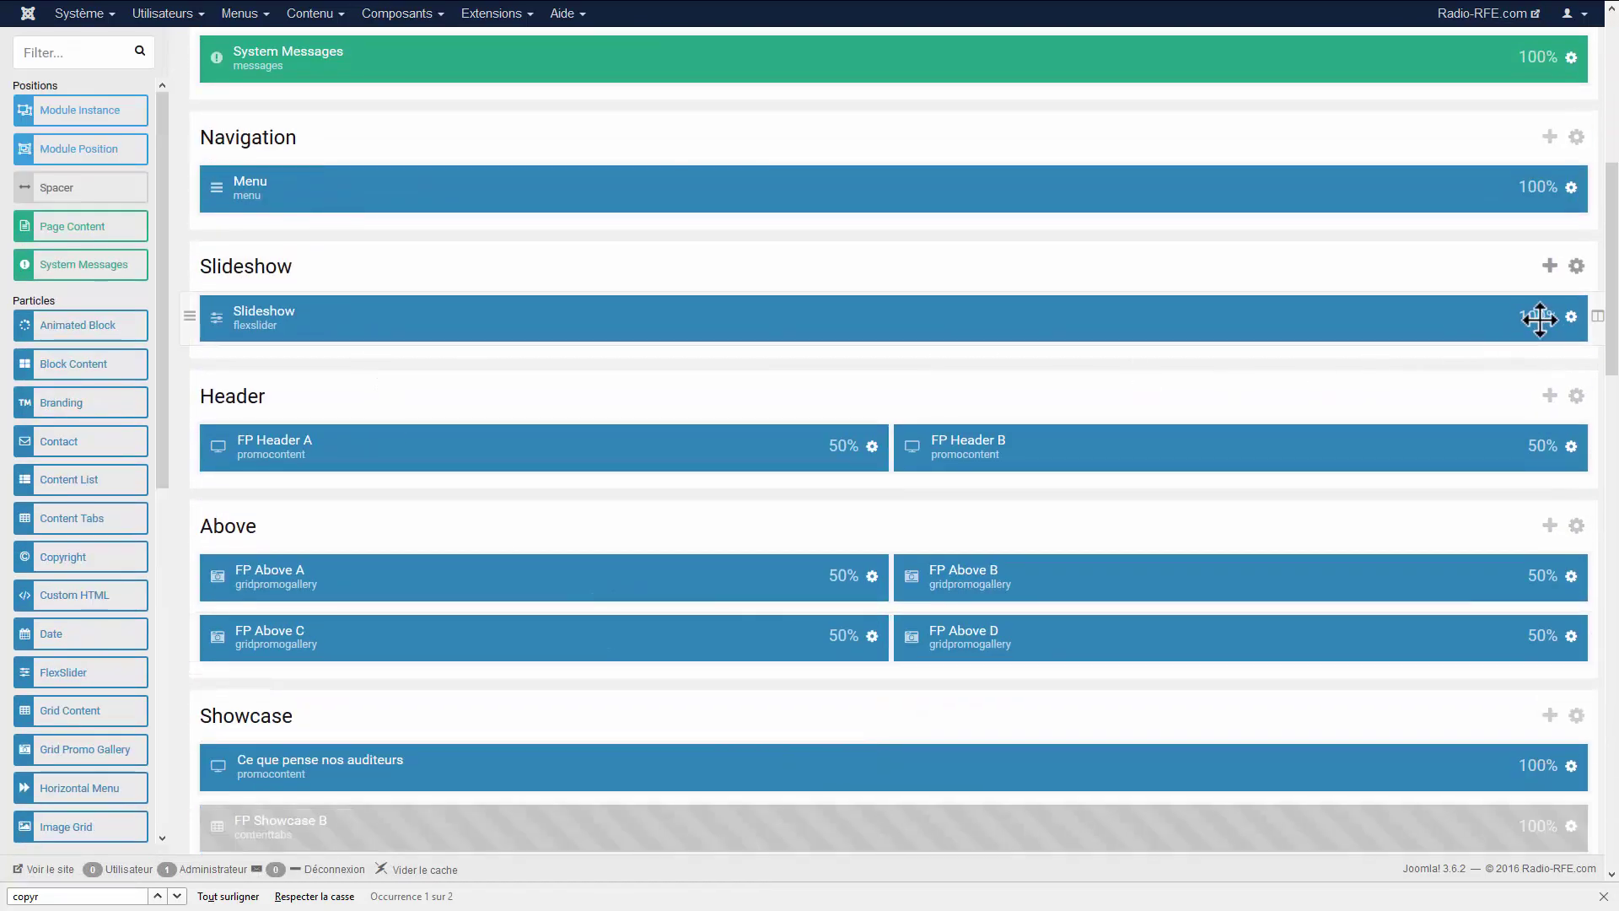
{"action": "left_click", "coordinate": [1570, 317]}
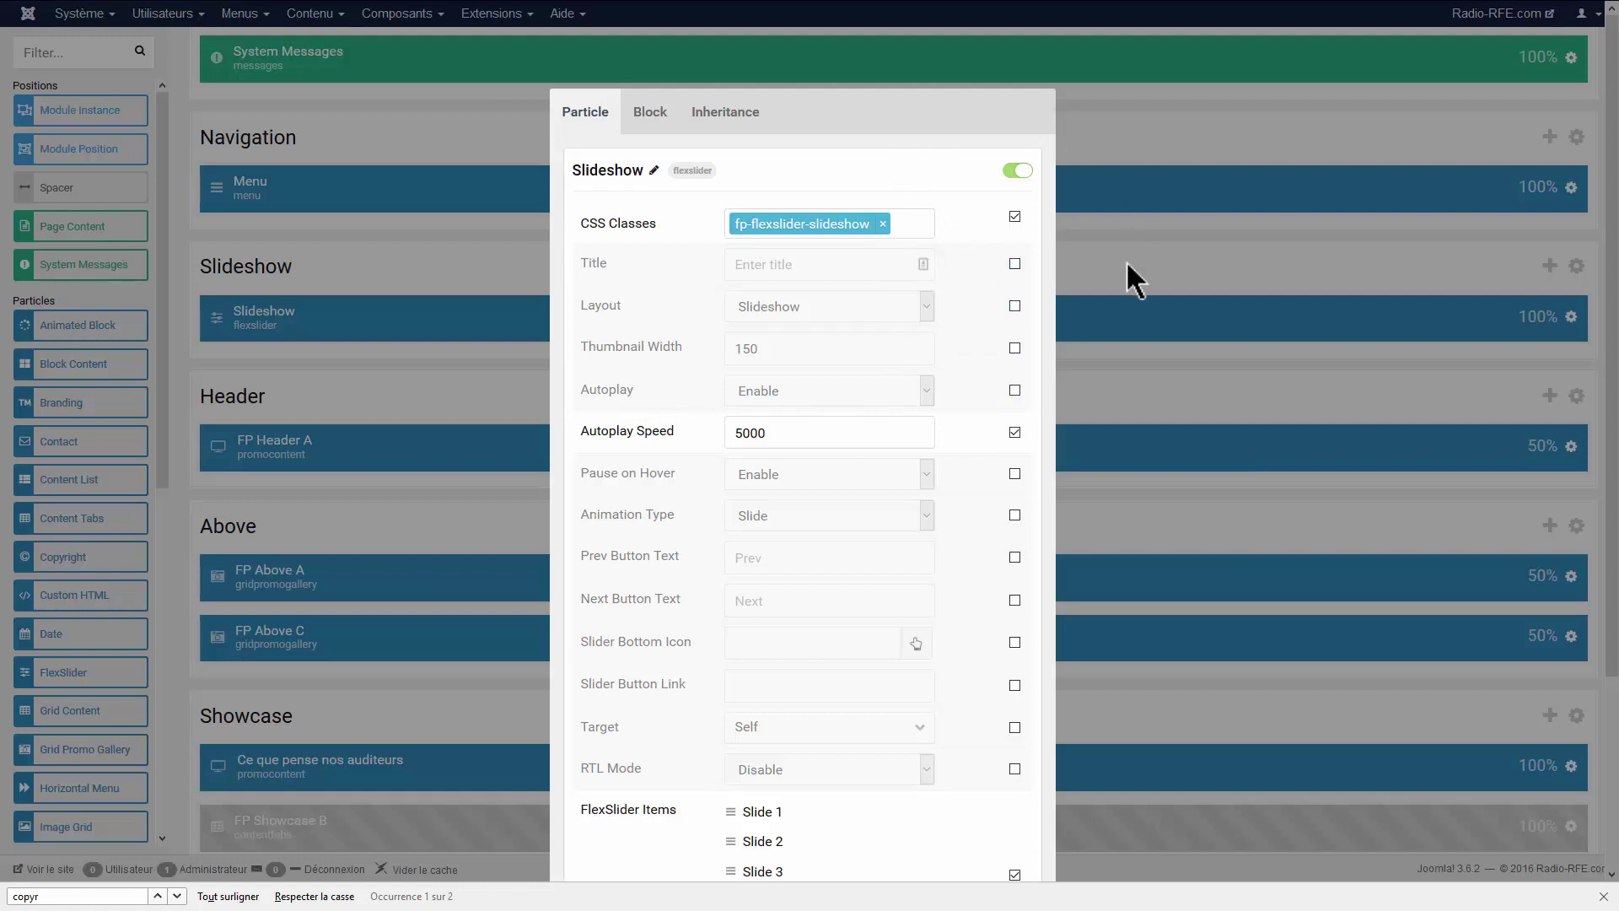
{"action": "scroll", "coordinate": [950, 590], "scroll_direction": "down", "scroll_amount": 3}
{"action": "left_click", "coordinate": [1000, 776]}
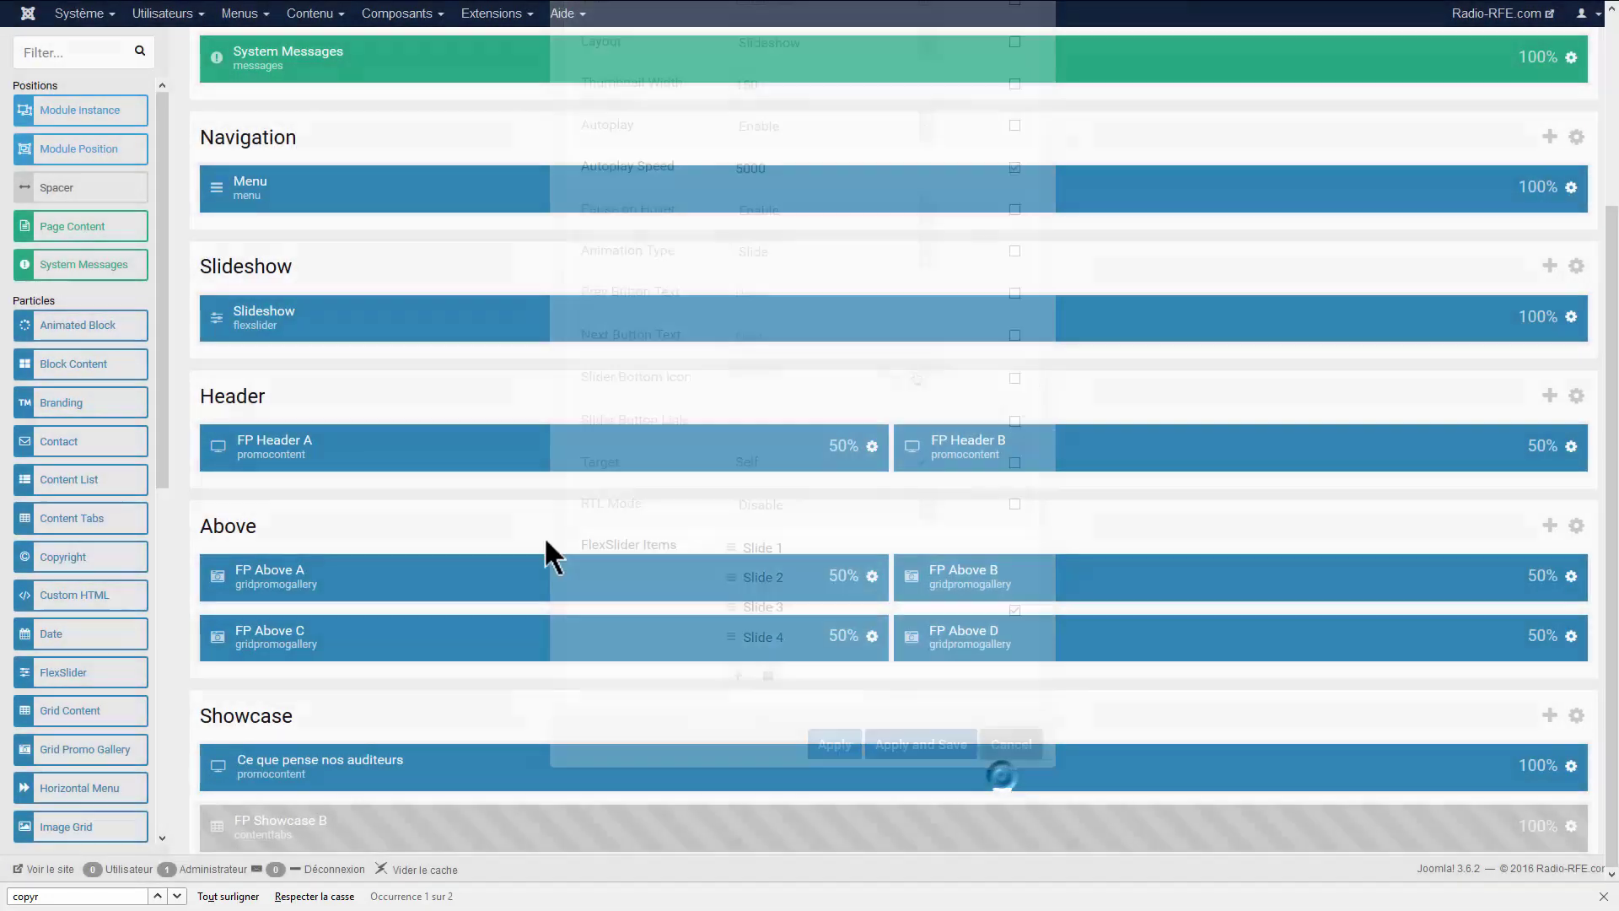
- Switch from the Antares - Home - Particles outline to the Base Outline, discarding the unsaved layout changes
{"action": "scroll", "coordinate": [315, 367], "scroll_direction": "up", "scroll_amount": 7}
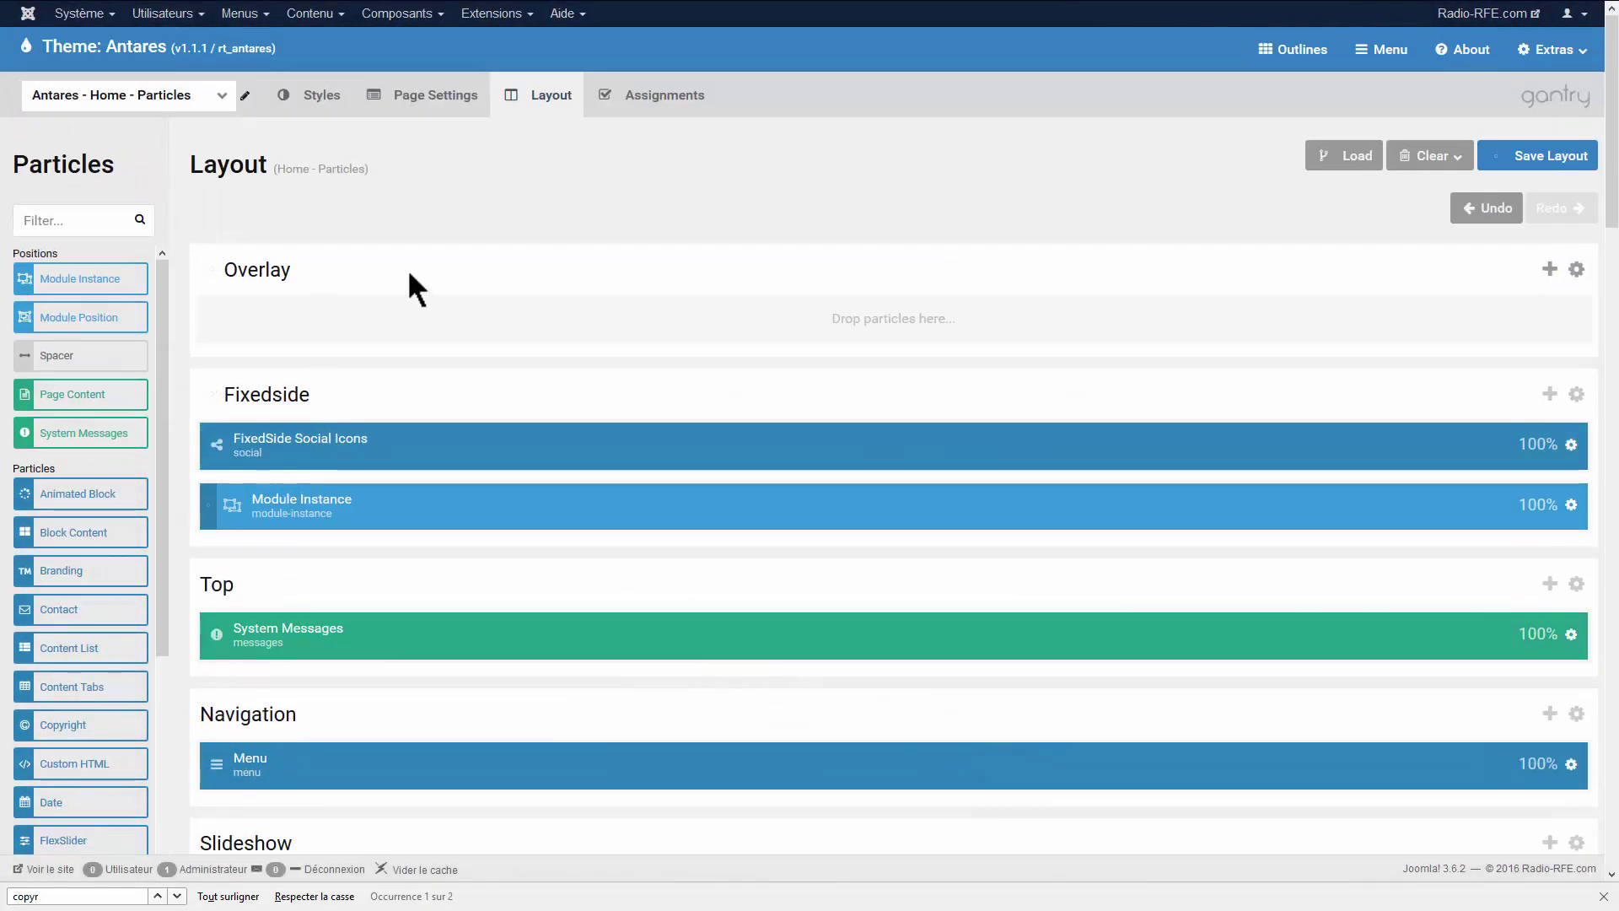
{"action": "left_click", "coordinate": [190, 99]}
{"action": "left_click", "coordinate": [140, 146]}
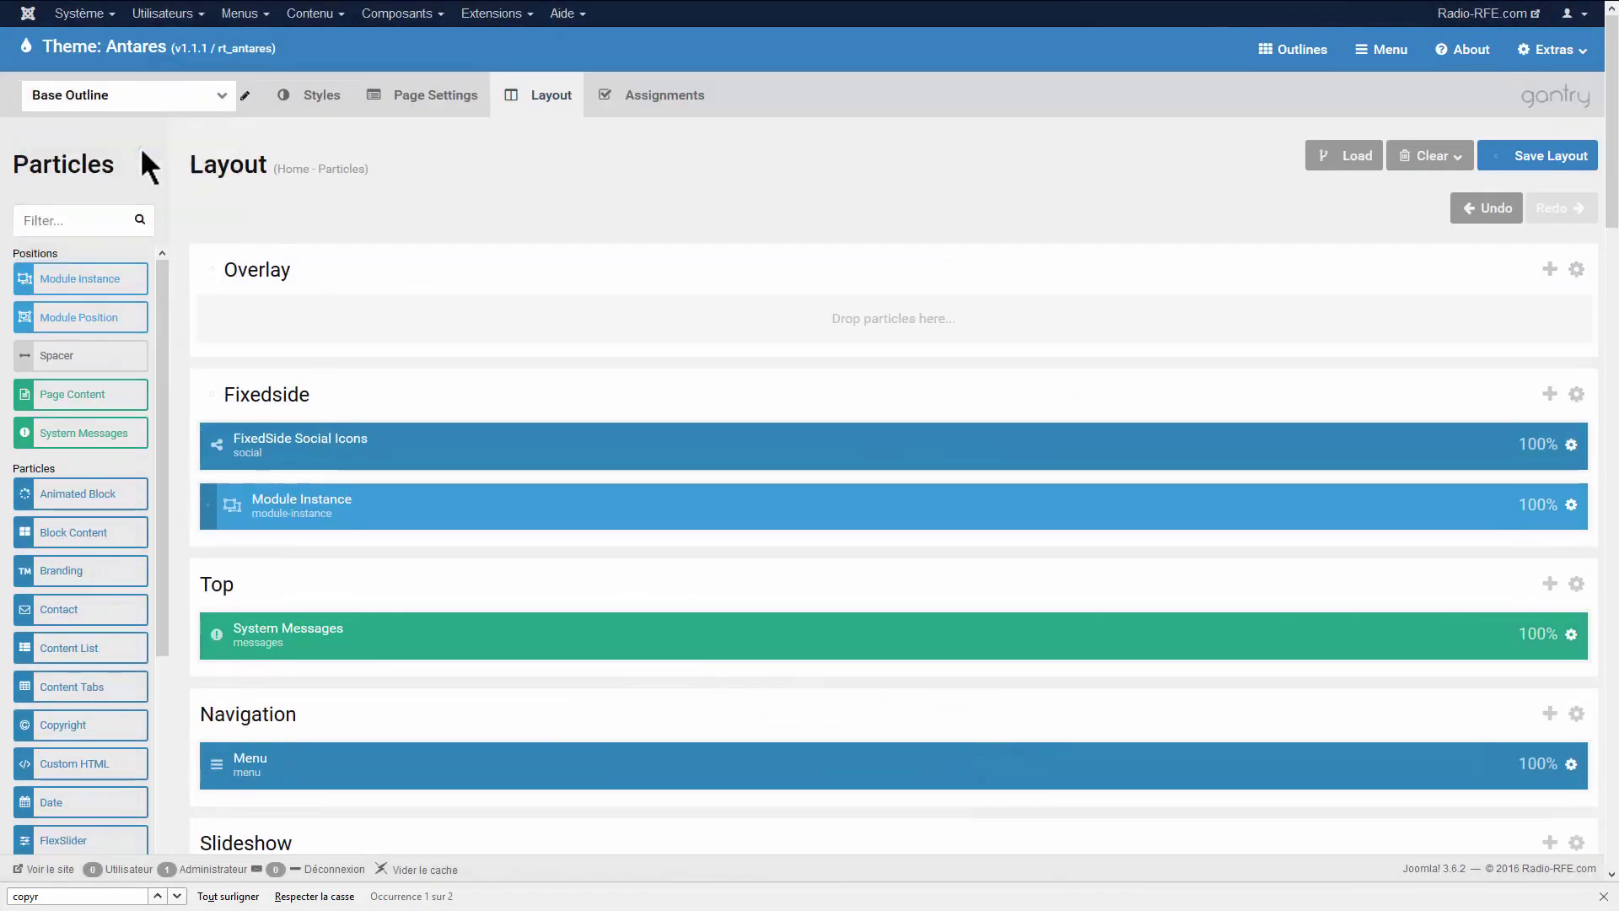
{"action": "left_click", "coordinate": [871, 224]}
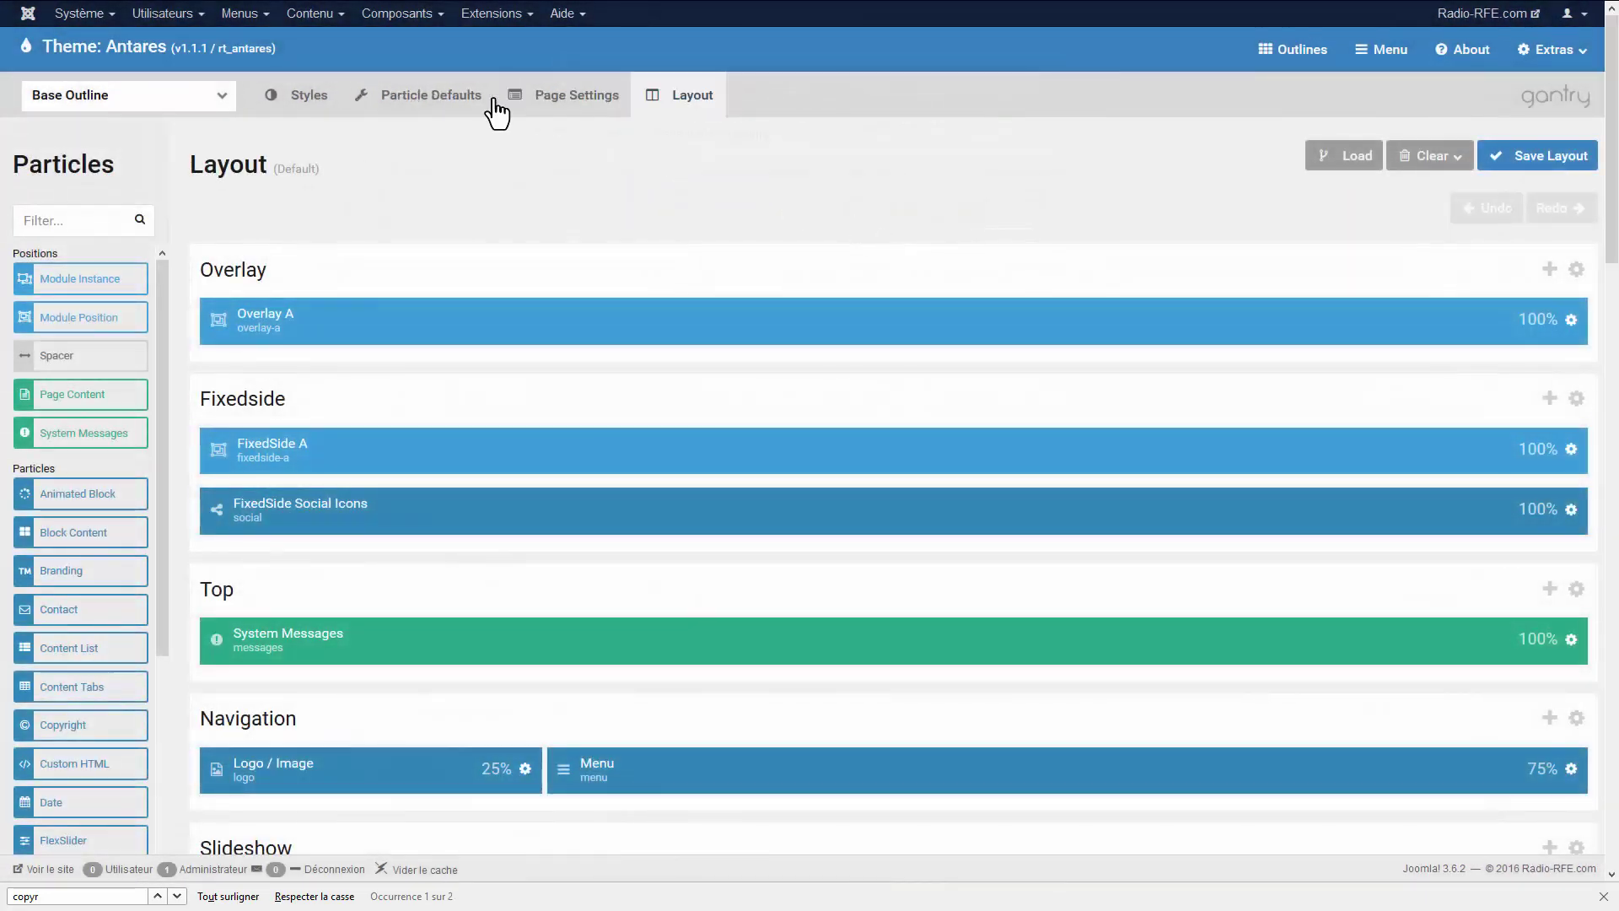
- Find the FlexSlider section in the Base Outline's Particle Defaults by searching the page for "flex"
{"action": "left_click", "coordinate": [388, 101]}
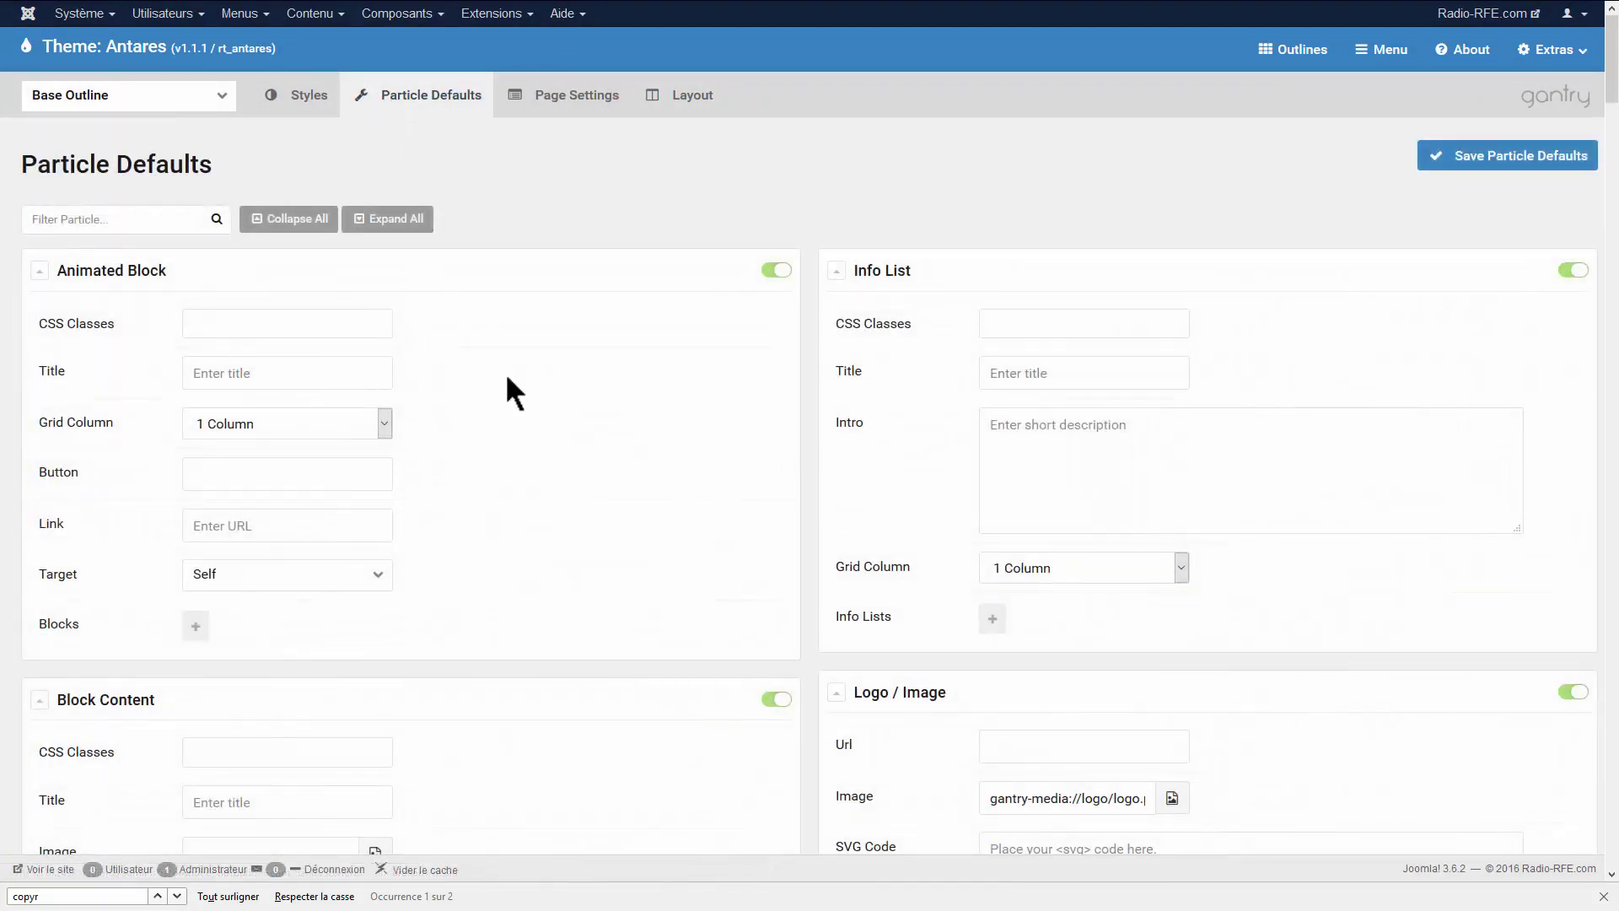
{"action": "key", "text": "ctrl+f"}
{"action": "type", "text": "flex"}
{"action": "scroll", "coordinate": [452, 438], "scroll_direction": "down", "scroll_amount": 3}
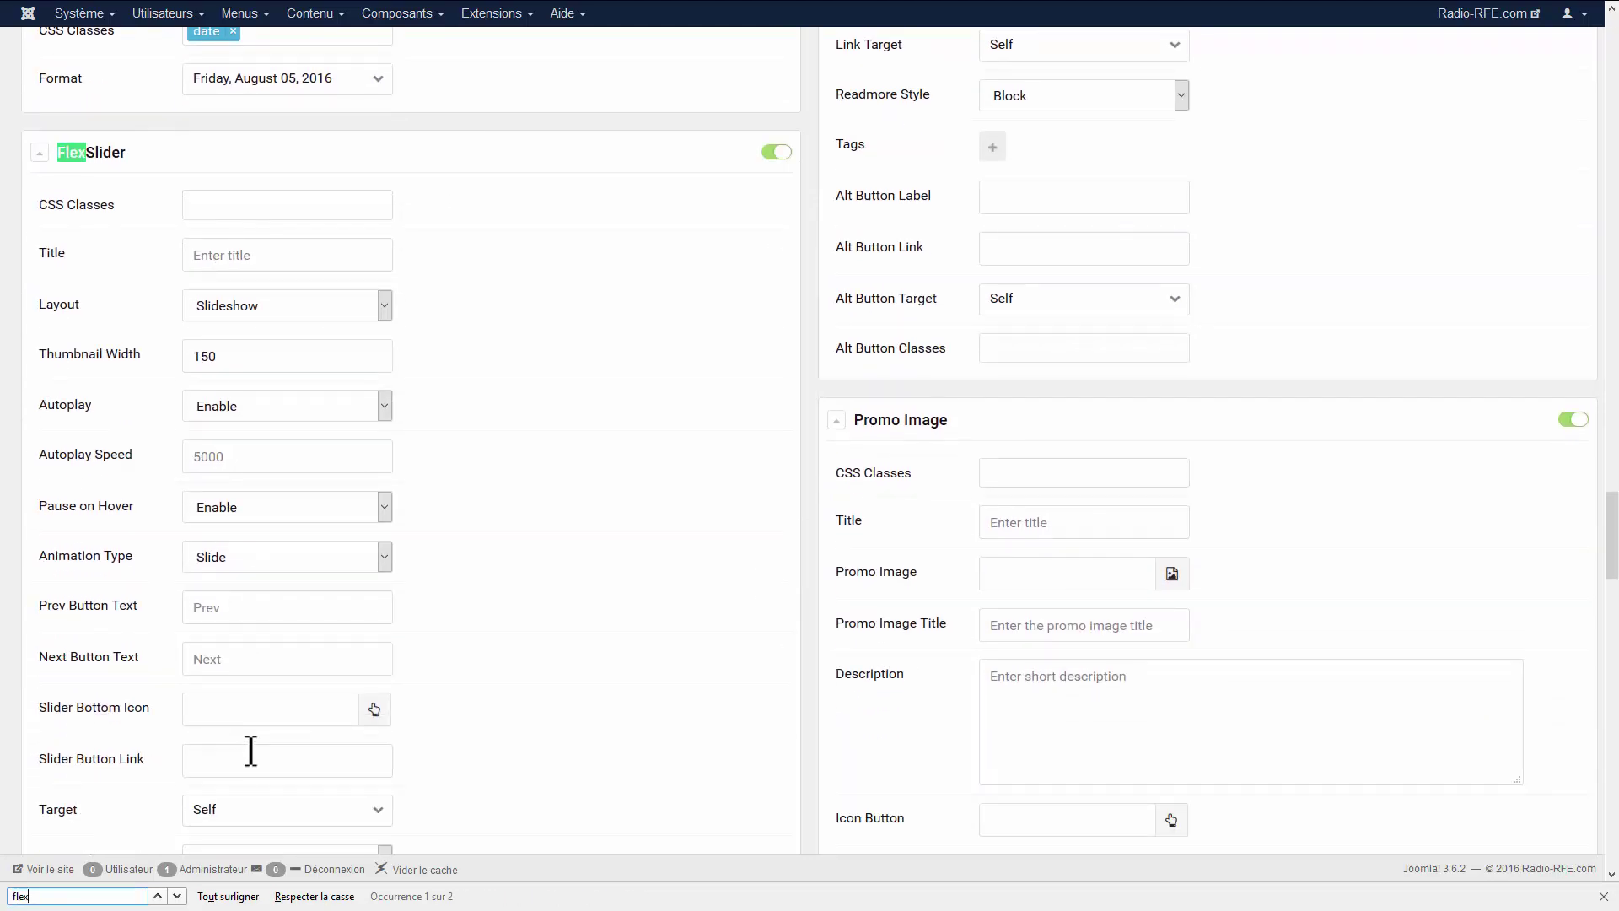
- Switch back to the Antares - Home - Particles outline and show its layout
{"action": "scroll", "coordinate": [168, 16], "scroll_direction": "up", "scroll_amount": 15}
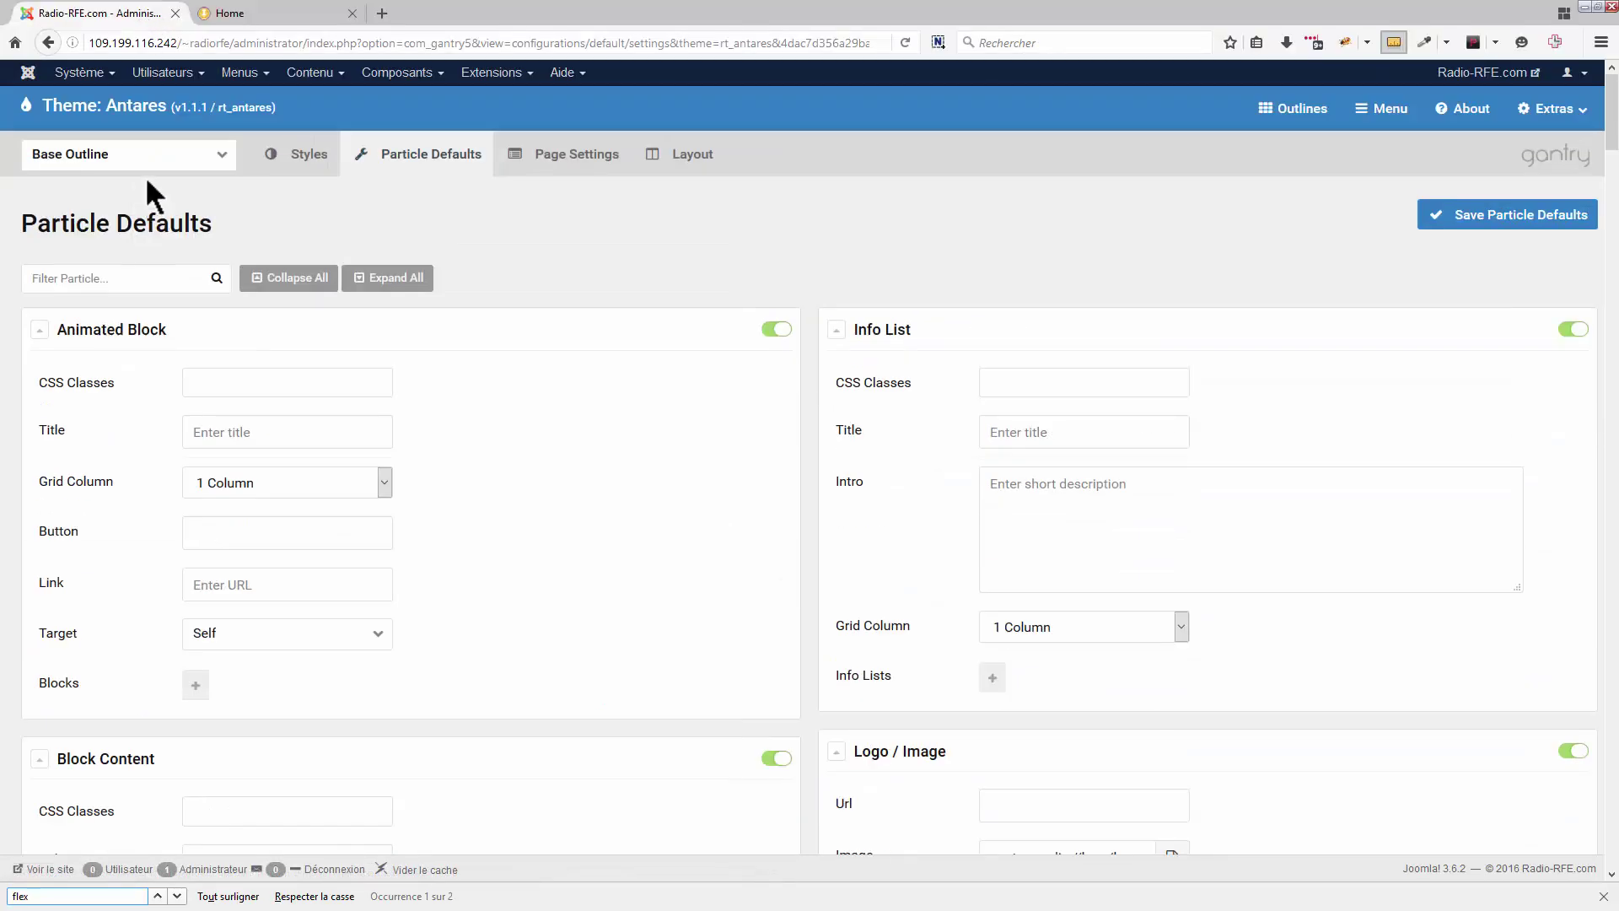
{"action": "left_click", "coordinate": [151, 160]}
{"action": "left_click", "coordinate": [143, 257]}
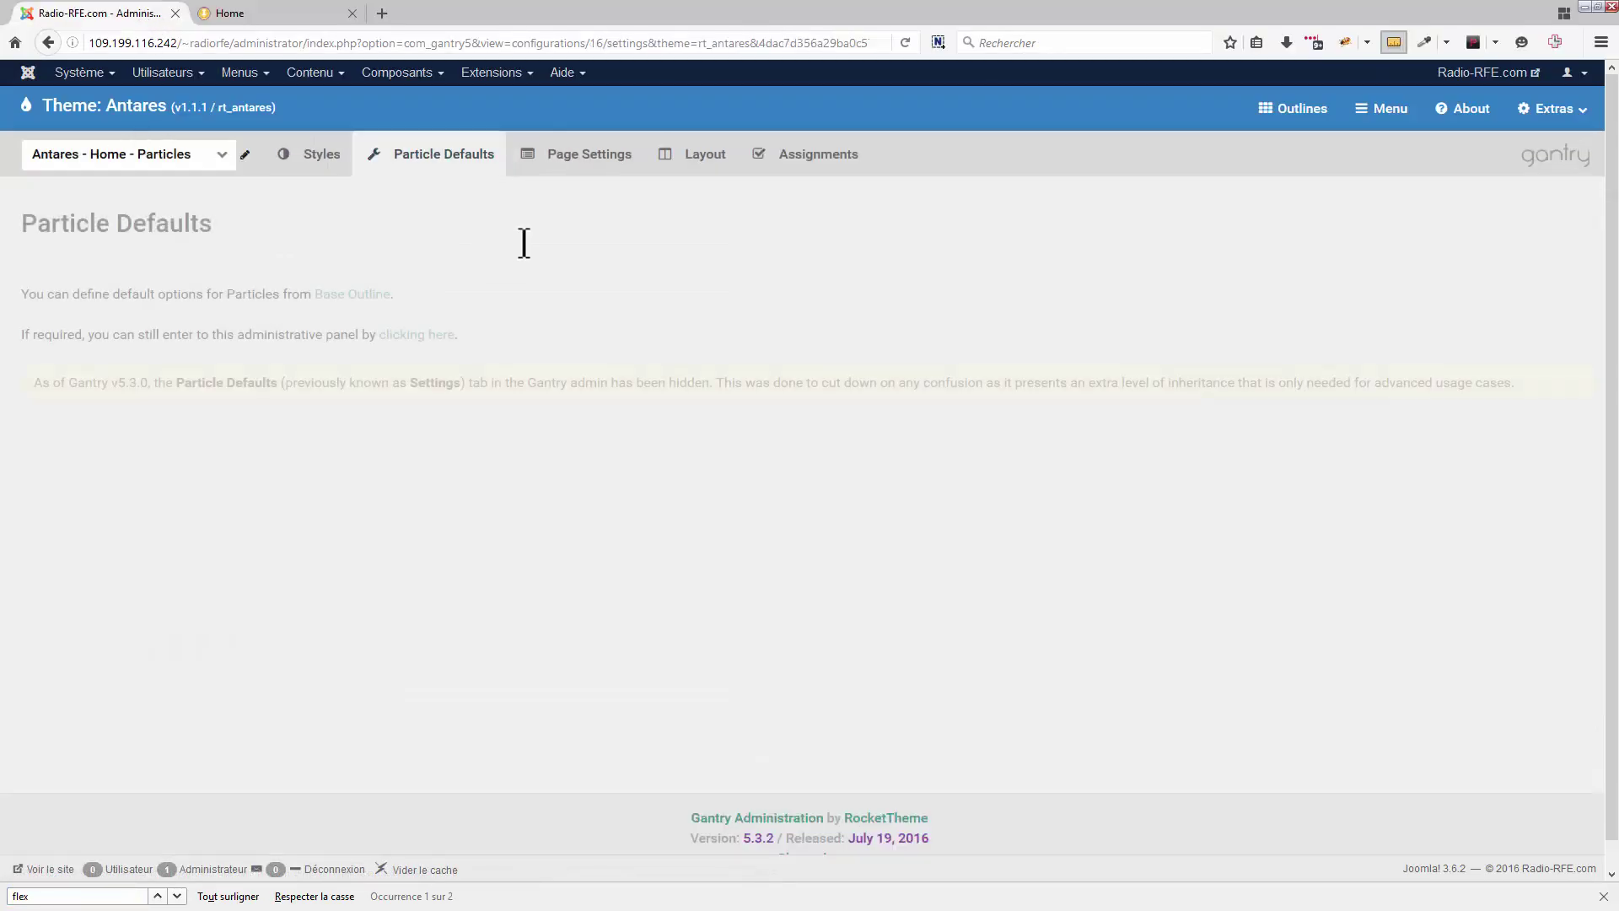
{"action": "left_click", "coordinate": [685, 160]}
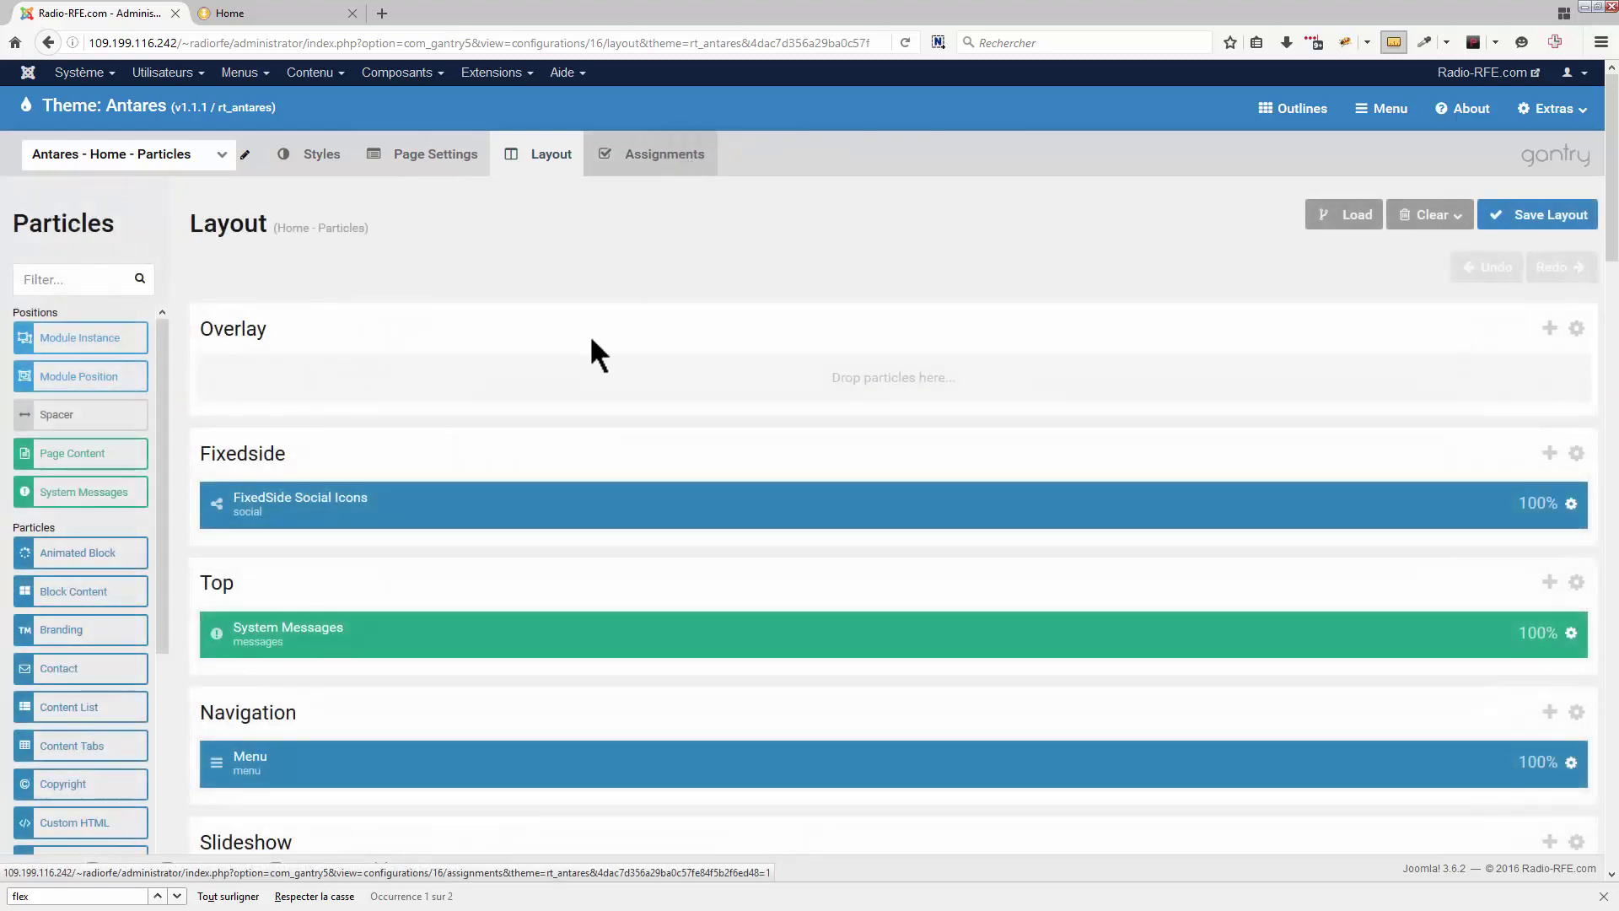
- Try overriding the Slideshow particle's Thumbnail Width with 200, and disable the override
{"action": "scroll", "coordinate": [459, 469], "scroll_direction": "down", "scroll_amount": 6}
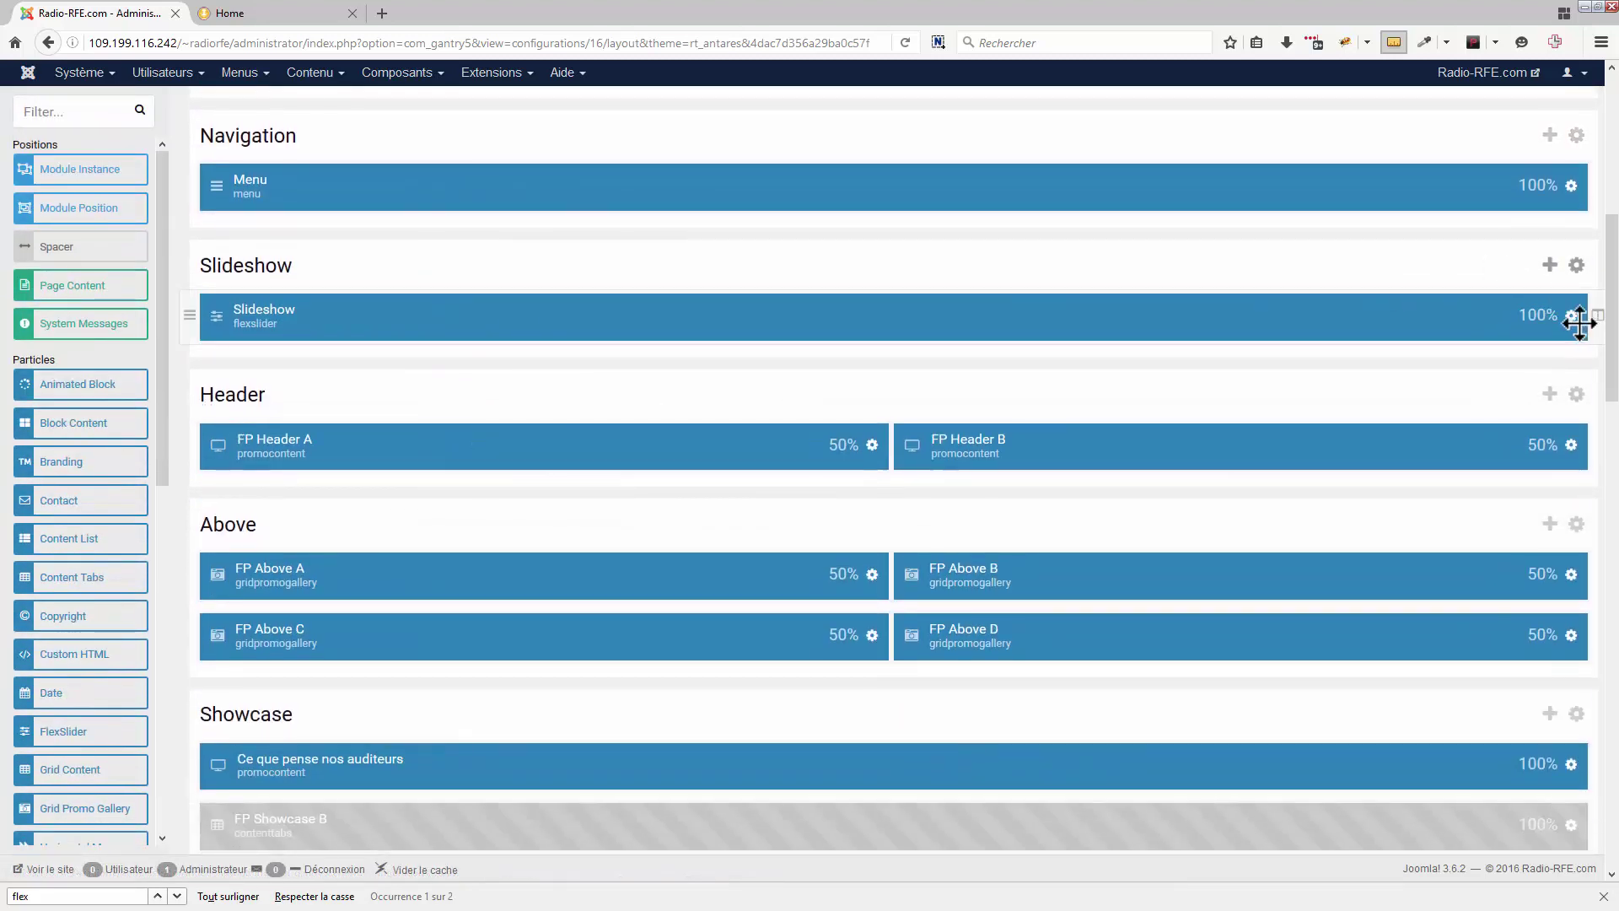
{"action": "left_click", "coordinate": [1572, 316]}
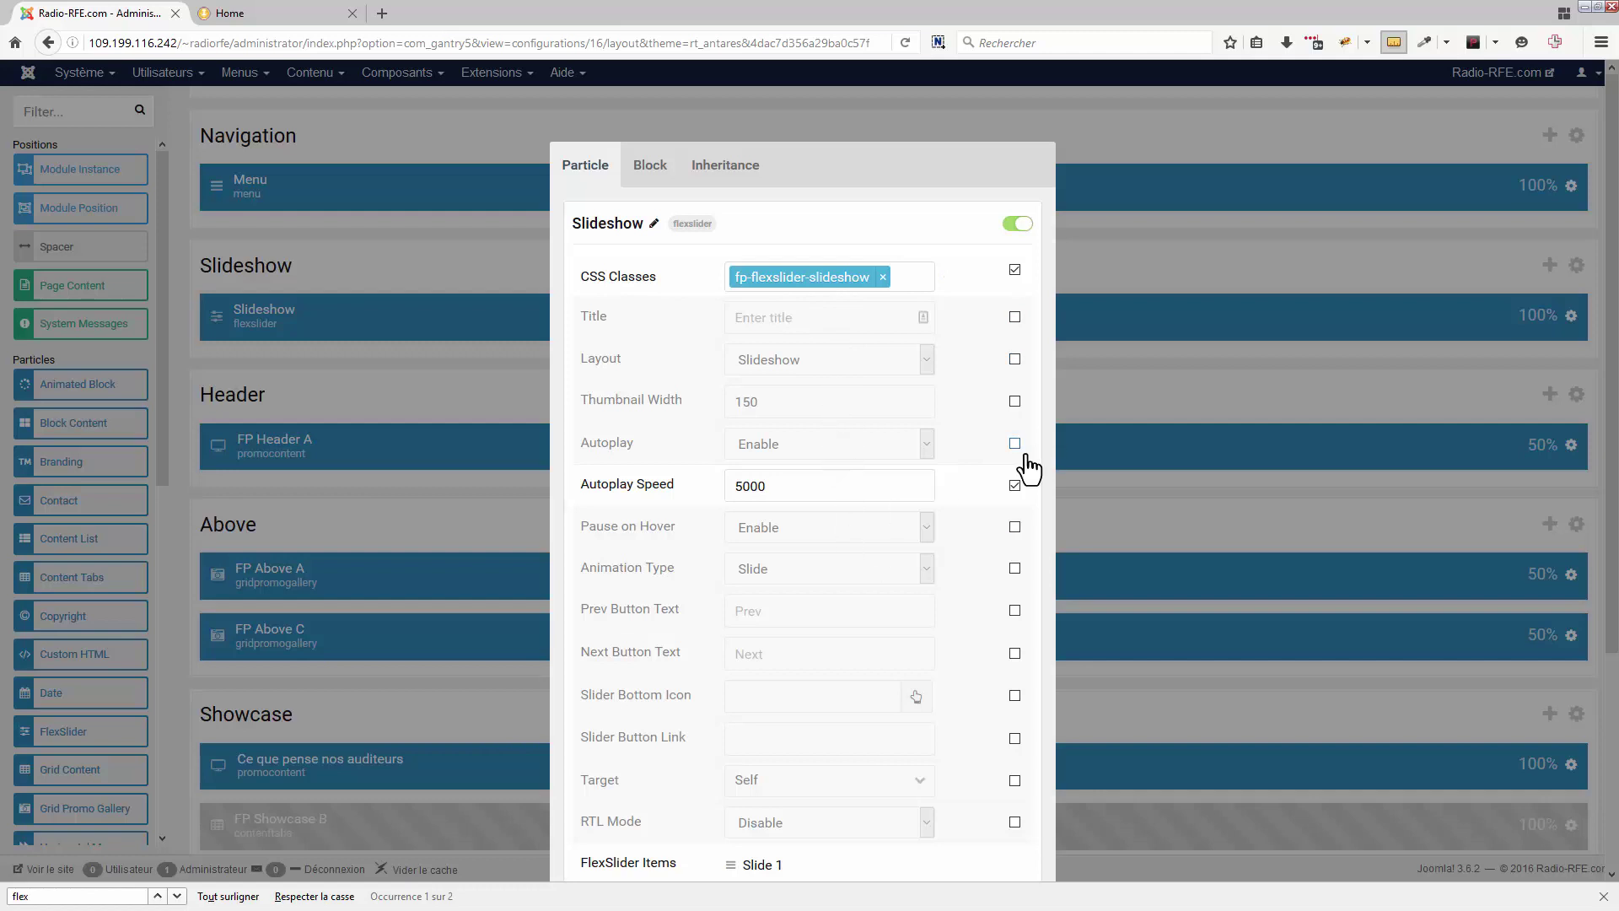
{"action": "left_click", "coordinate": [1015, 402]}
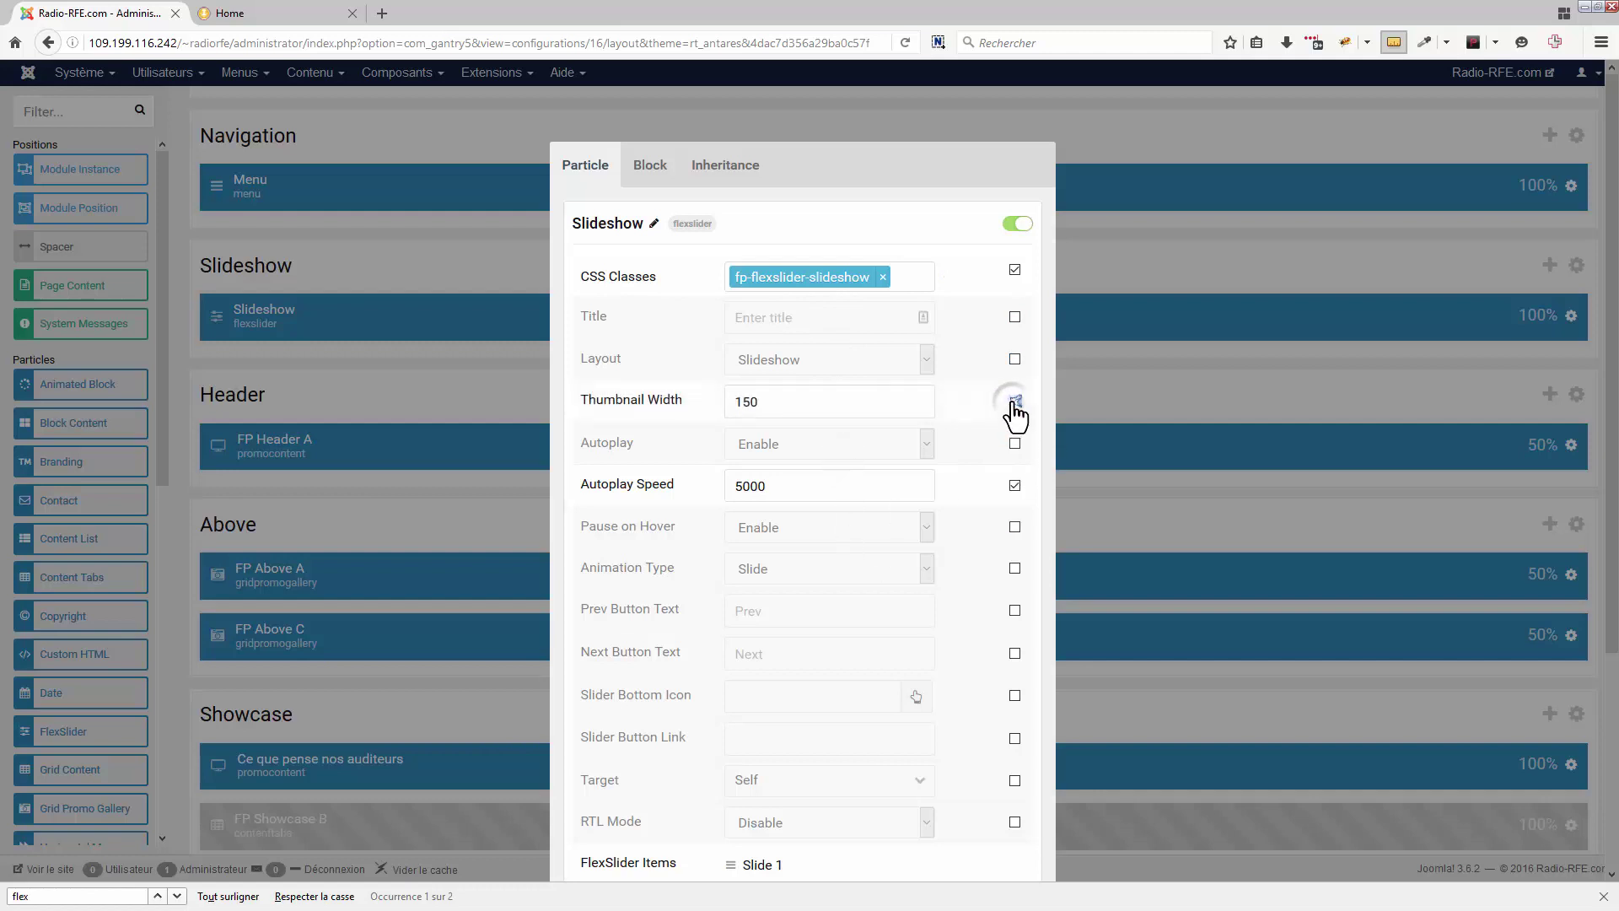
{"action": "double_click", "coordinate": [745, 398]}
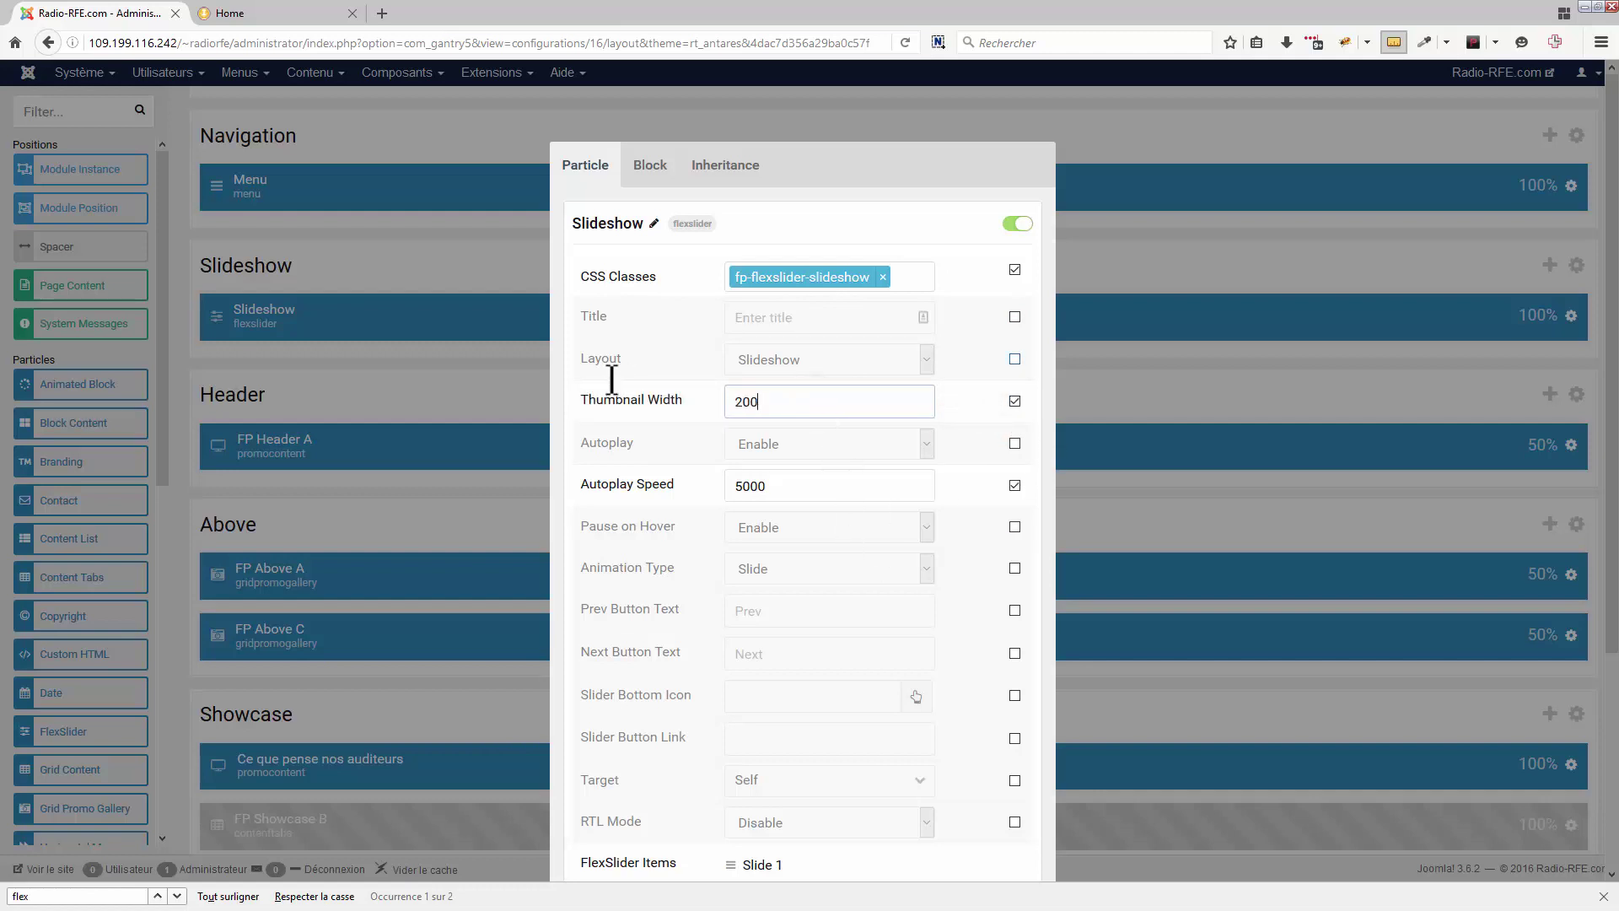
{"action": "left_click", "coordinate": [1014, 401]}
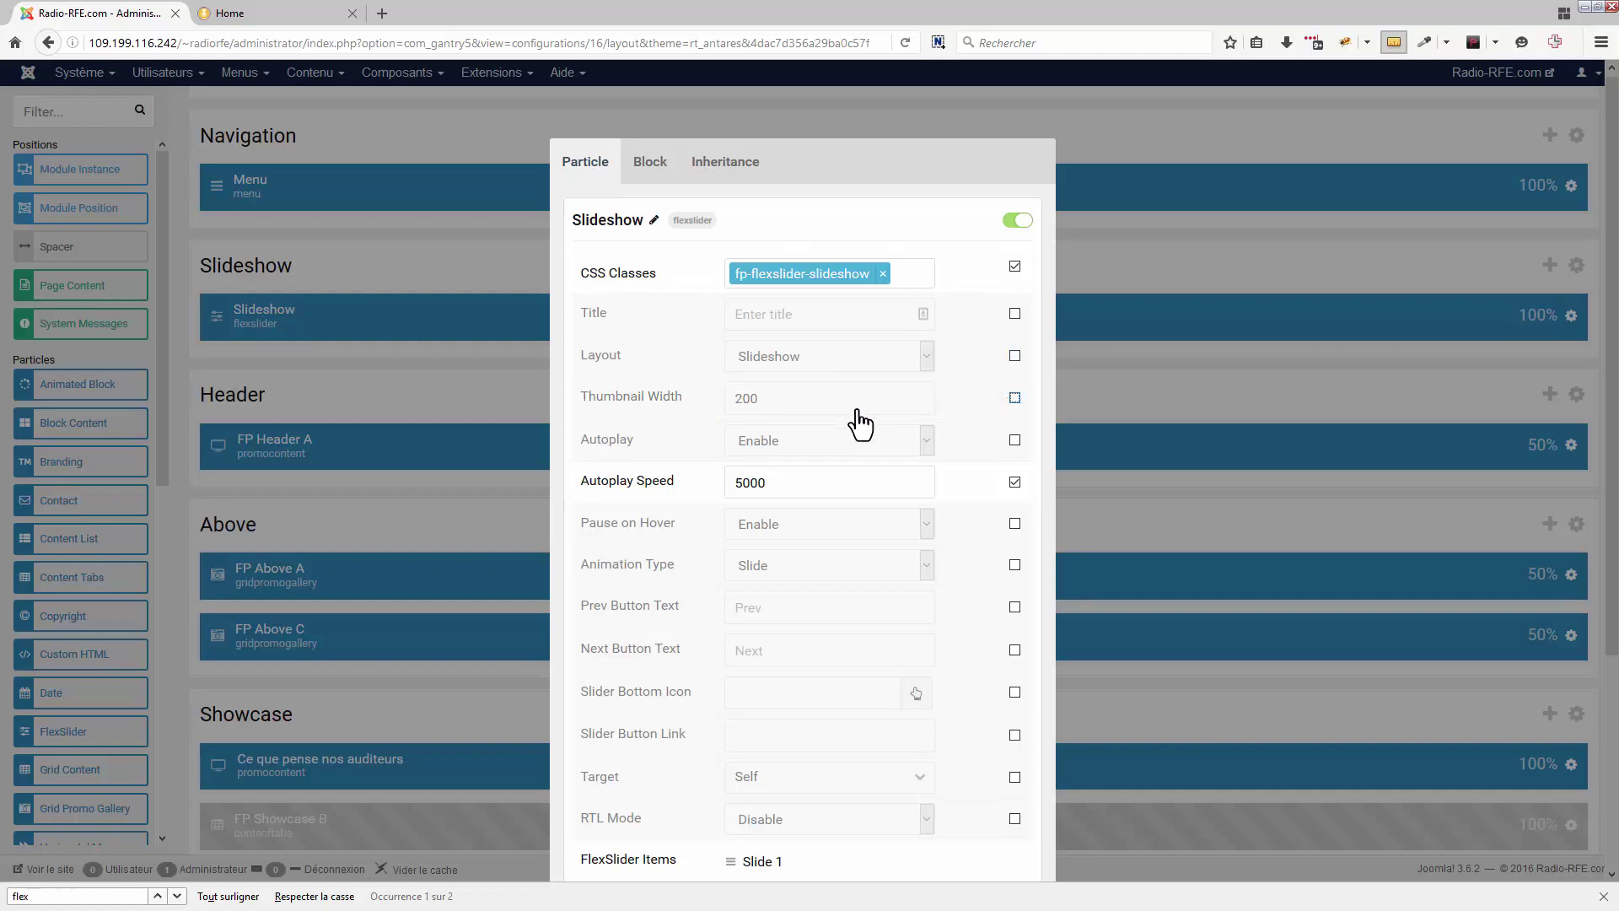
- Compare the Slideshow particle's FlexSlider items with the slides on the site's Home page, stepping through them
{"action": "scroll", "coordinate": [835, 387], "scroll_direction": "down", "scroll_amount": 2}
{"action": "scroll", "coordinate": [755, 604], "scroll_direction": "down", "scroll_amount": 3}
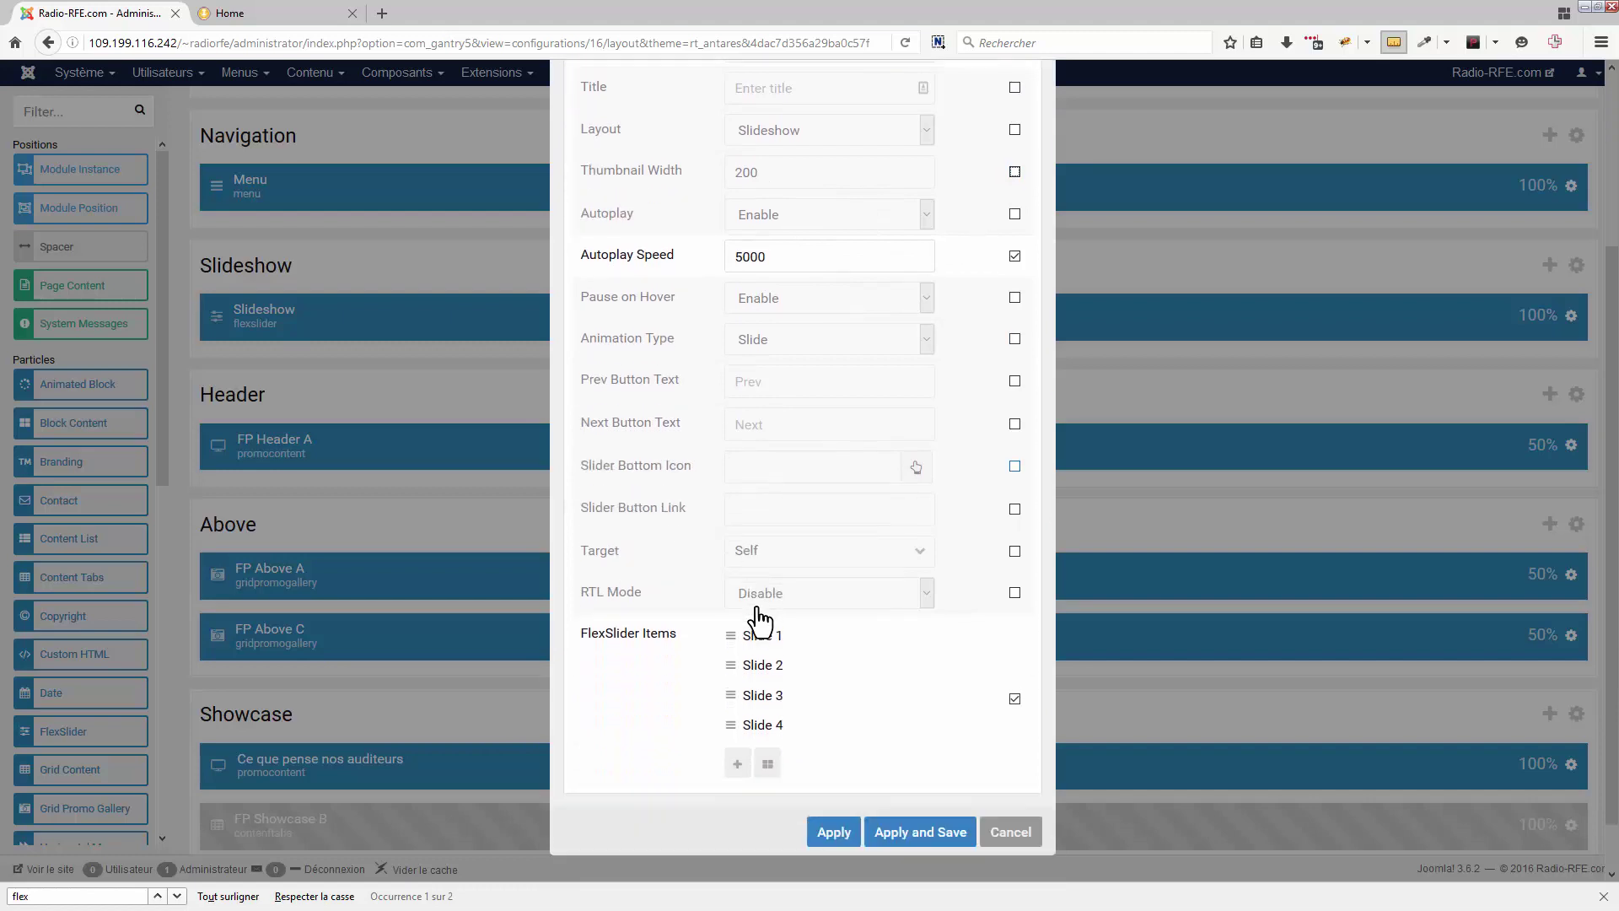
{"action": "left_click", "coordinate": [261, 15]}
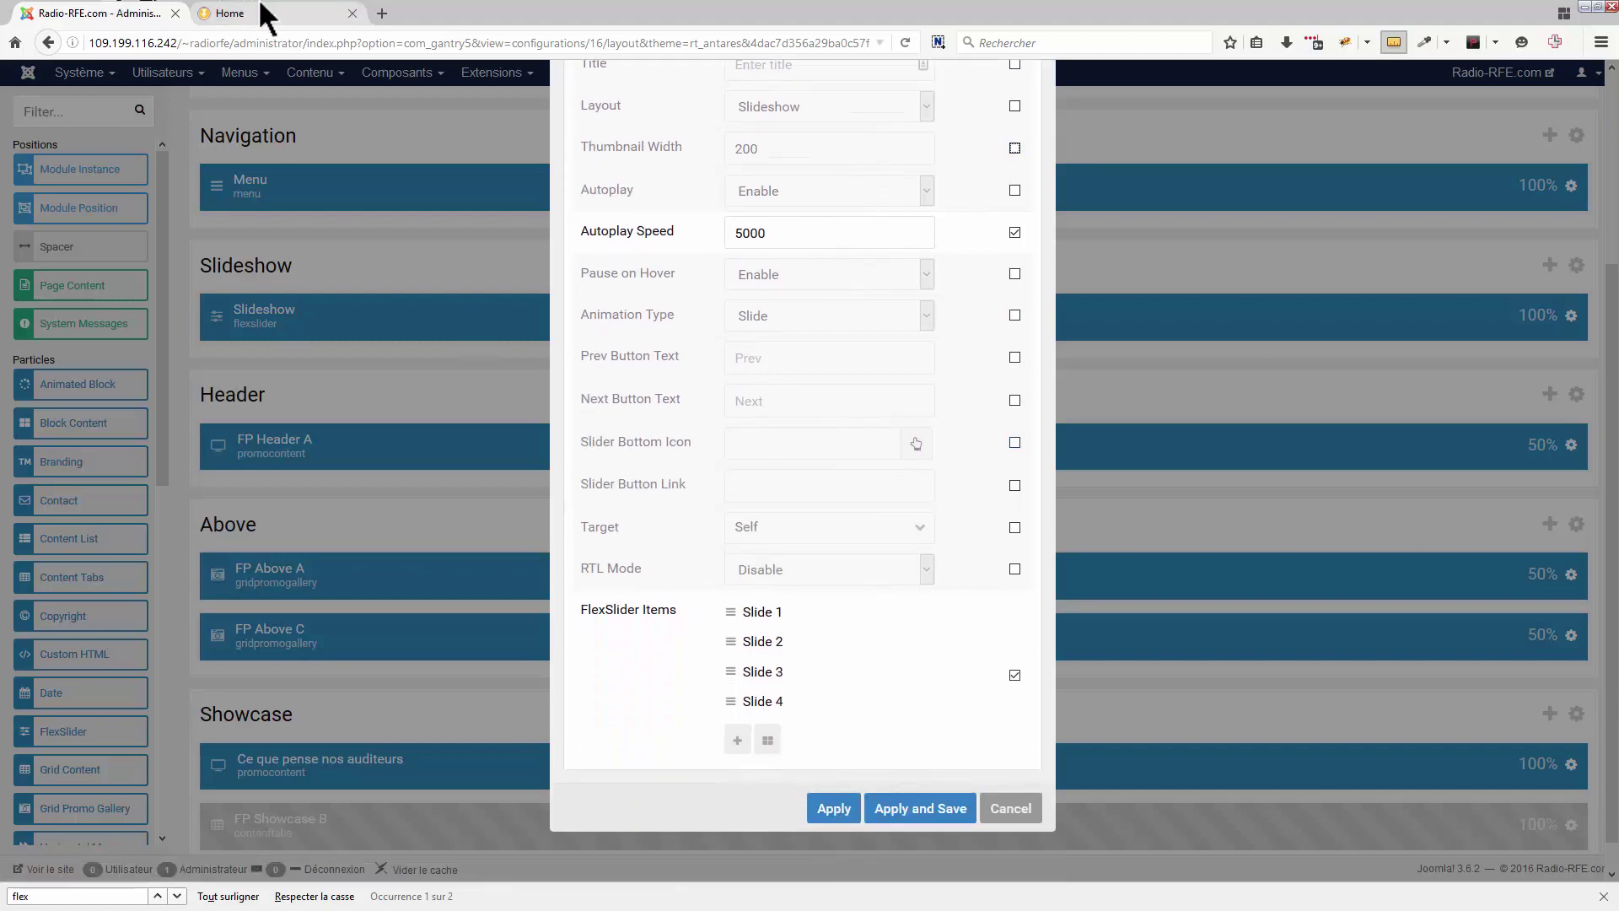
{"action": "key", "text": "F11"}
{"action": "left_click", "coordinate": [817, 693]}
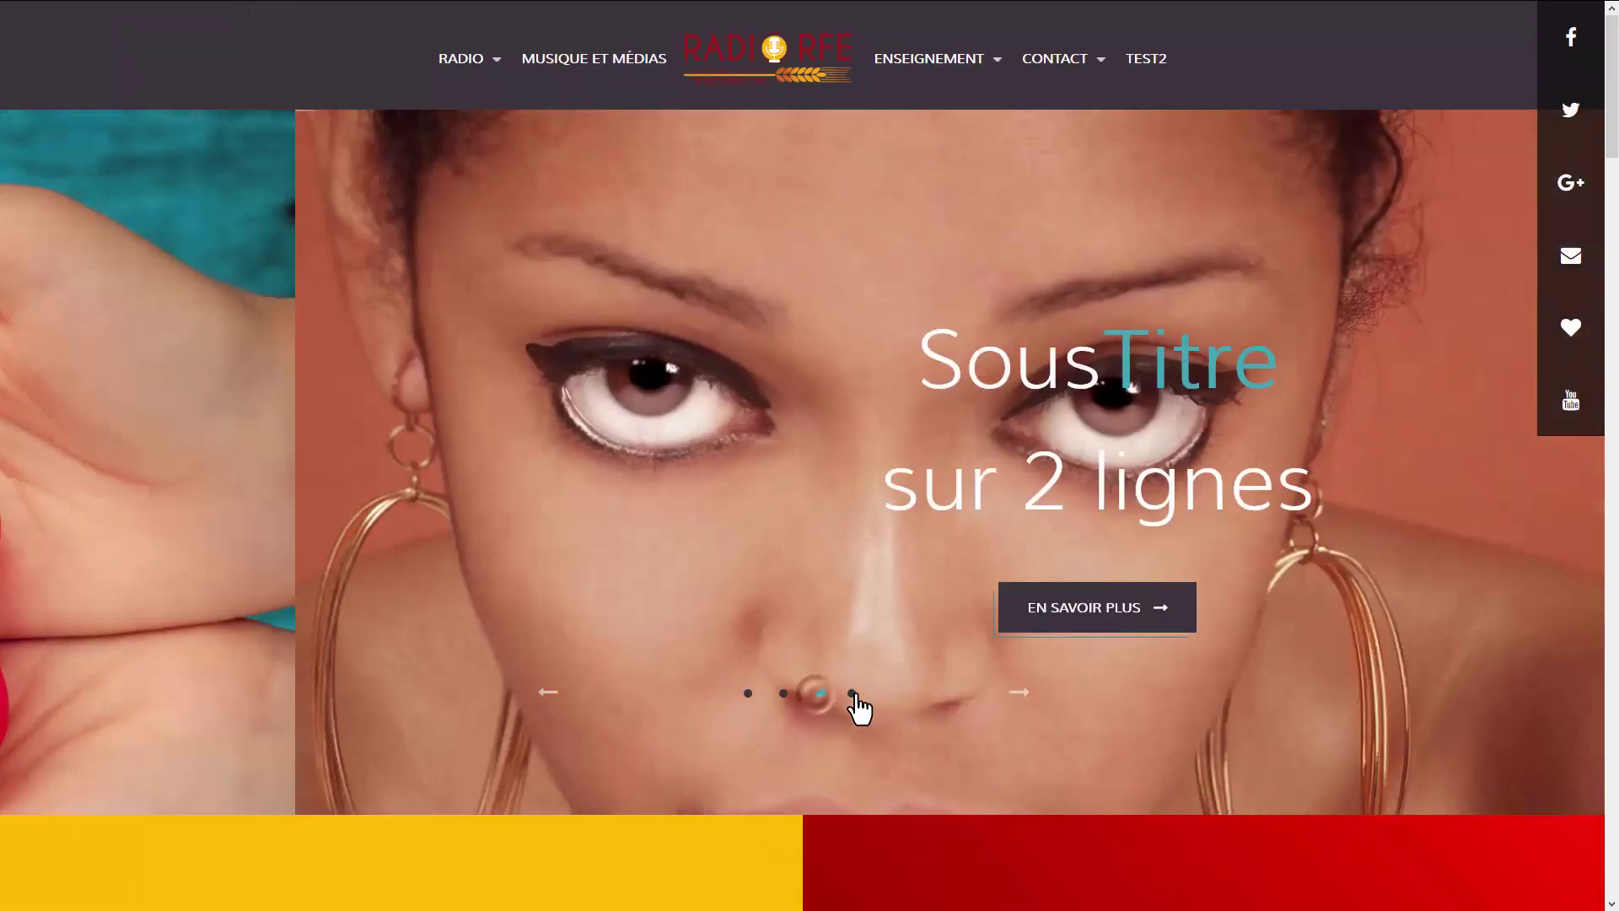
{"action": "left_click", "coordinate": [748, 693]}
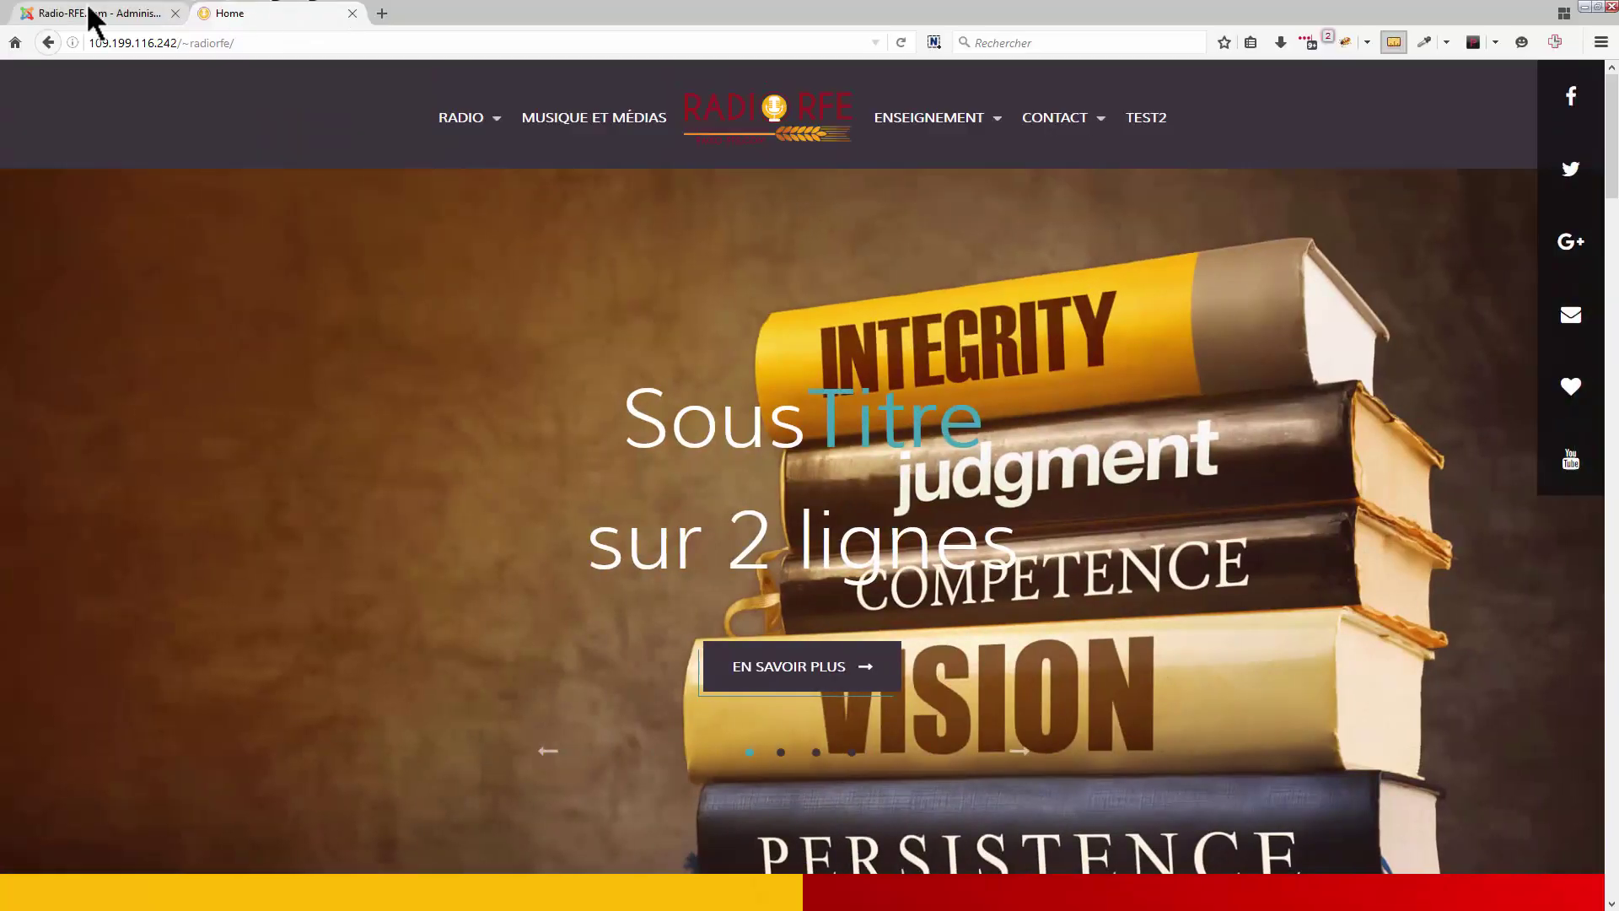
- Return to the administration page, open the Slide 1 item and check its Overlay Image file name
{"action": "left_click", "coordinate": [44, 17]}
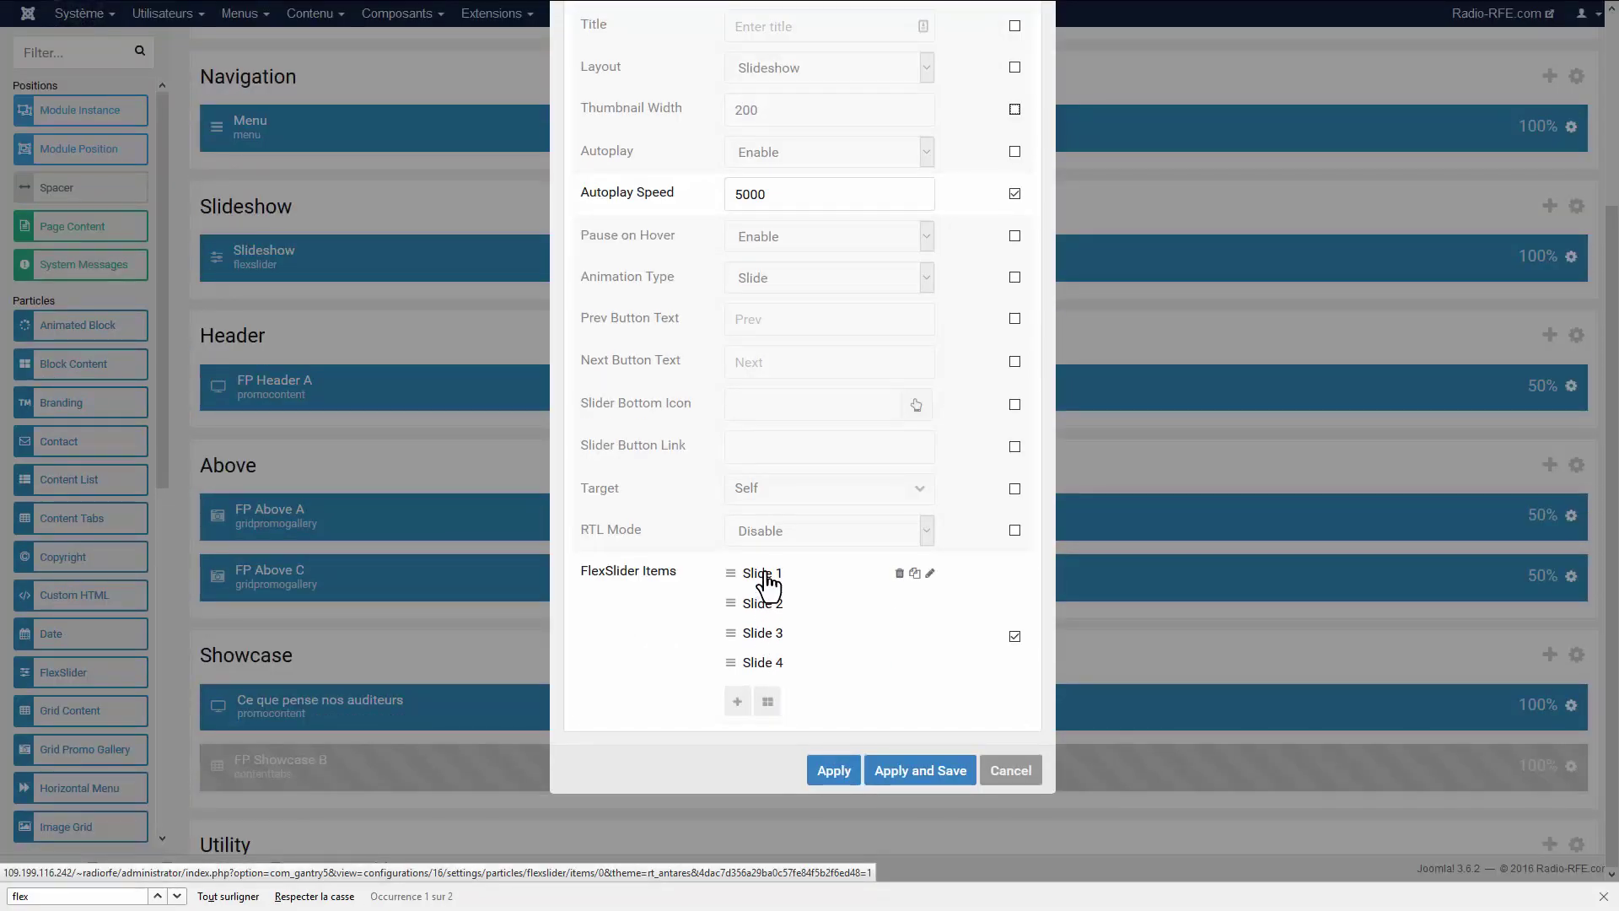
{"action": "left_click", "coordinate": [767, 573]}
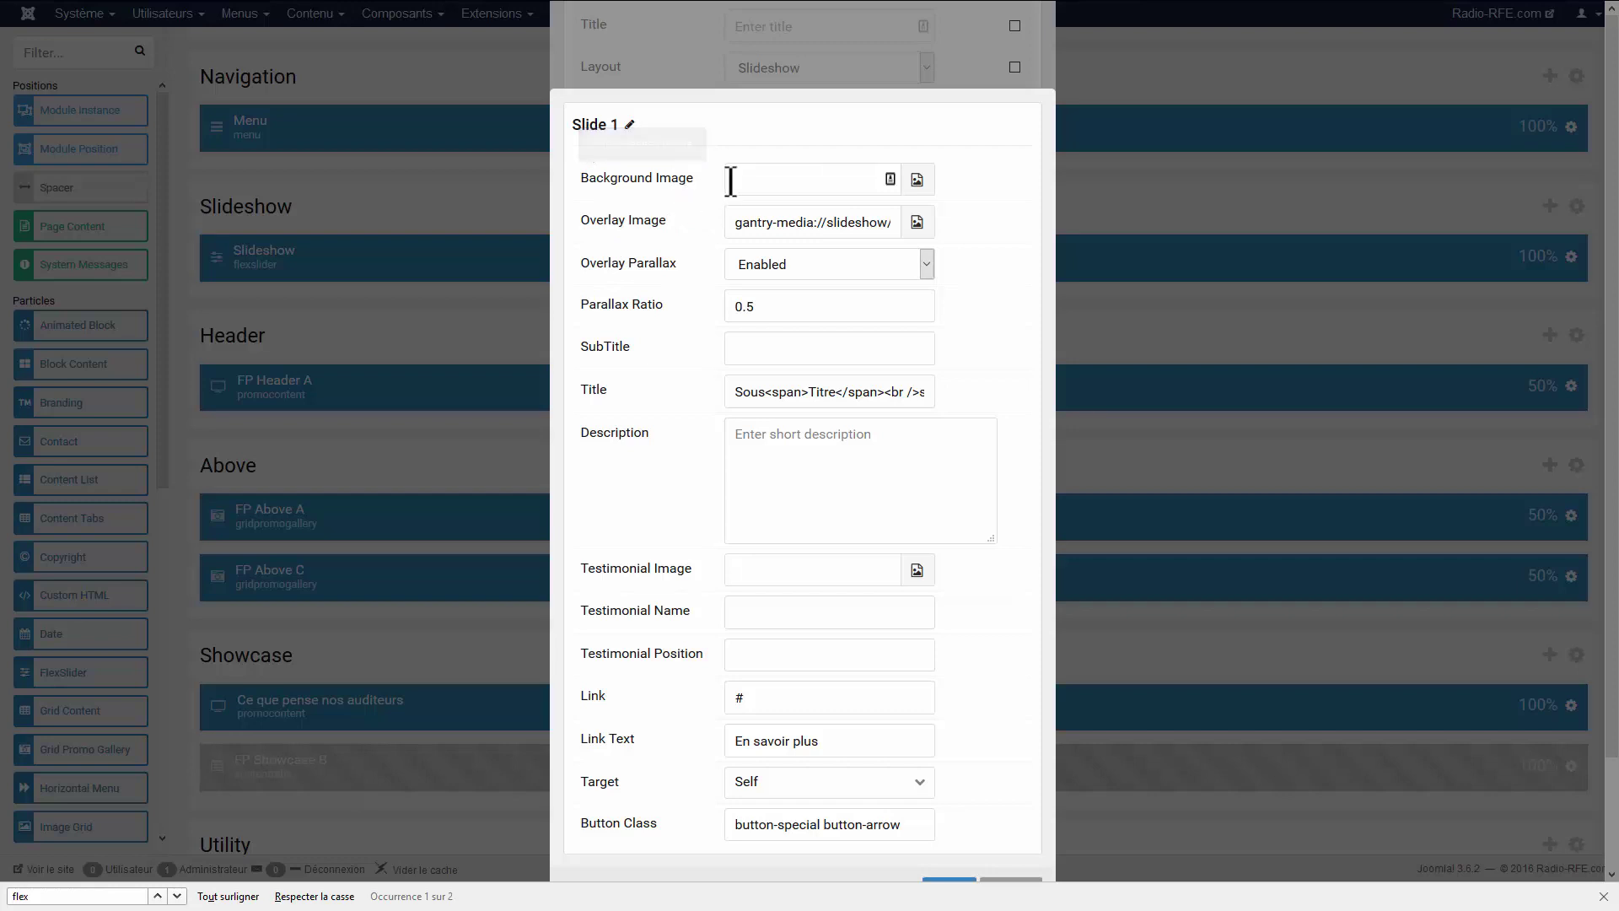
{"action": "mouse_move", "coordinate": [792, 223]}
{"action": "left_mouse_down"}
{"action": "mouse_move", "coordinate": [972, 242]}
{"action": "mouse_move", "coordinate": [800, 224]}
{"action": "left_mouse_up"}
{"action": "left_click", "coordinate": [800, 224]}
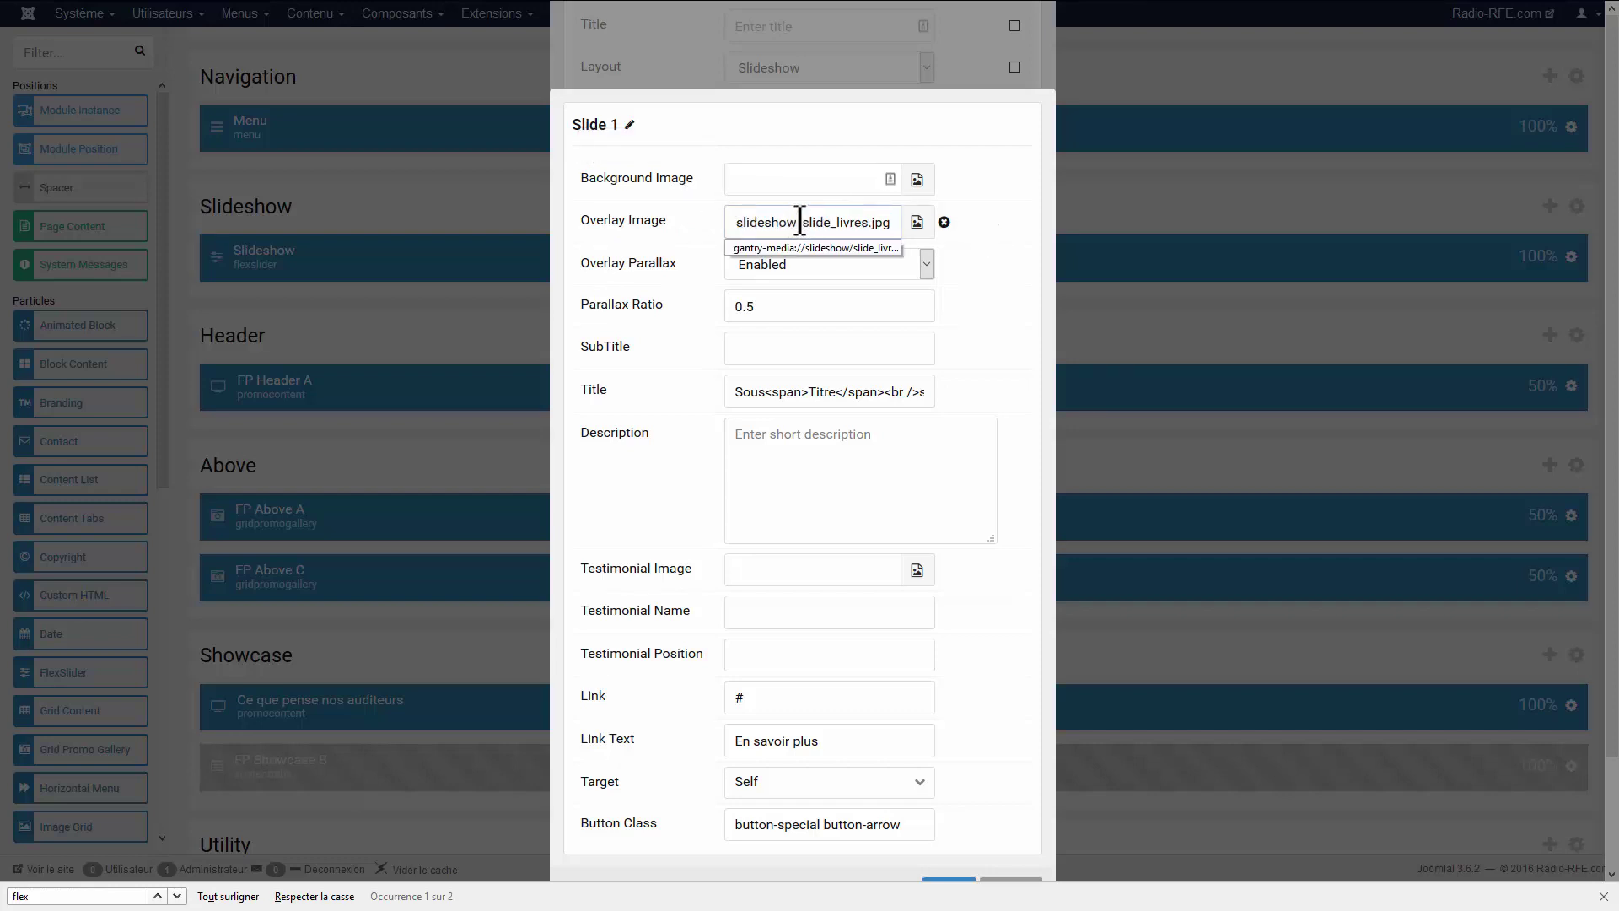
- Compare the first and second slide images on the Home page, and return to Slide 1's settings
{"action": "mouse_move", "coordinate": [447, 5]}
{"action": "left_click", "coordinate": [287, 14]}
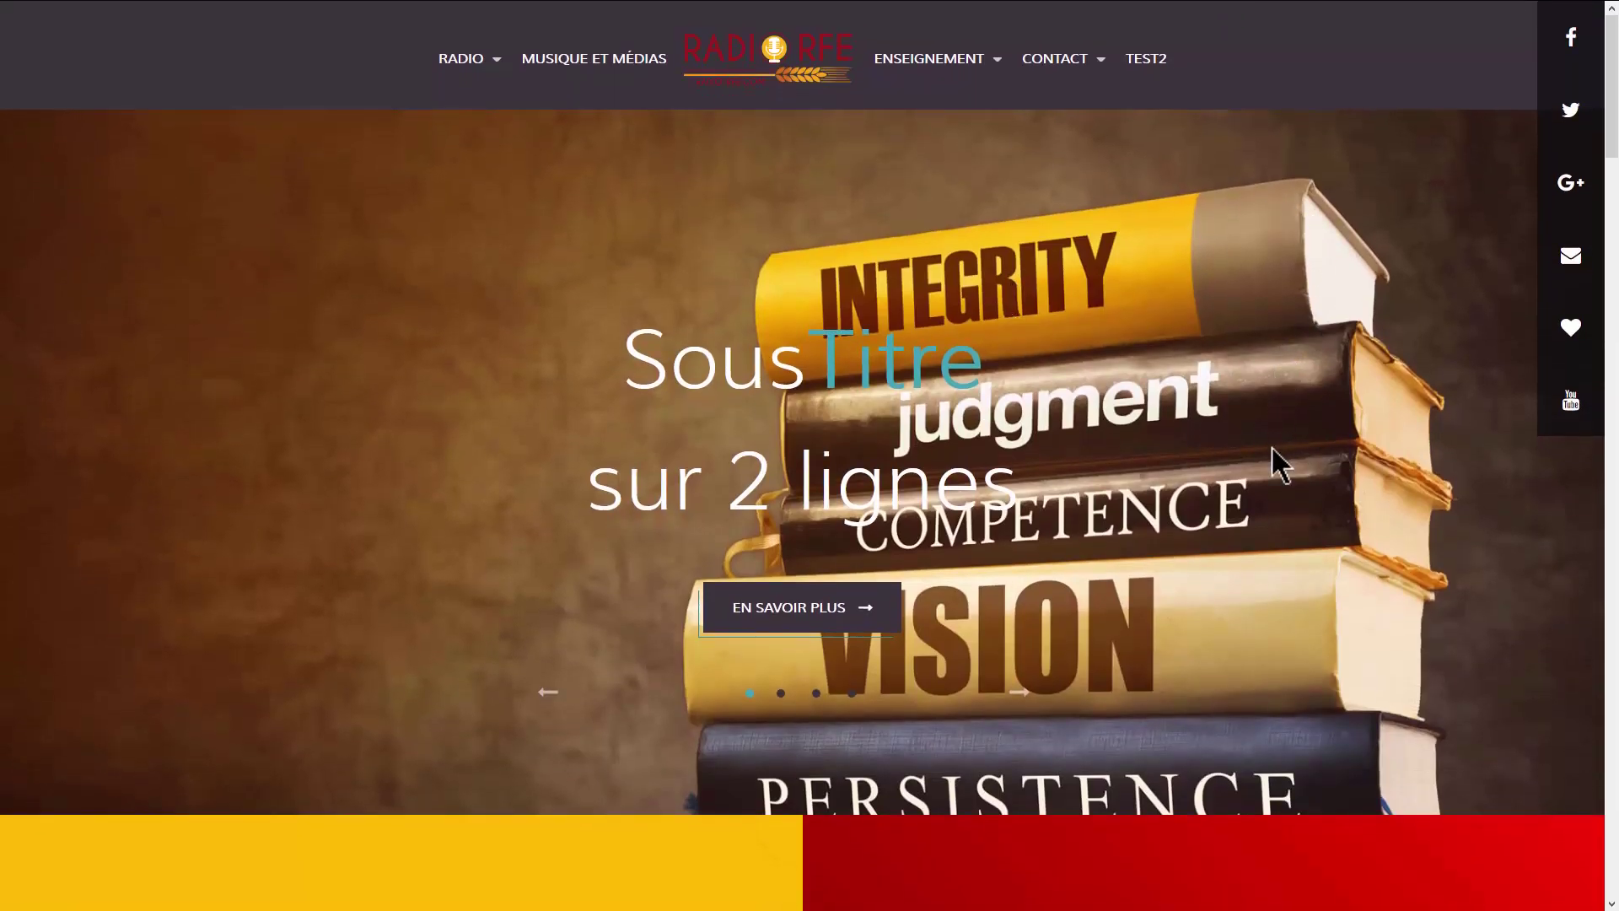
{"action": "mouse_move", "coordinate": [211, 3]}
{"action": "left_click", "coordinate": [779, 694]}
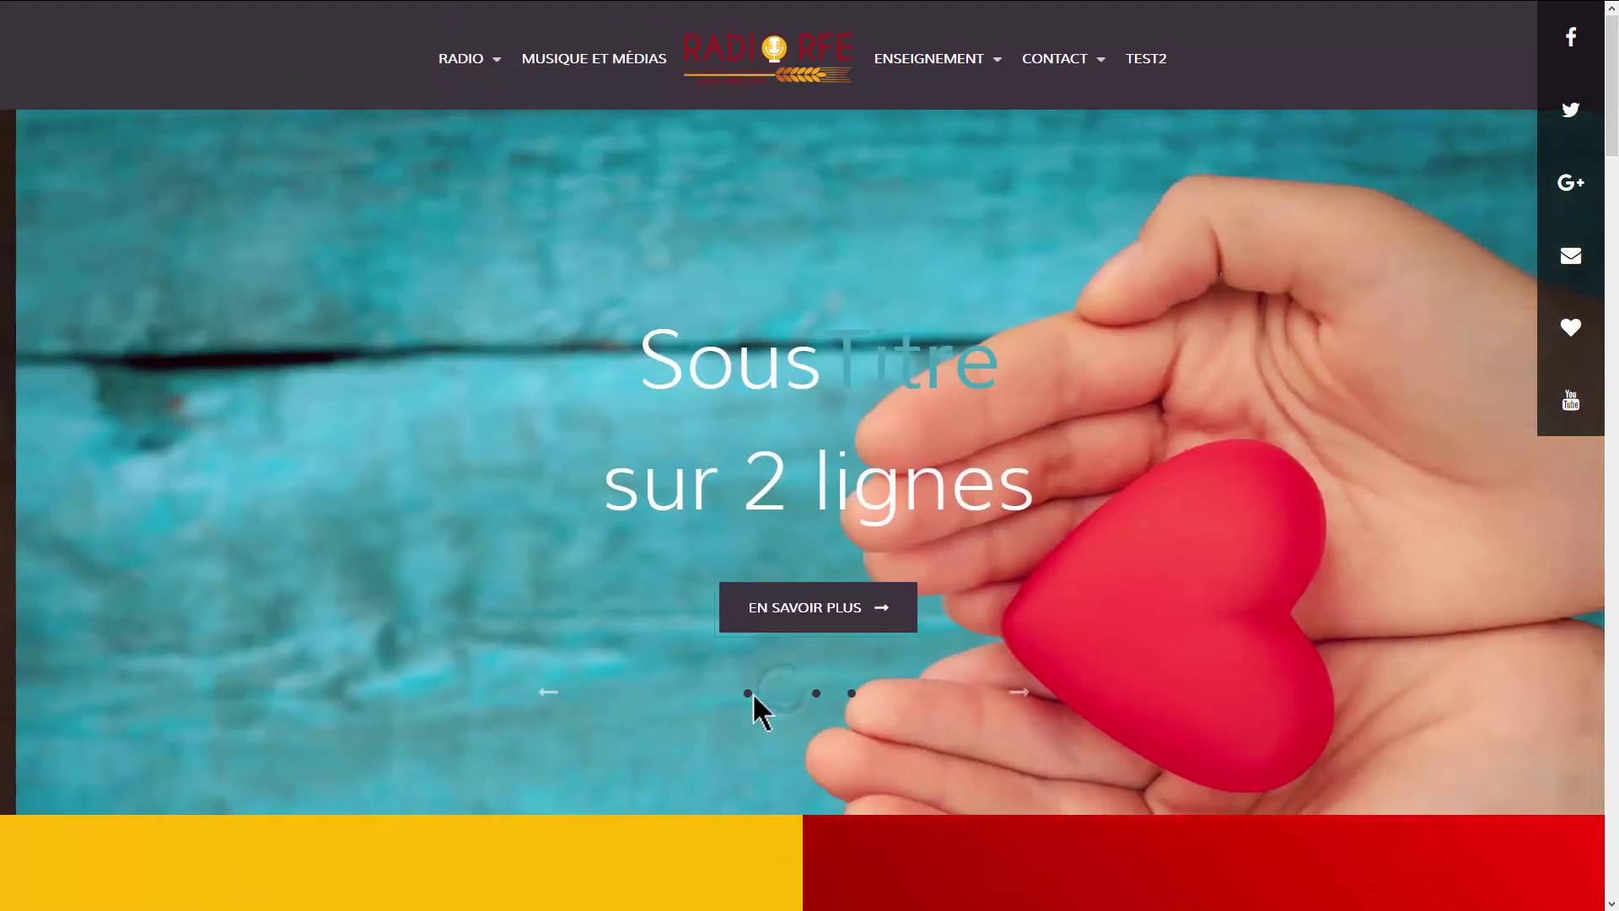
{"action": "left_click", "coordinate": [750, 693]}
{"action": "left_click", "coordinate": [80, 13]}
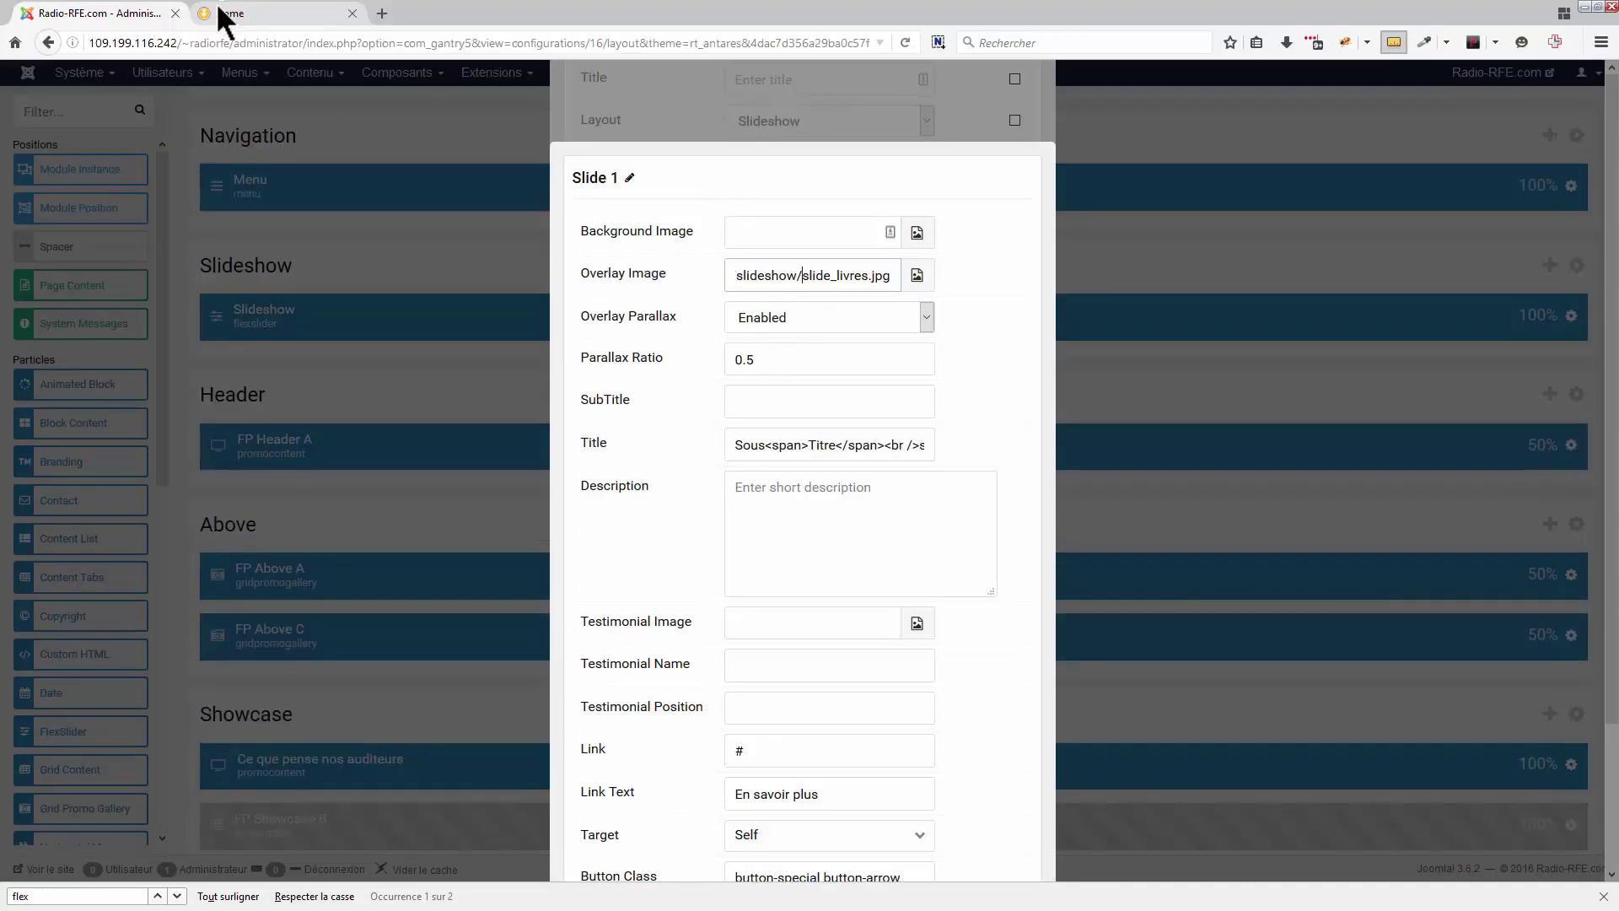
- Examine on the Home page how the first slide's overlay parallax behaves as the page moves
{"action": "left_click", "coordinate": [241, 17]}
{"action": "scroll", "coordinate": [614, 388], "scroll_direction": "down", "scroll_amount": 5}
{"action": "scroll", "coordinate": [609, 375], "scroll_direction": "up", "scroll_amount": 3}
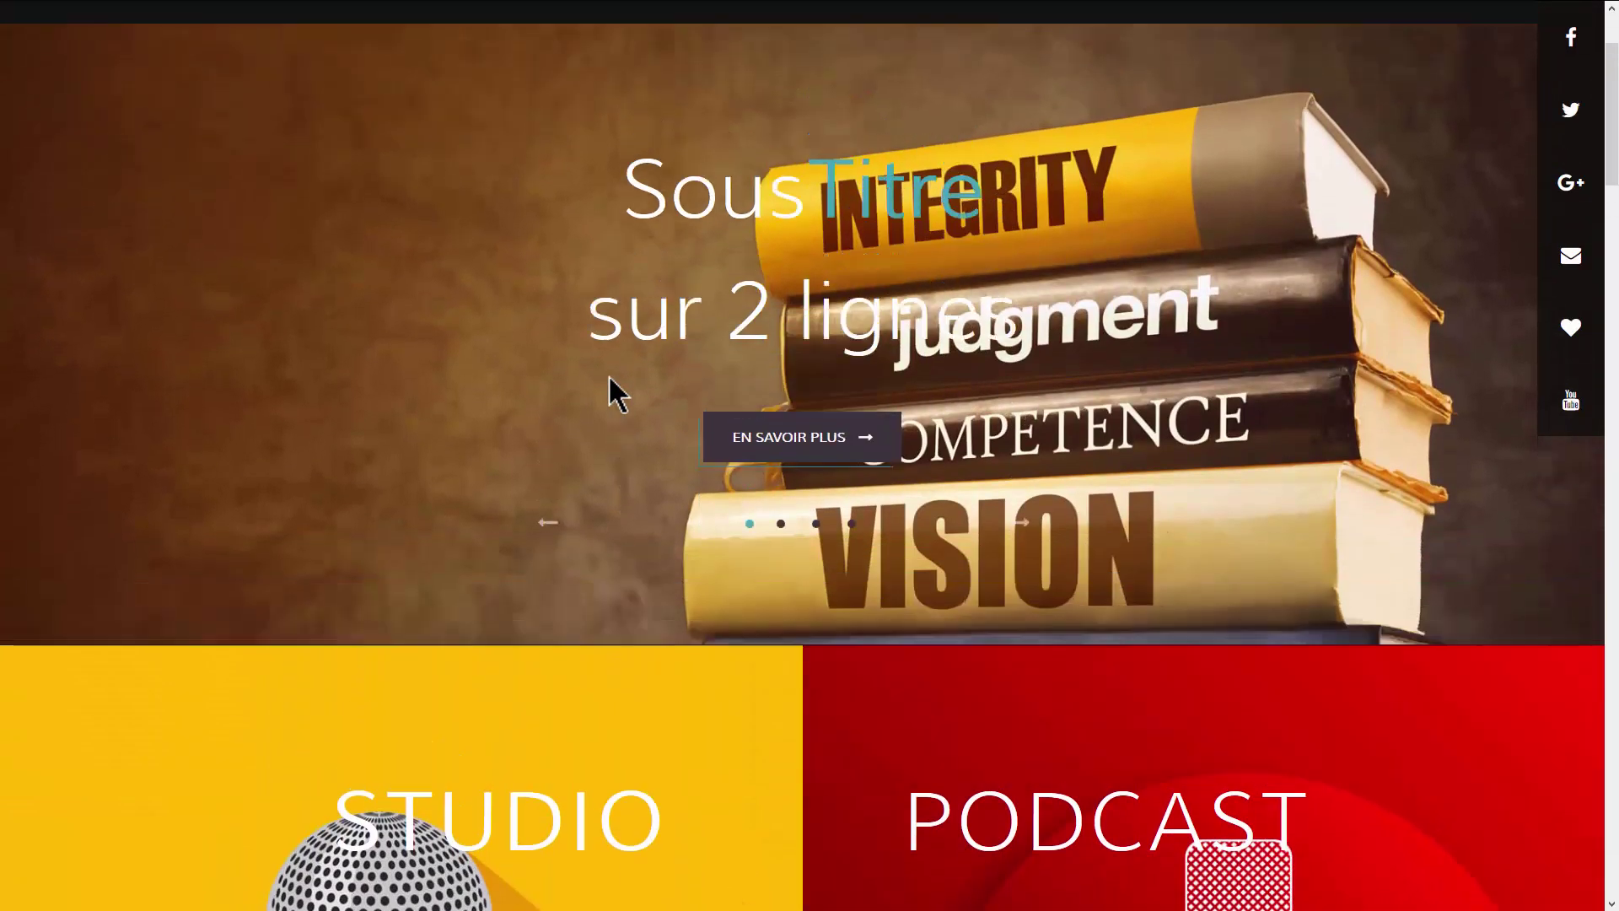
{"action": "scroll", "coordinate": [608, 373], "scroll_direction": "down", "scroll_amount": 3}
{"action": "scroll", "coordinate": [607, 371], "scroll_direction": "up", "scroll_amount": 3}
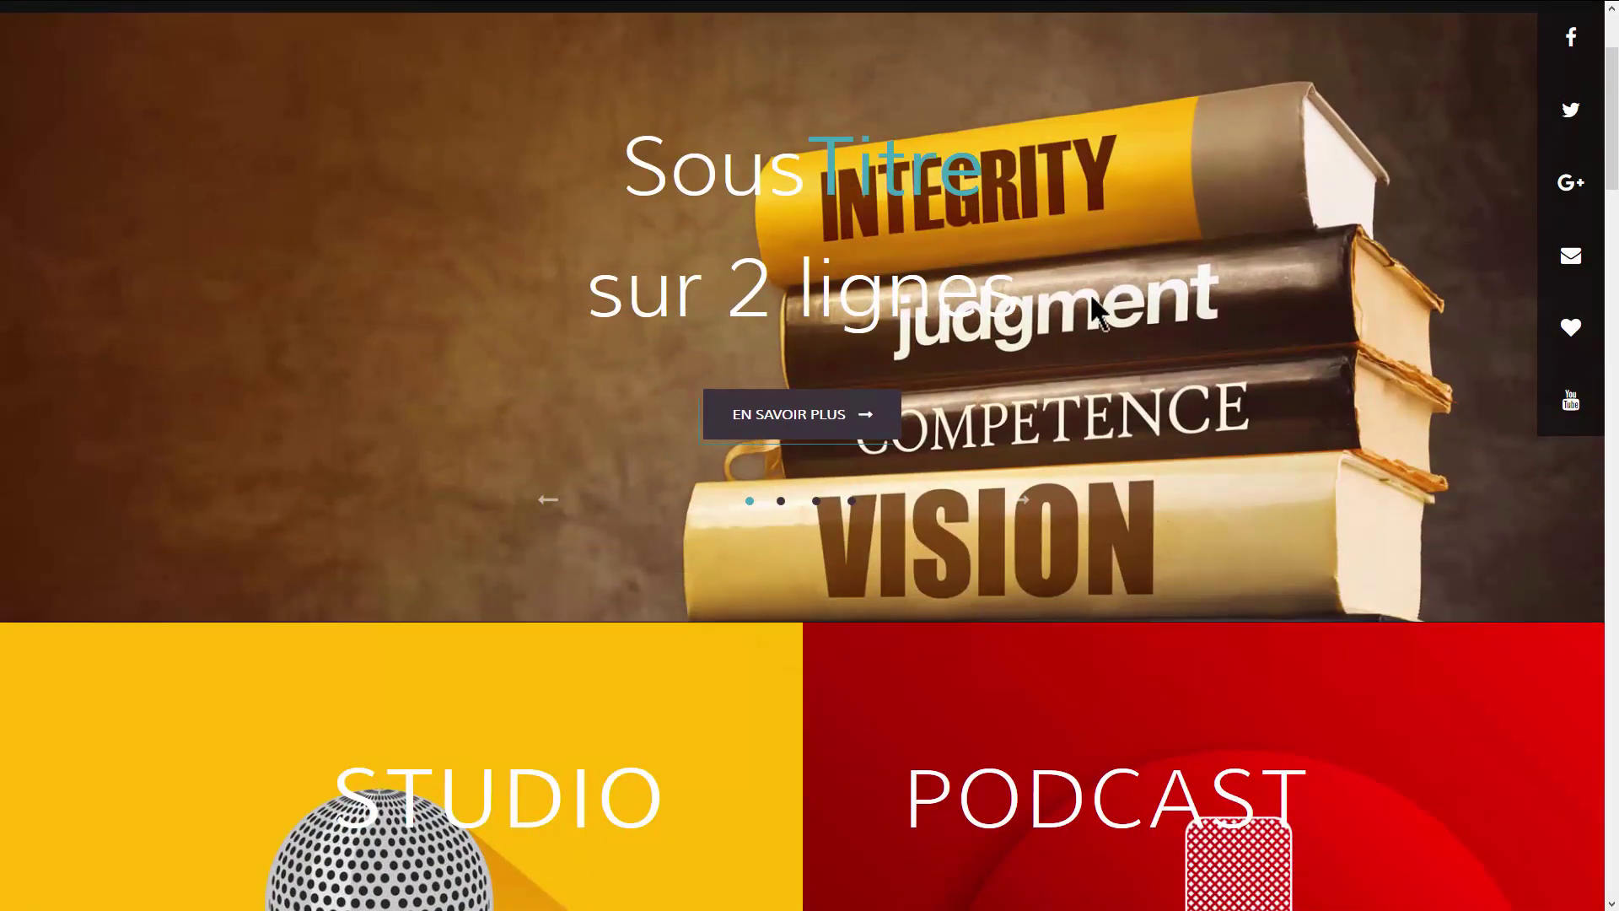
{"action": "scroll", "coordinate": [1096, 312], "scroll_direction": "down", "scroll_amount": 3}
{"action": "scroll", "coordinate": [1096, 312], "scroll_direction": "up", "scroll_amount": 2}
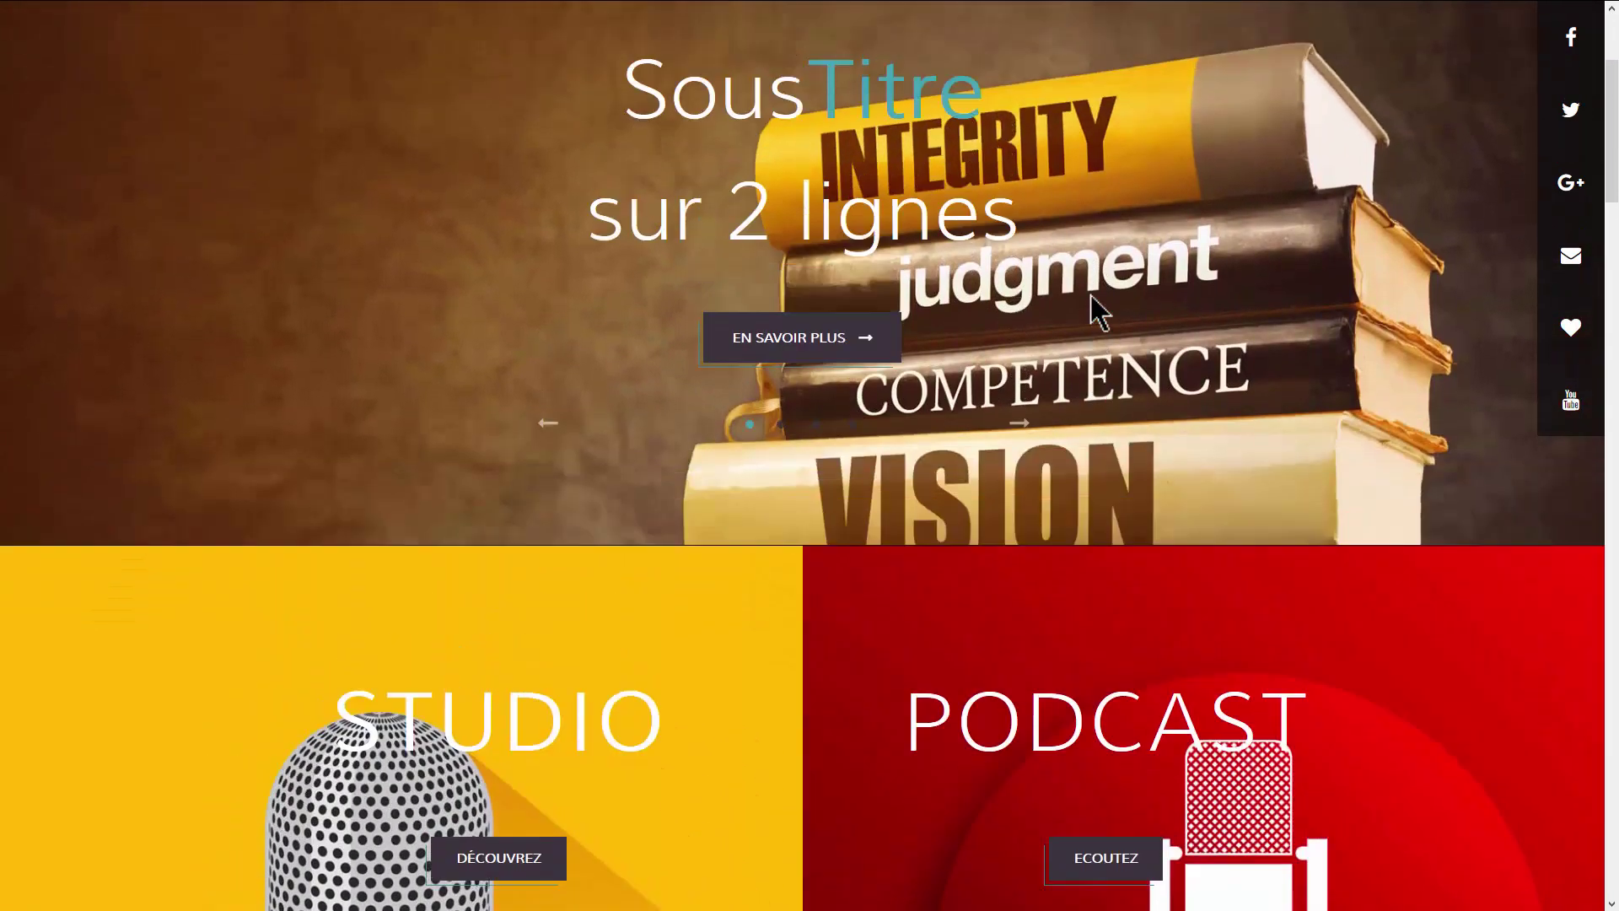
{"action": "scroll", "coordinate": [1096, 312], "scroll_direction": "down", "scroll_amount": 1}
{"action": "scroll", "coordinate": [1097, 312], "scroll_direction": "up", "scroll_amount": 3}
{"action": "mouse_move", "coordinate": [199, 11]}
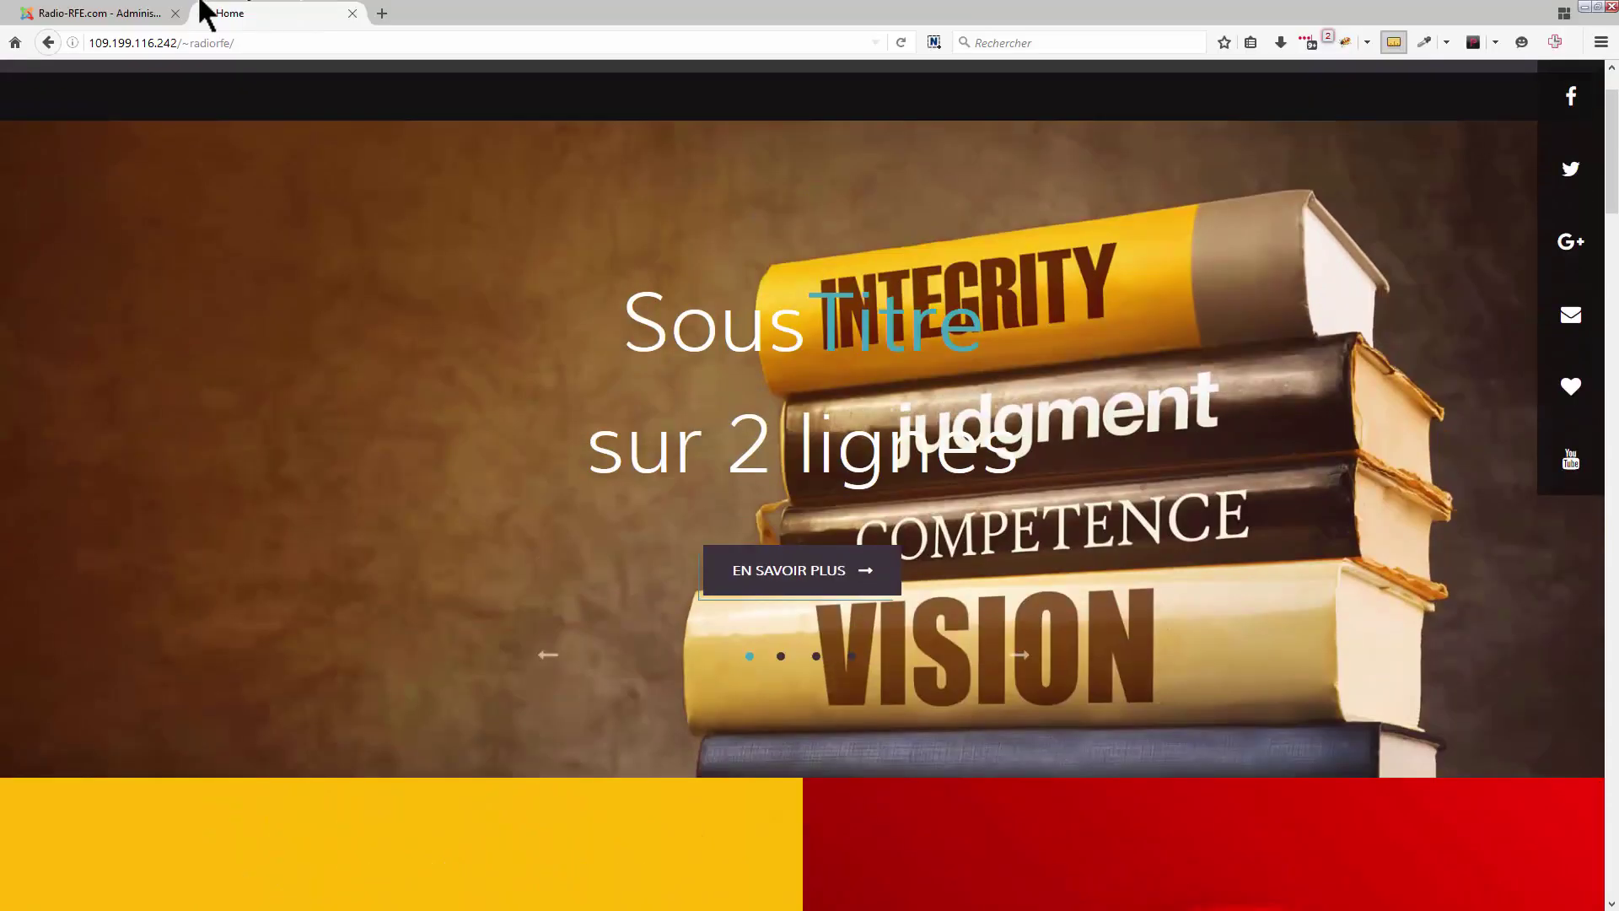
- Compare the markup in Slide 1's Title with the two-line title on the Home page's first slide, and return to the slide's settings
{"action": "left_click", "coordinate": [114, 19]}
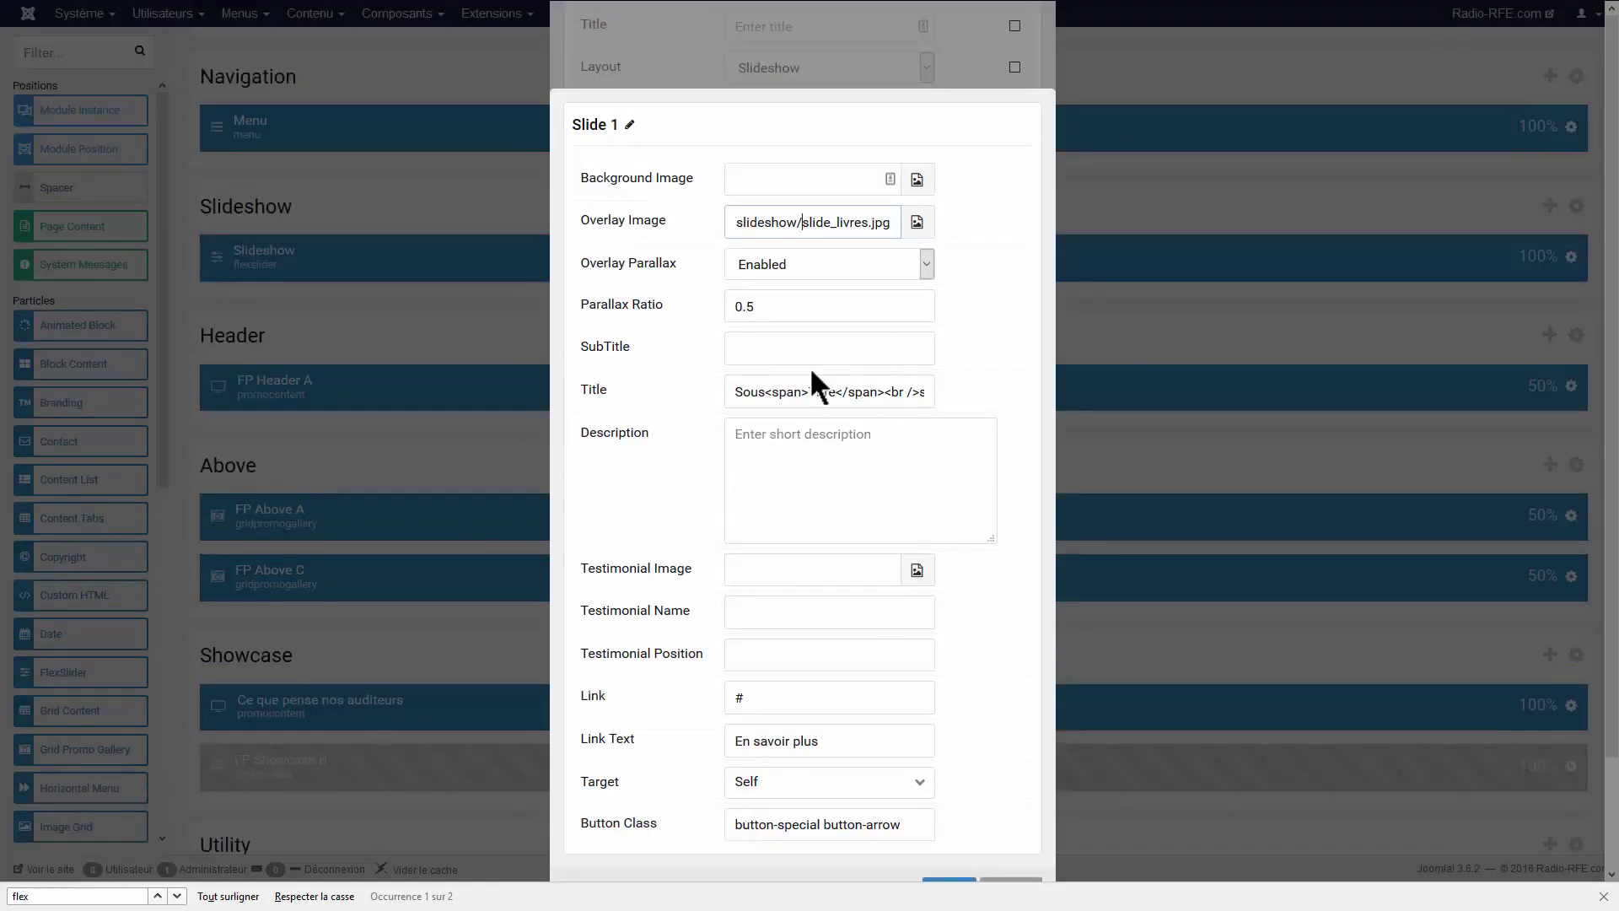
{"action": "left_click", "coordinate": [797, 355]}
{"action": "left_click", "coordinate": [824, 387]}
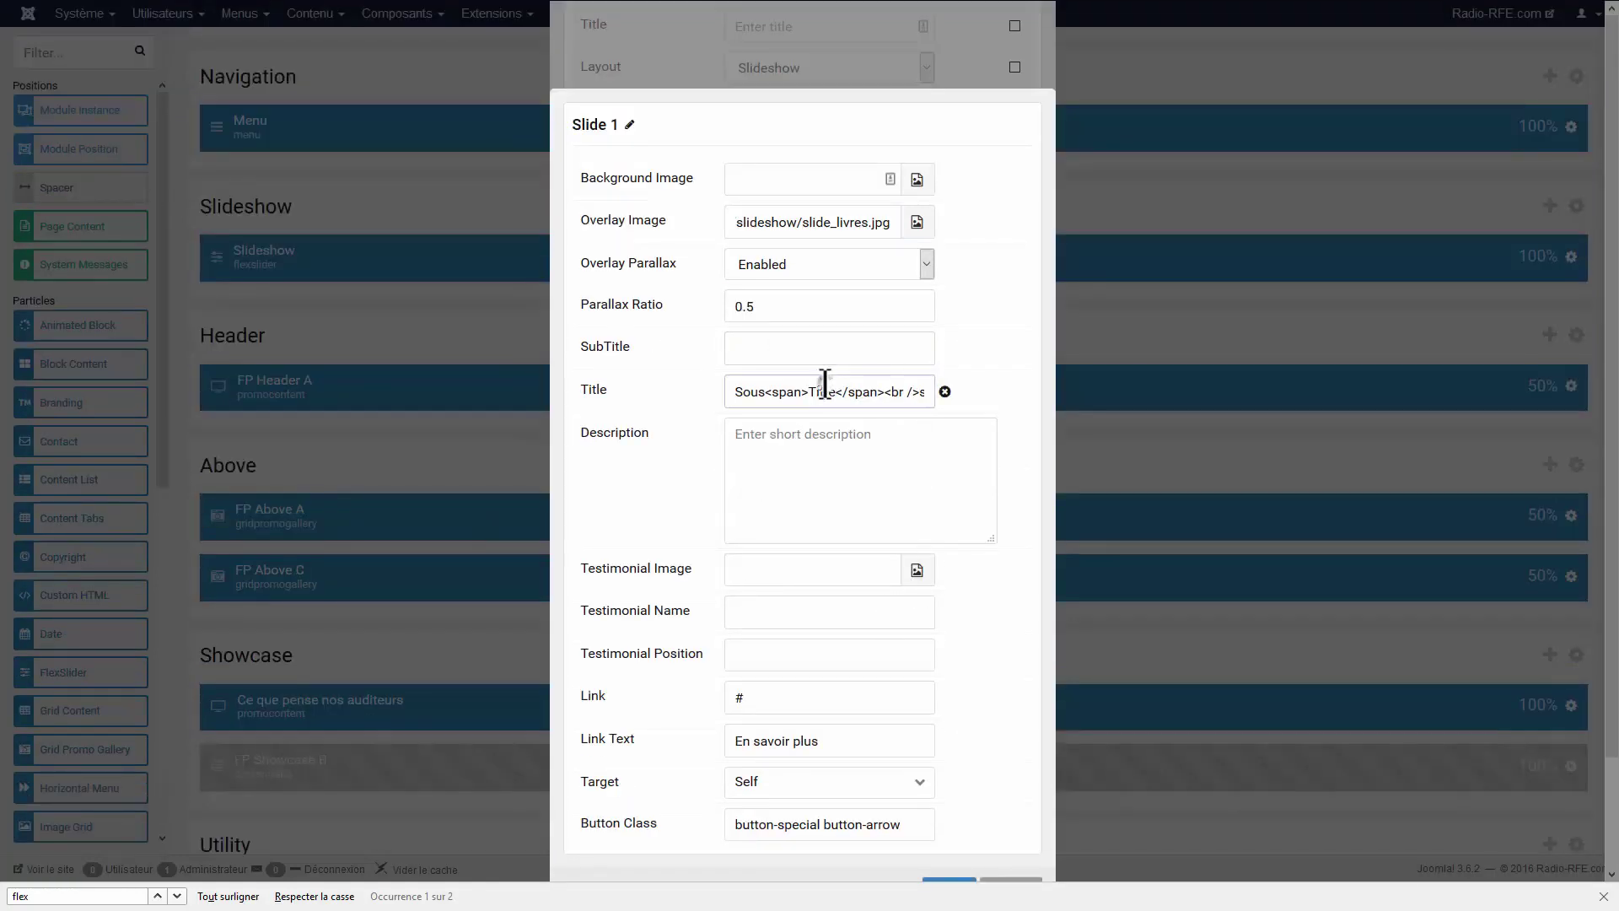
{"action": "left_click_drag", "start_coordinate": [910, 392], "coordinate": [930, 393]}
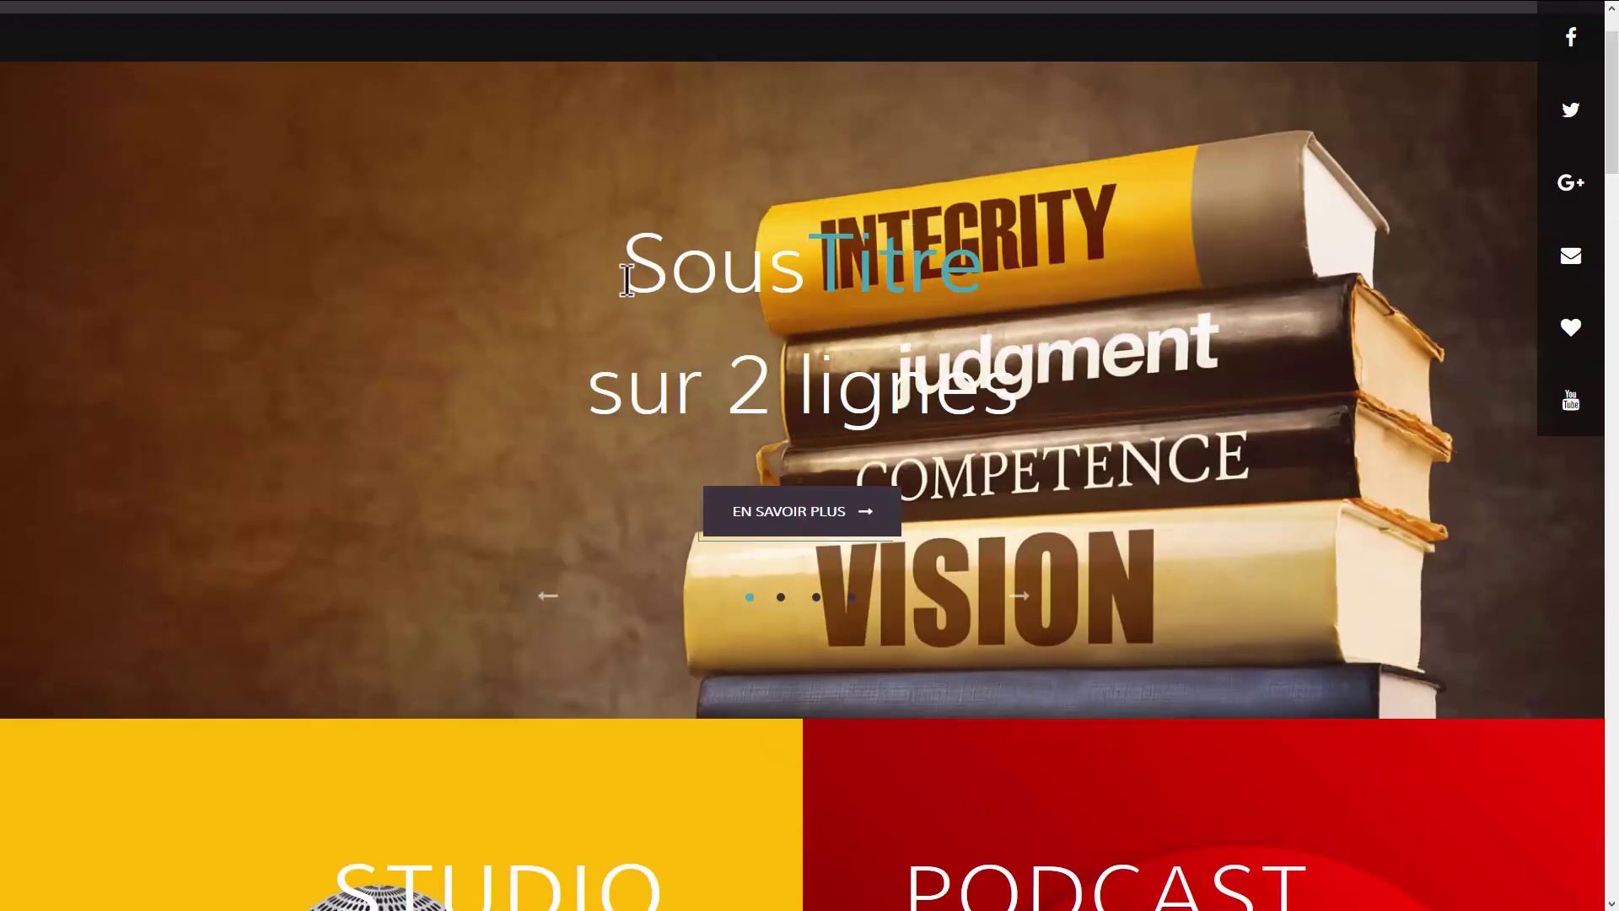
{"action": "left_click_drag", "start_coordinate": [626, 278], "coordinate": [978, 282]}
{"action": "left_click_drag", "start_coordinate": [589, 386], "coordinate": [1050, 403]}
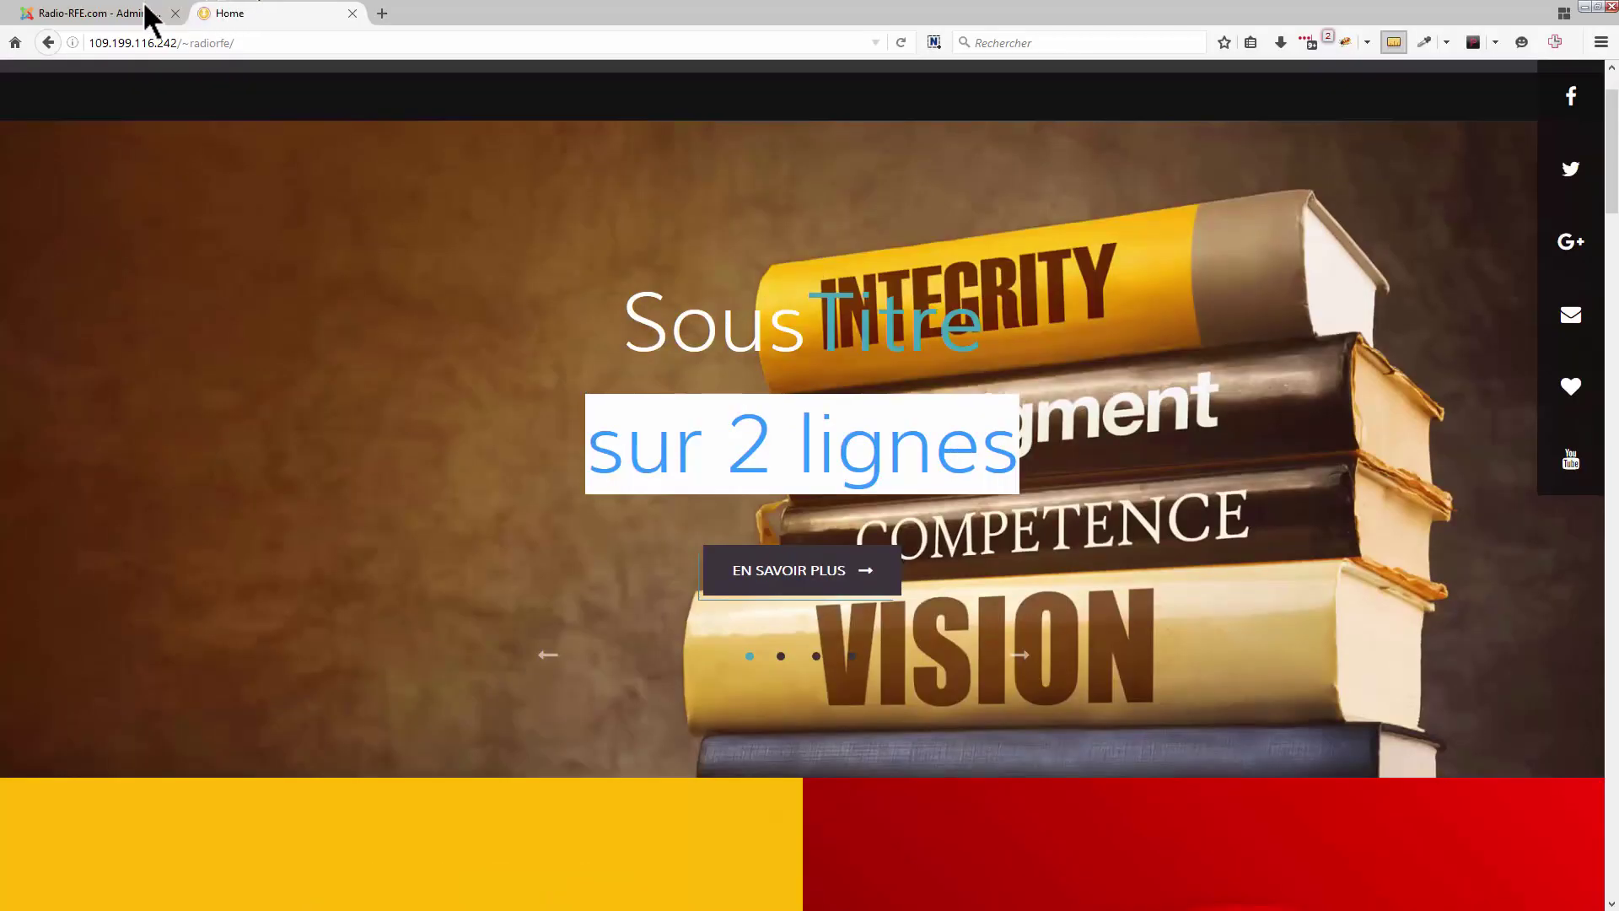
{"action": "left_click", "coordinate": [123, 13]}
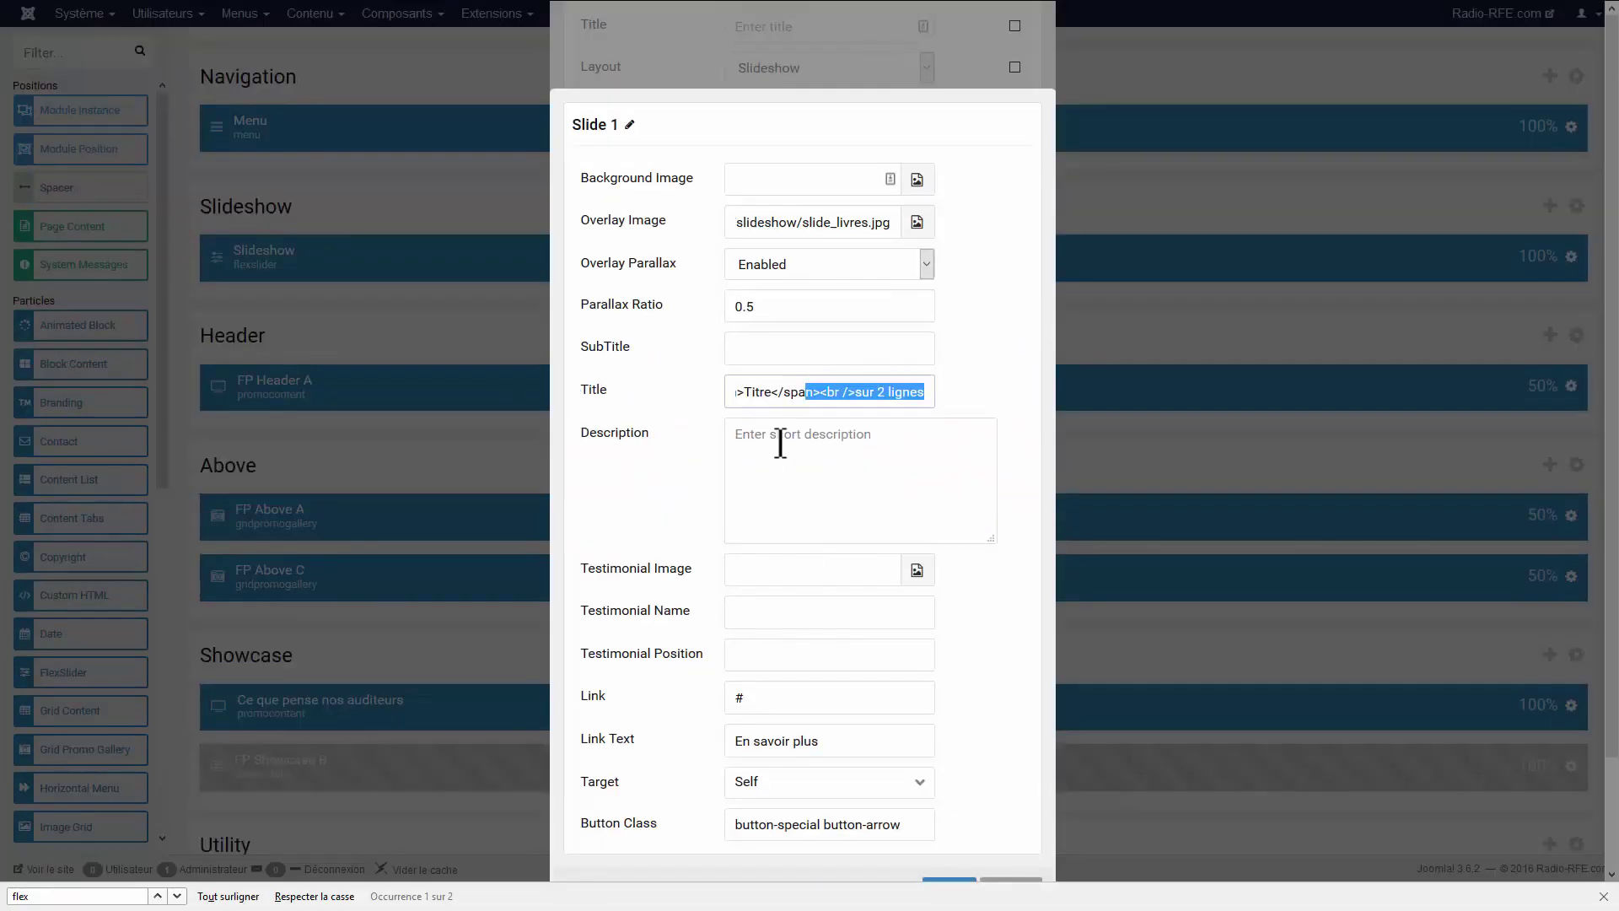
- Review Slide 1's Description, Testimonial, Link, Link Text, Target and Button Class settings, and close the slide without applying changes
{"action": "left_click", "coordinate": [776, 441]}
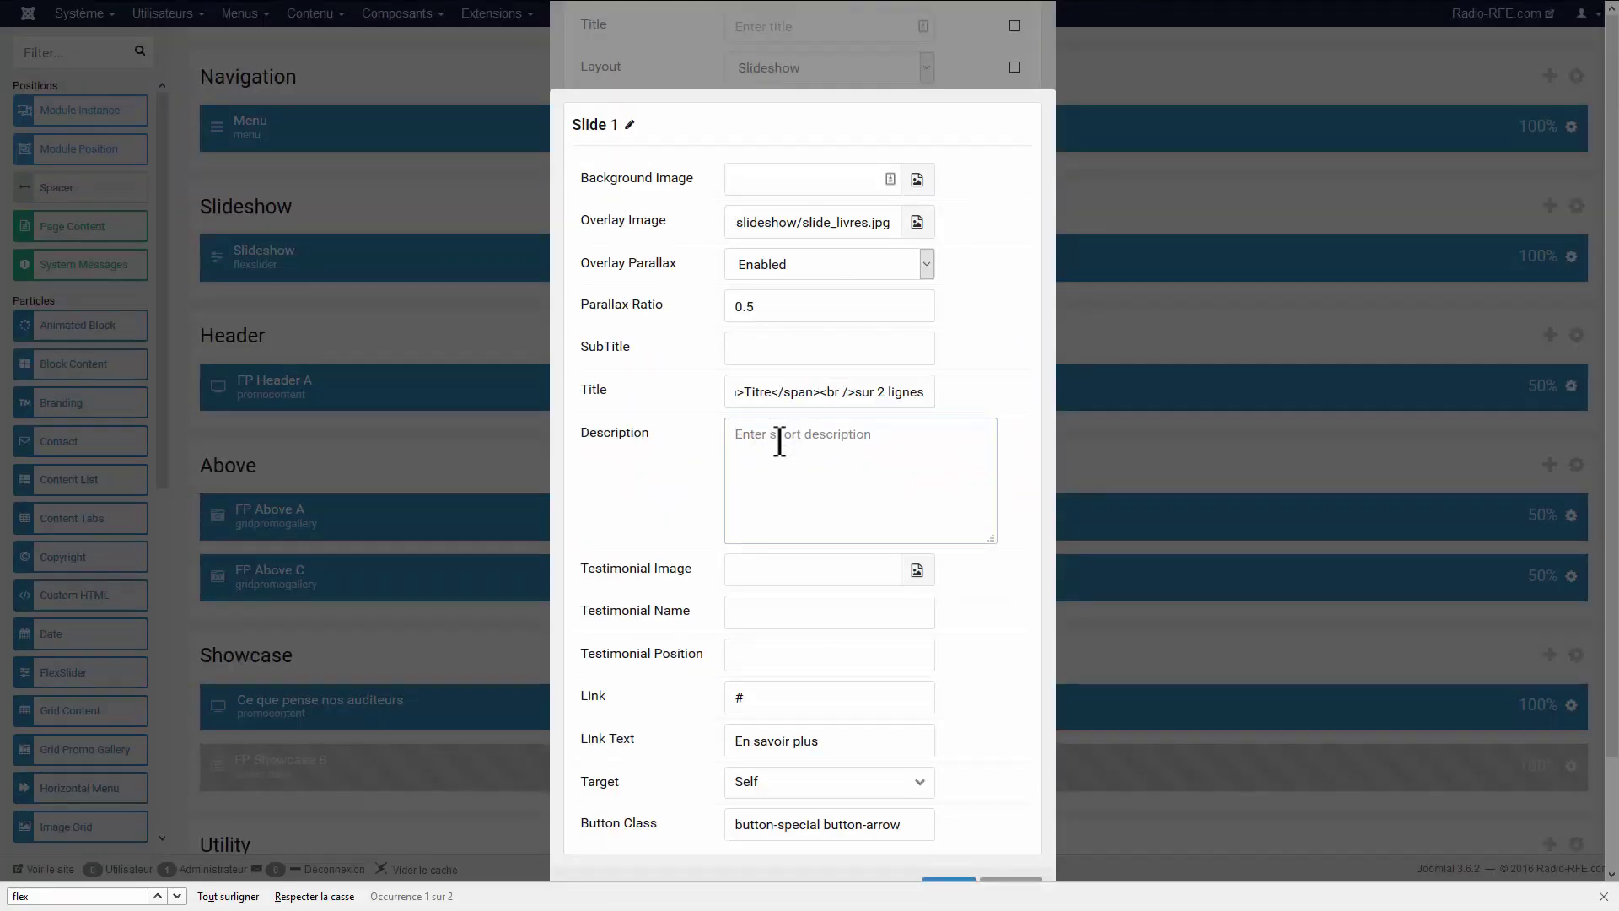
{"action": "scroll", "coordinate": [776, 441], "scroll_direction": "down", "scroll_amount": 2}
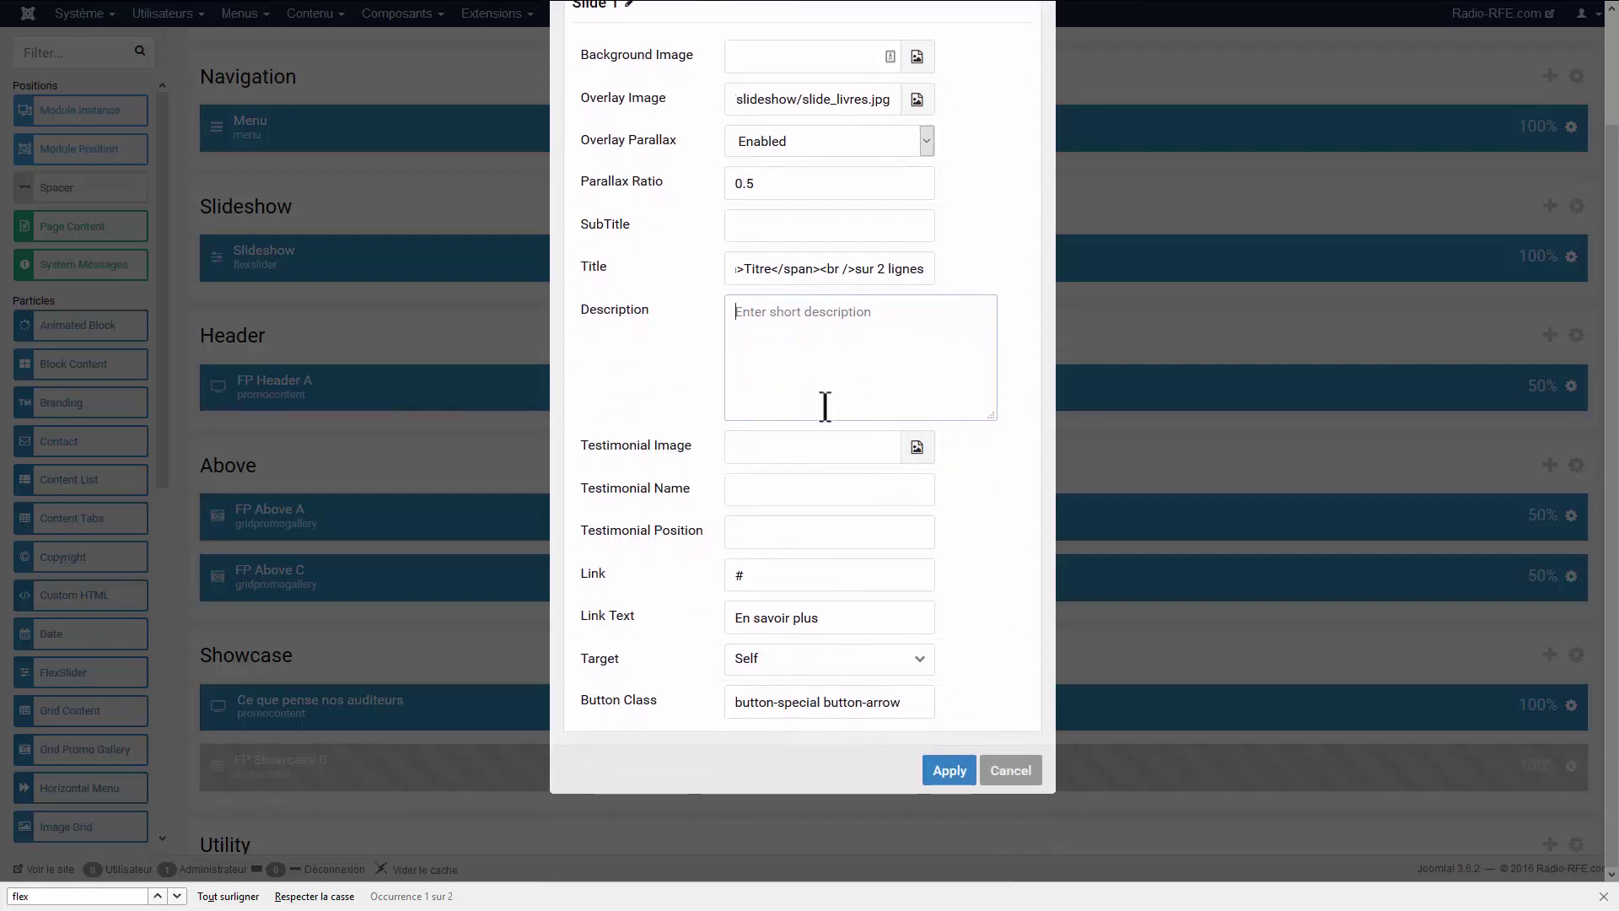
{"action": "left_click", "coordinate": [781, 446]}
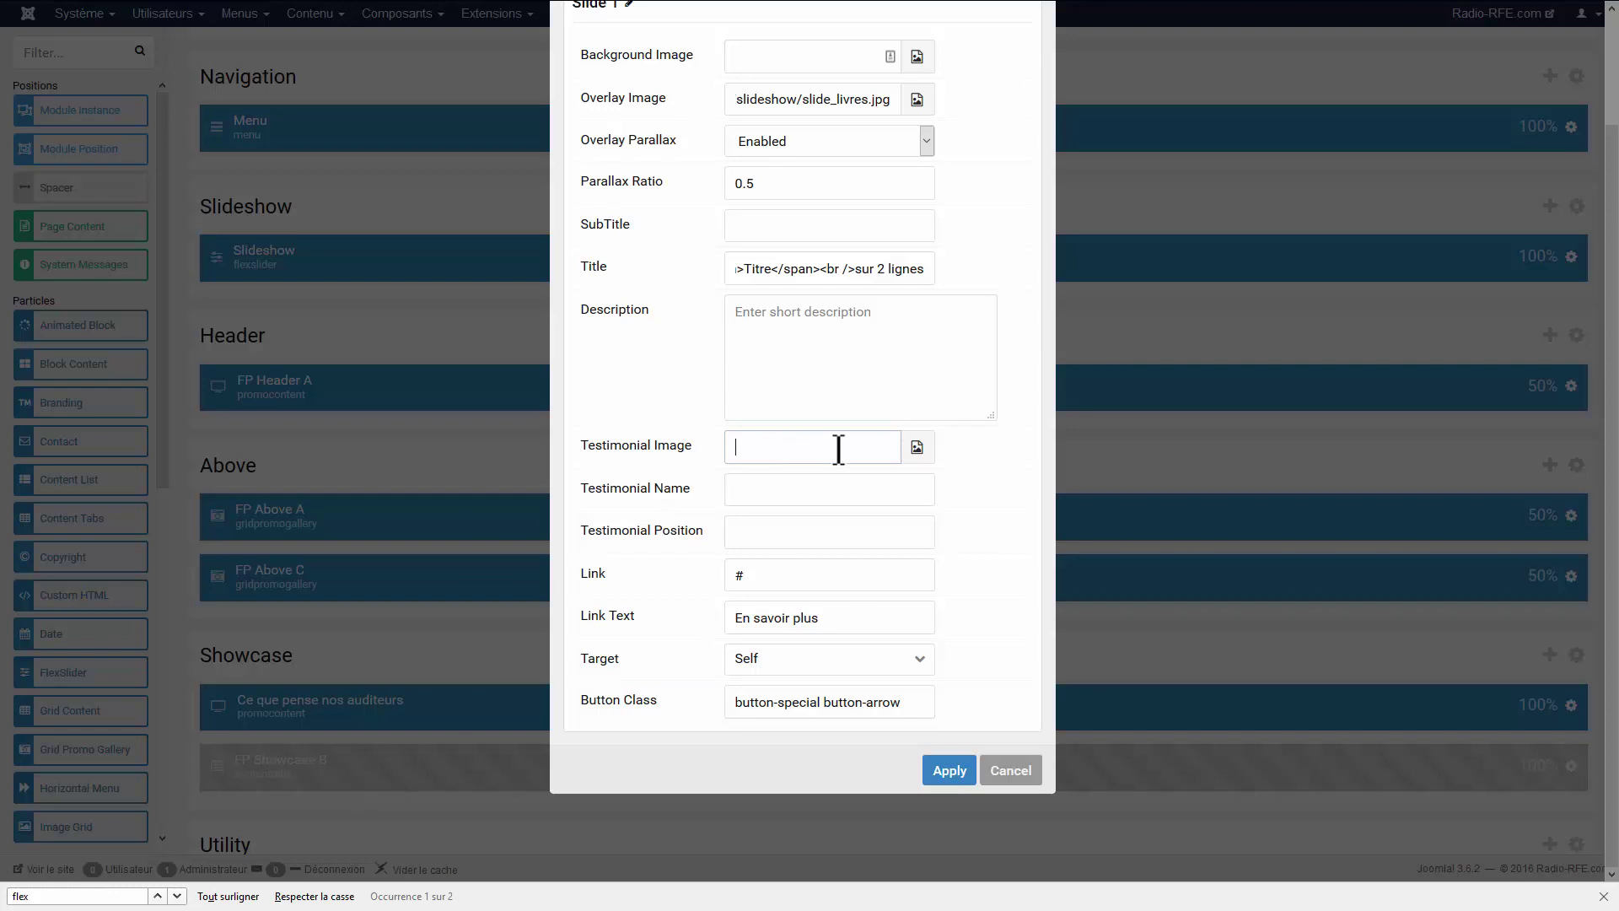
{"action": "left_click", "coordinate": [763, 531]}
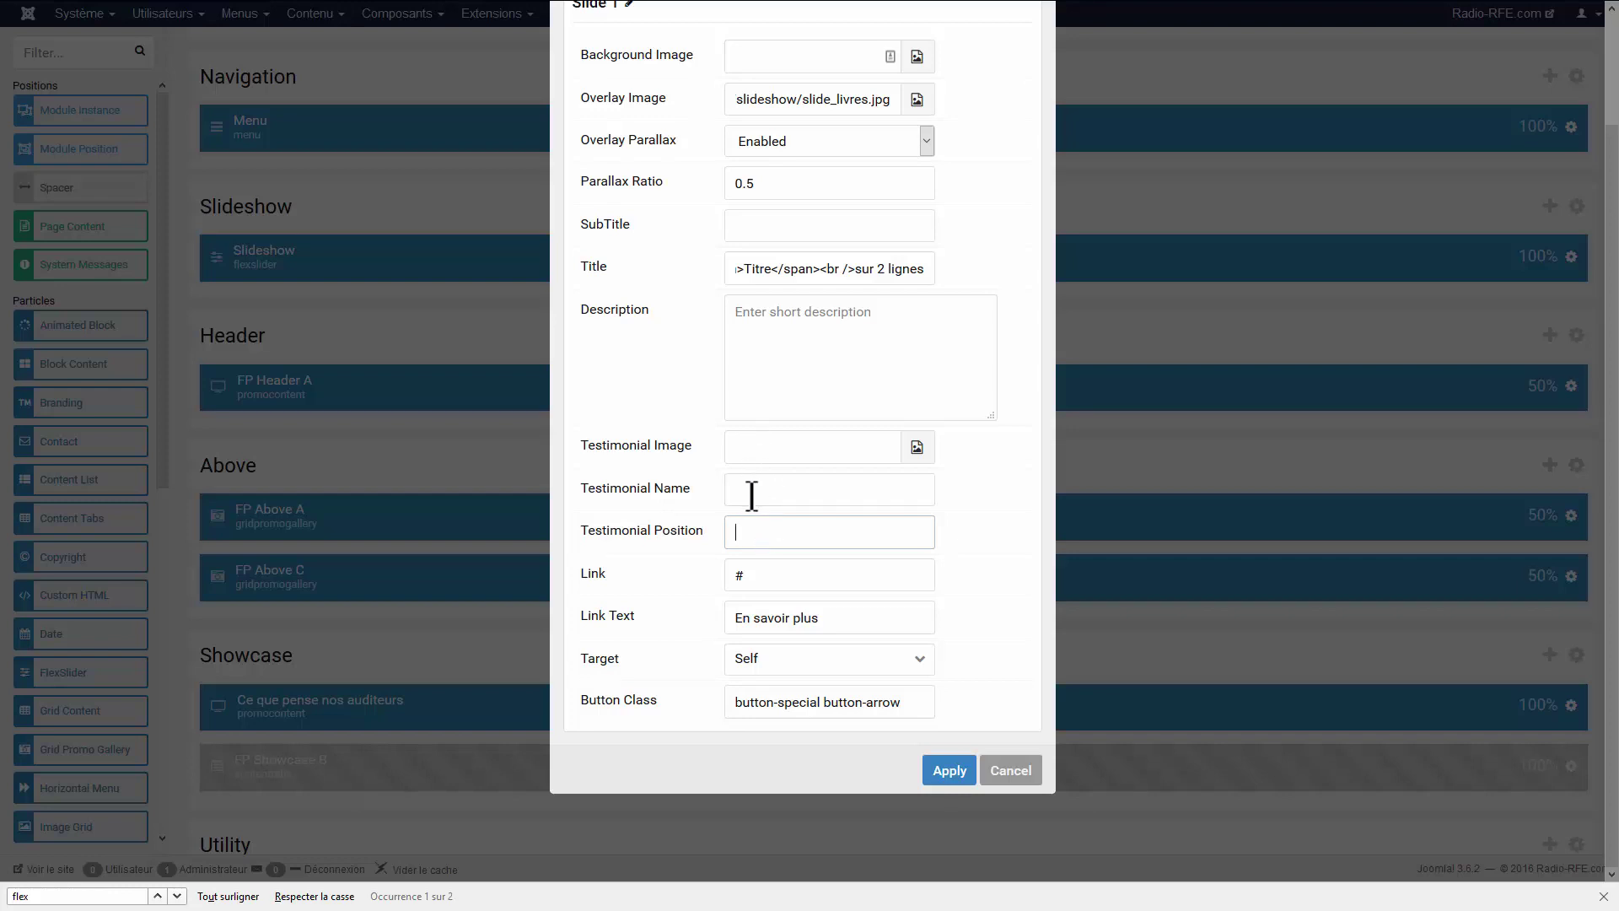
{"action": "left_click", "coordinate": [775, 572]}
{"action": "left_click", "coordinate": [831, 628]}
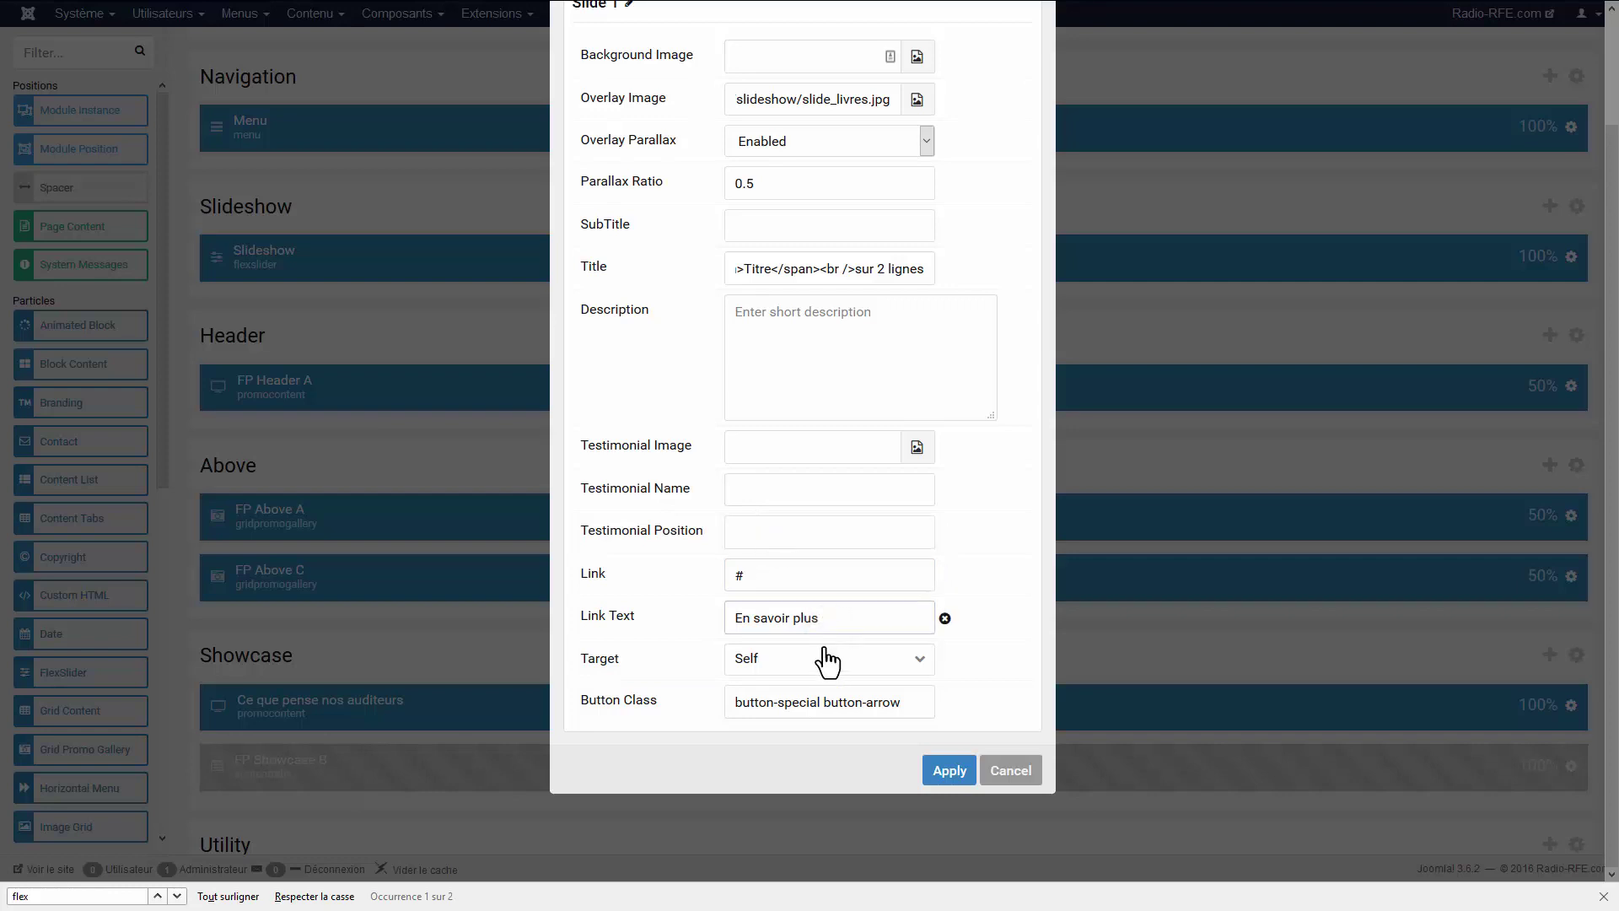
{"action": "left_click", "coordinate": [925, 707]}
{"action": "left_click", "coordinate": [925, 707]}
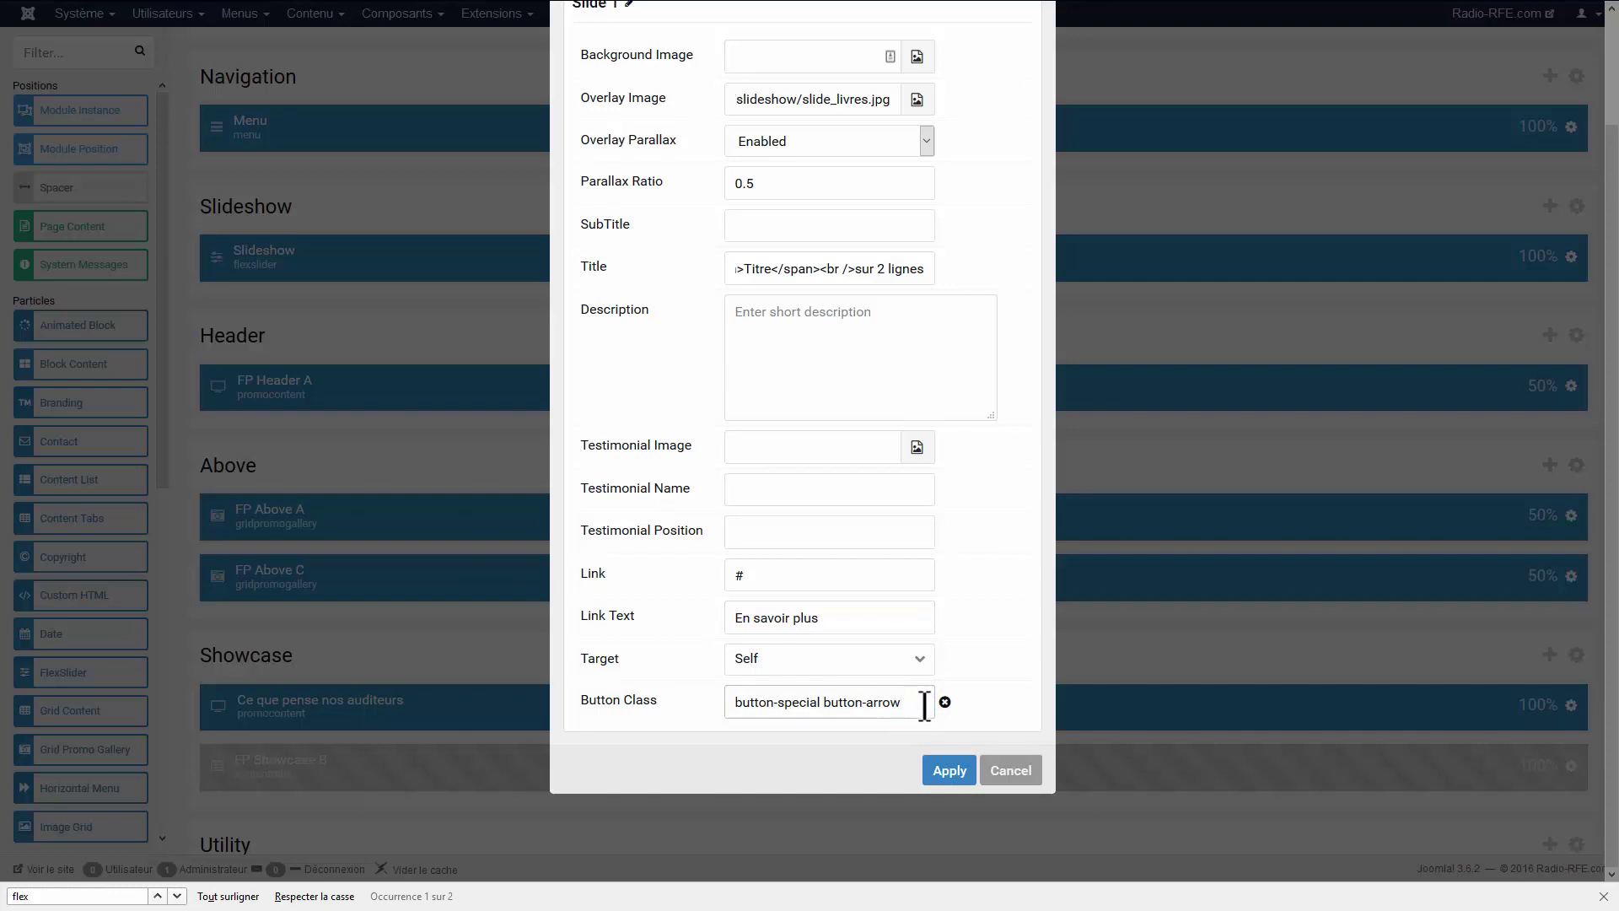
{"action": "scroll", "coordinate": [922, 705], "scroll_direction": "up", "scroll_amount": 2}
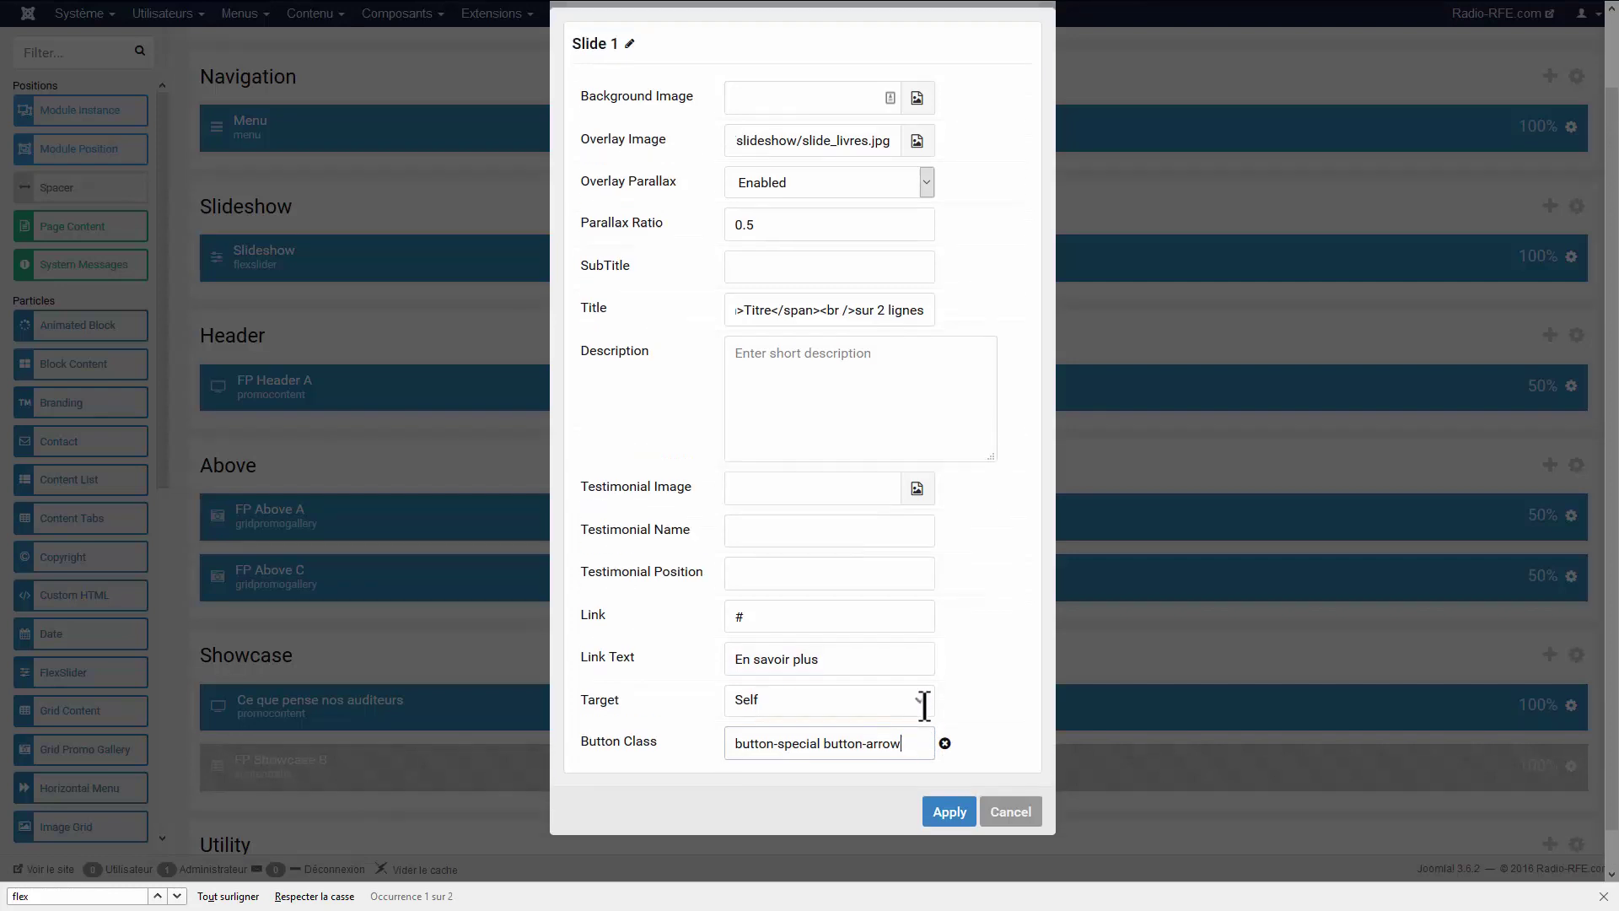
{"action": "scroll", "coordinate": [921, 705], "scroll_direction": "down", "scroll_amount": 2}
{"action": "left_click", "coordinate": [1036, 768]}
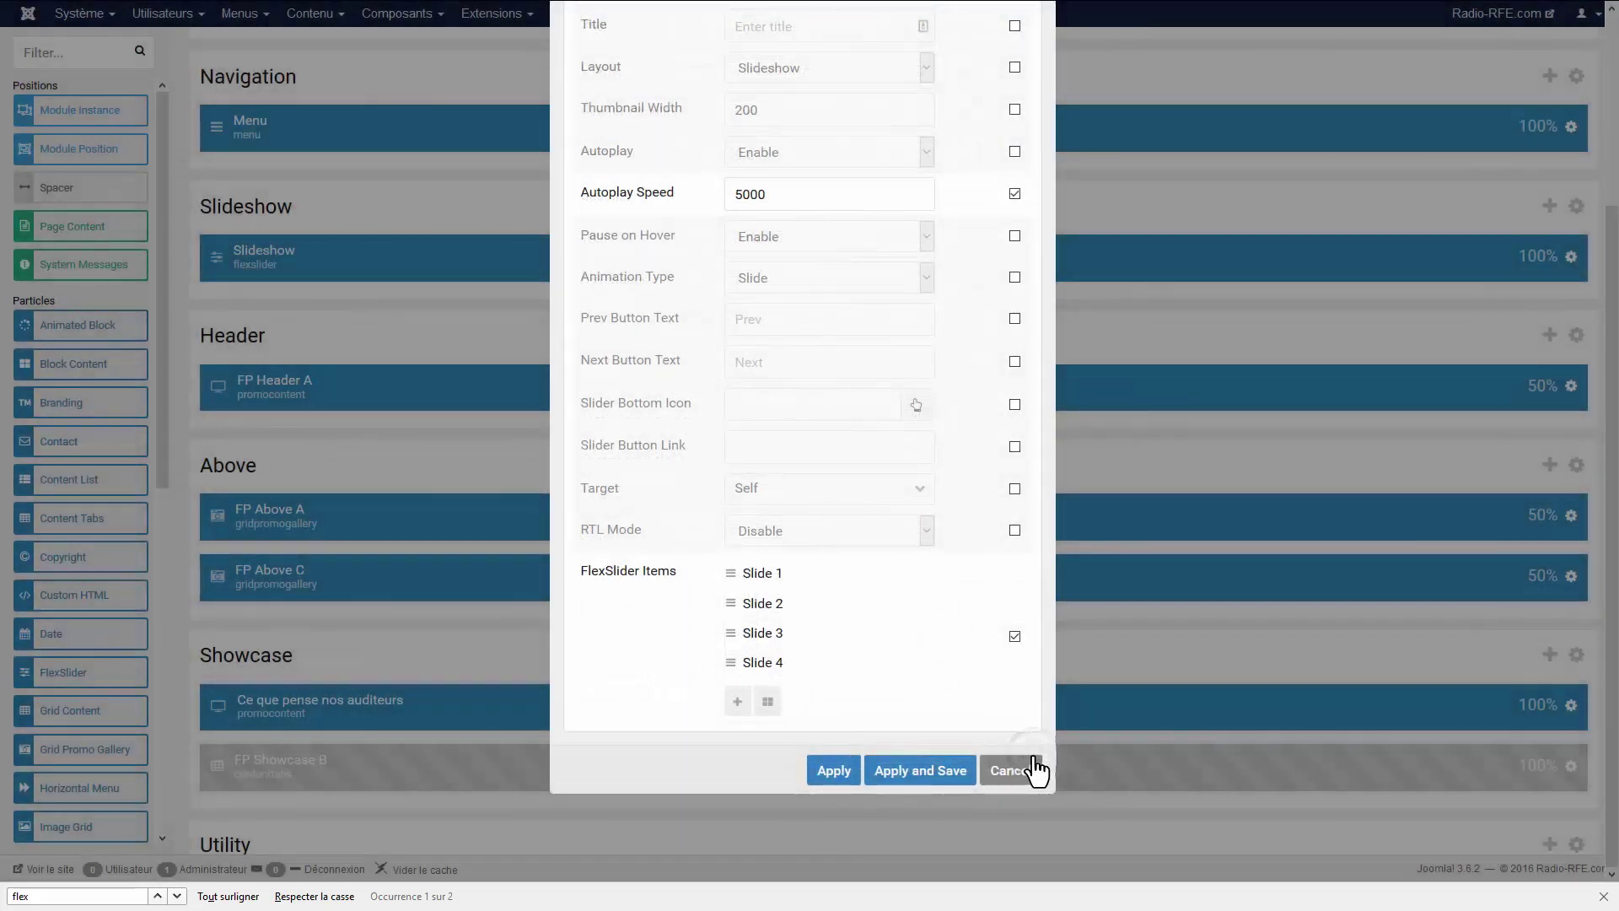
- Review the Slideshow particle's own options, from CSS Classes through to the FlexSlider Items
{"action": "scroll", "coordinate": [909, 575], "scroll_direction": "up", "scroll_amount": 3}
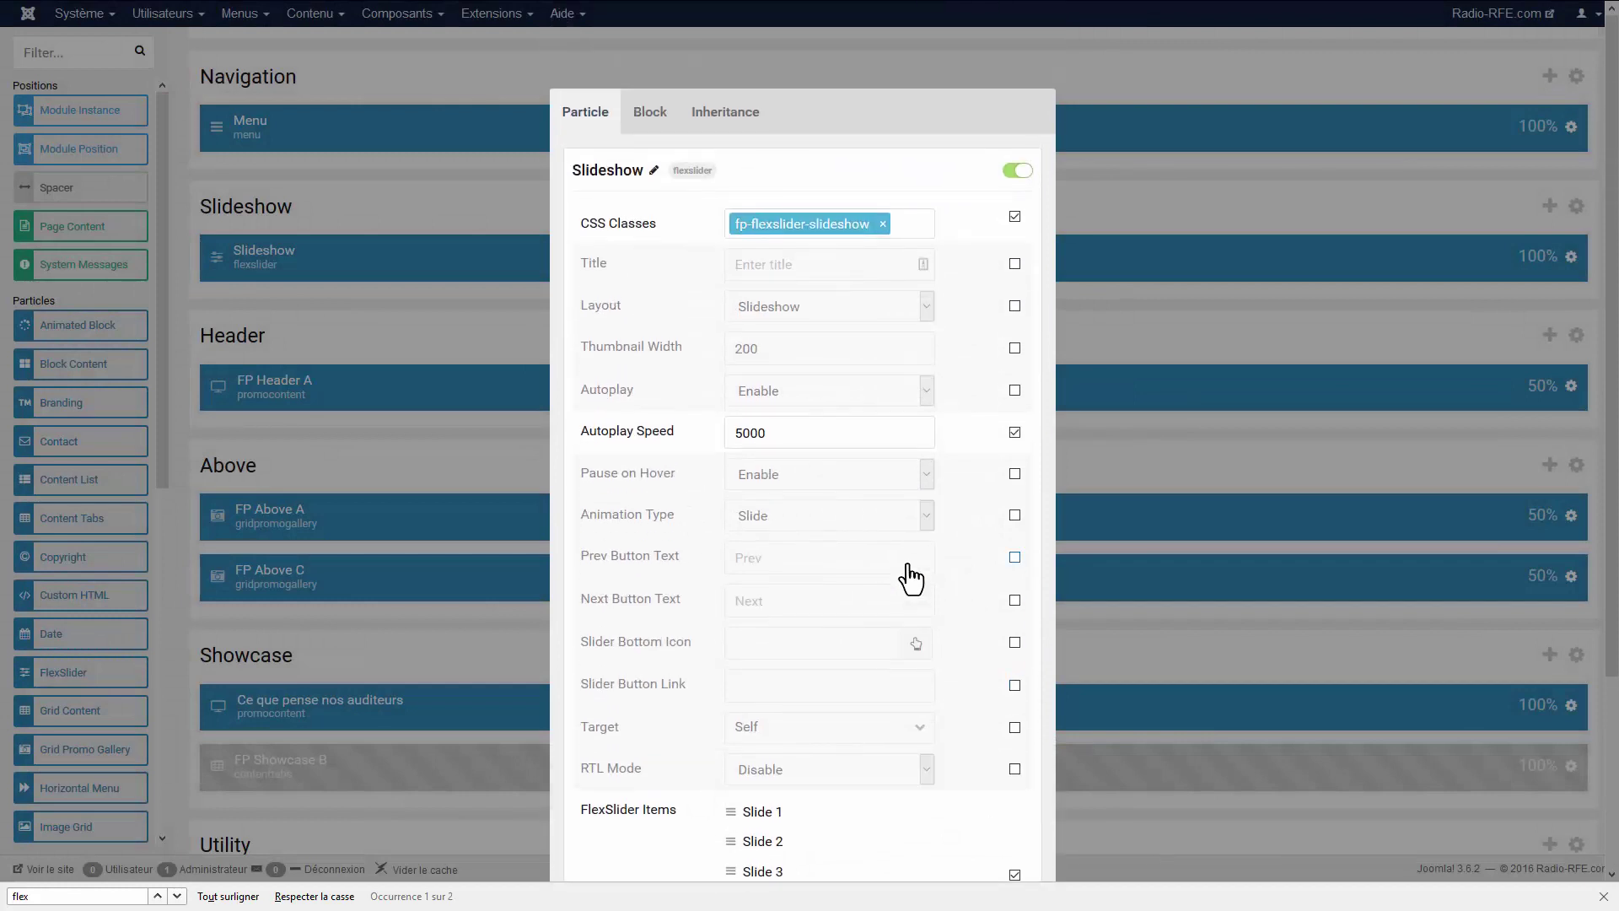
{"action": "scroll", "coordinate": [909, 576], "scroll_direction": "down", "scroll_amount": 3}
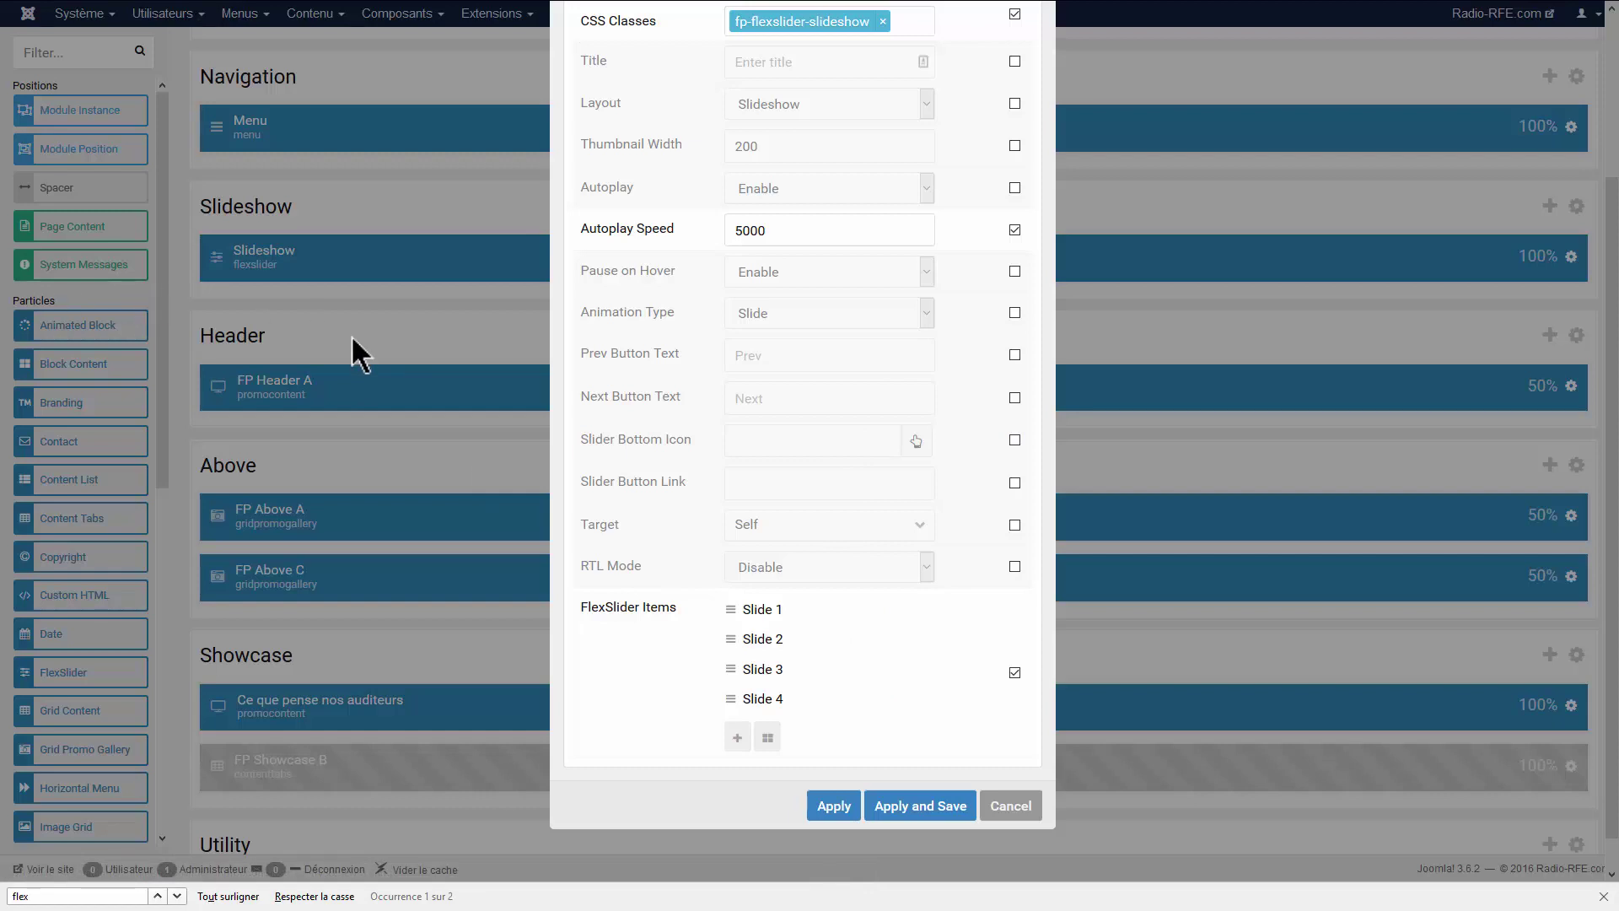
{"action": "scroll", "coordinate": [707, 382], "scroll_direction": "up", "scroll_amount": 5}
- Examine the Slideshow particle's Block and Inheritance settings, and close its settings without applying changes
{"action": "left_click", "coordinate": [659, 116]}
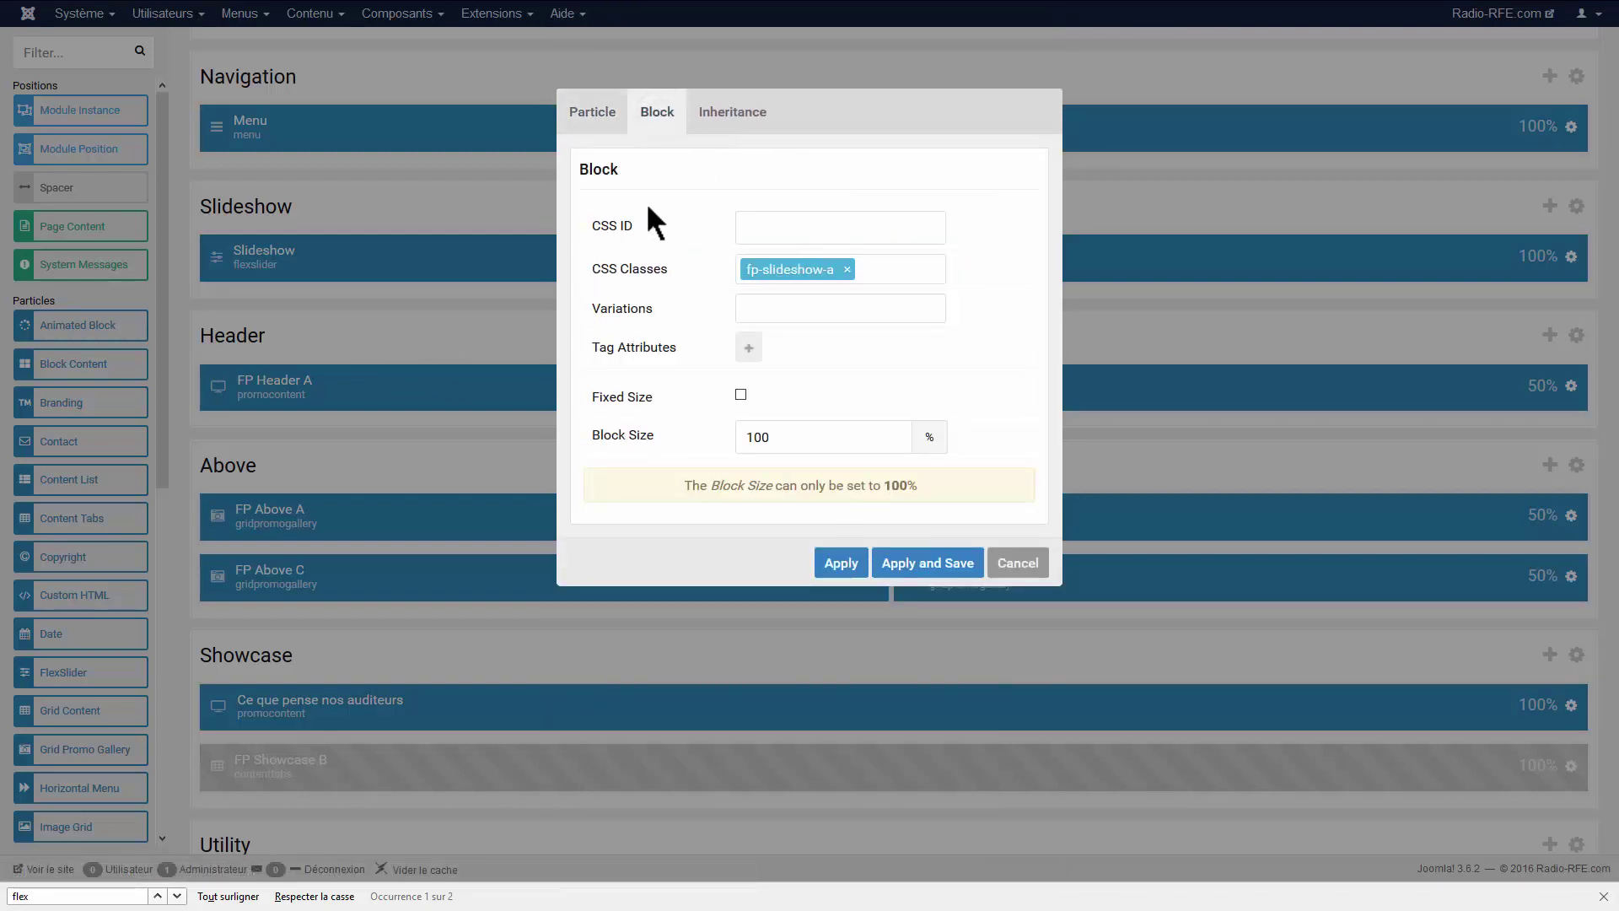
{"action": "left_click", "coordinate": [871, 227]}
{"action": "left_click", "coordinate": [783, 307]}
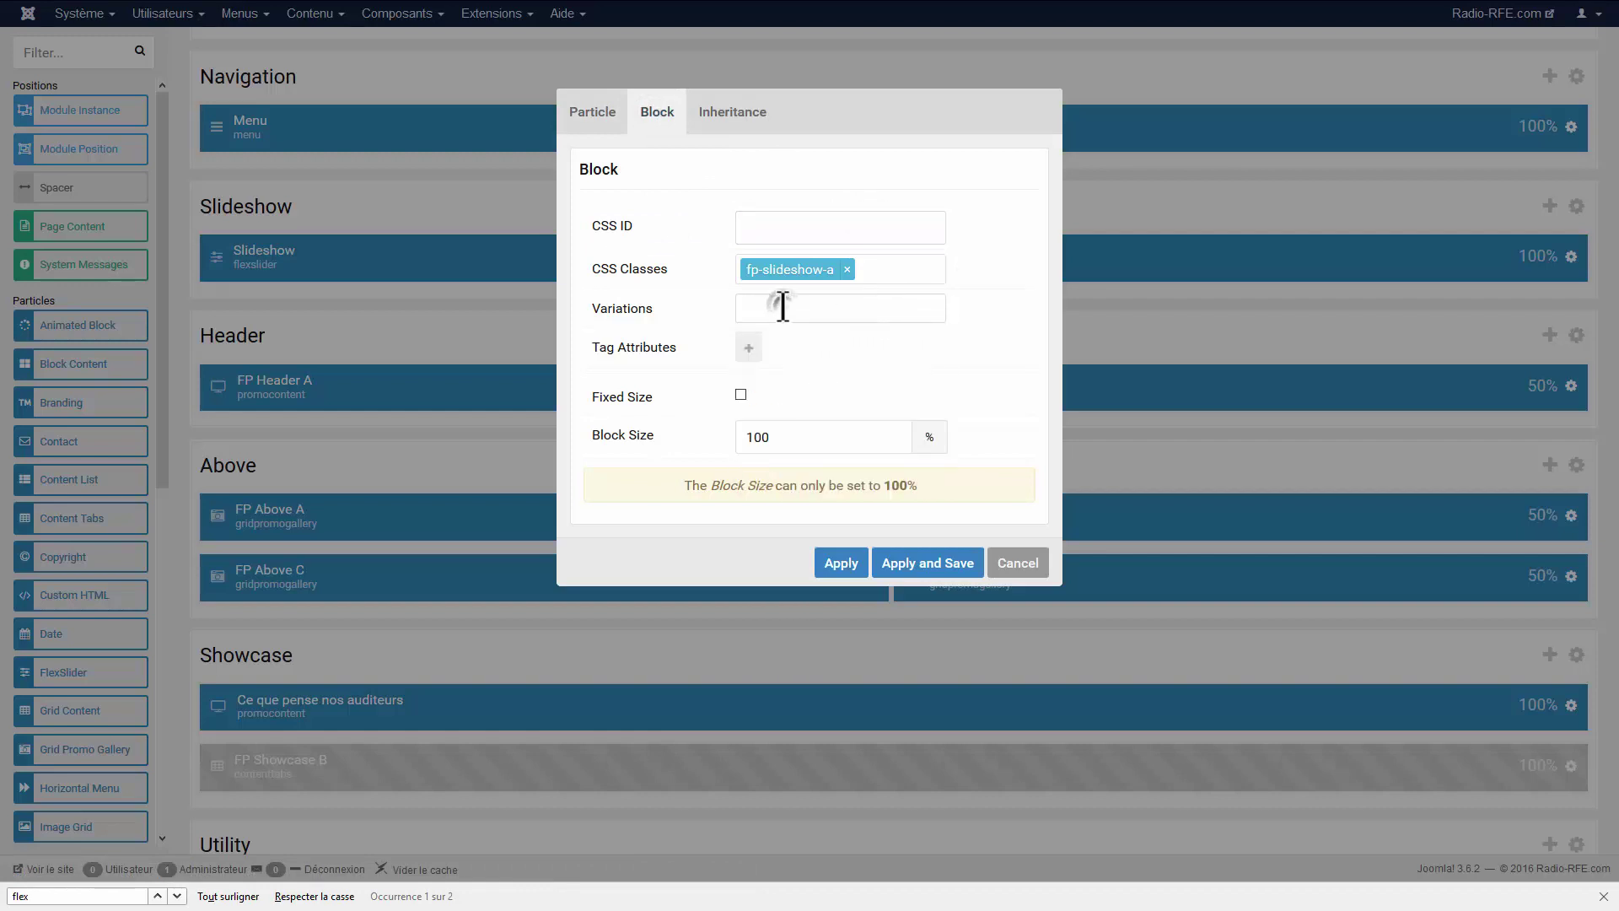
{"action": "left_click", "coordinate": [1011, 250]}
{"action": "left_click", "coordinate": [742, 118]}
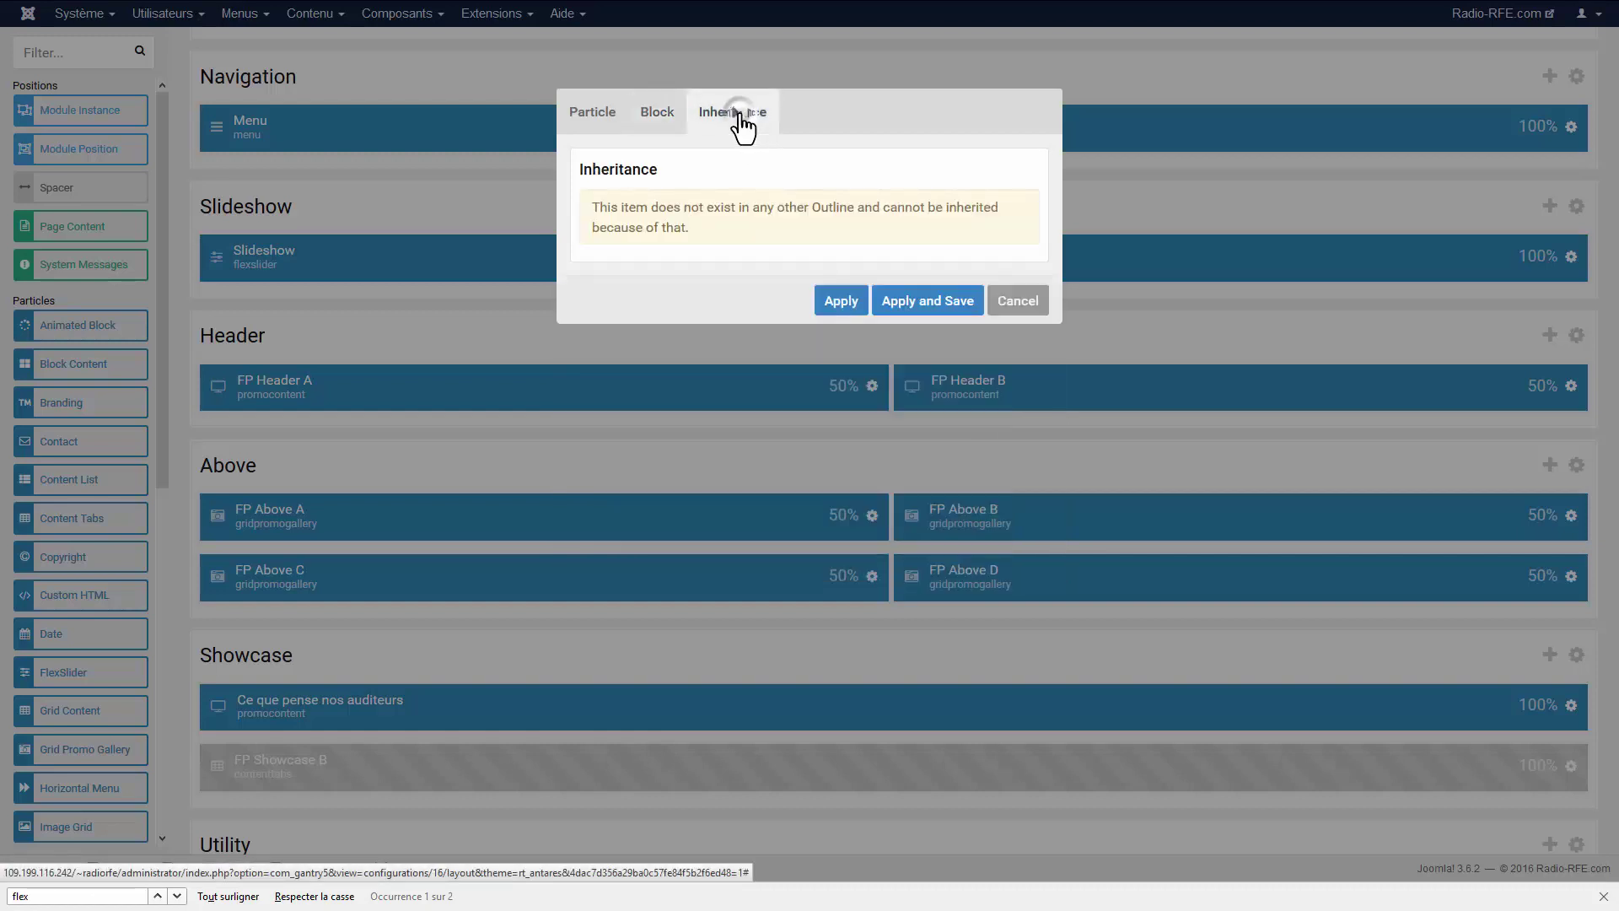
{"action": "left_click", "coordinate": [1016, 301]}
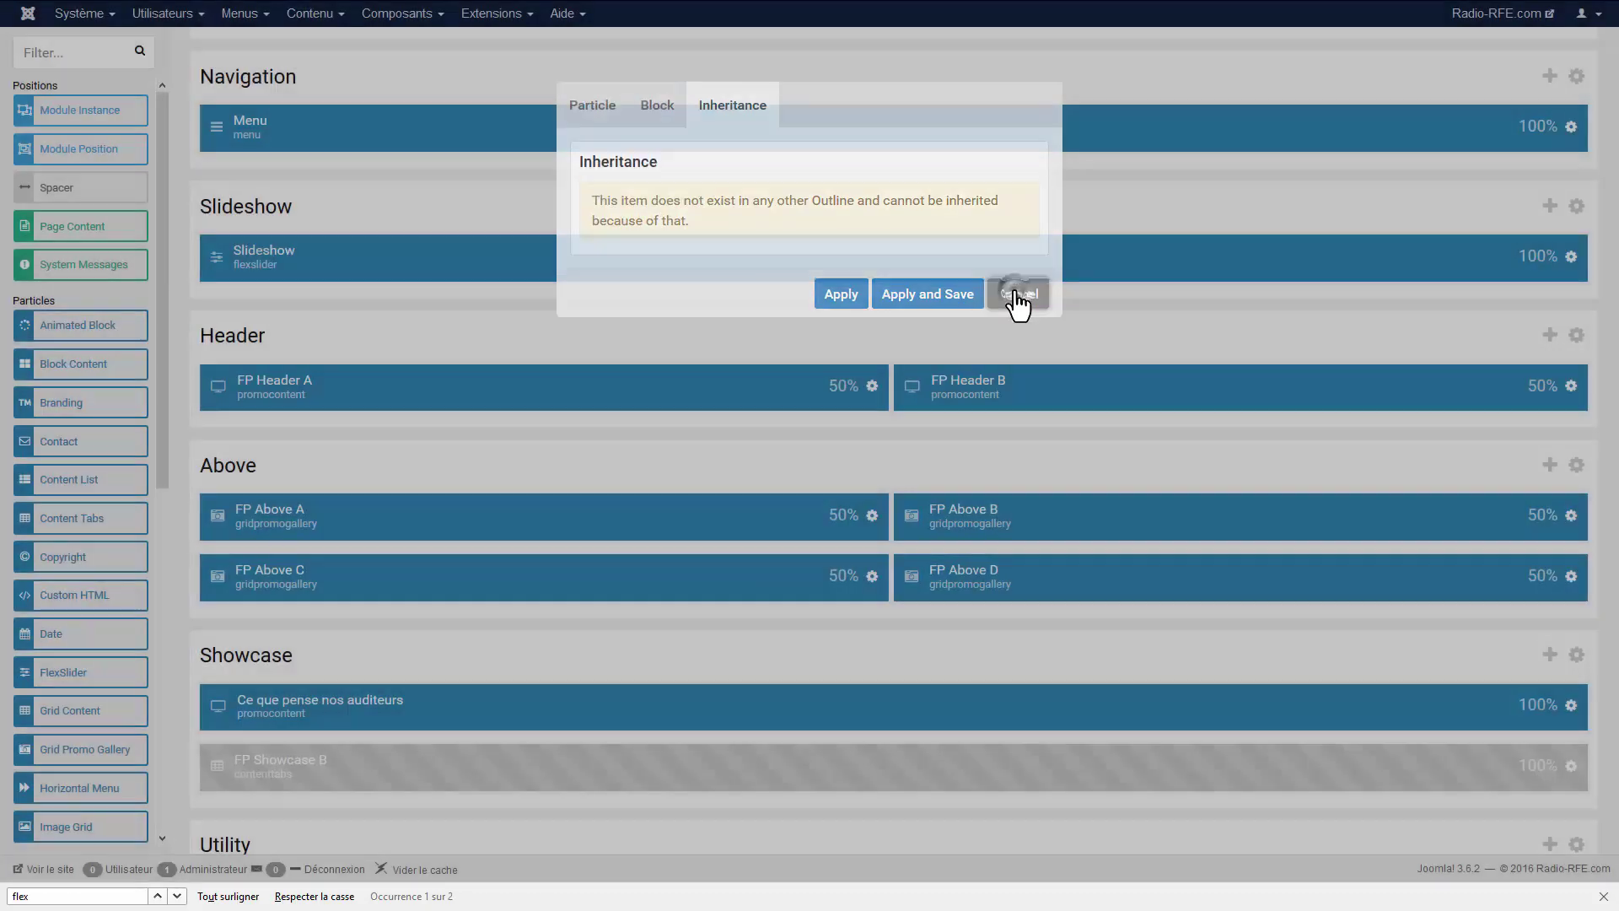
- Compare the grid of promo tiles on the Home page with the Above section's particles and the Grid Promo Gallery particle
{"action": "mouse_move", "coordinate": [380, 15]}
{"action": "left_click", "coordinate": [317, 12]}
{"action": "scroll", "coordinate": [599, 422], "scroll_direction": "down", "scroll_amount": 10}
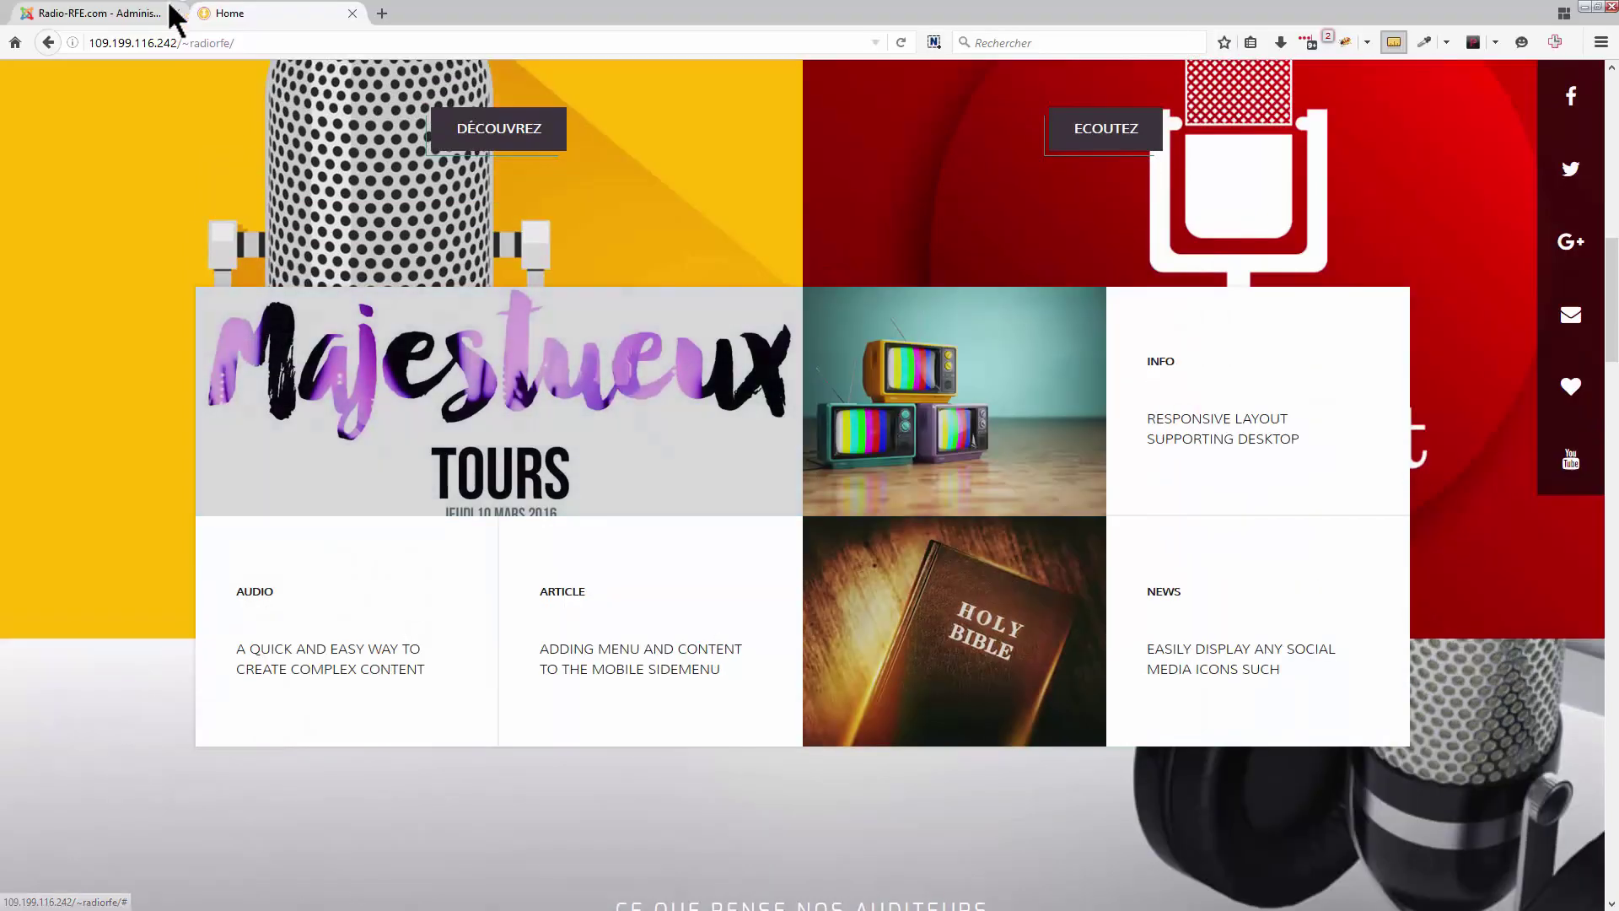
{"action": "left_click", "coordinate": [173, 15]}
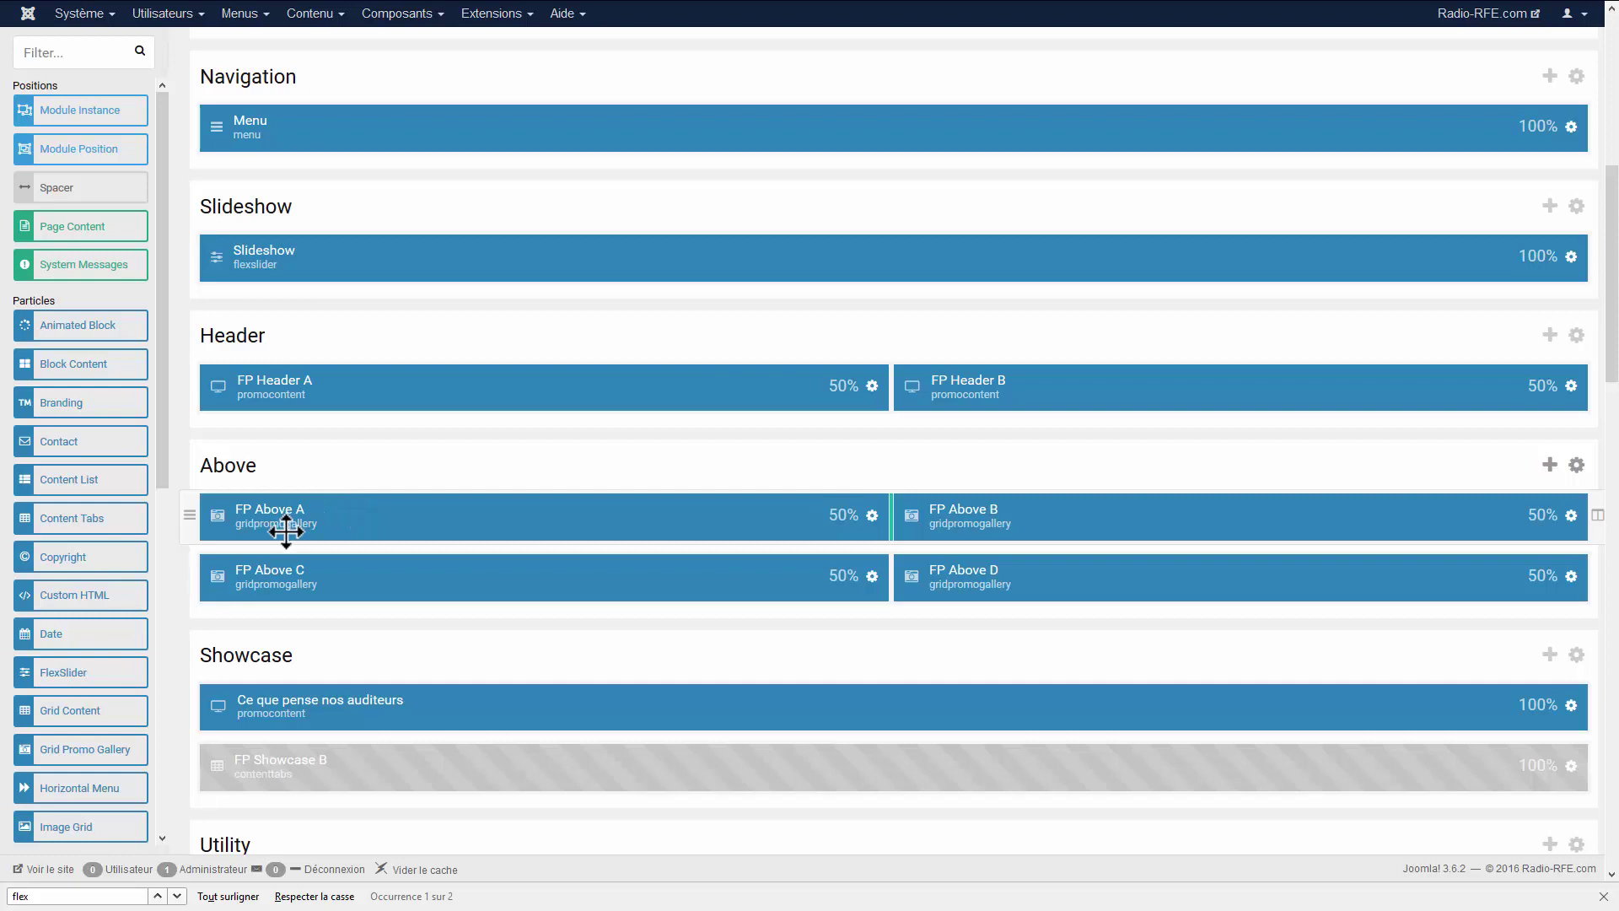
{"action": "mouse_move", "coordinate": [116, 755]}
{"action": "left_mouse_down"}
{"action": "mouse_move", "coordinate": [274, 565]}
{"action": "mouse_move", "coordinate": [259, 543]}
{"action": "mouse_move", "coordinate": [119, 748]}
{"action": "left_mouse_up"}
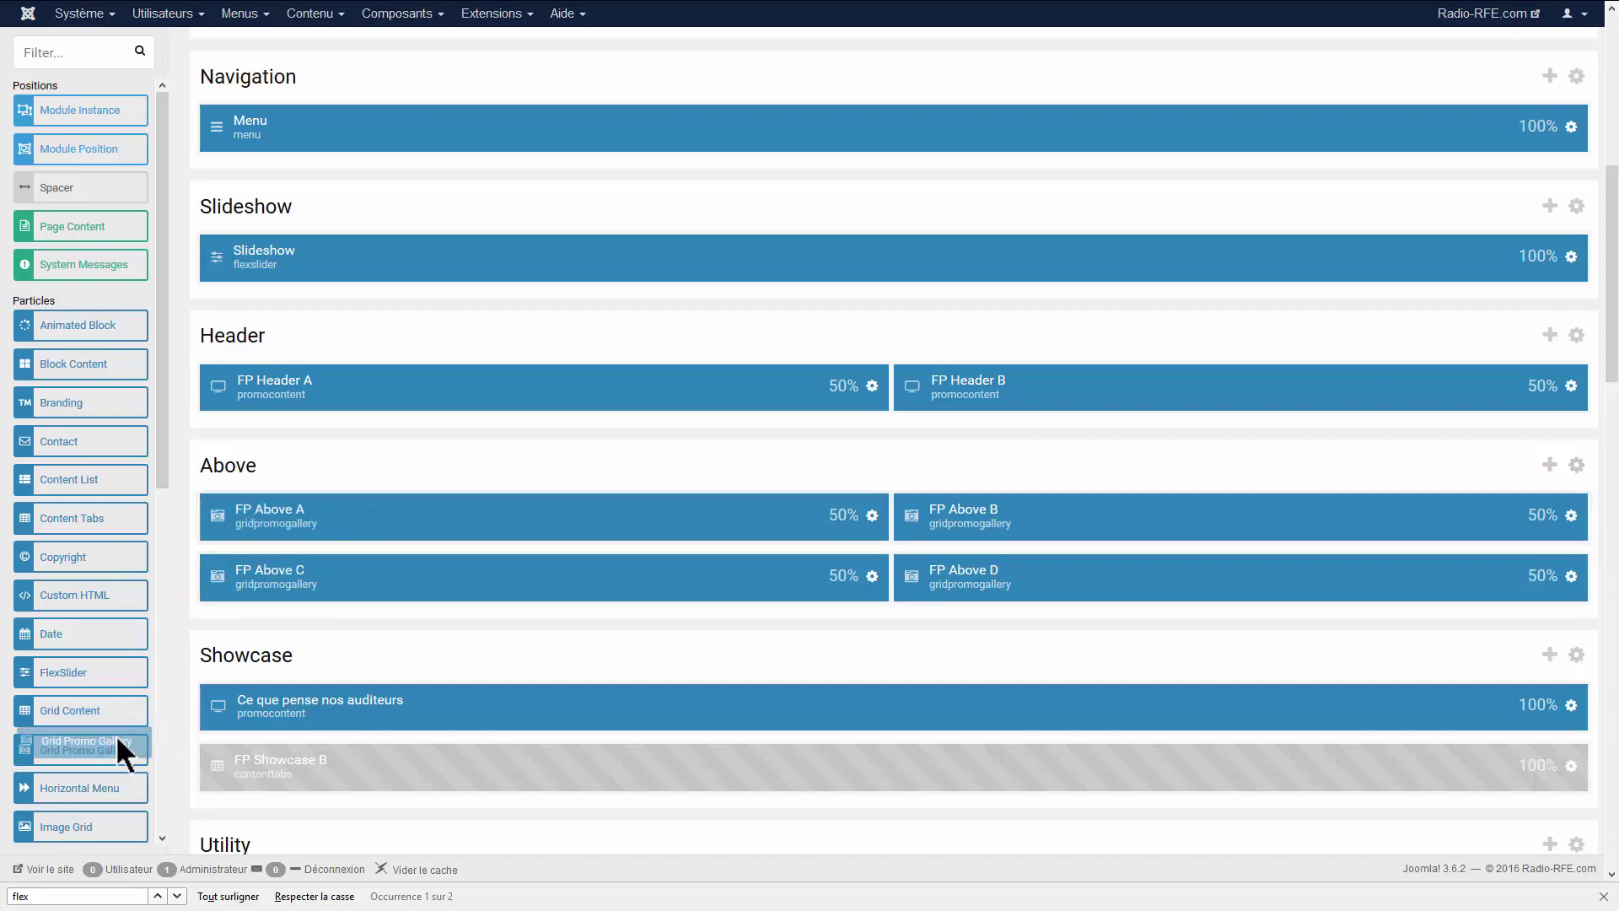
- Inspect the FP Above A particle's settings and its single gallery item, and close both without applying changes
{"action": "left_click", "coordinate": [872, 515]}
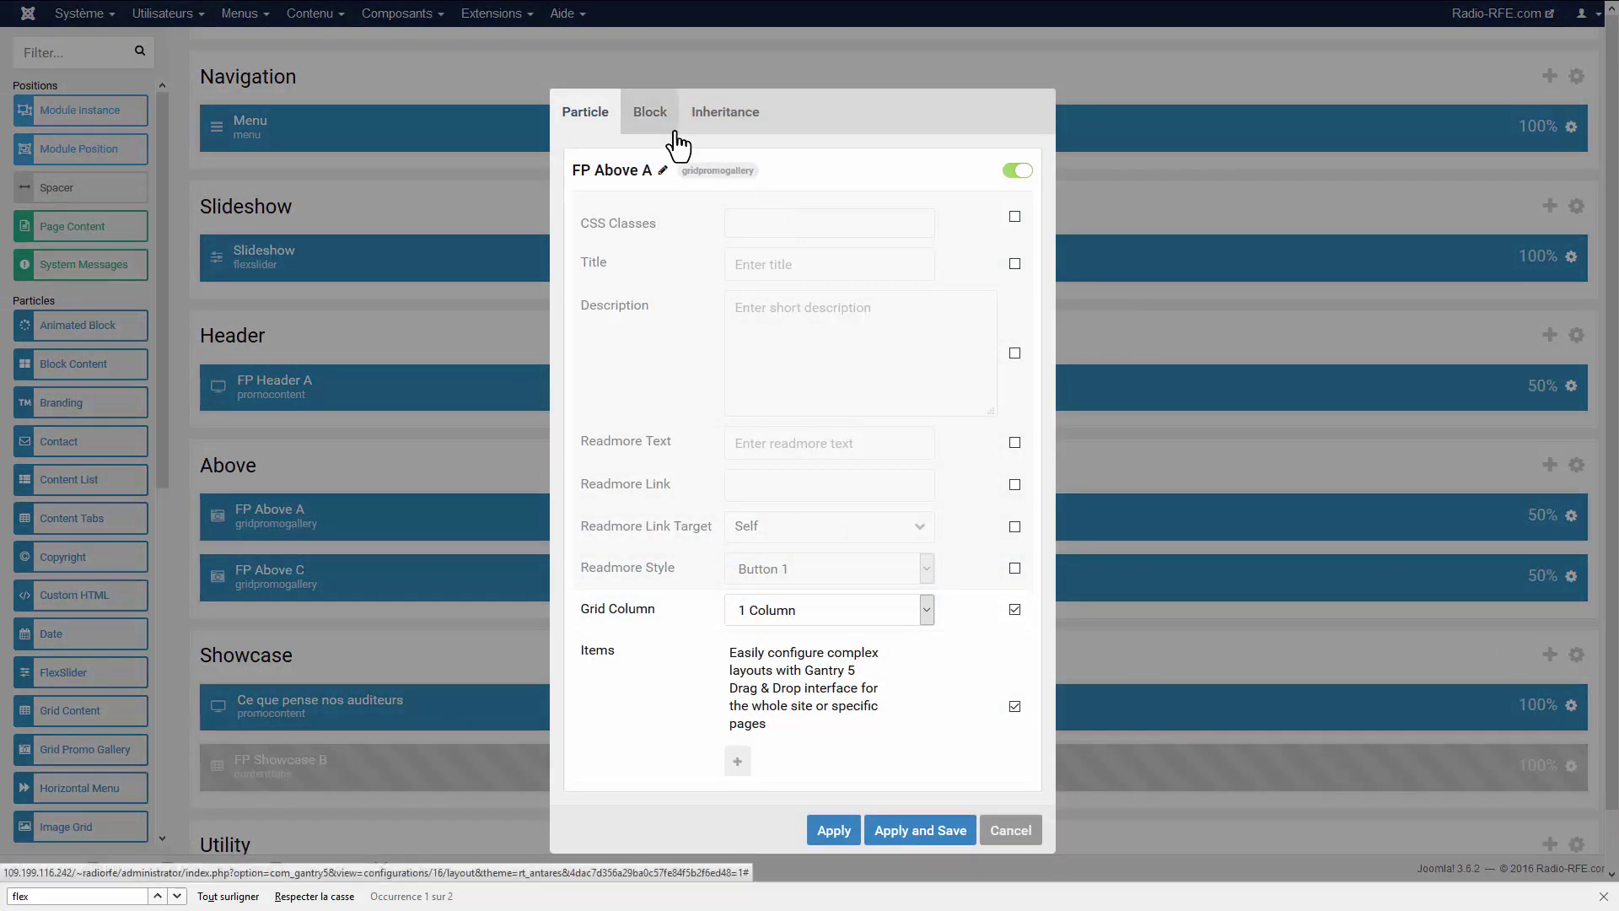
{"action": "left_click", "coordinate": [792, 657]}
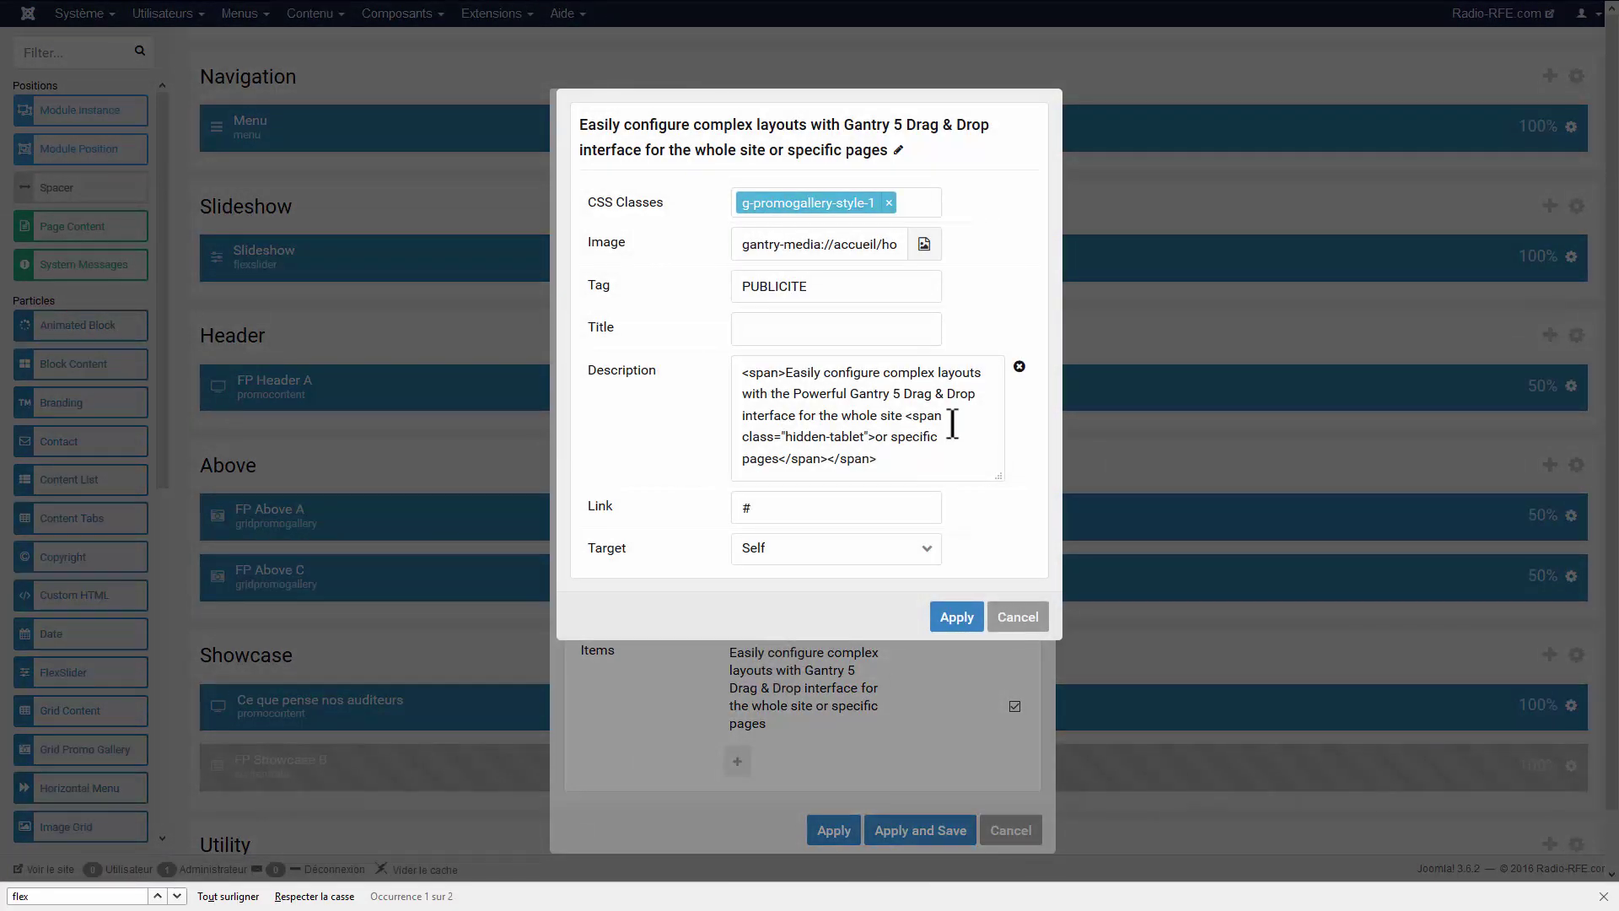
{"action": "left_click", "coordinate": [1020, 617]}
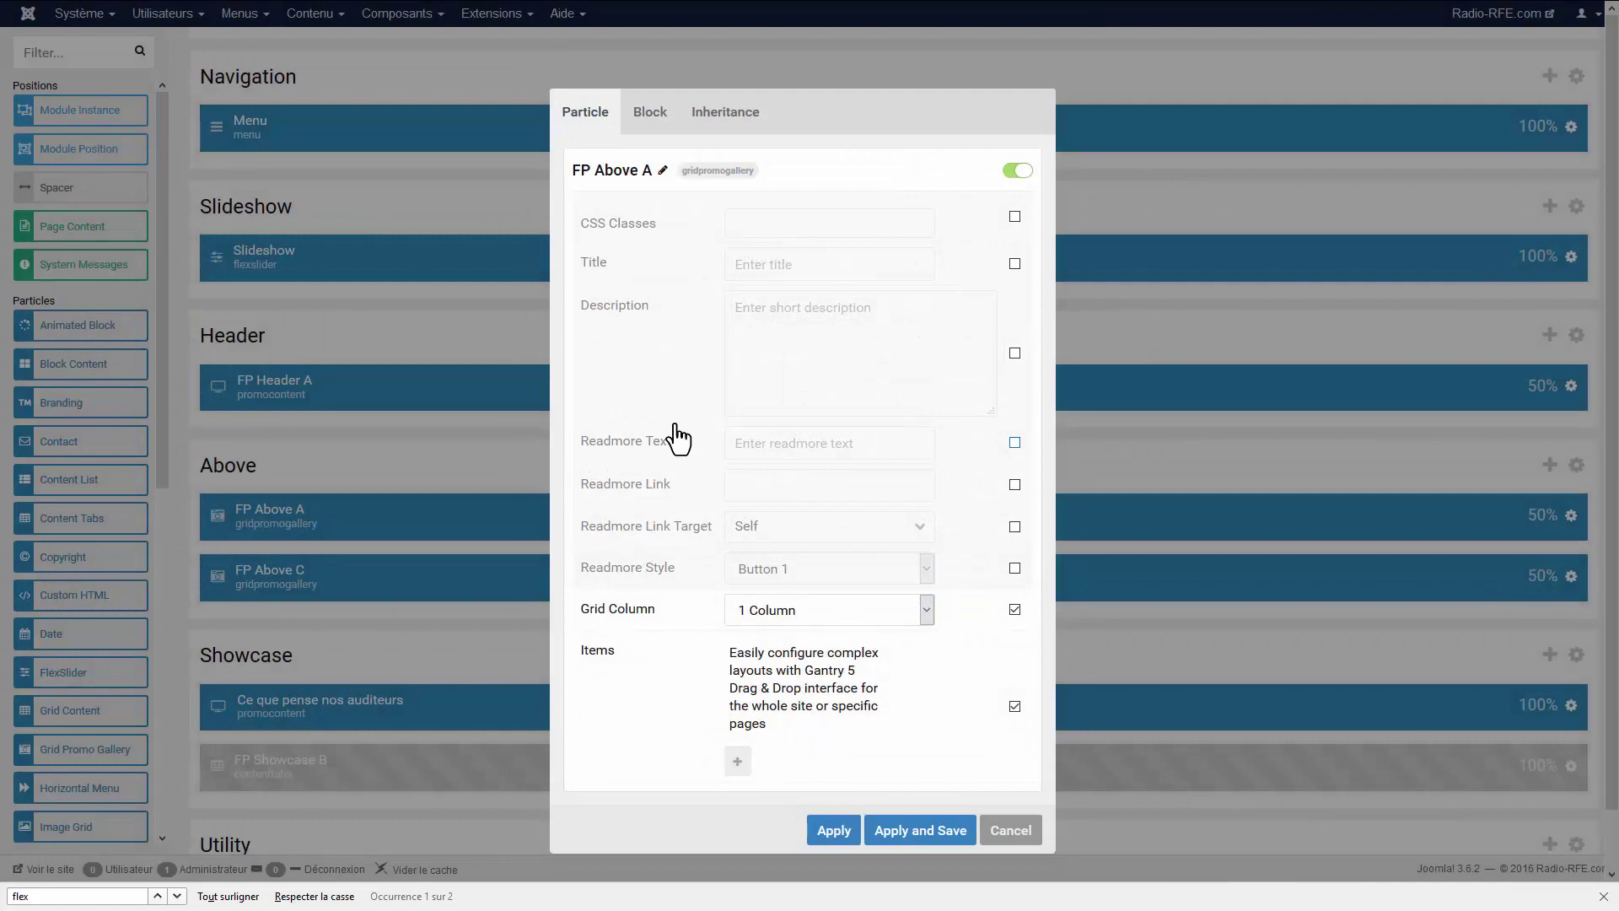
{"action": "left_click", "coordinate": [1014, 835]}
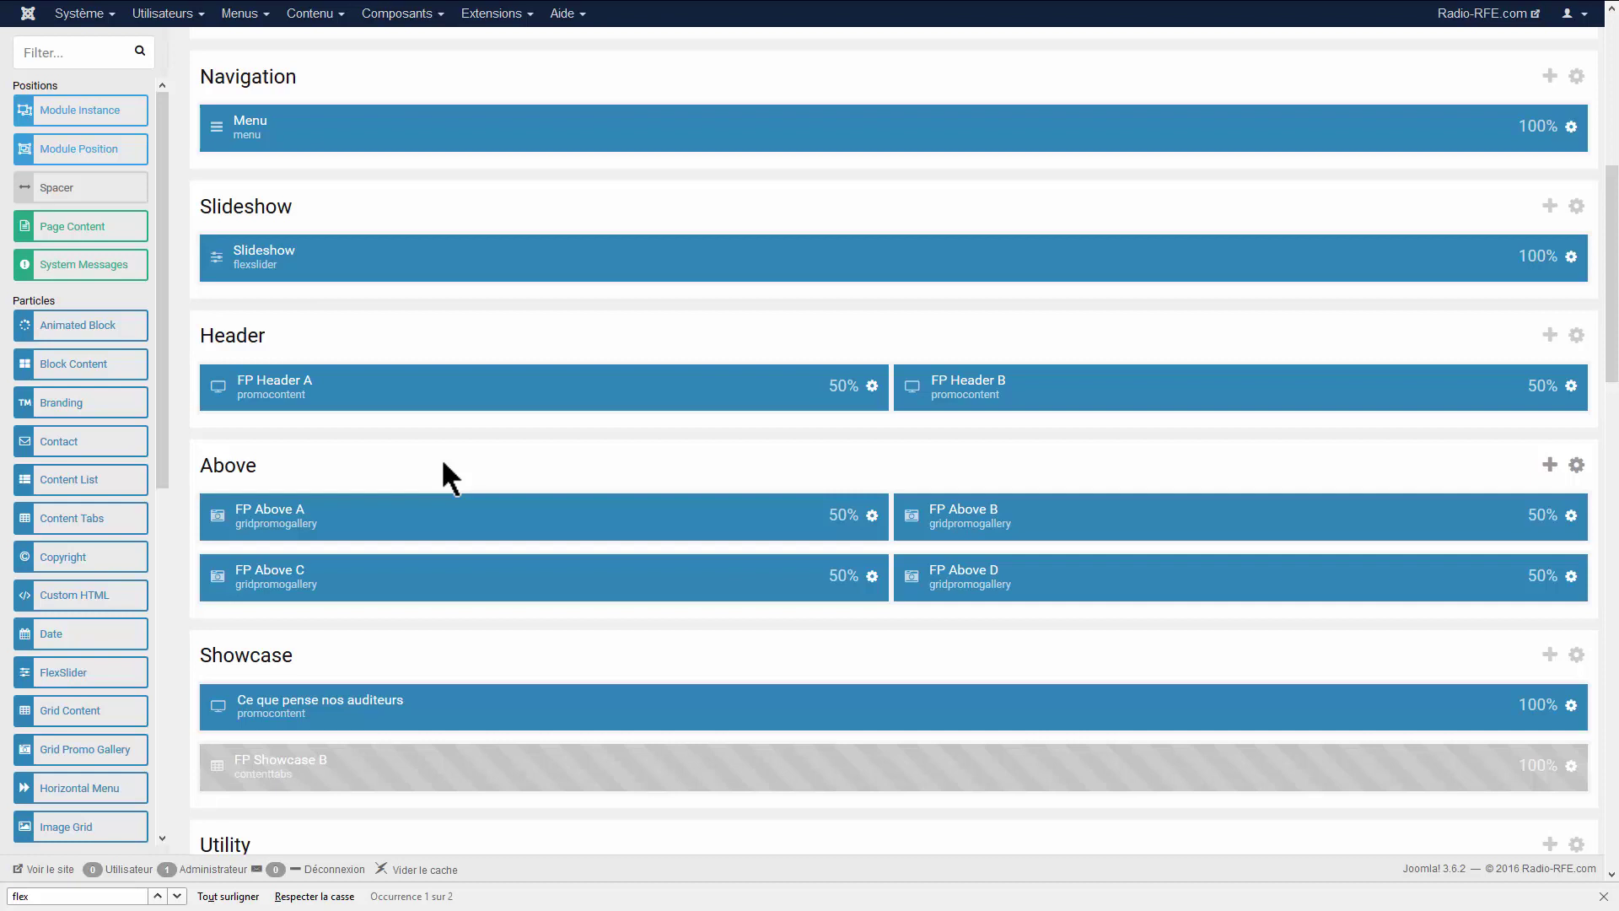
- Check the theme name and version at the head of the Gantry layout page
{"action": "scroll", "coordinate": [441, 457], "scroll_direction": "up", "scroll_amount": 7}
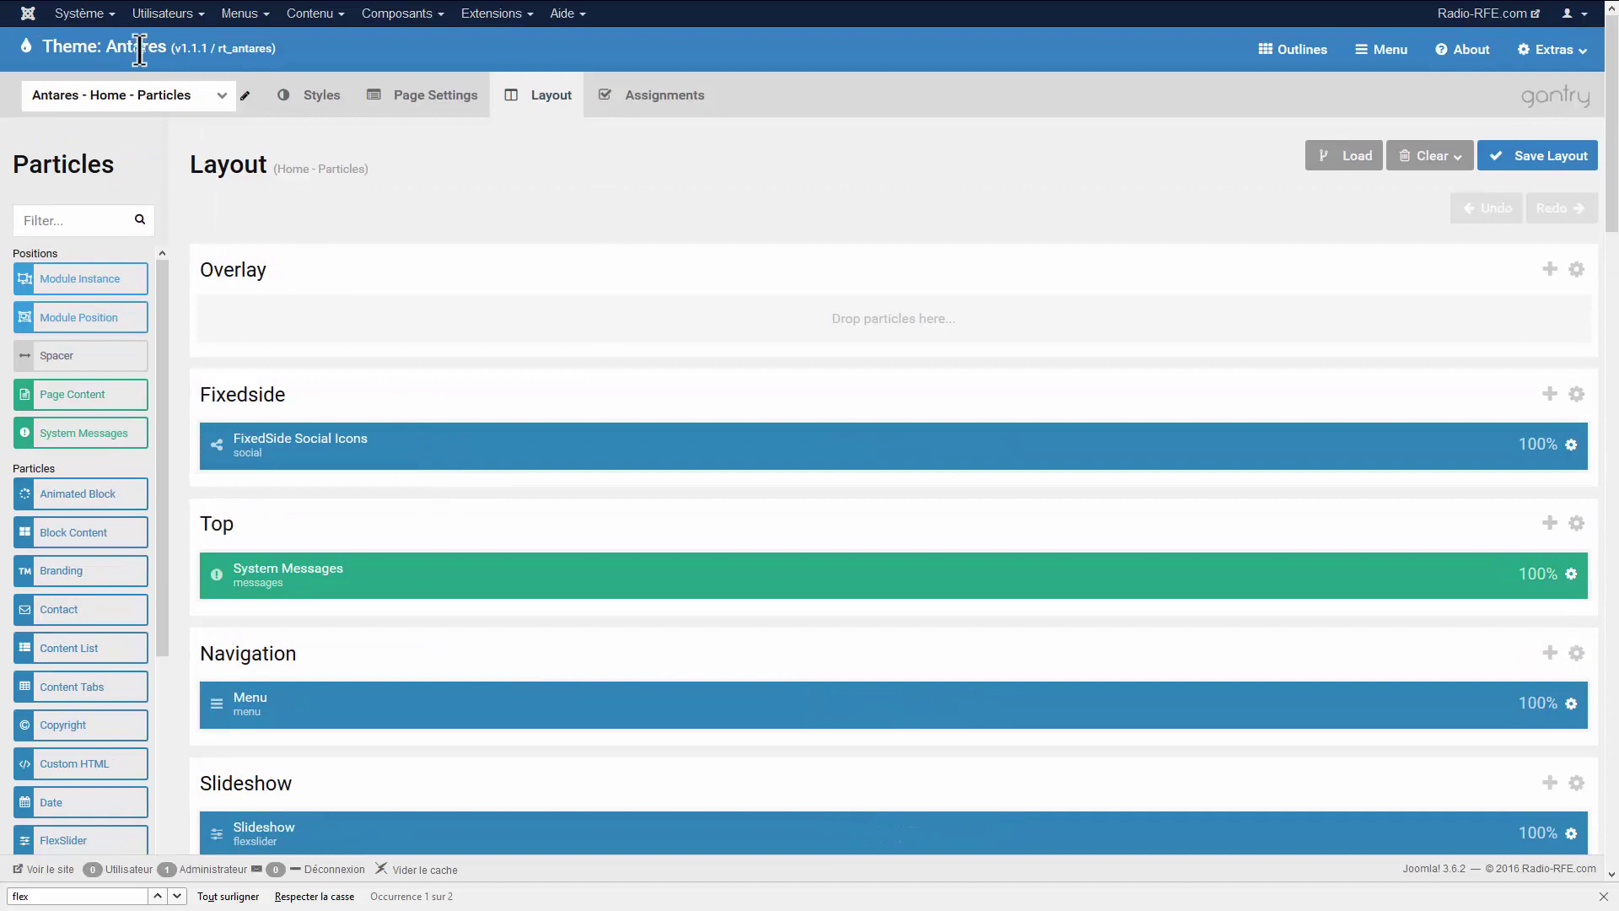
{"action": "double_click", "coordinate": [139, 48]}
{"action": "triple_click", "coordinate": [140, 49]}
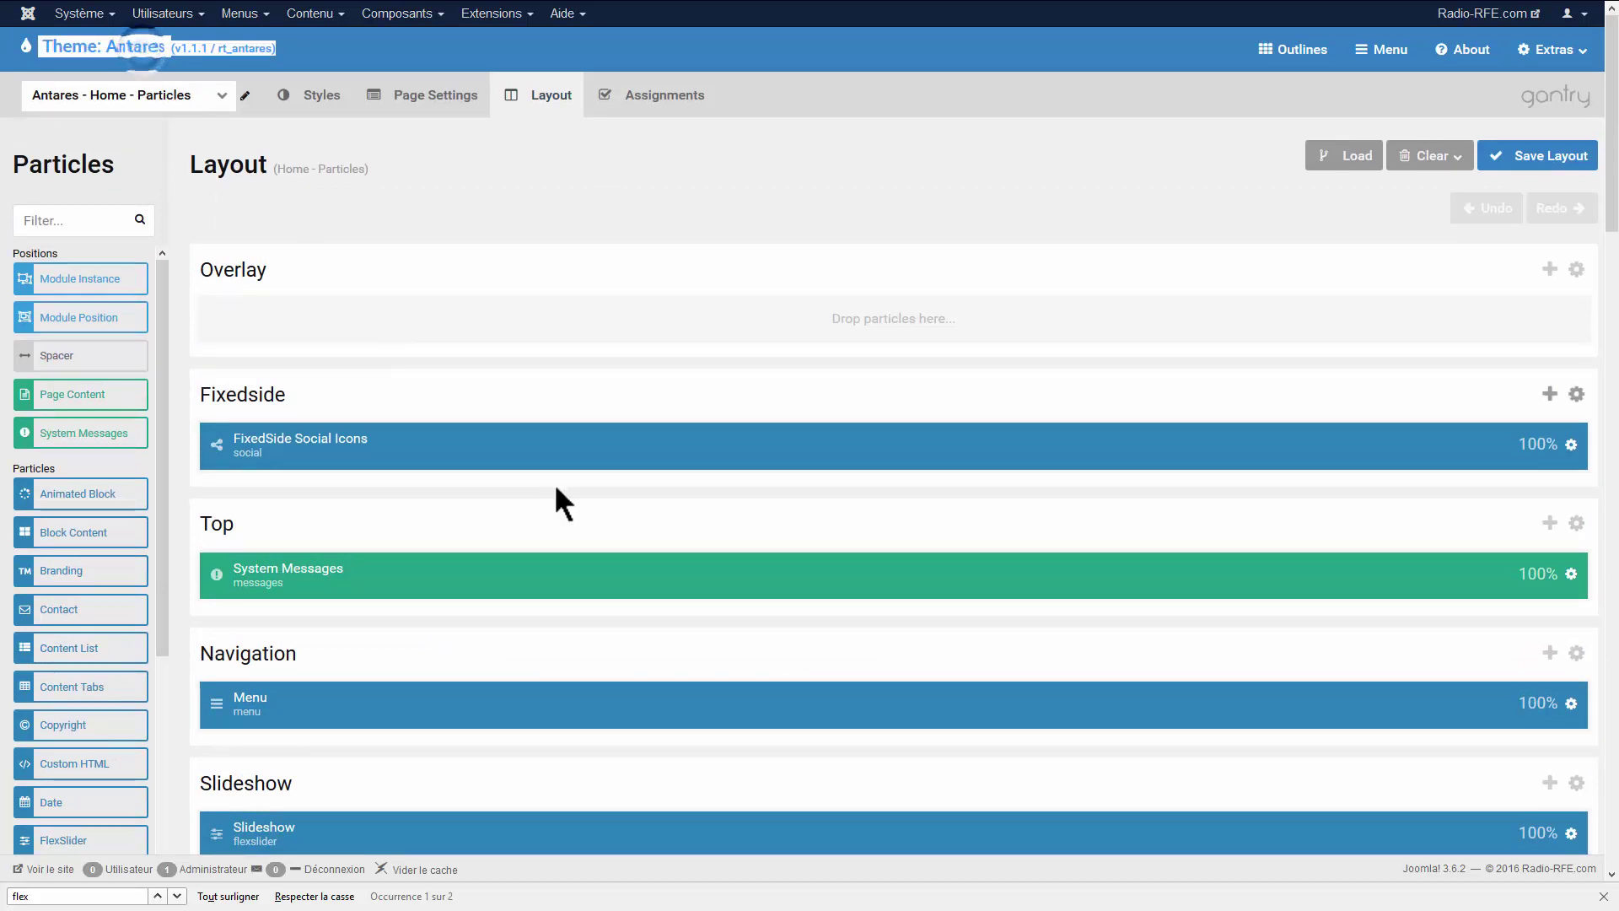
{"action": "left_click", "coordinate": [407, 167]}
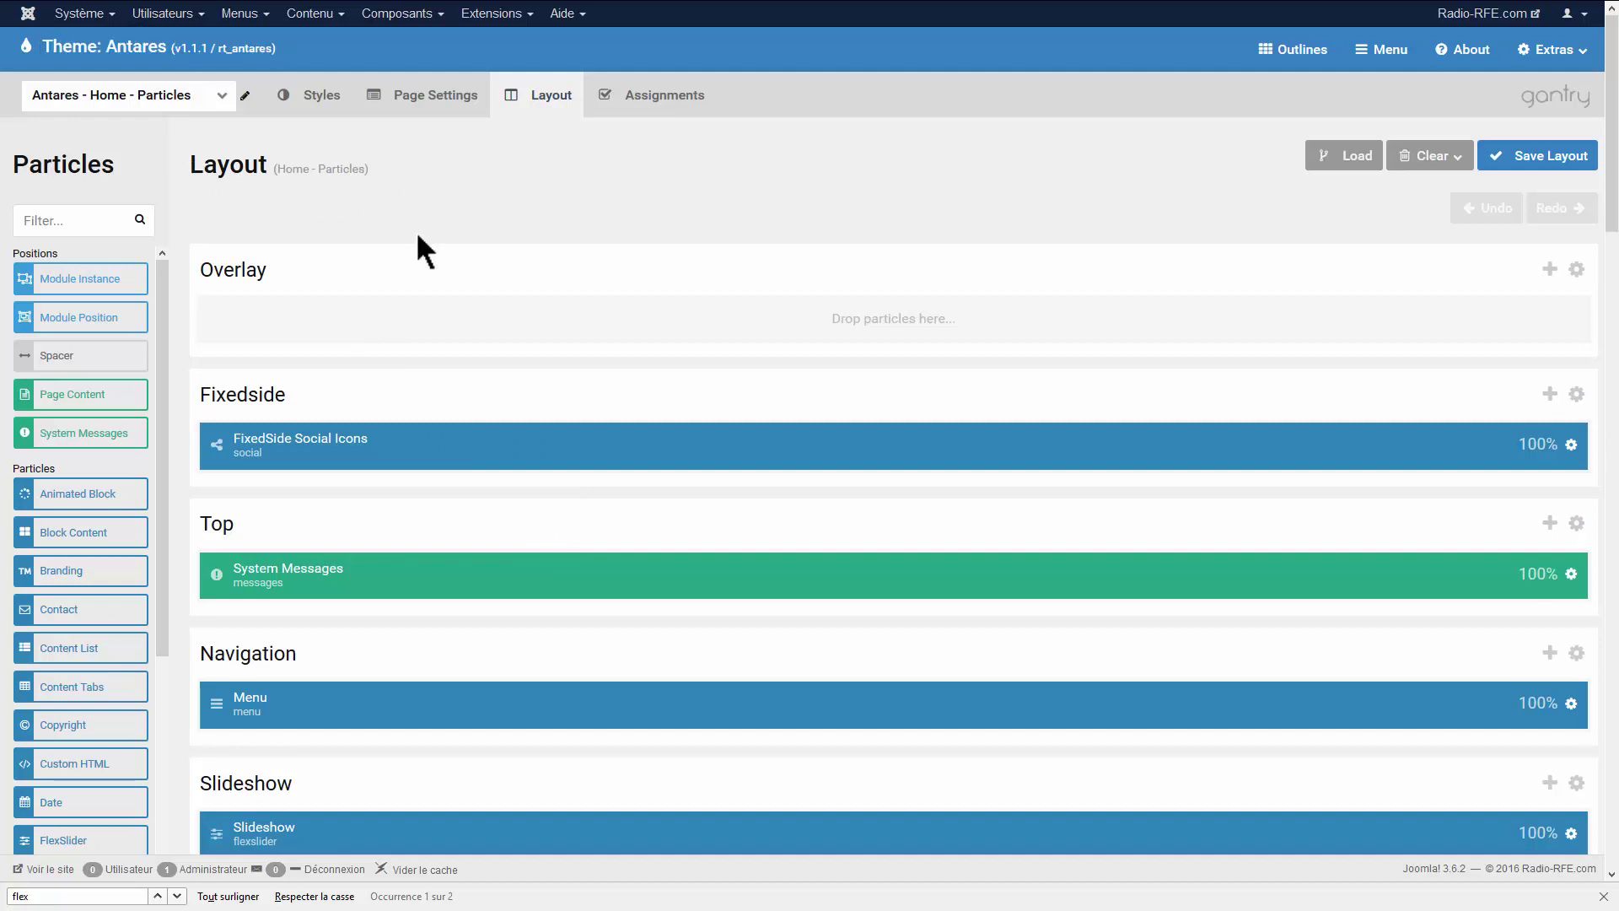
- Review the FP Above A particle's settings in the Above section again, and close them without applying changes
{"action": "scroll", "coordinate": [419, 240], "scroll_direction": "down", "scroll_amount": 8}
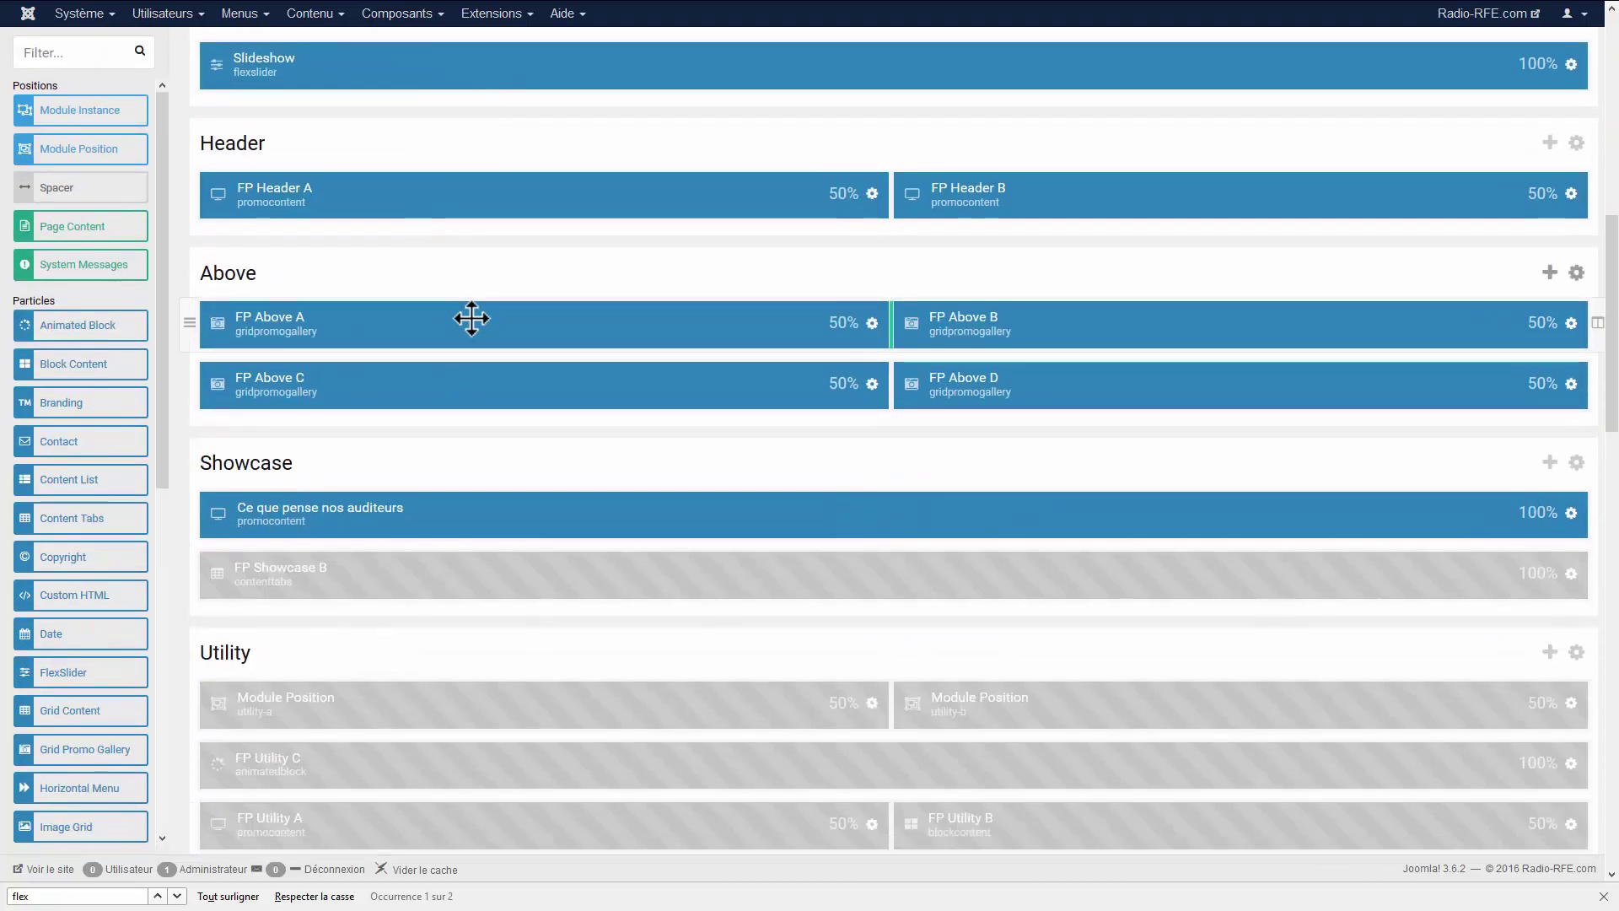
{"action": "left_click", "coordinate": [872, 323]}
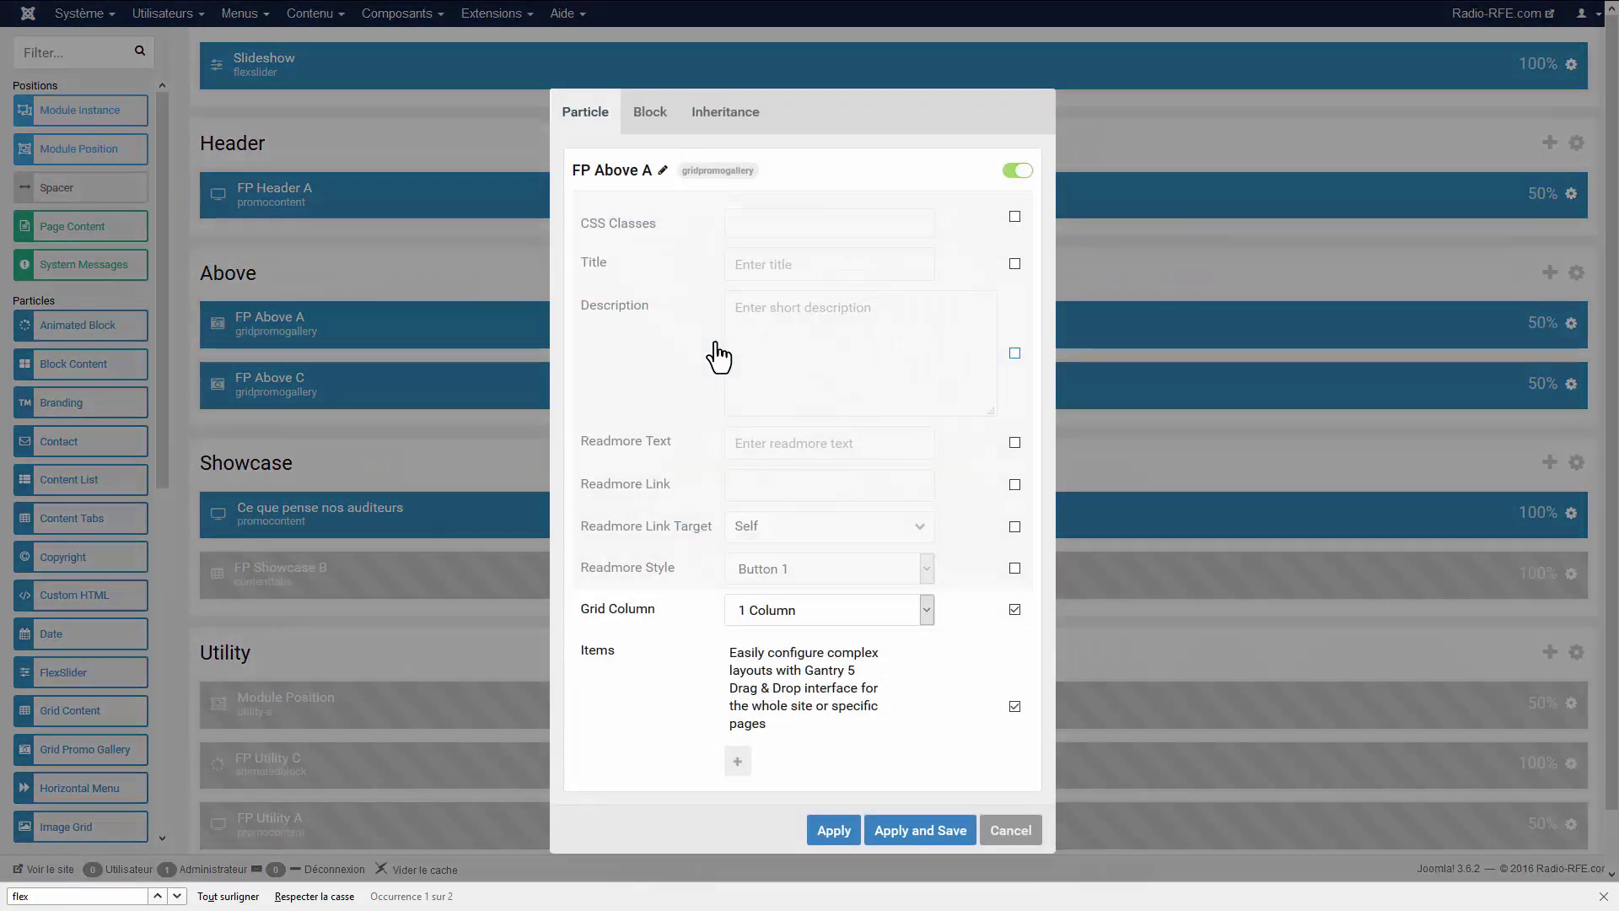
{"action": "left_click", "coordinate": [1012, 831]}
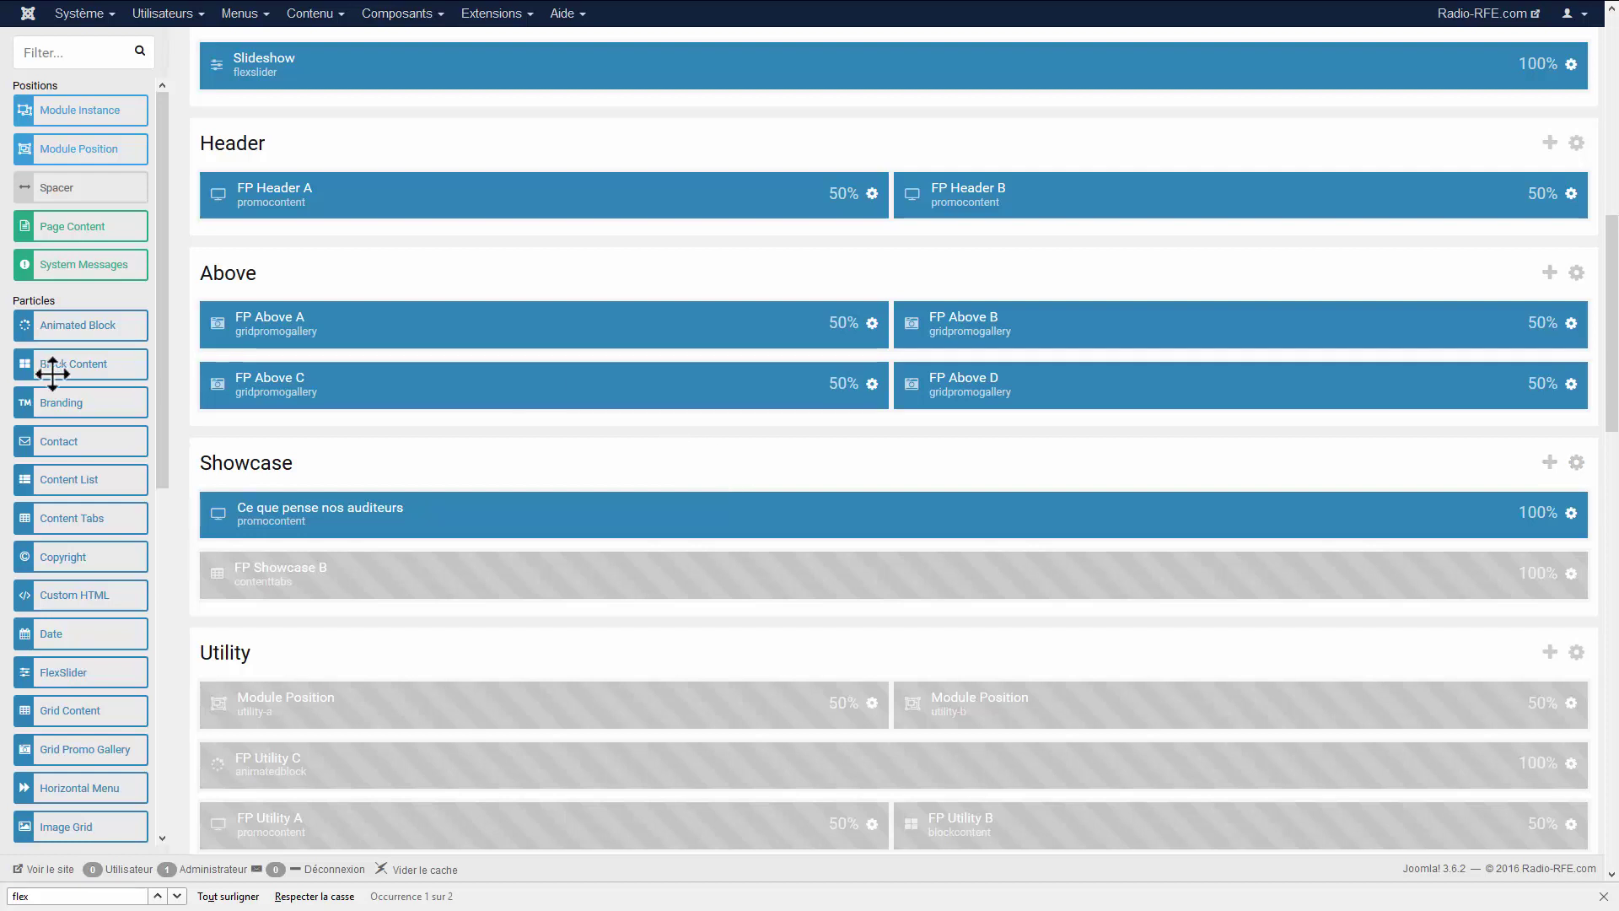
- Look through the full list of available particles, and return to the start of the layout page
{"action": "scroll", "coordinate": [68, 357], "scroll_direction": "down", "scroll_amount": 5}
{"action": "scroll", "coordinate": [68, 356], "scroll_direction": "down", "scroll_amount": 2}
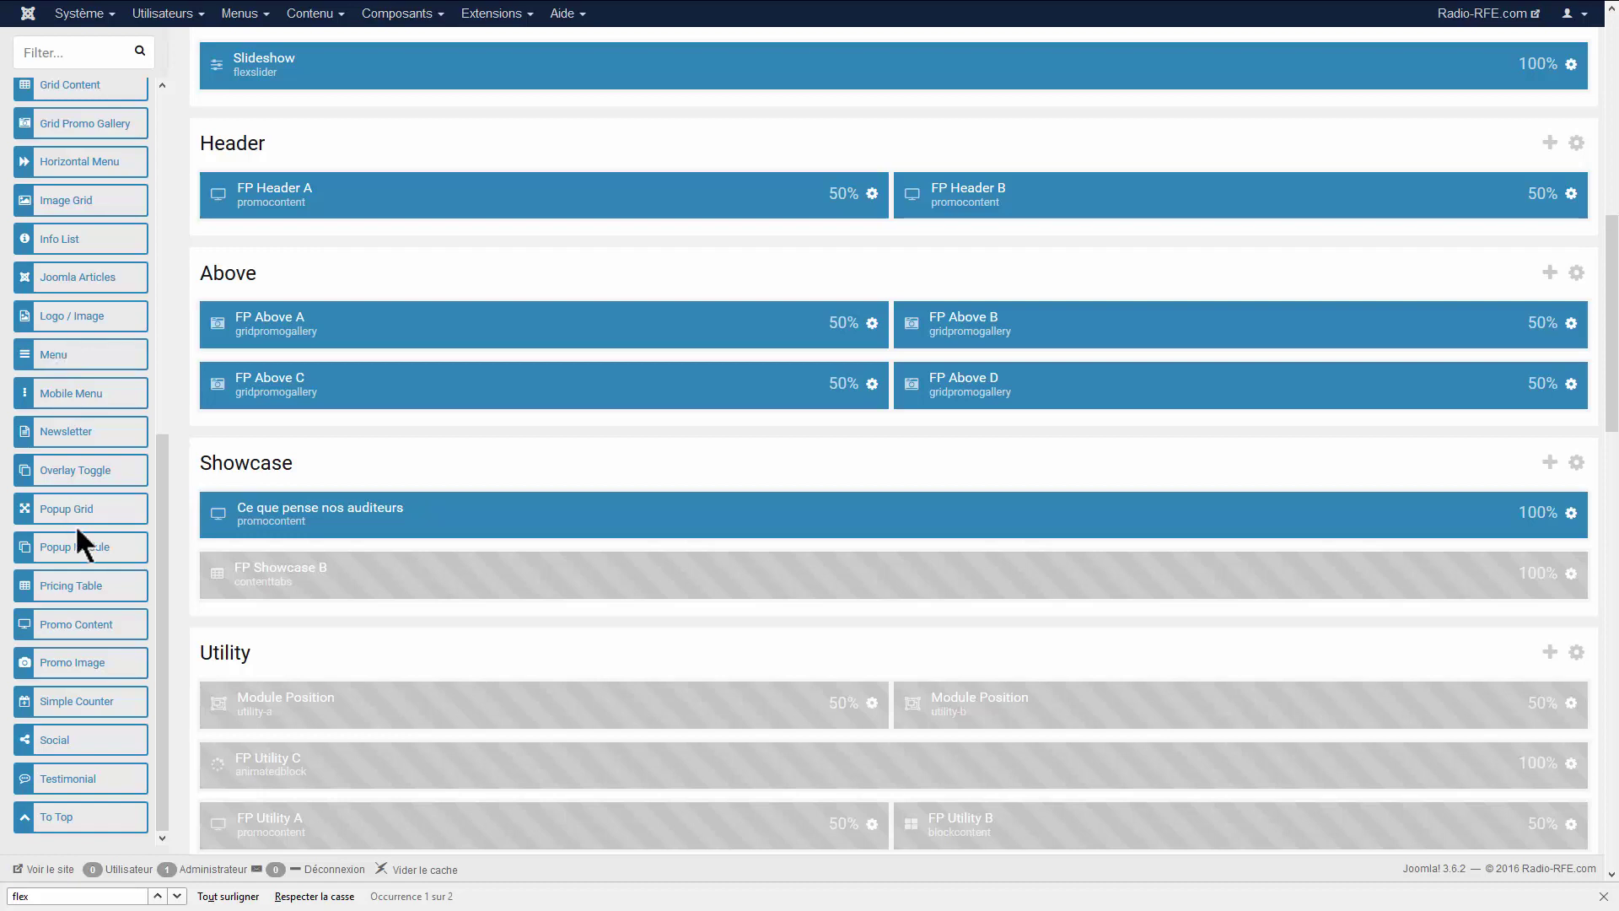
{"action": "scroll", "coordinate": [74, 524], "scroll_direction": "up", "scroll_amount": 7}
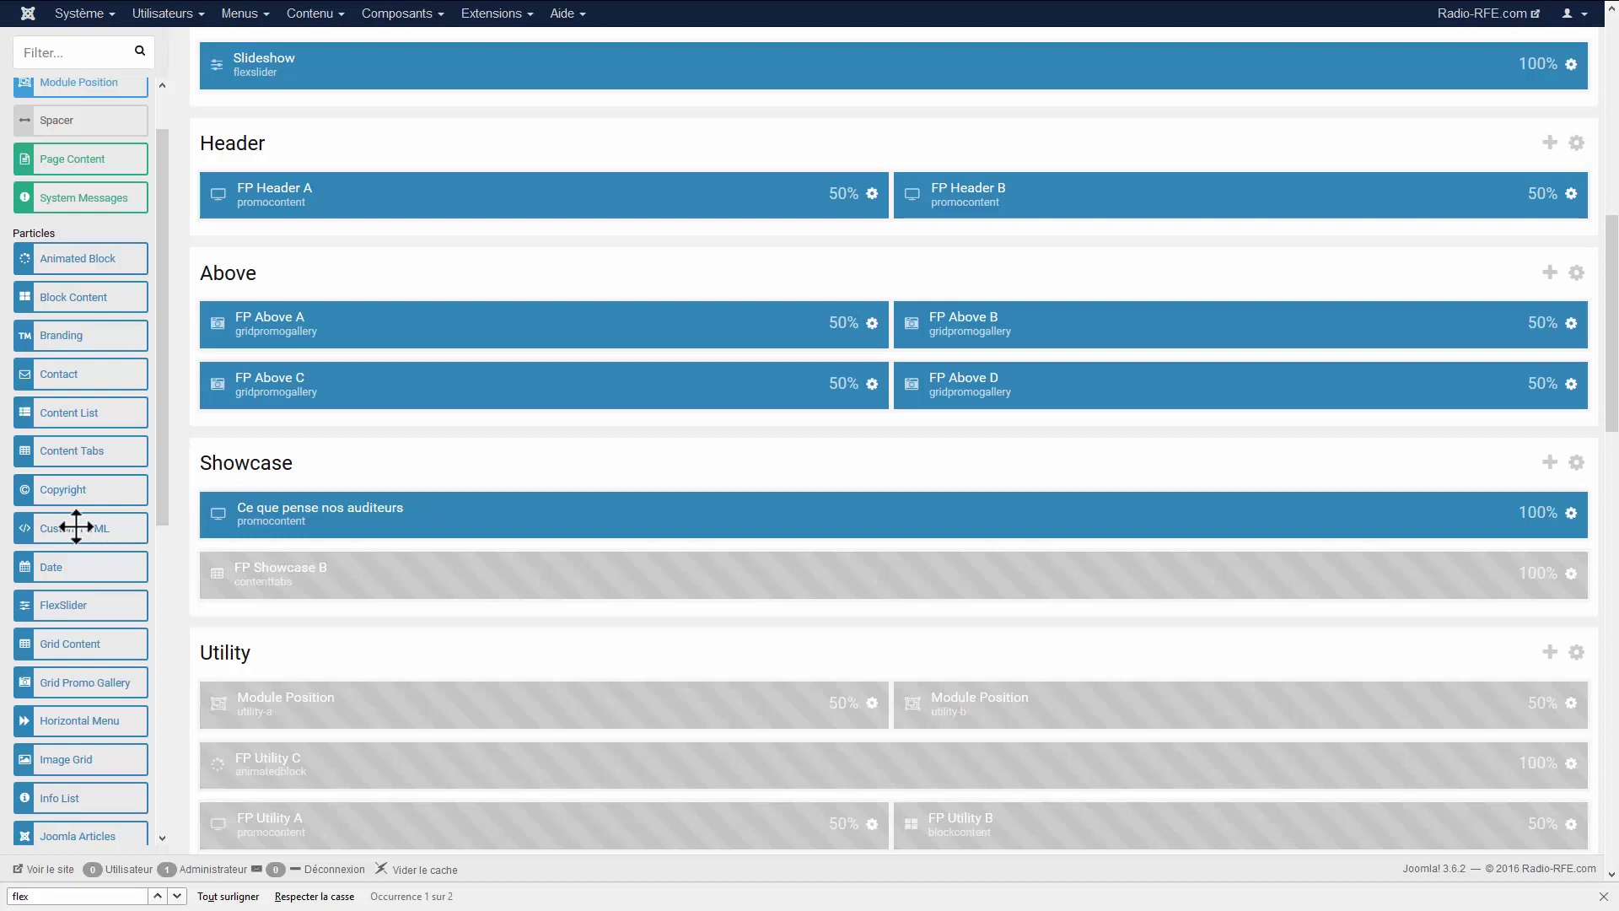
{"action": "scroll", "coordinate": [75, 525], "scroll_direction": "up", "scroll_amount": 2}
{"action": "scroll", "coordinate": [271, 313], "scroll_direction": "up", "scroll_amount": 9}
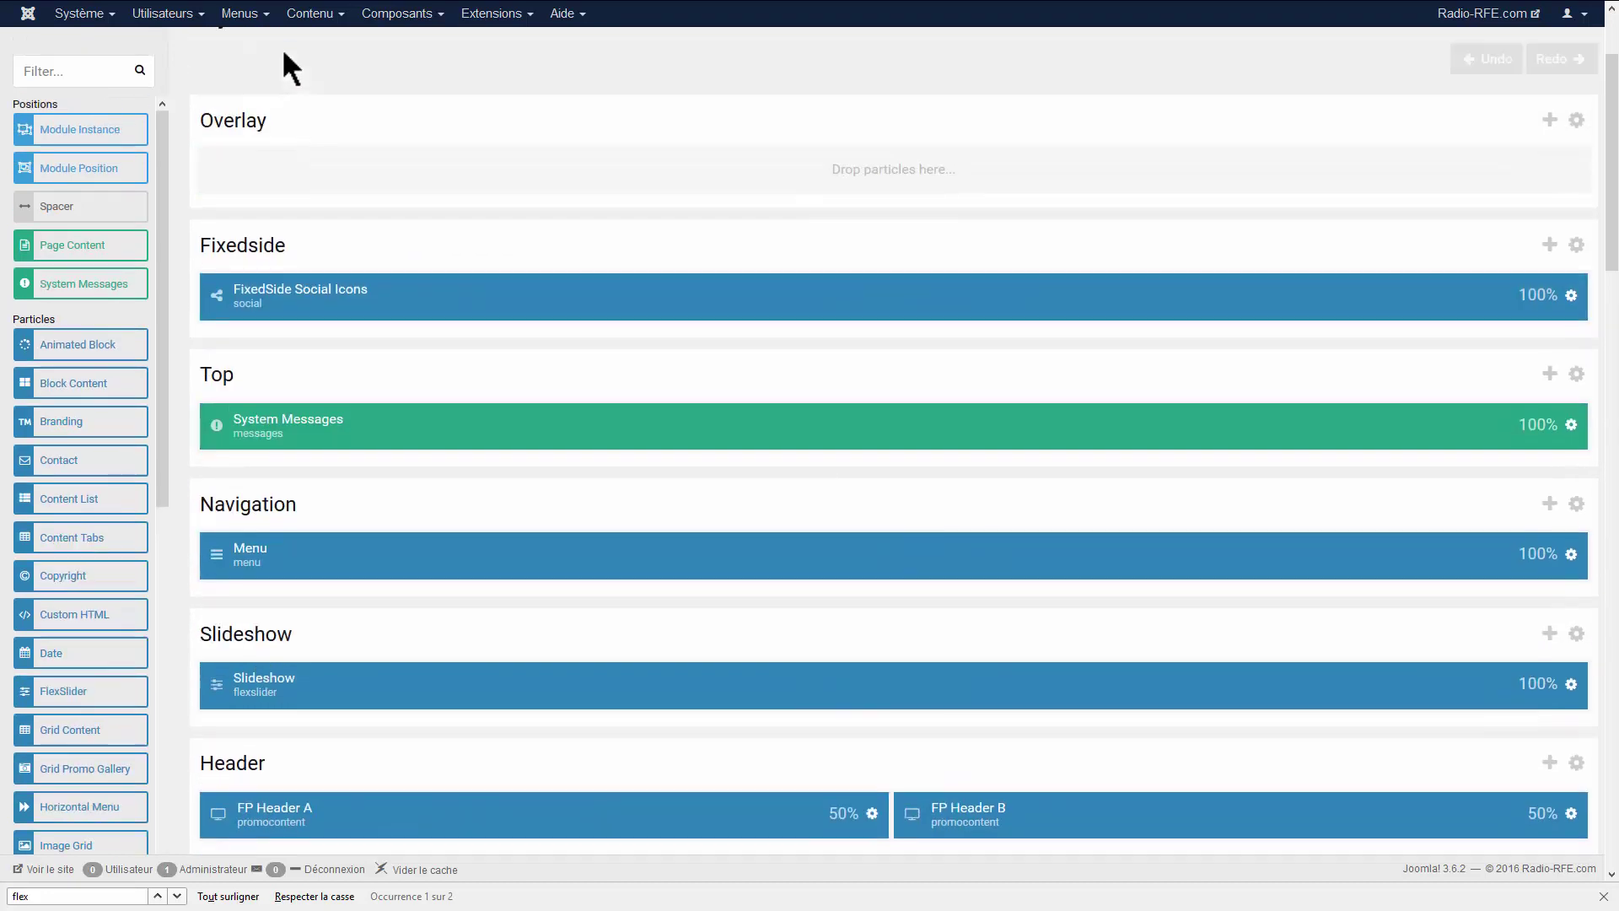
- Examine the Antares theme name and the layout's sections, including the module positions in Feature and Expanded, and return to the page start
{"action": "double_click", "coordinate": [125, 47]}
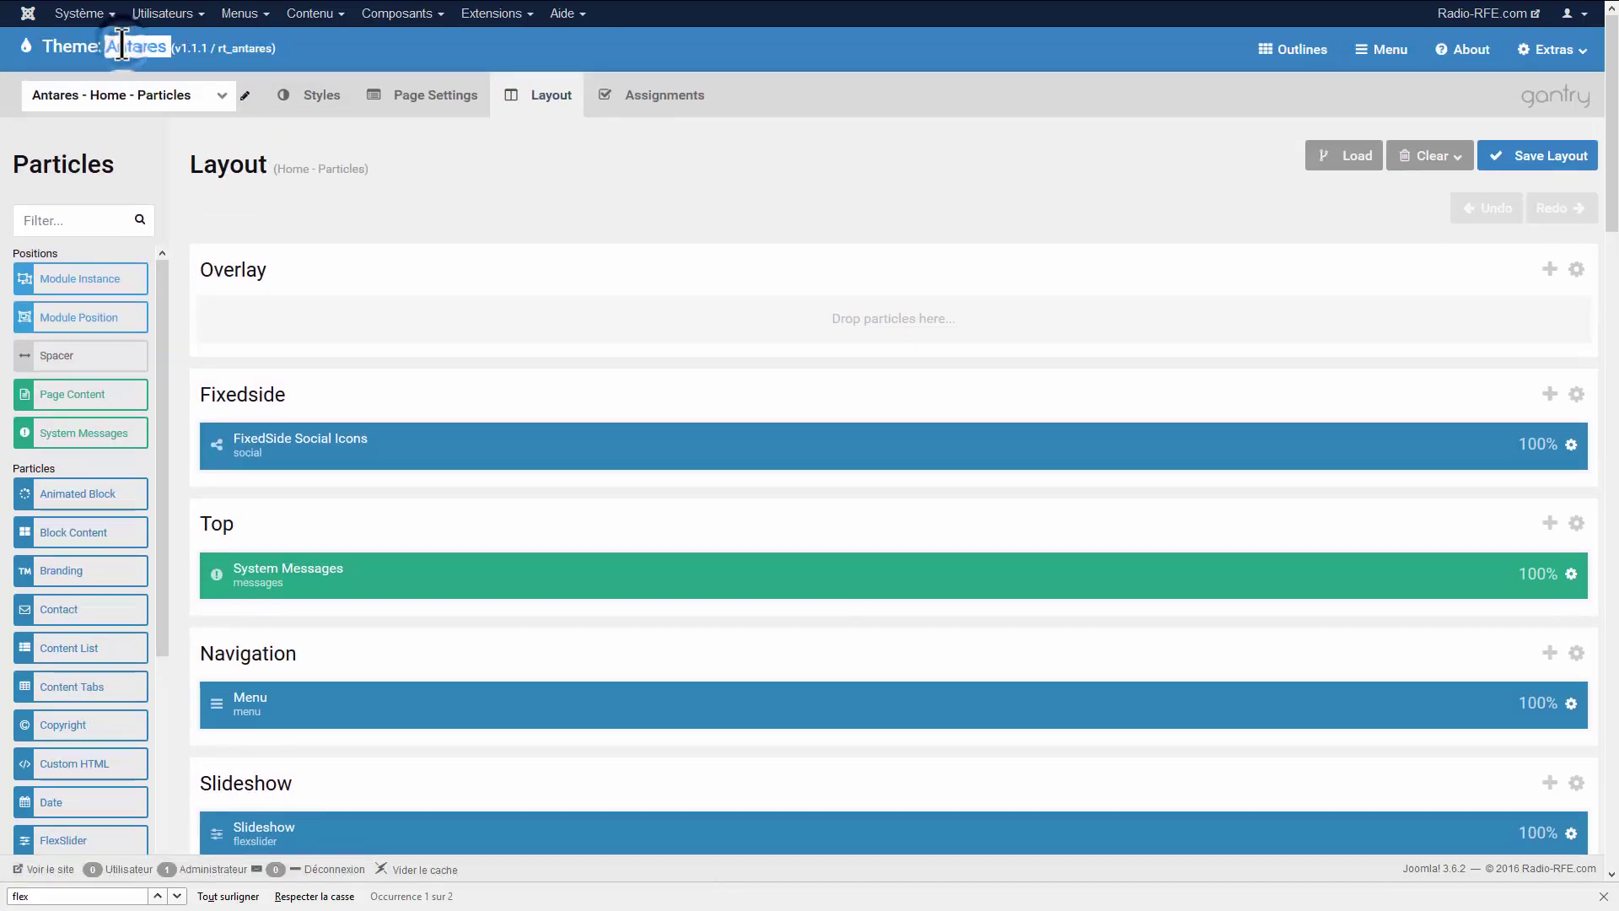
{"action": "scroll", "coordinate": [813, 369], "scroll_direction": "down", "scroll_amount": 6}
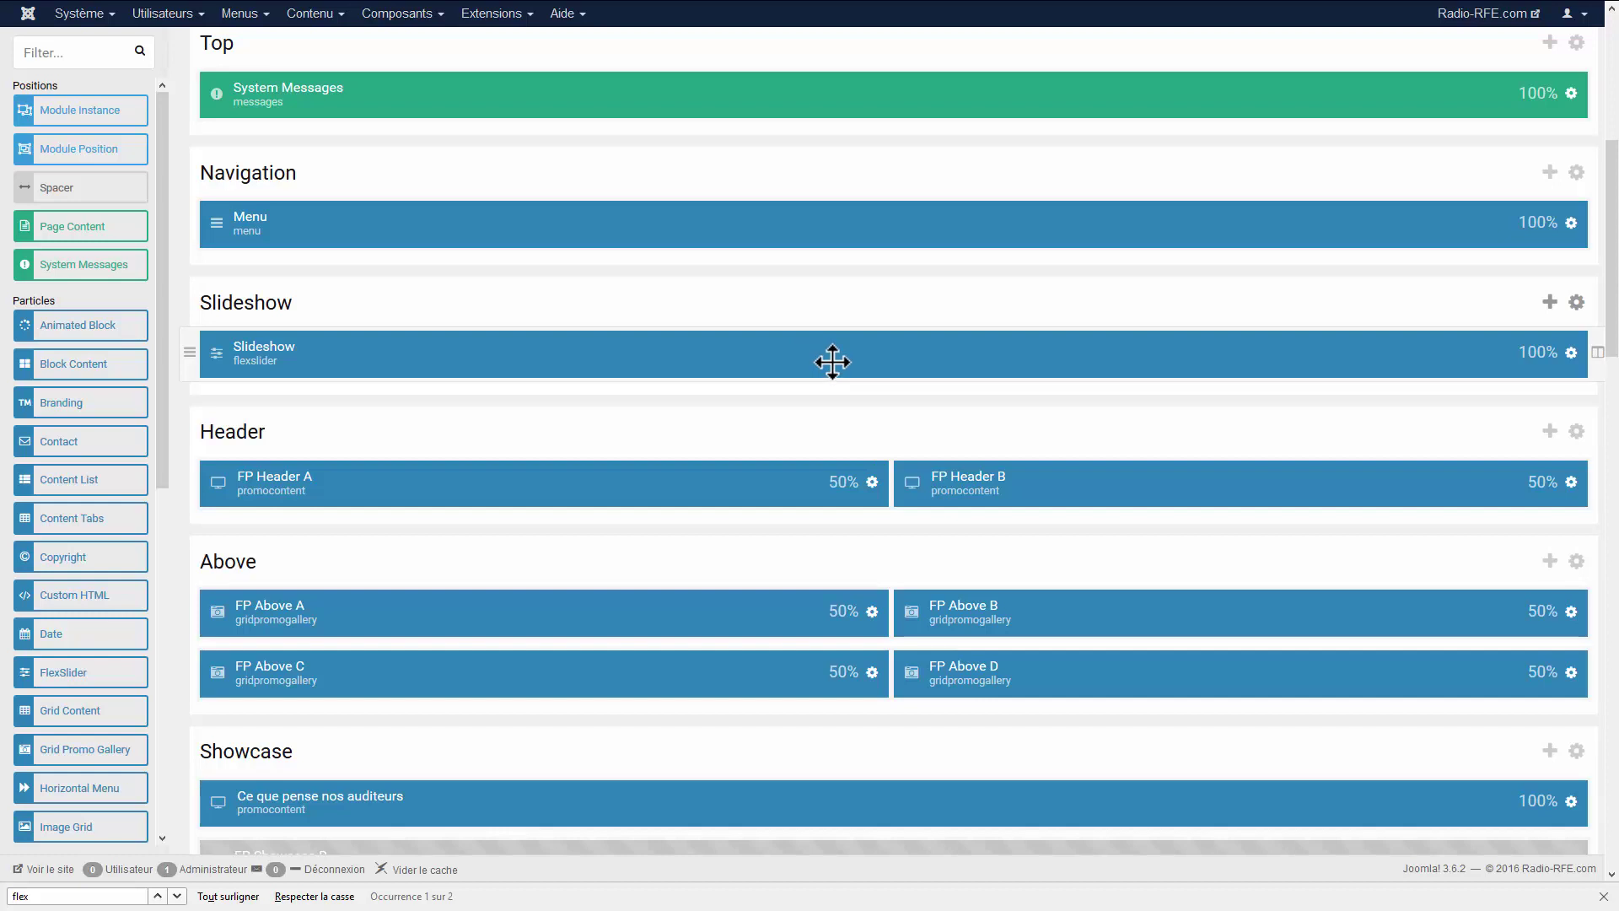
{"action": "scroll", "coordinate": [690, 419], "scroll_direction": "up", "scroll_amount": 6}
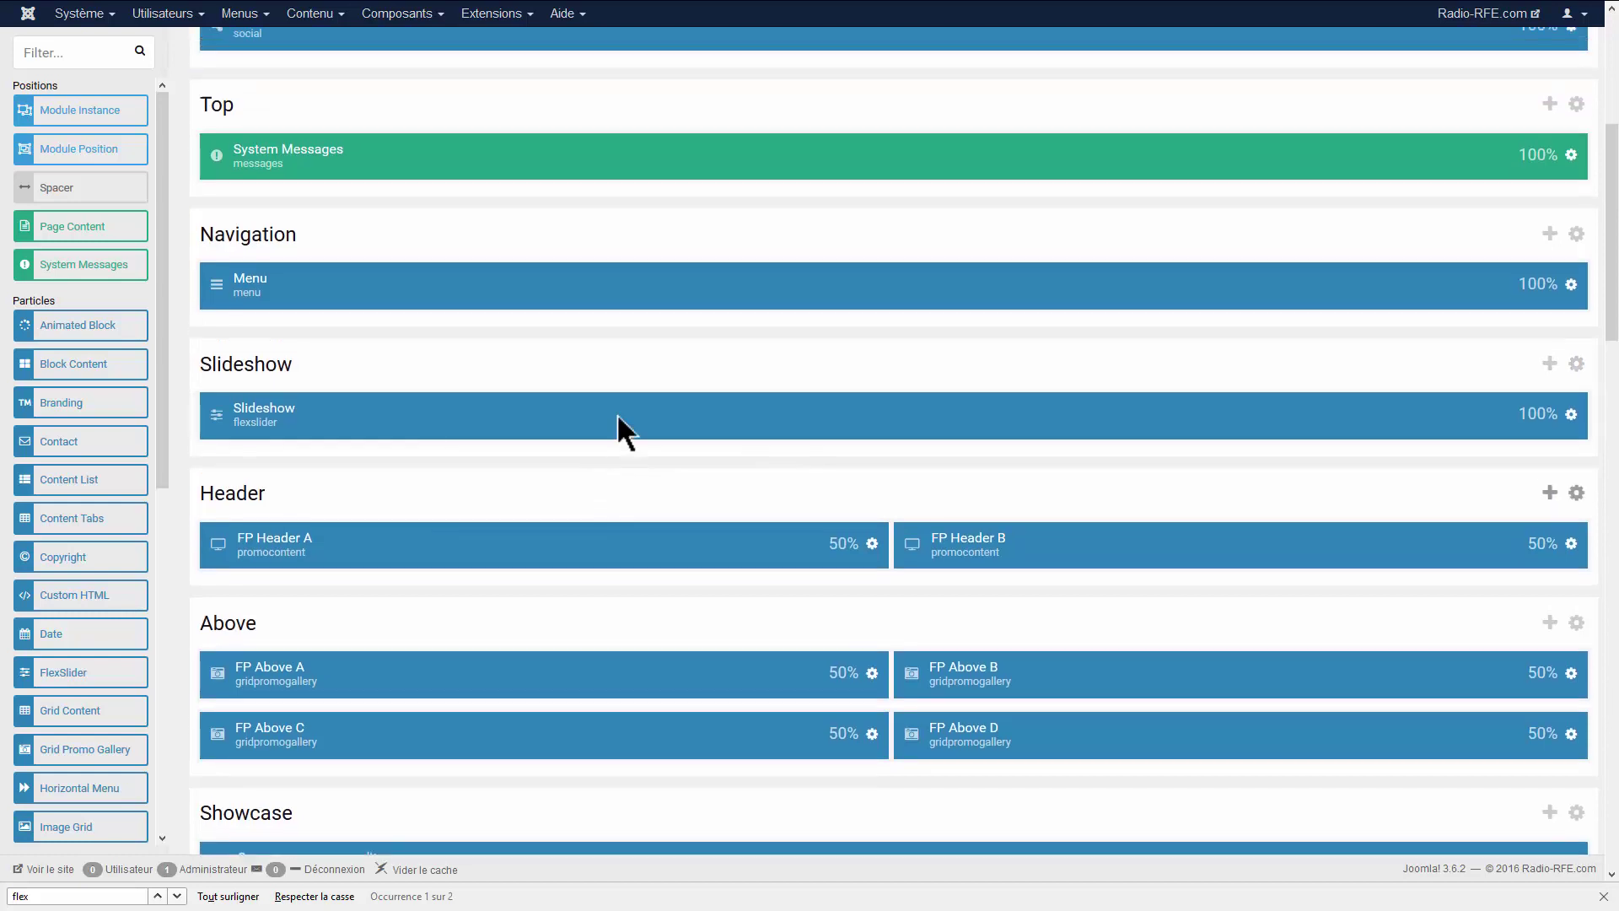
{"action": "scroll", "coordinate": [561, 371], "scroll_direction": "down", "scroll_amount": 1}
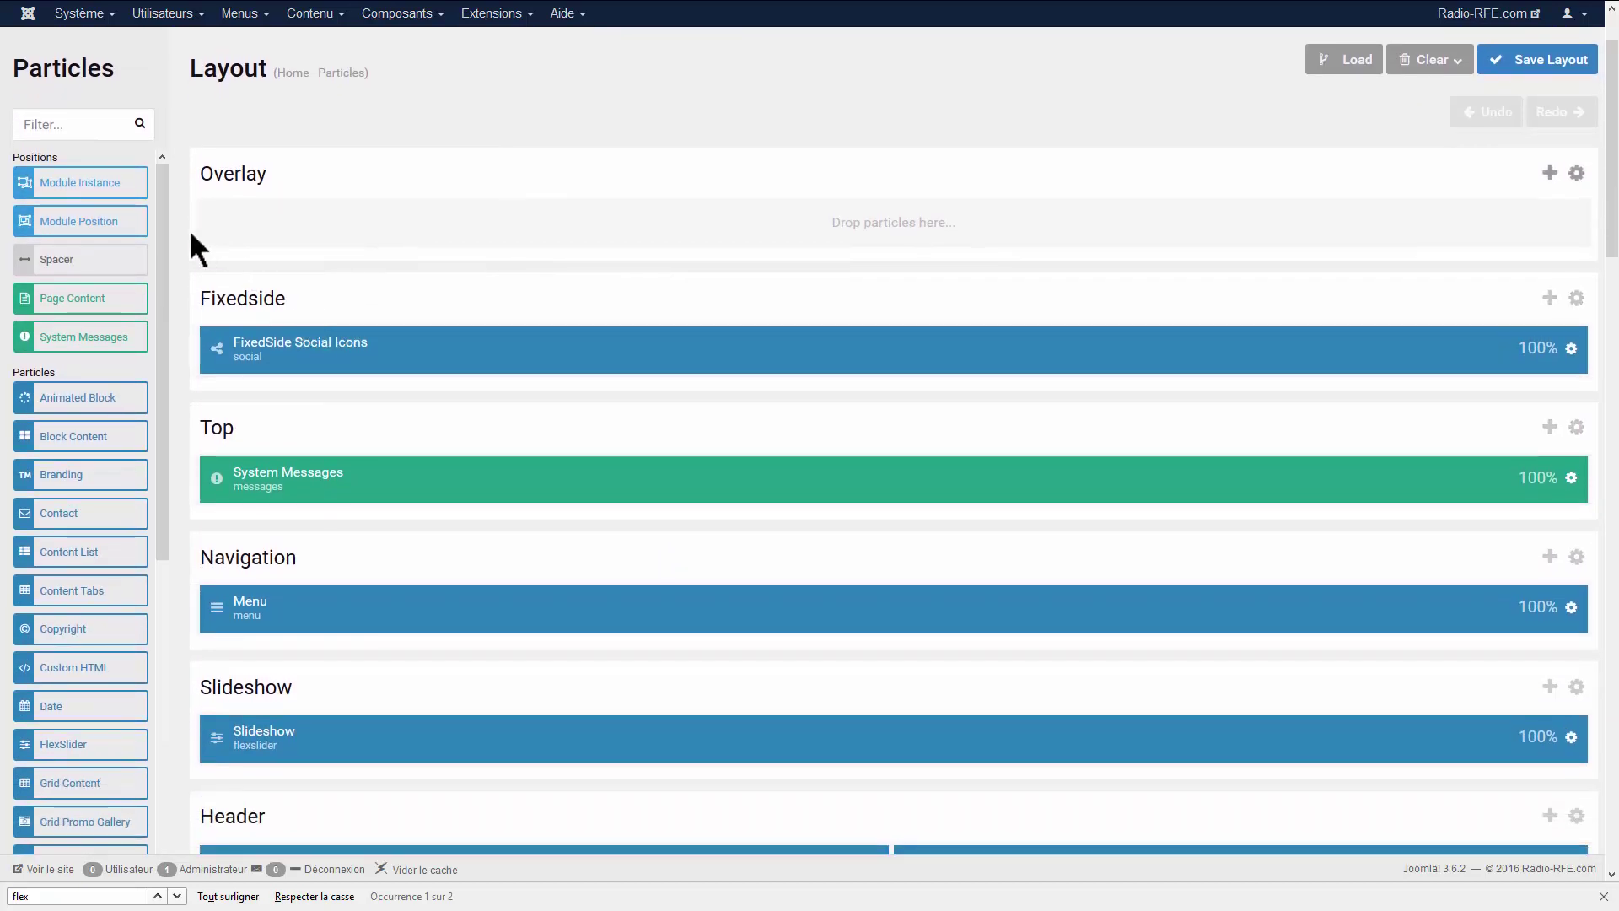
{"action": "mouse_move", "coordinate": [81, 219]}
{"action": "left_mouse_down"}
{"action": "mouse_move", "coordinate": [312, 242]}
{"action": "mouse_move", "coordinate": [66, 216]}
{"action": "left_mouse_up"}
{"action": "scroll", "coordinate": [333, 372], "scroll_direction": "down", "scroll_amount": 14}
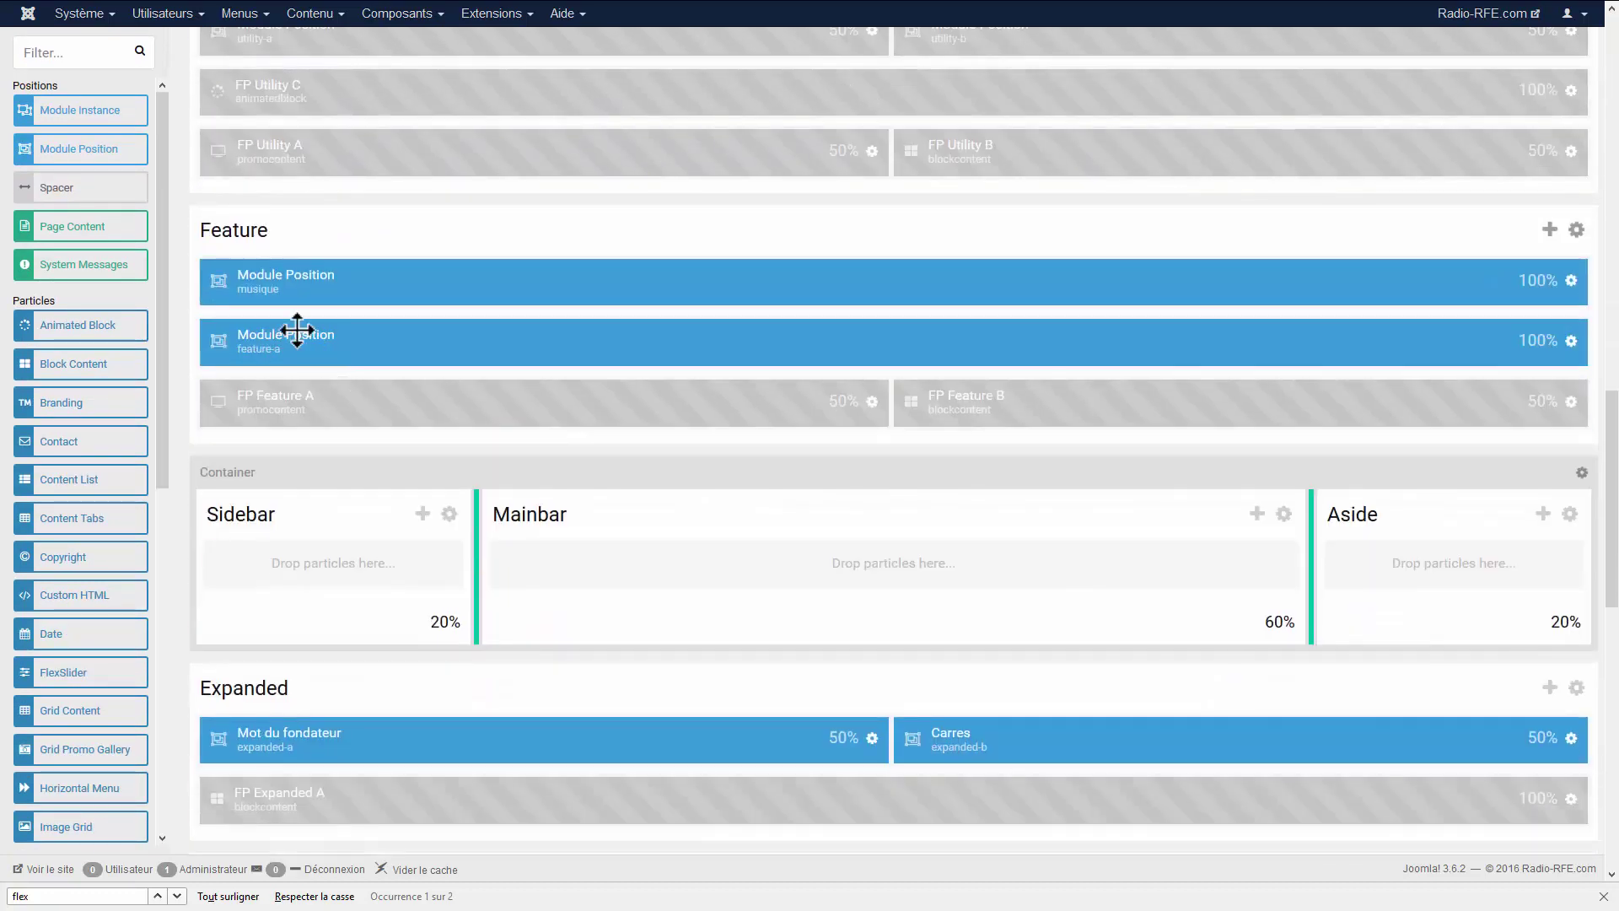
{"action": "scroll", "coordinate": [468, 526], "scroll_direction": "down", "scroll_amount": 2}
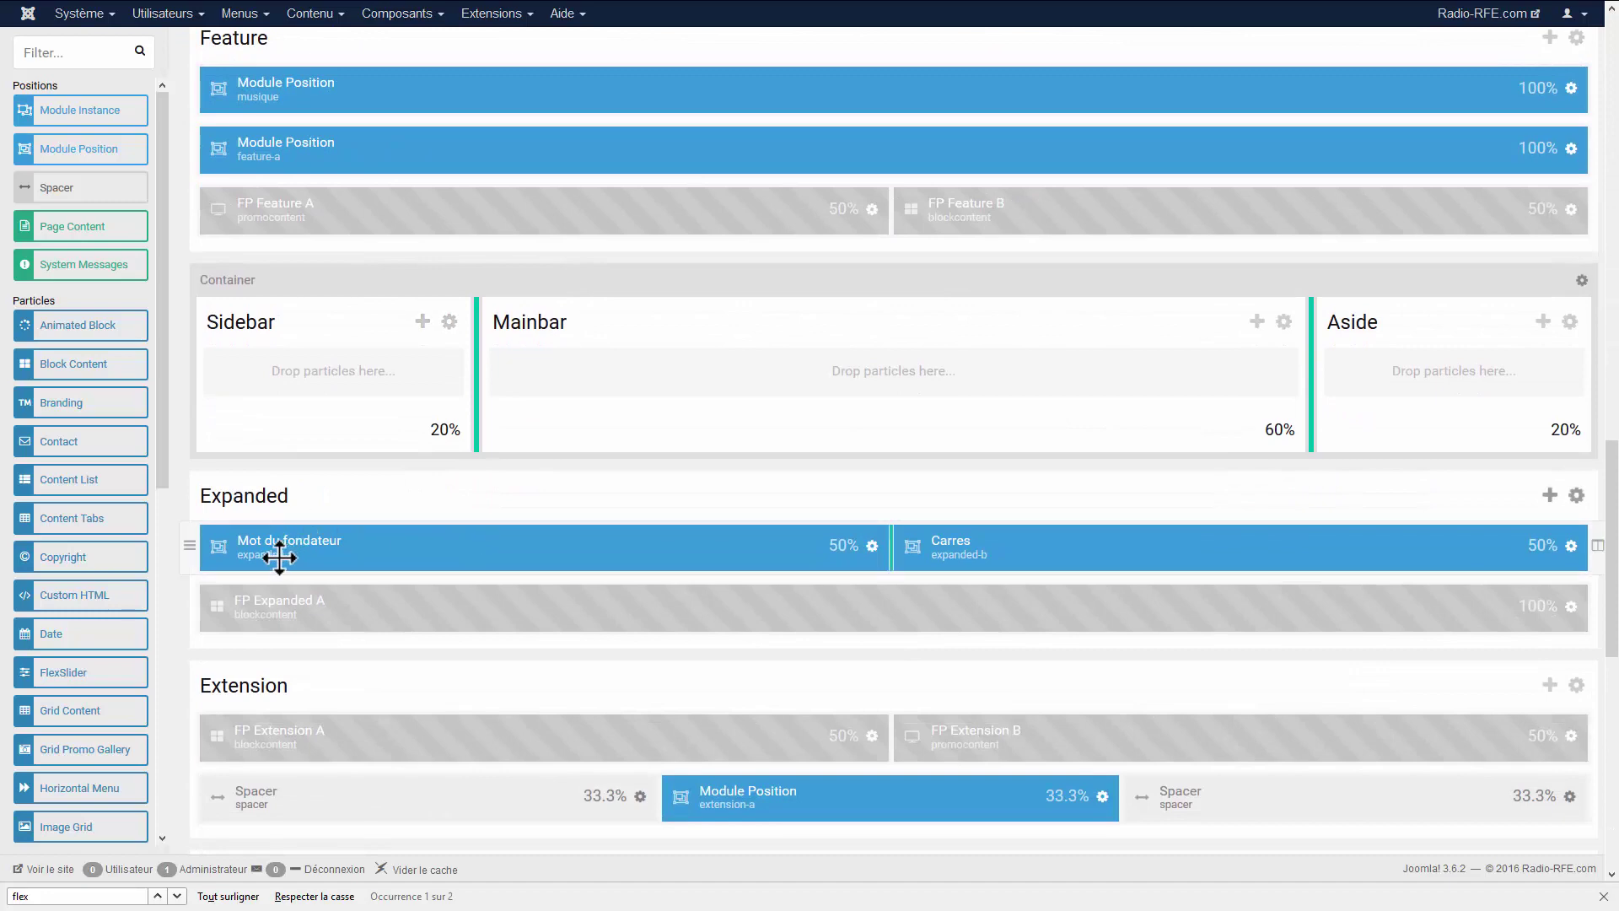
{"action": "scroll", "coordinate": [368, 386], "scroll_direction": "up", "scroll_amount": 15}
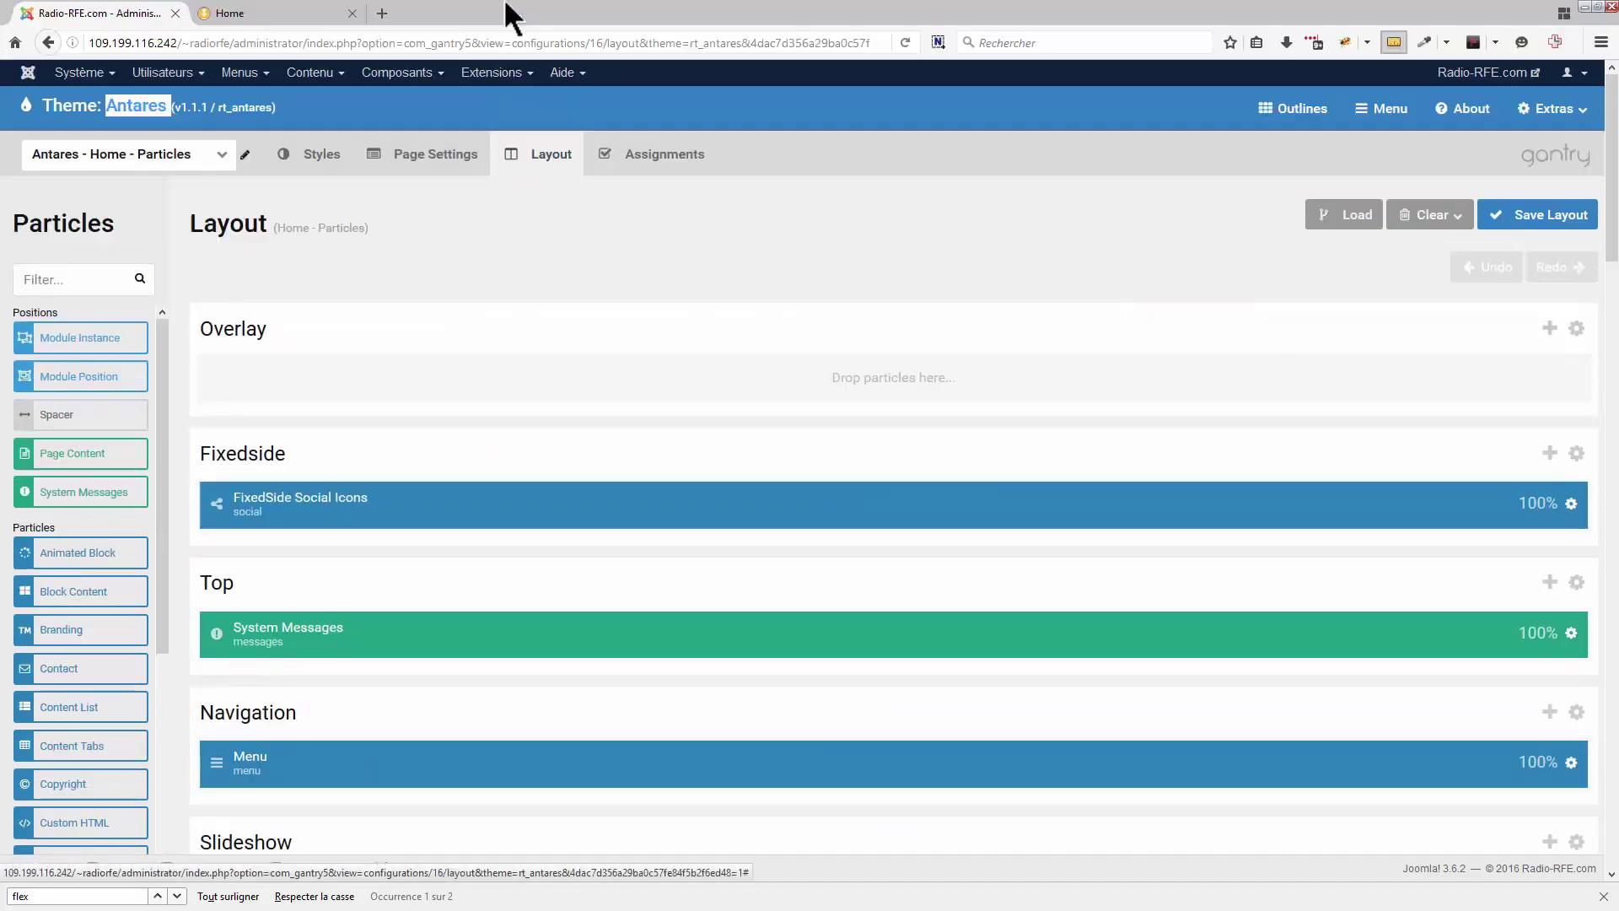
- Go to Joomla's site modules and start a new module of the Gantry 5 Particle type
{"action": "left_click", "coordinate": [491, 14]}
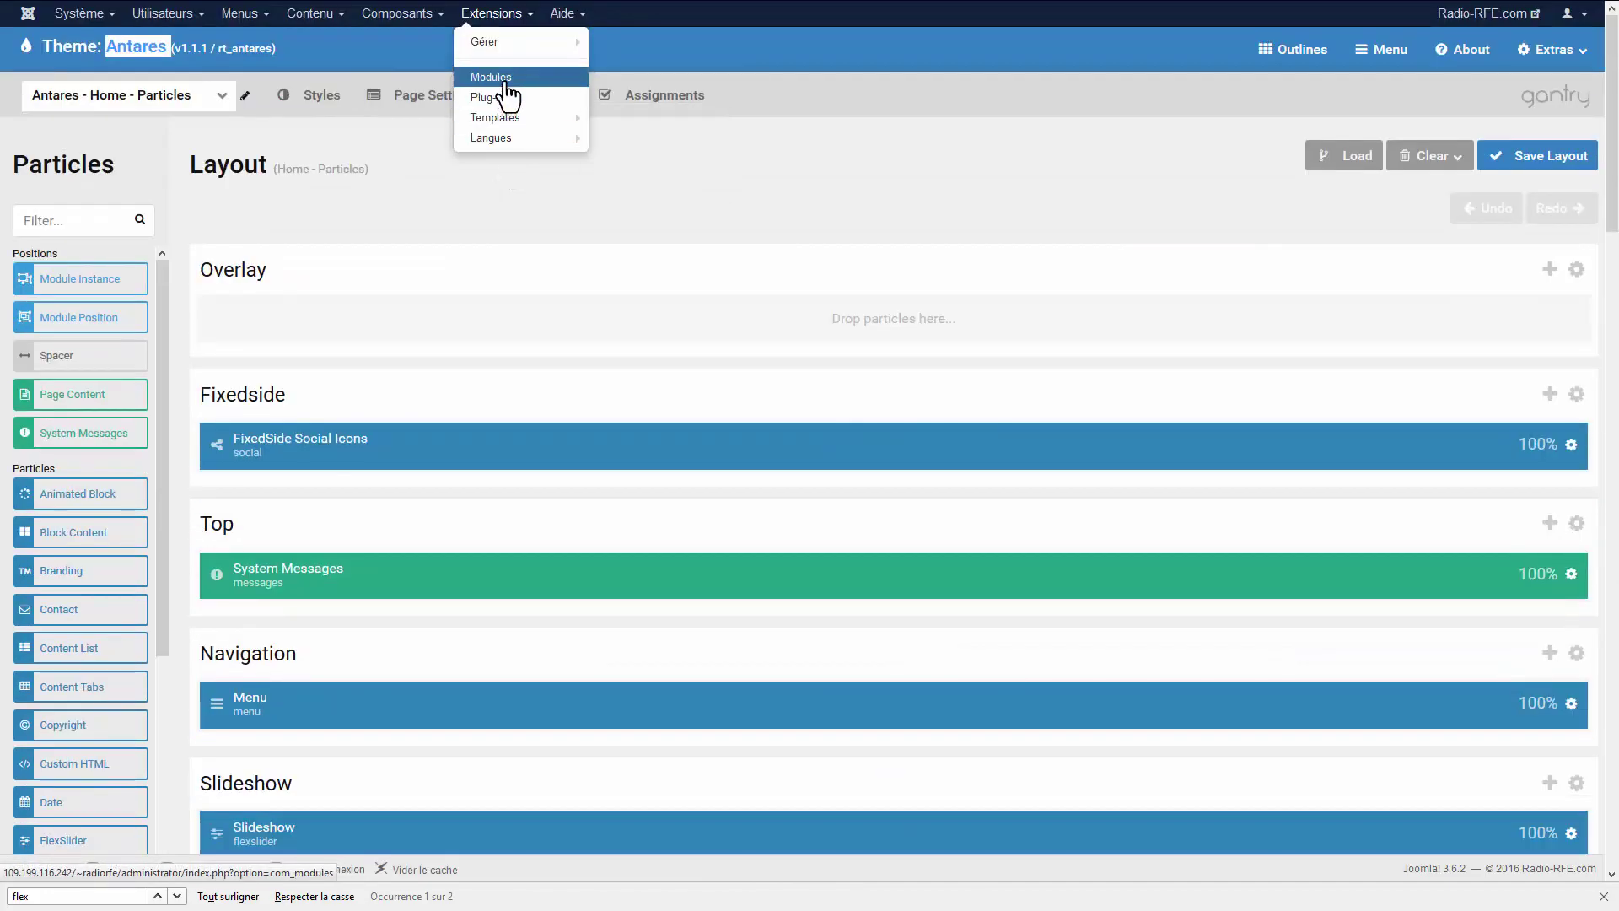
{"action": "left_click", "coordinate": [505, 97]}
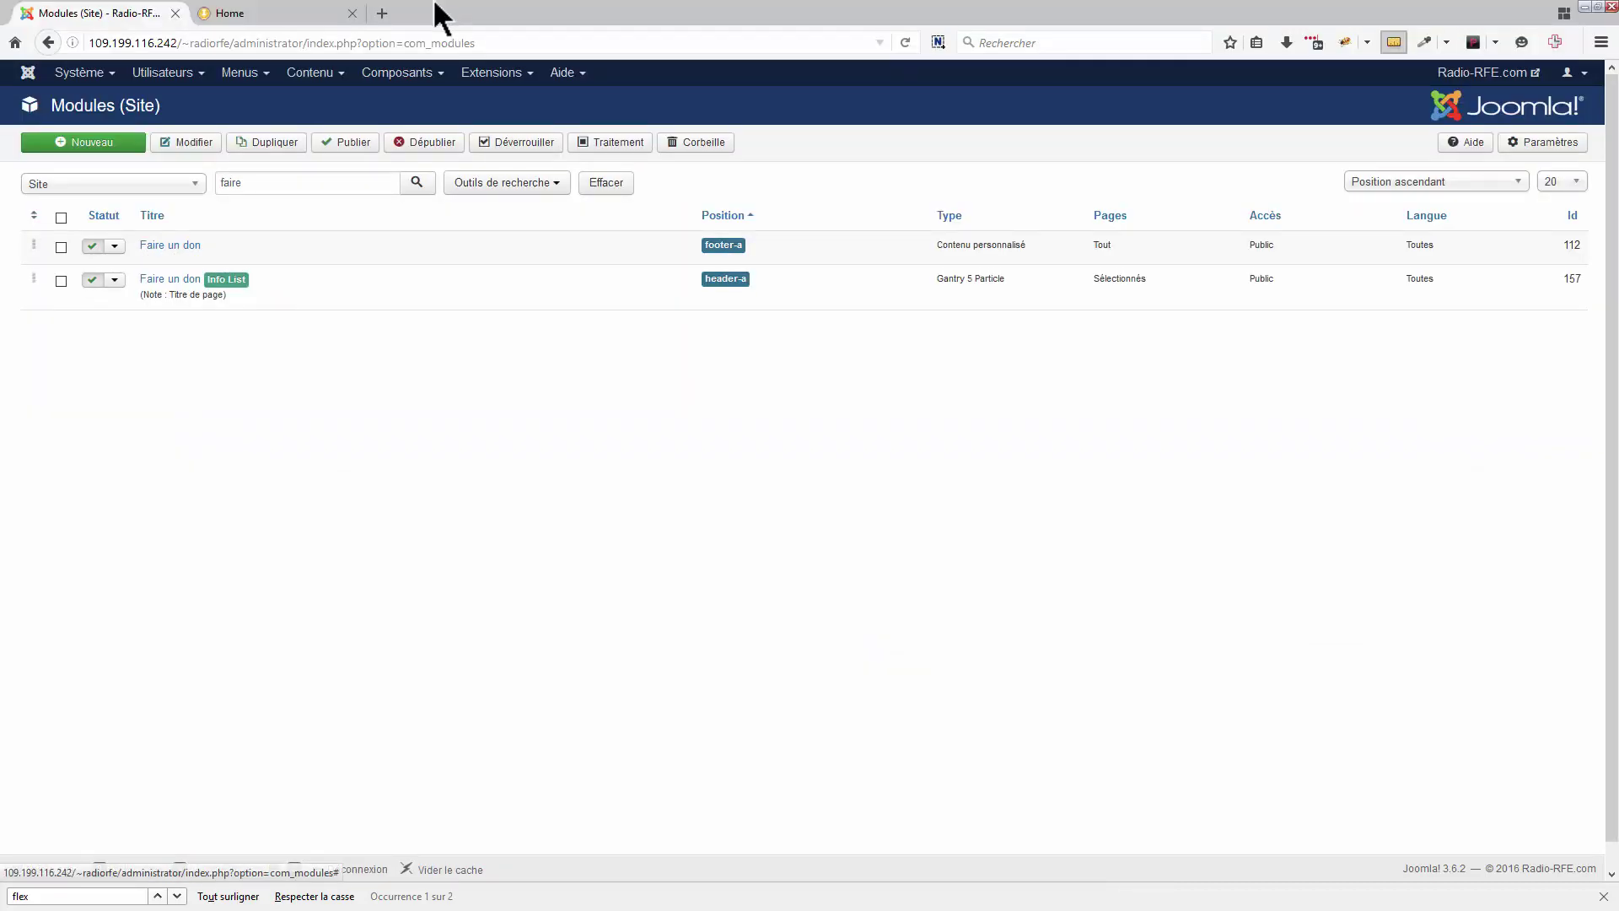
{"action": "left_click", "coordinate": [96, 89]}
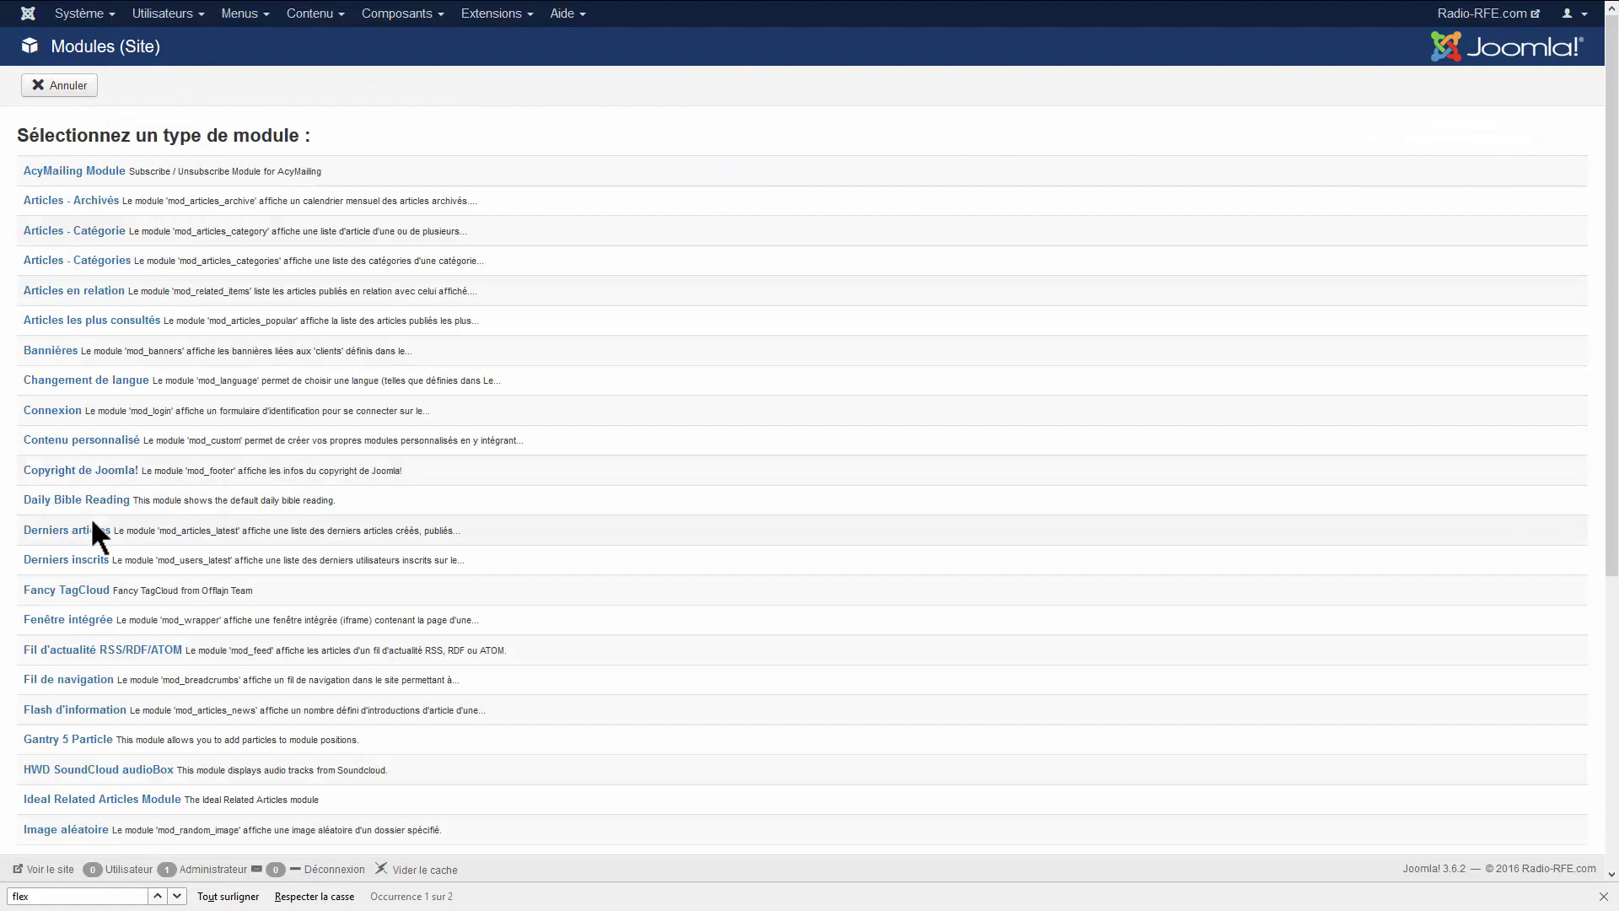
{"action": "scroll", "coordinate": [89, 516], "scroll_direction": "down", "scroll_amount": 4}
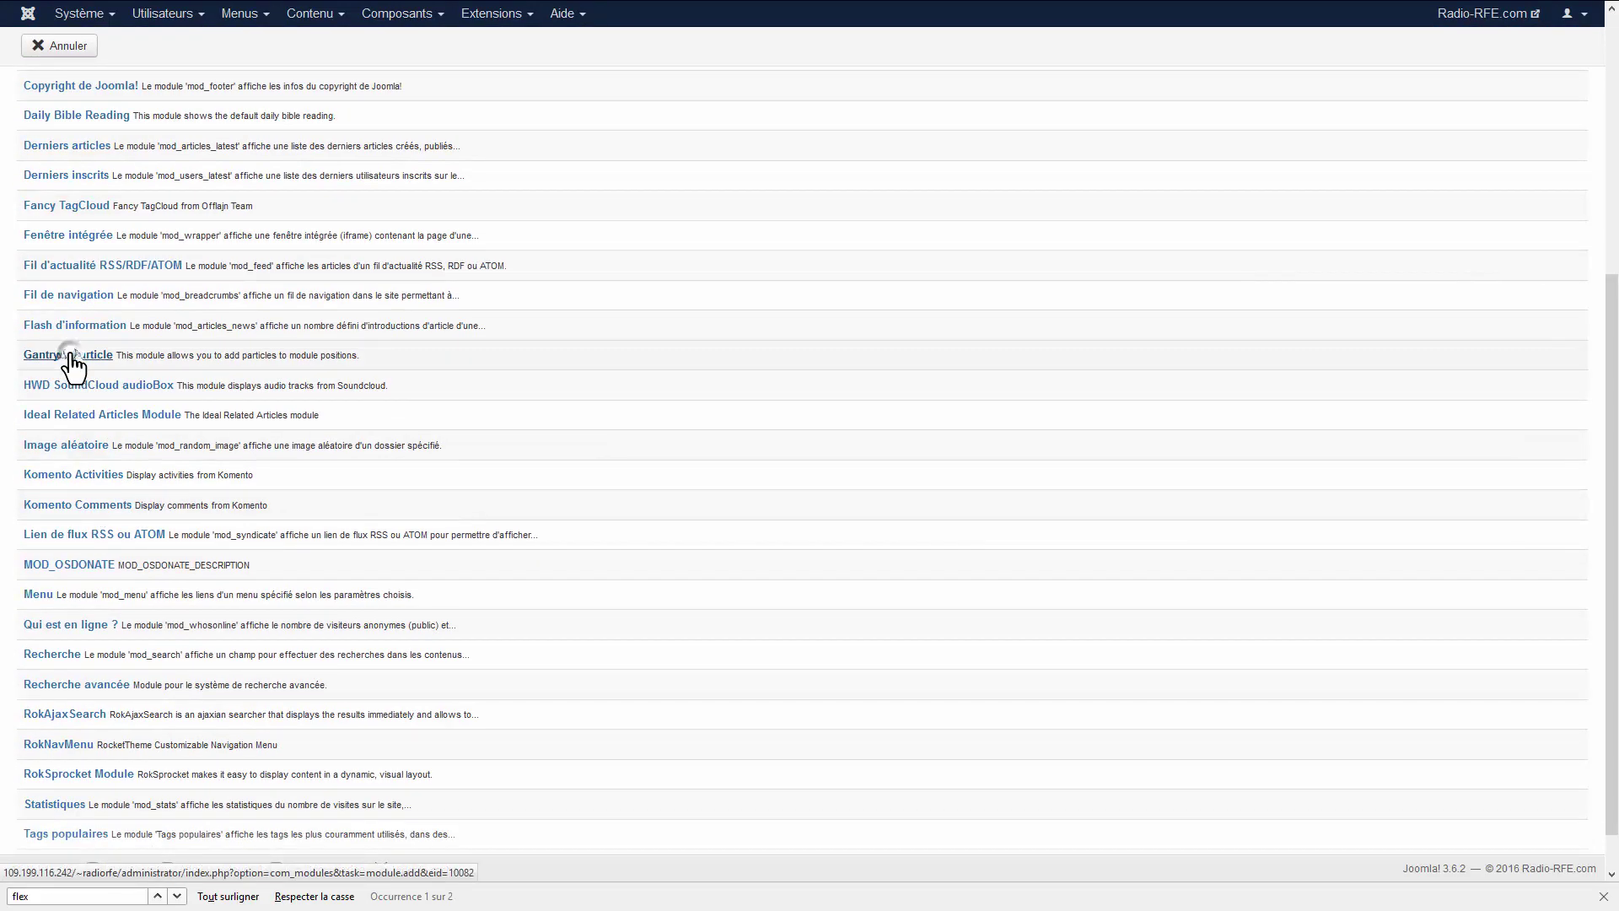
{"action": "left_click", "coordinate": [71, 356]}
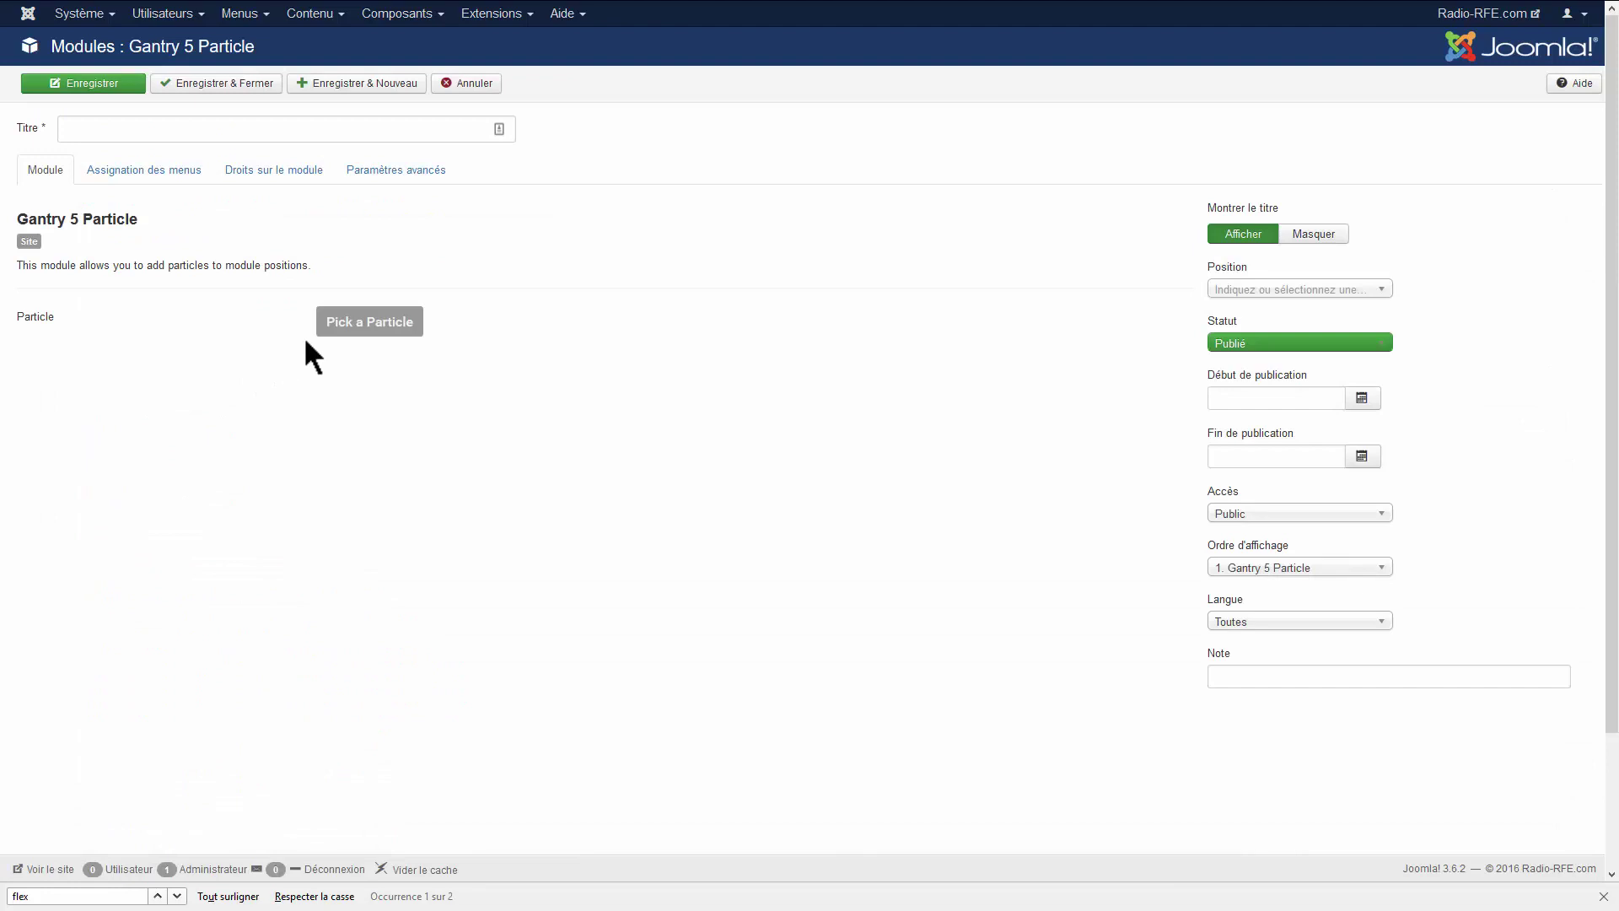
- Set the new Gantry 5 Particle module's position to expanded-a
{"action": "left_click", "coordinate": [1288, 289]}
{"action": "type", "text": "expan"}
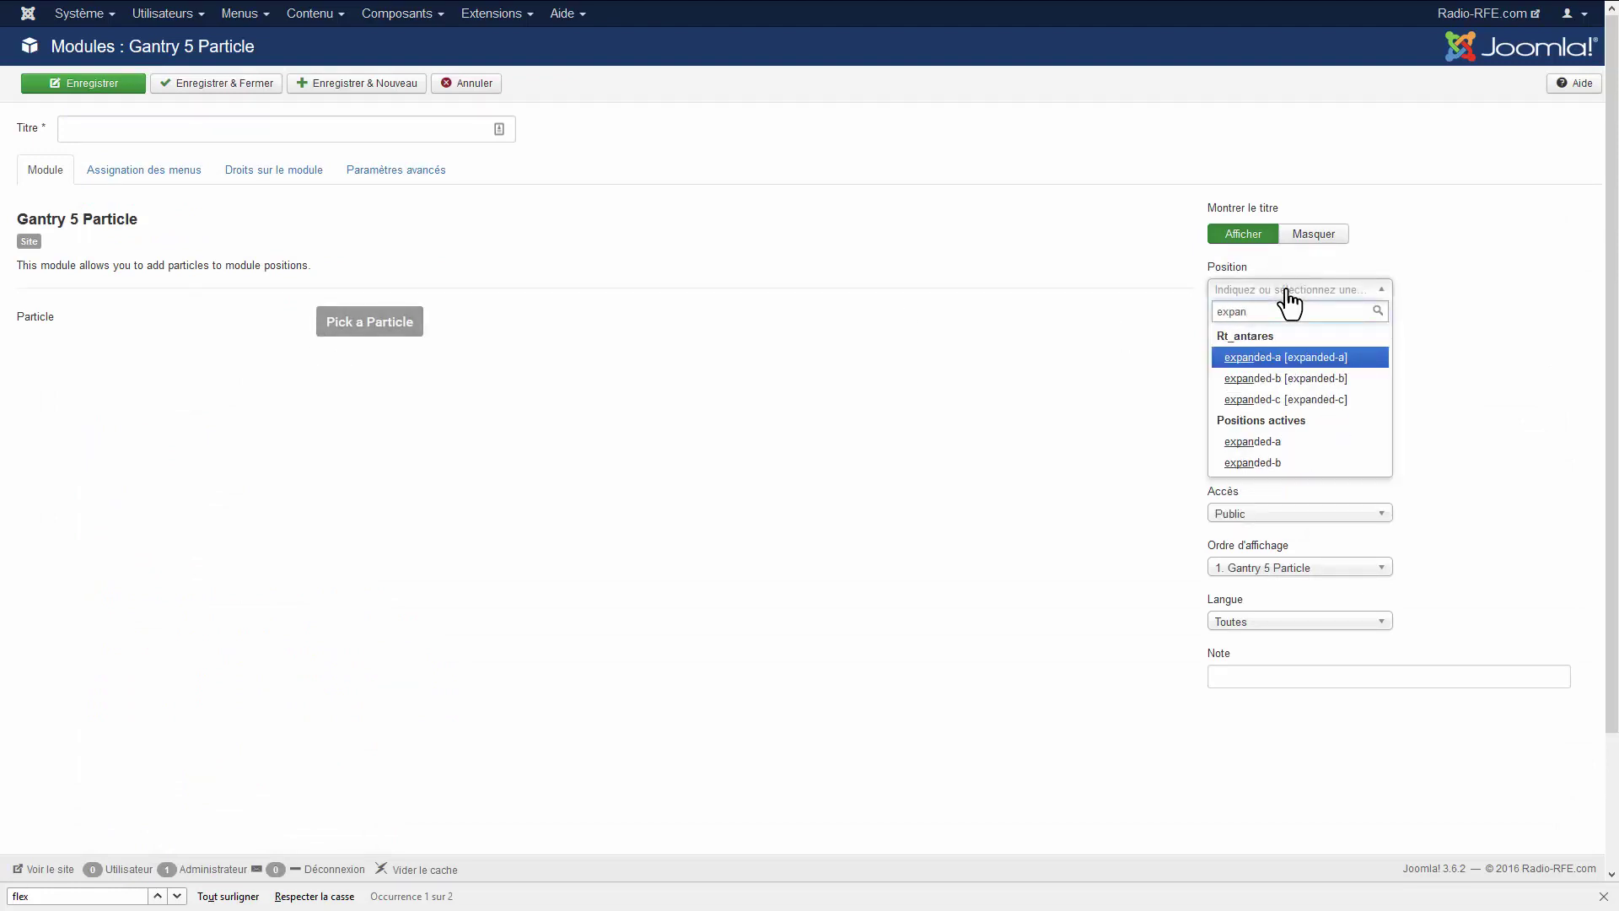
{"action": "left_click", "coordinate": [1269, 356]}
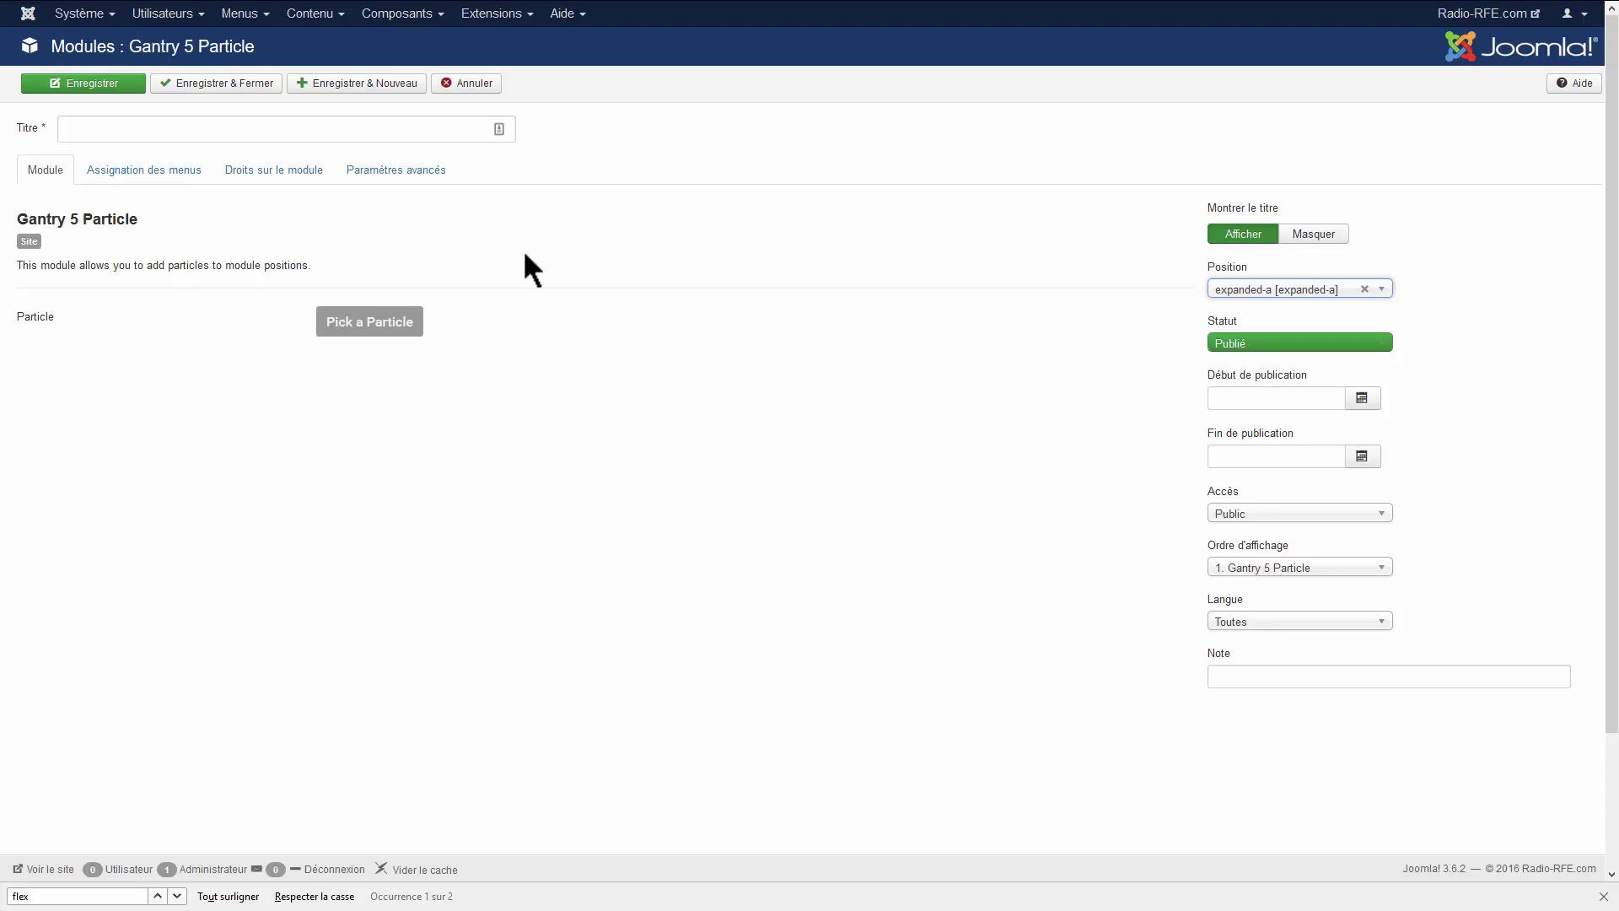
- Choose FlexSlider as the module's particle, review its settings, and close them without applying
{"action": "left_click", "coordinate": [346, 325]}
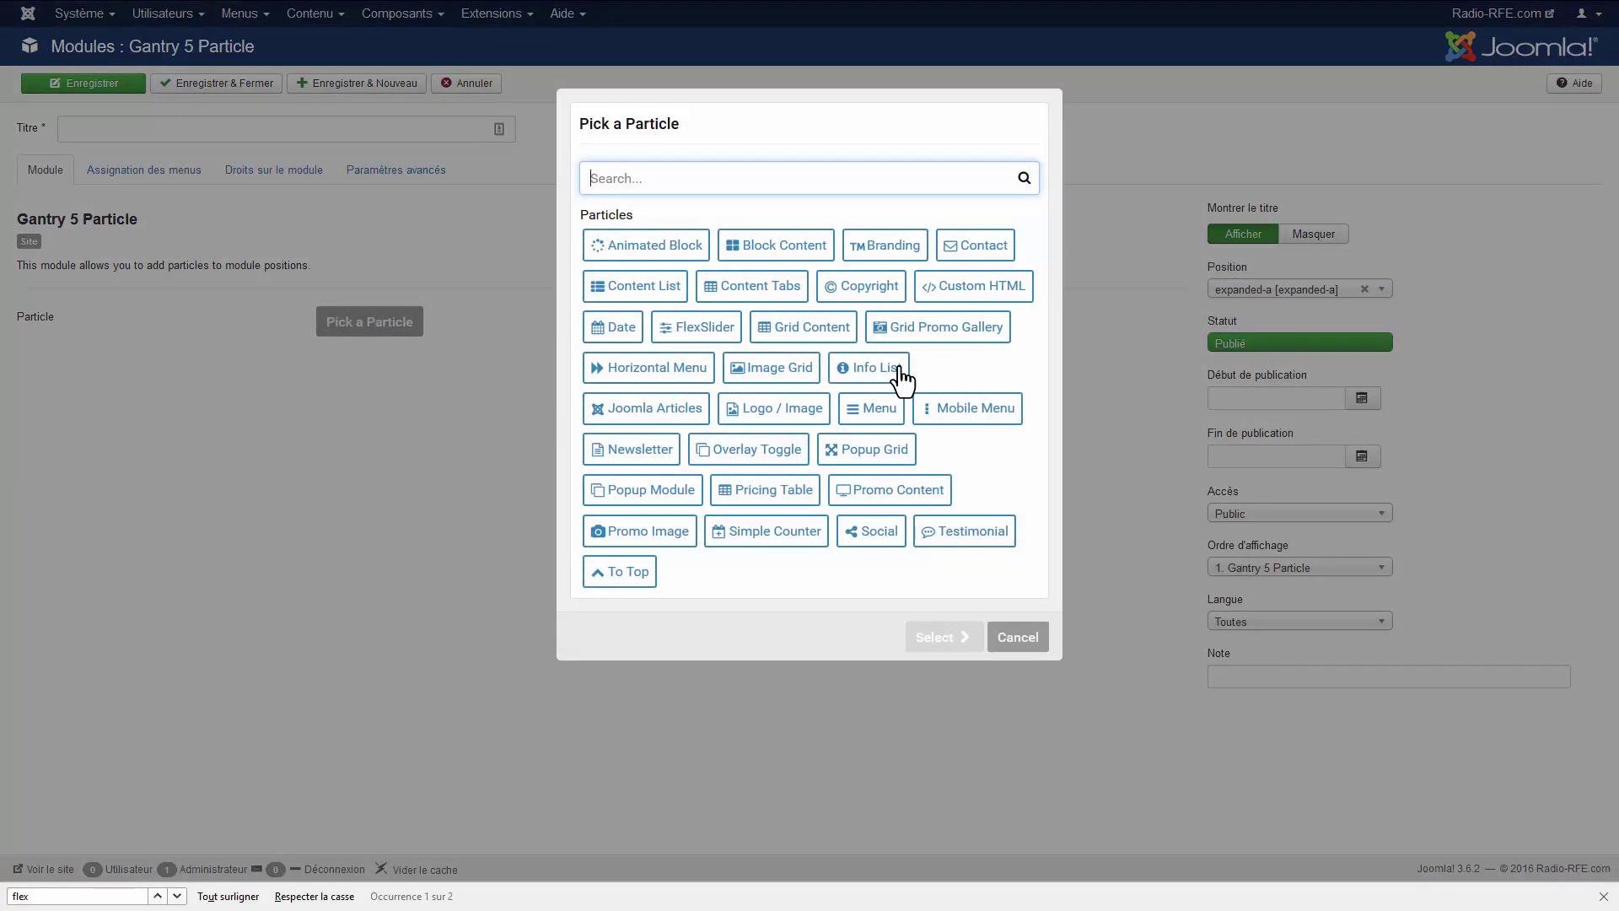
{"action": "left_click", "coordinate": [723, 335]}
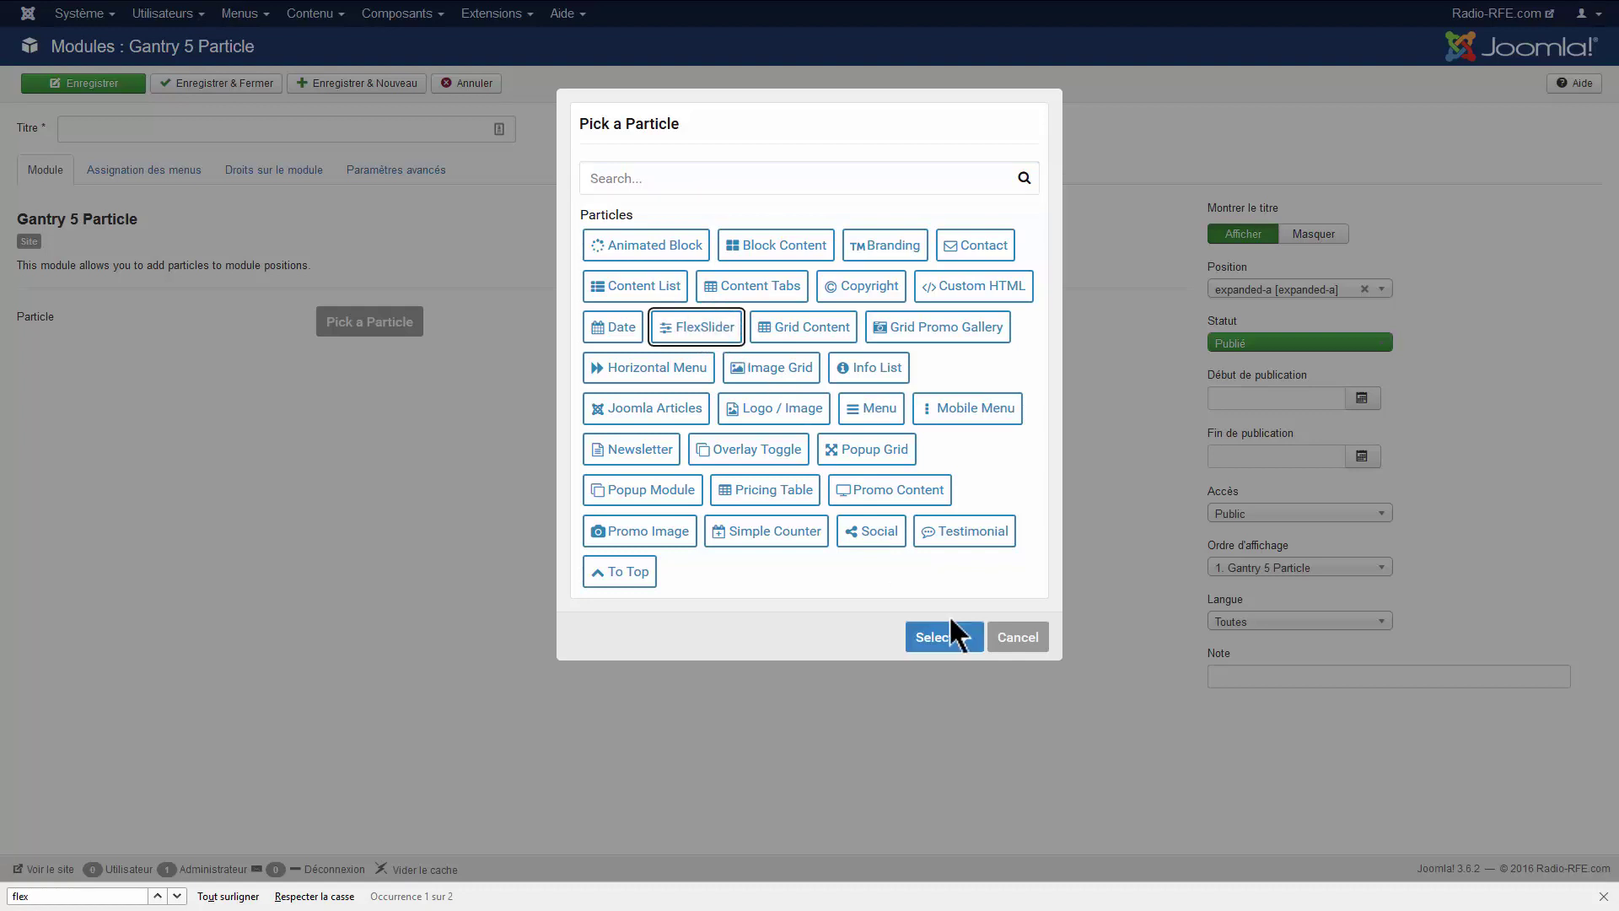
{"action": "left_click", "coordinate": [949, 654]}
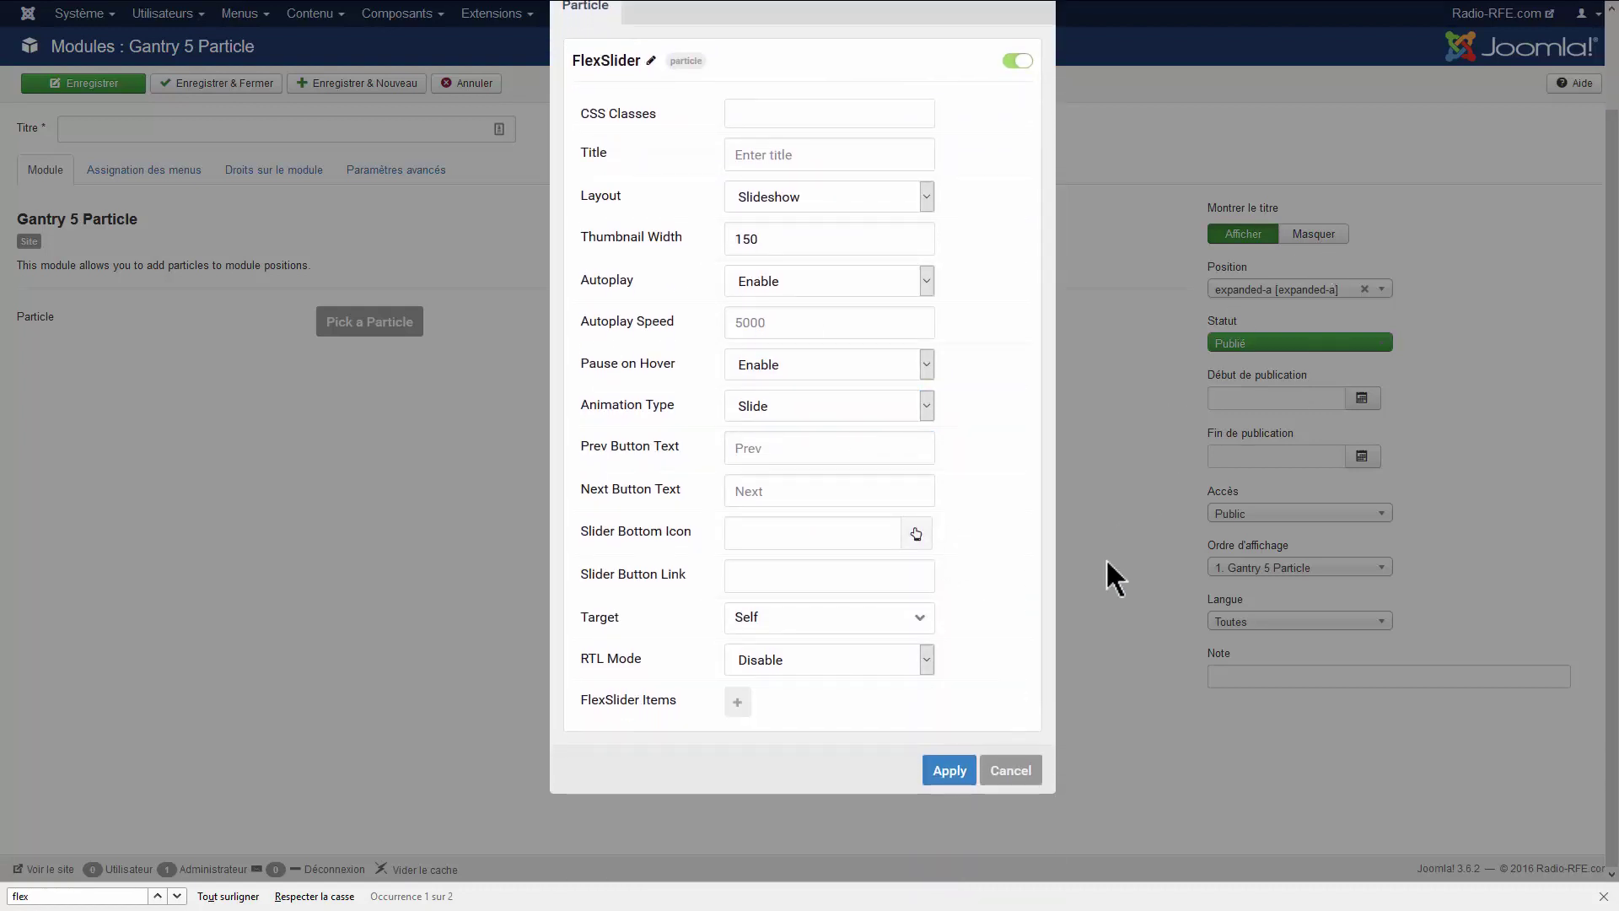
{"action": "left_click", "coordinate": [1013, 769]}
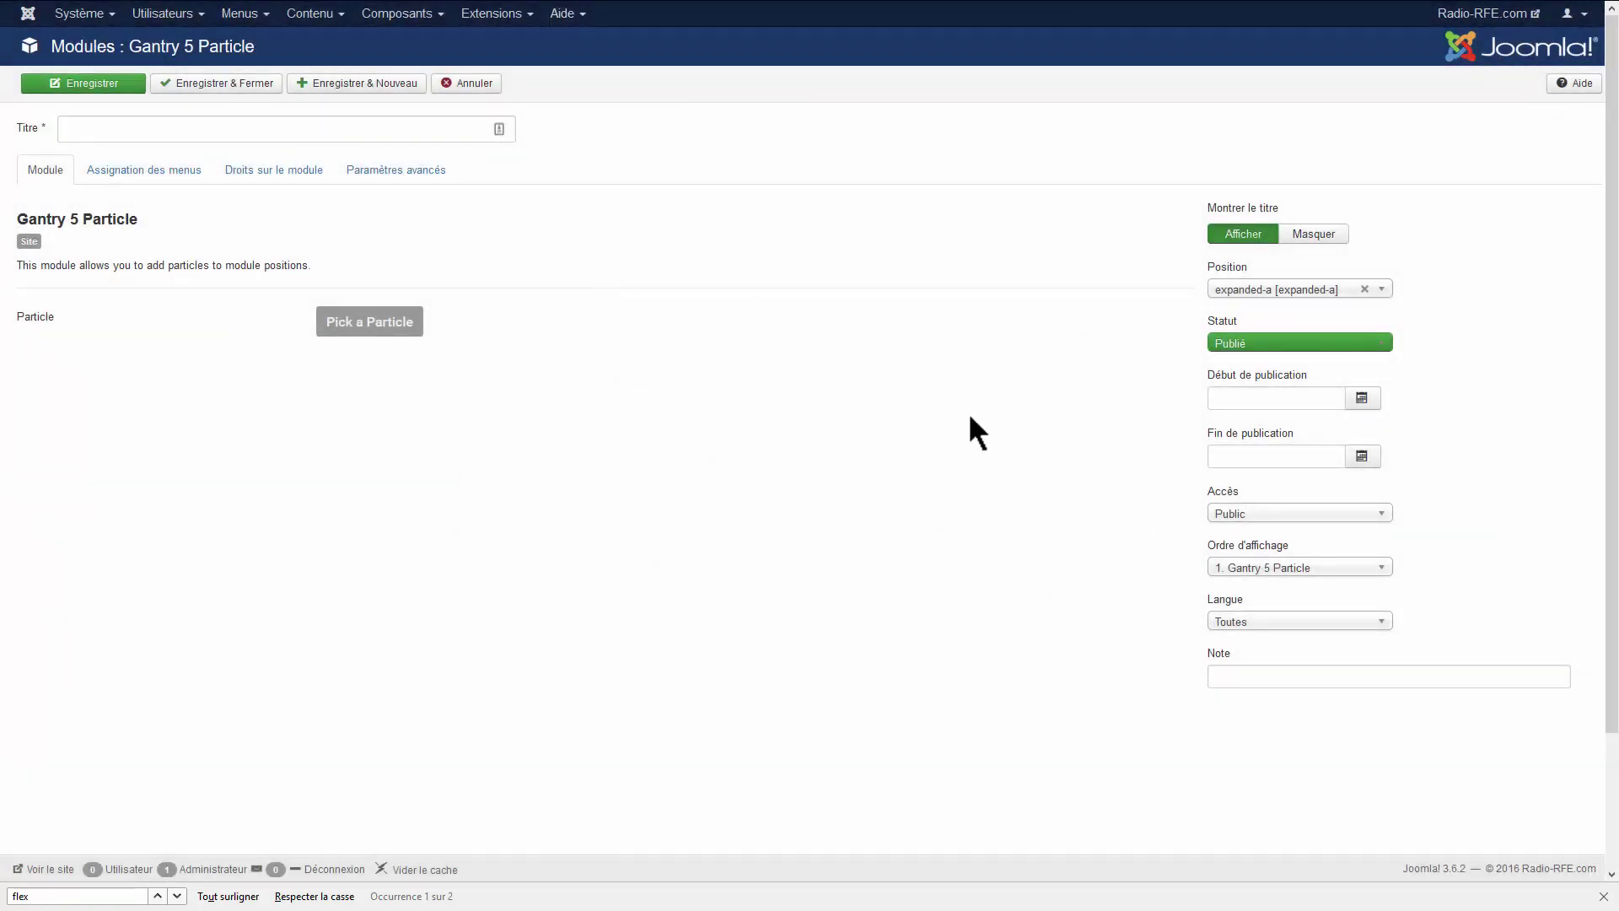
- Review the module's advanced parameters, and return to its menu assignment options
{"action": "left_click", "coordinate": [189, 176]}
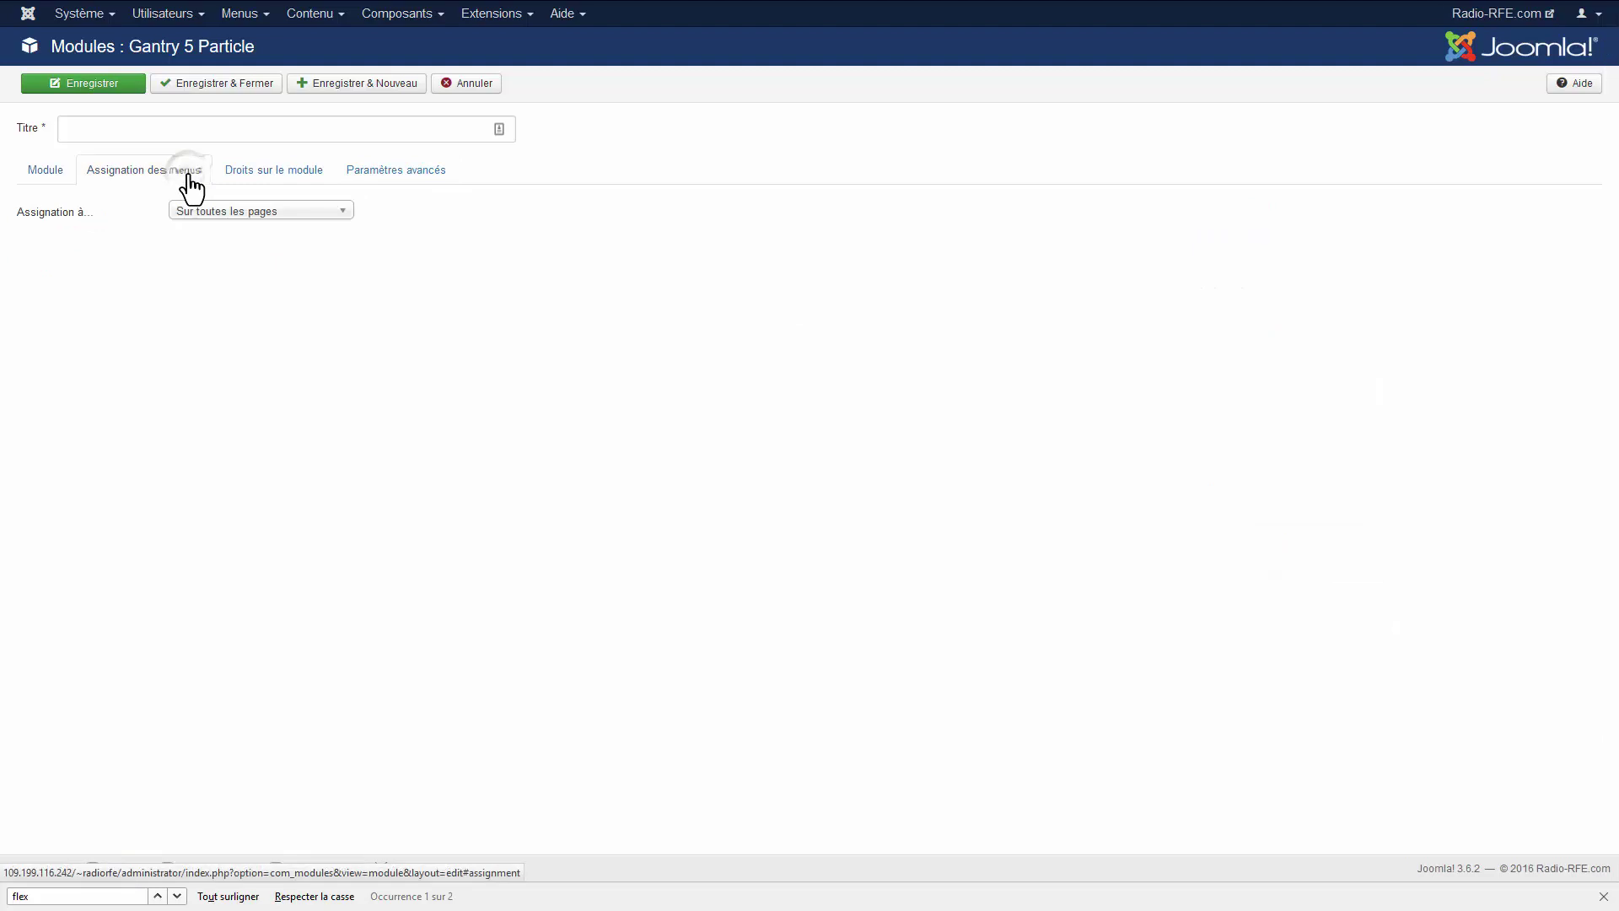
{"action": "left_click", "coordinate": [279, 176]}
{"action": "left_click", "coordinate": [387, 176]}
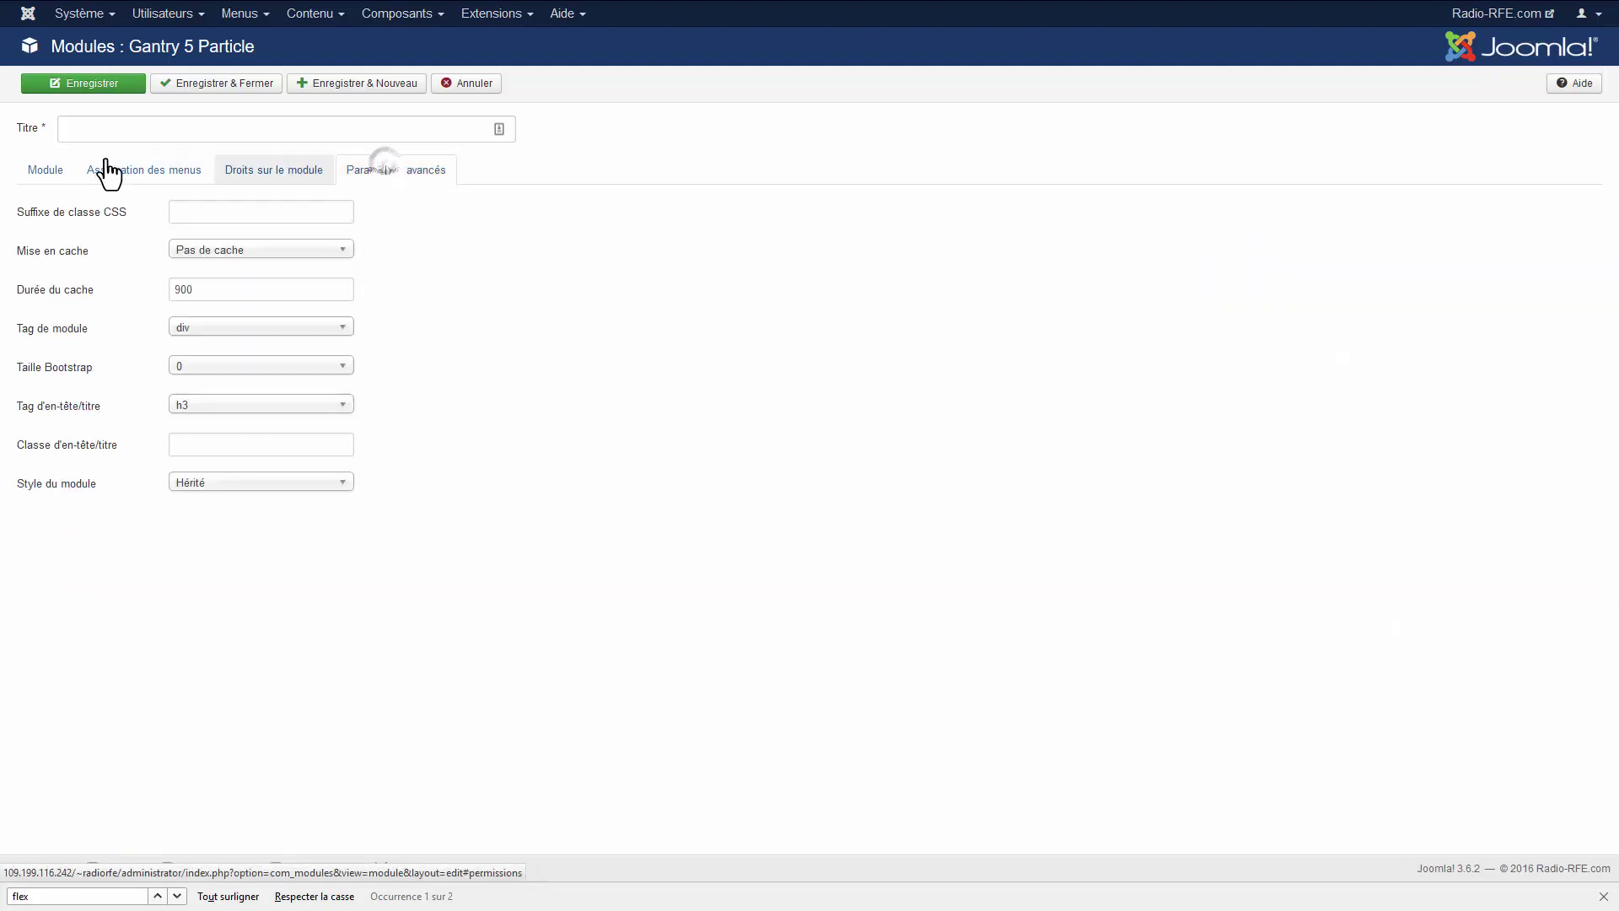
{"action": "left_click", "coordinate": [138, 172]}
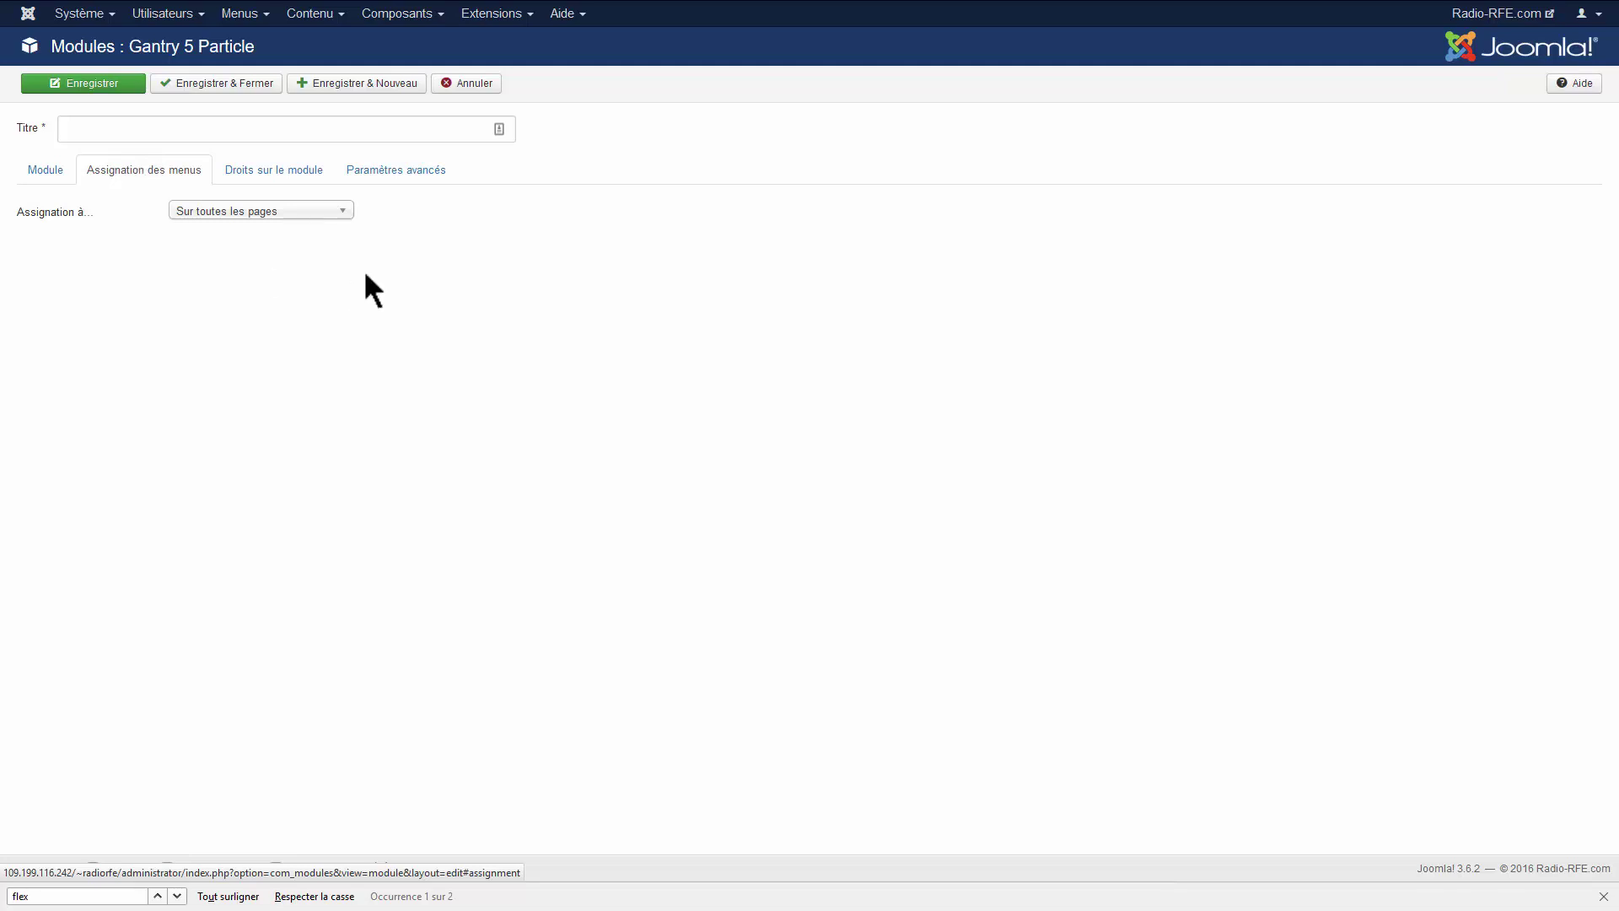
- Open the archilog.net website in a new browser tab
{"action": "left_click", "coordinate": [387, 14]}
{"action": "type", "text": "n"}
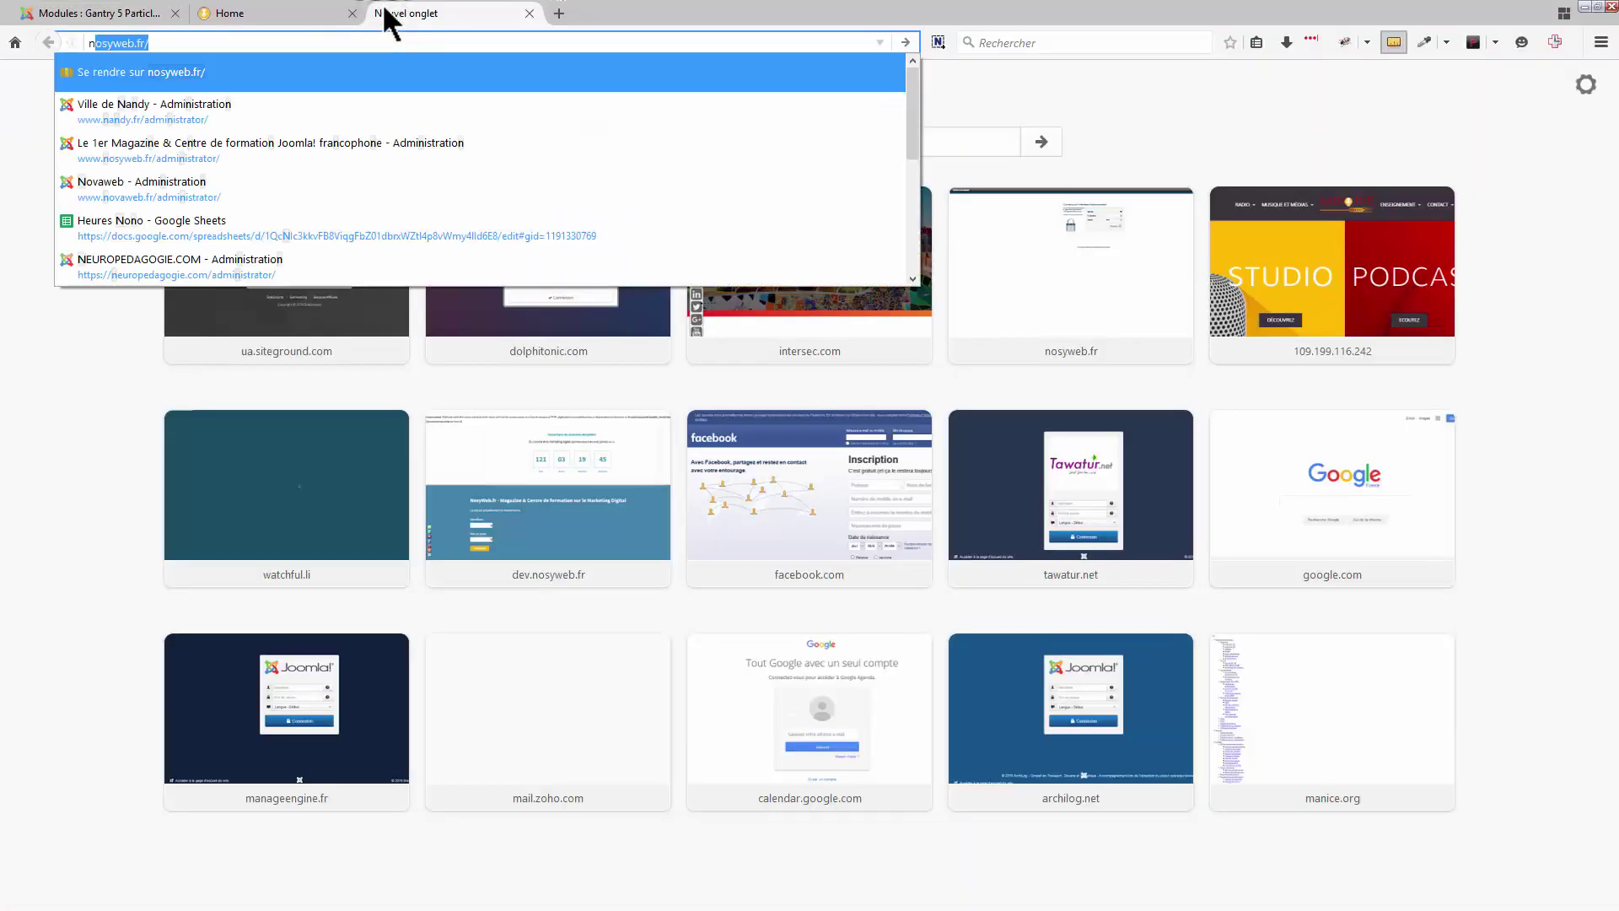
{"action": "key", "text": "BackSpace"}
{"action": "key", "text": "BackSpace"}
{"action": "type", "text": "archilog.net/"}
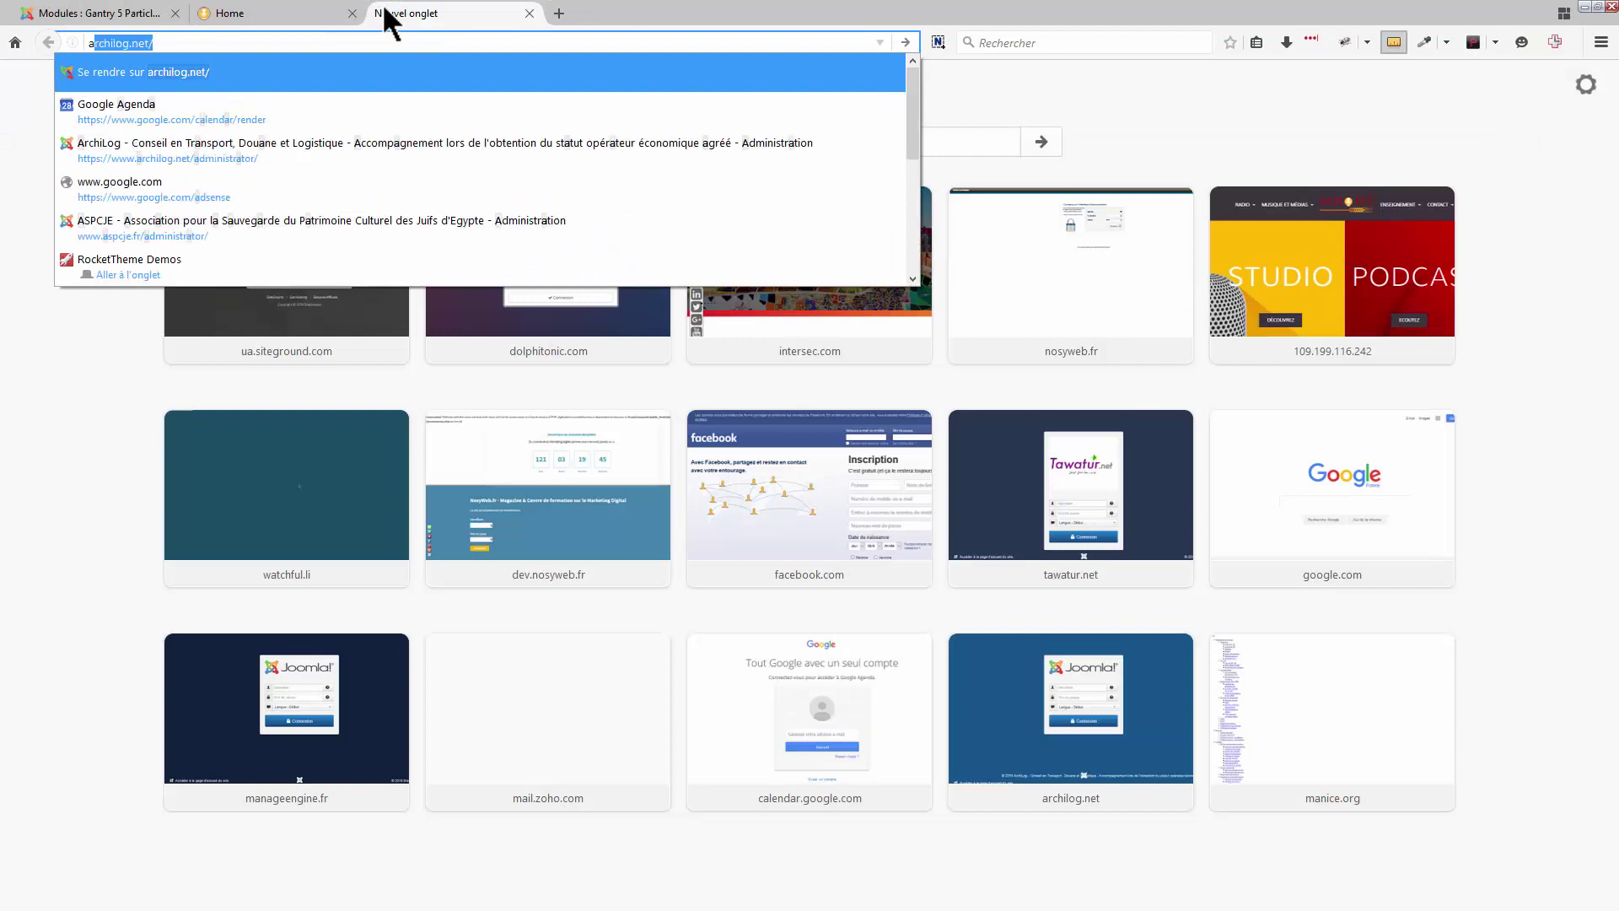
{"action": "key", "text": "Return"}
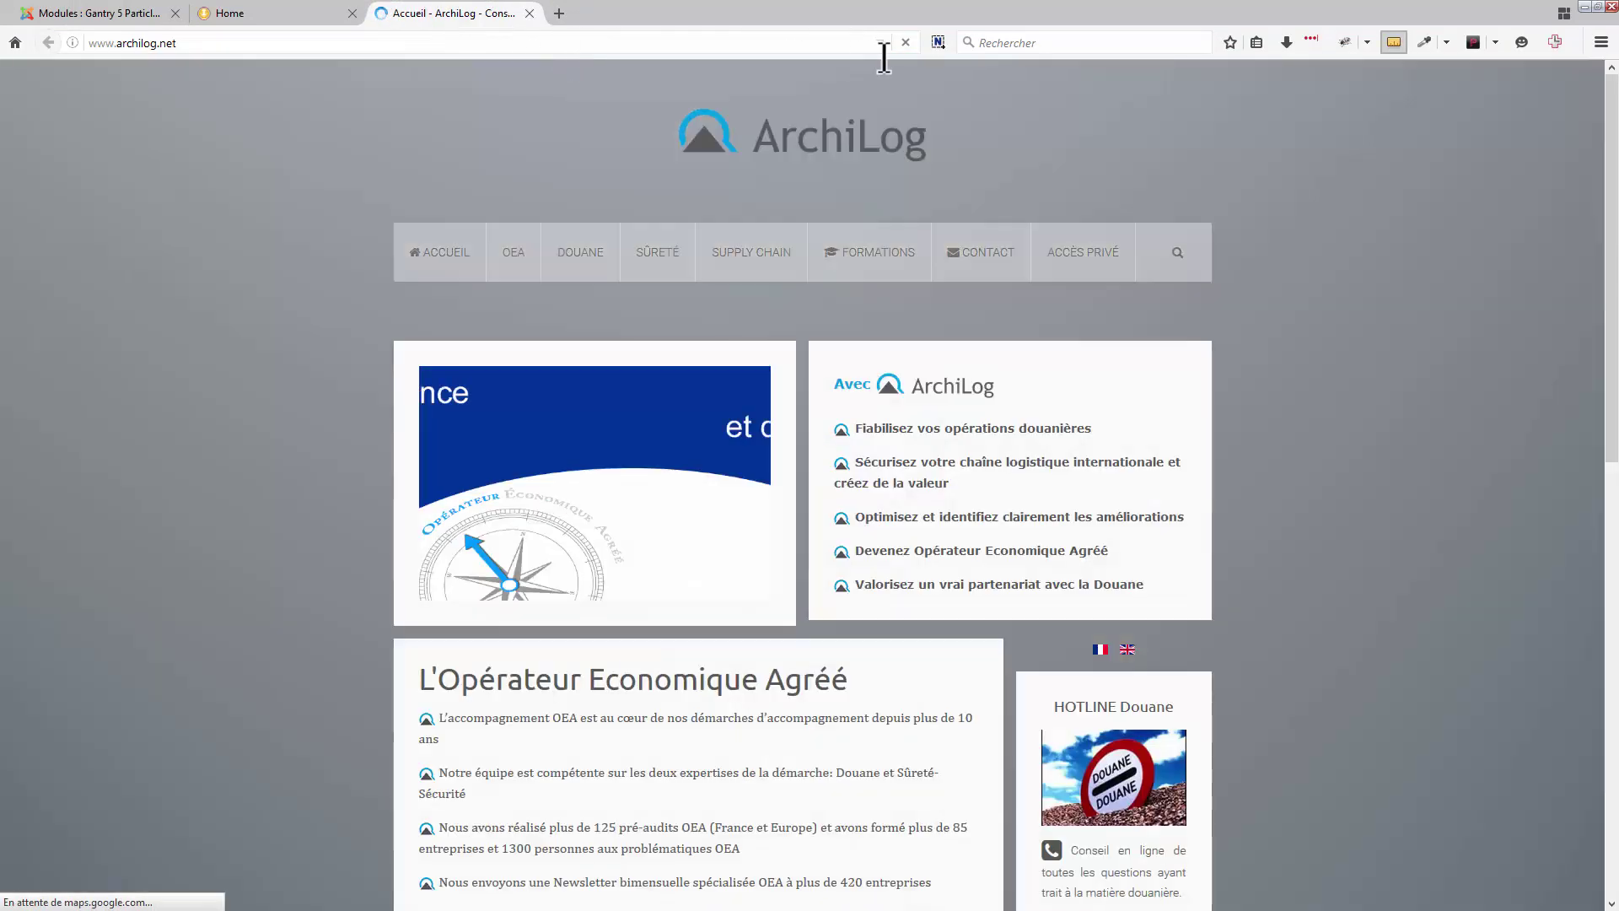
- Open the Advanced Module Manager extension page on regularlabs.com, and return to the Gantry 5 Particle module form
{"action": "left_click", "coordinate": [724, 36]}
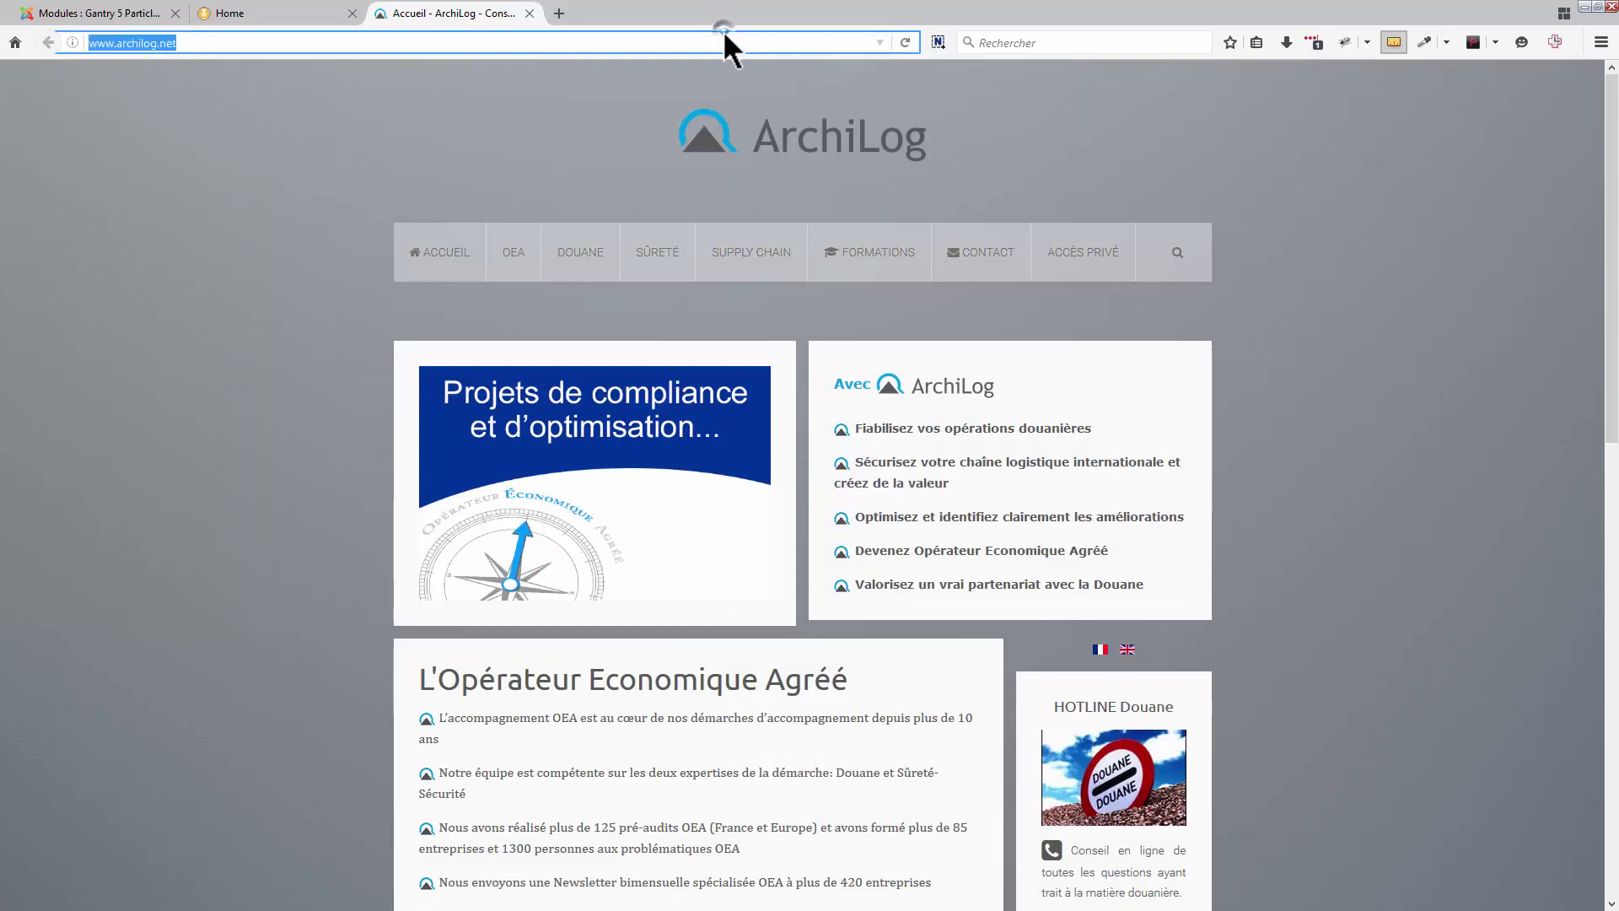
{"action": "type", "text": "regular"}
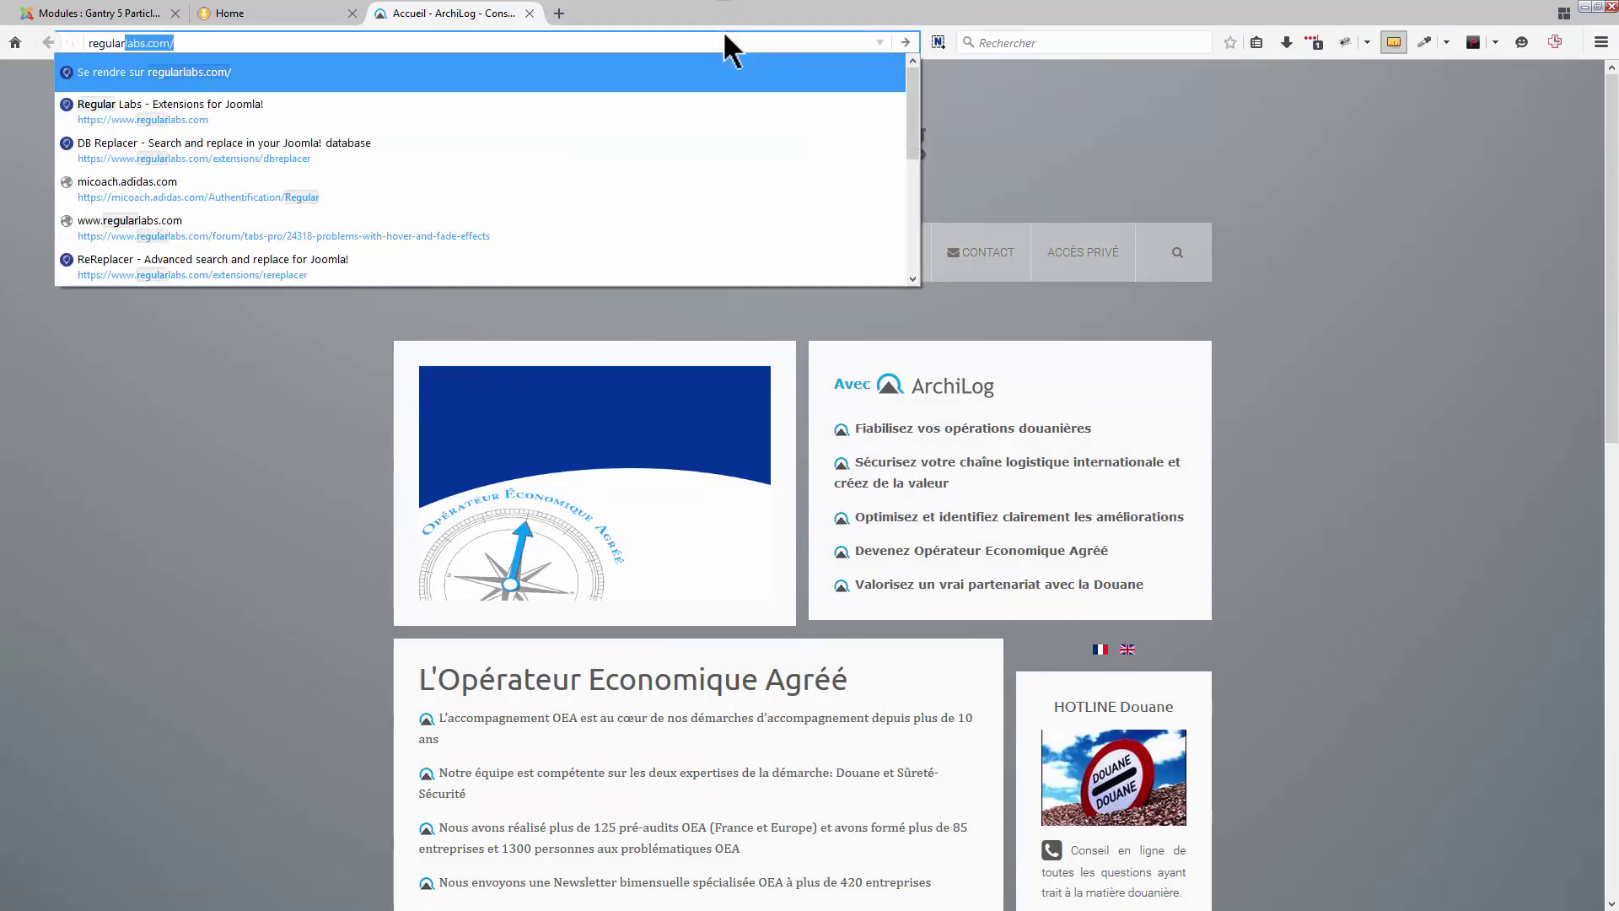
{"action": "key", "text": "Return"}
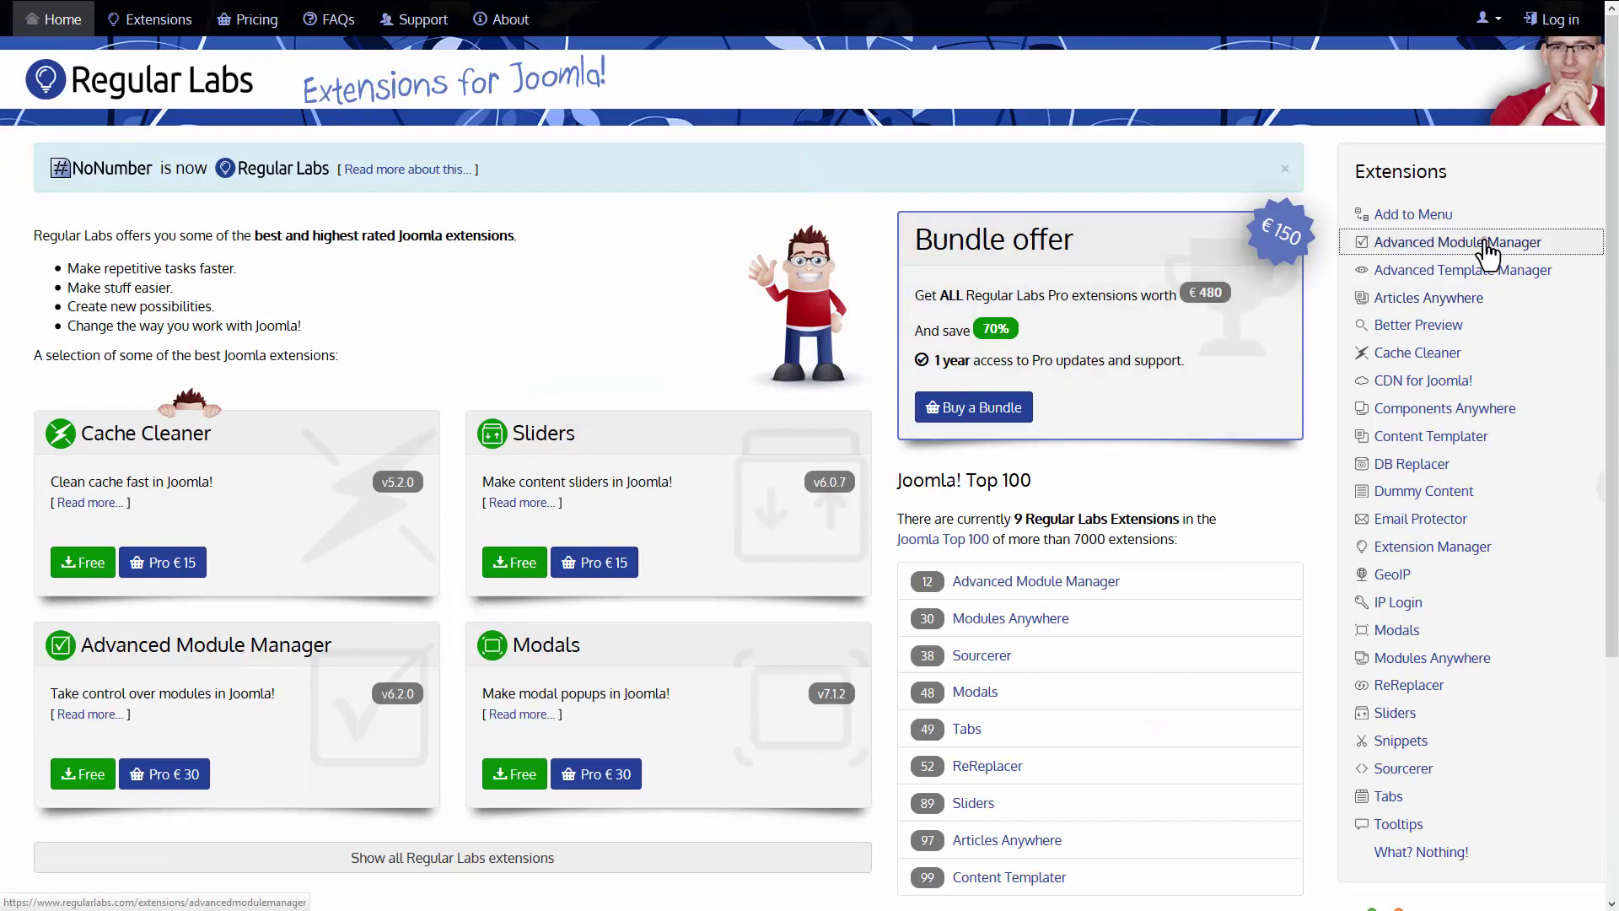
{"action": "left_click", "coordinate": [1486, 246]}
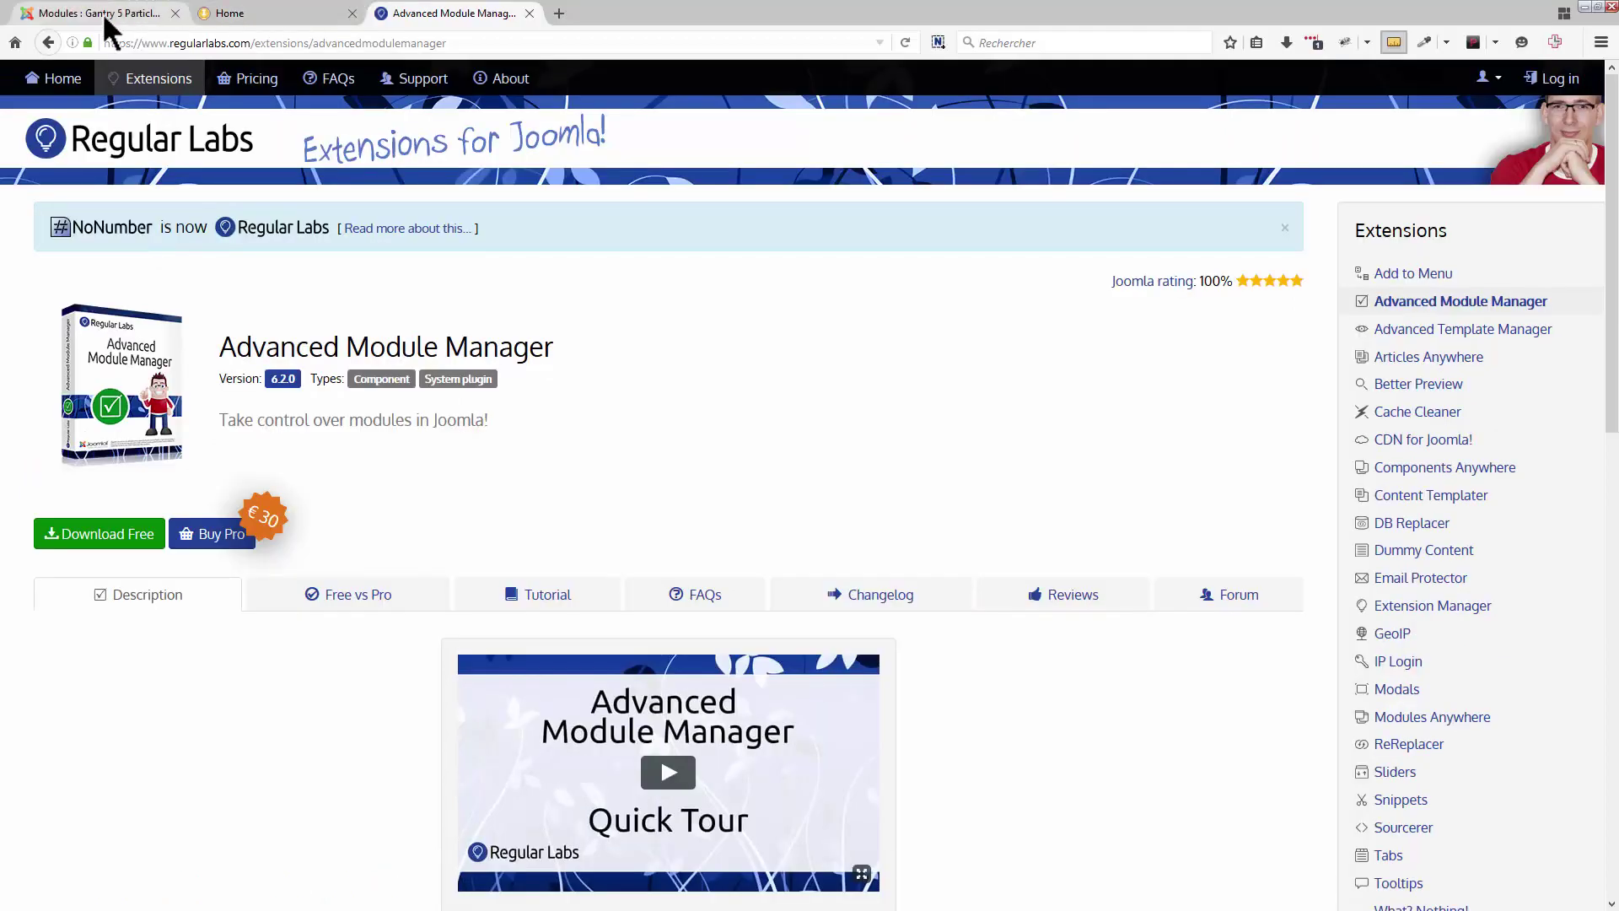
{"action": "left_click", "coordinate": [101, 14]}
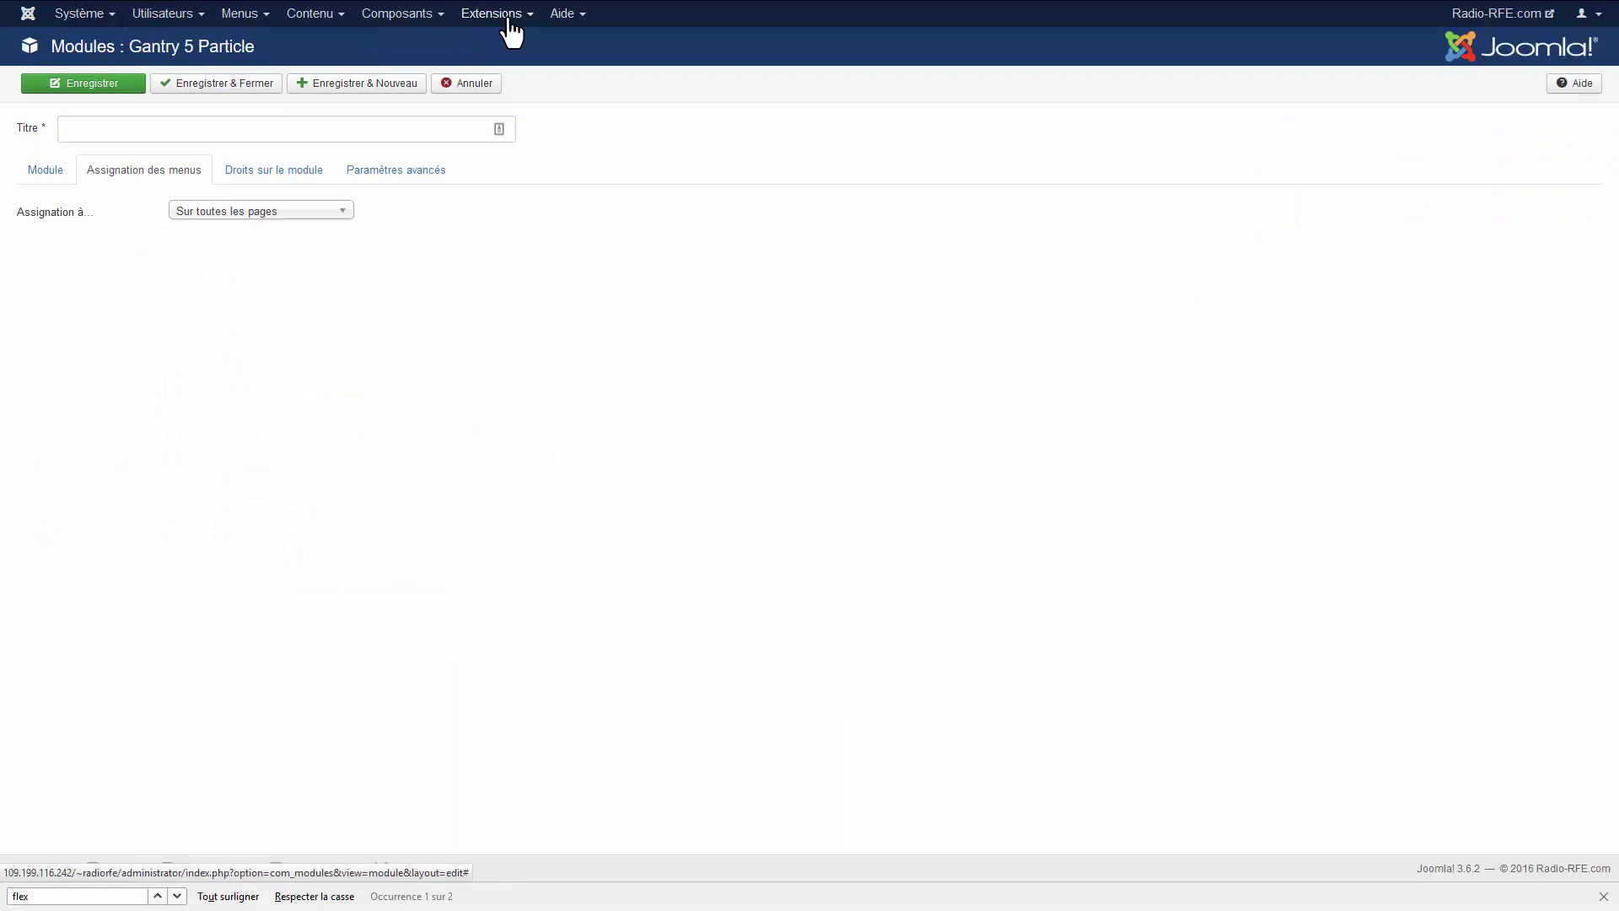
{"action": "mouse_move", "coordinate": [318, 14]}
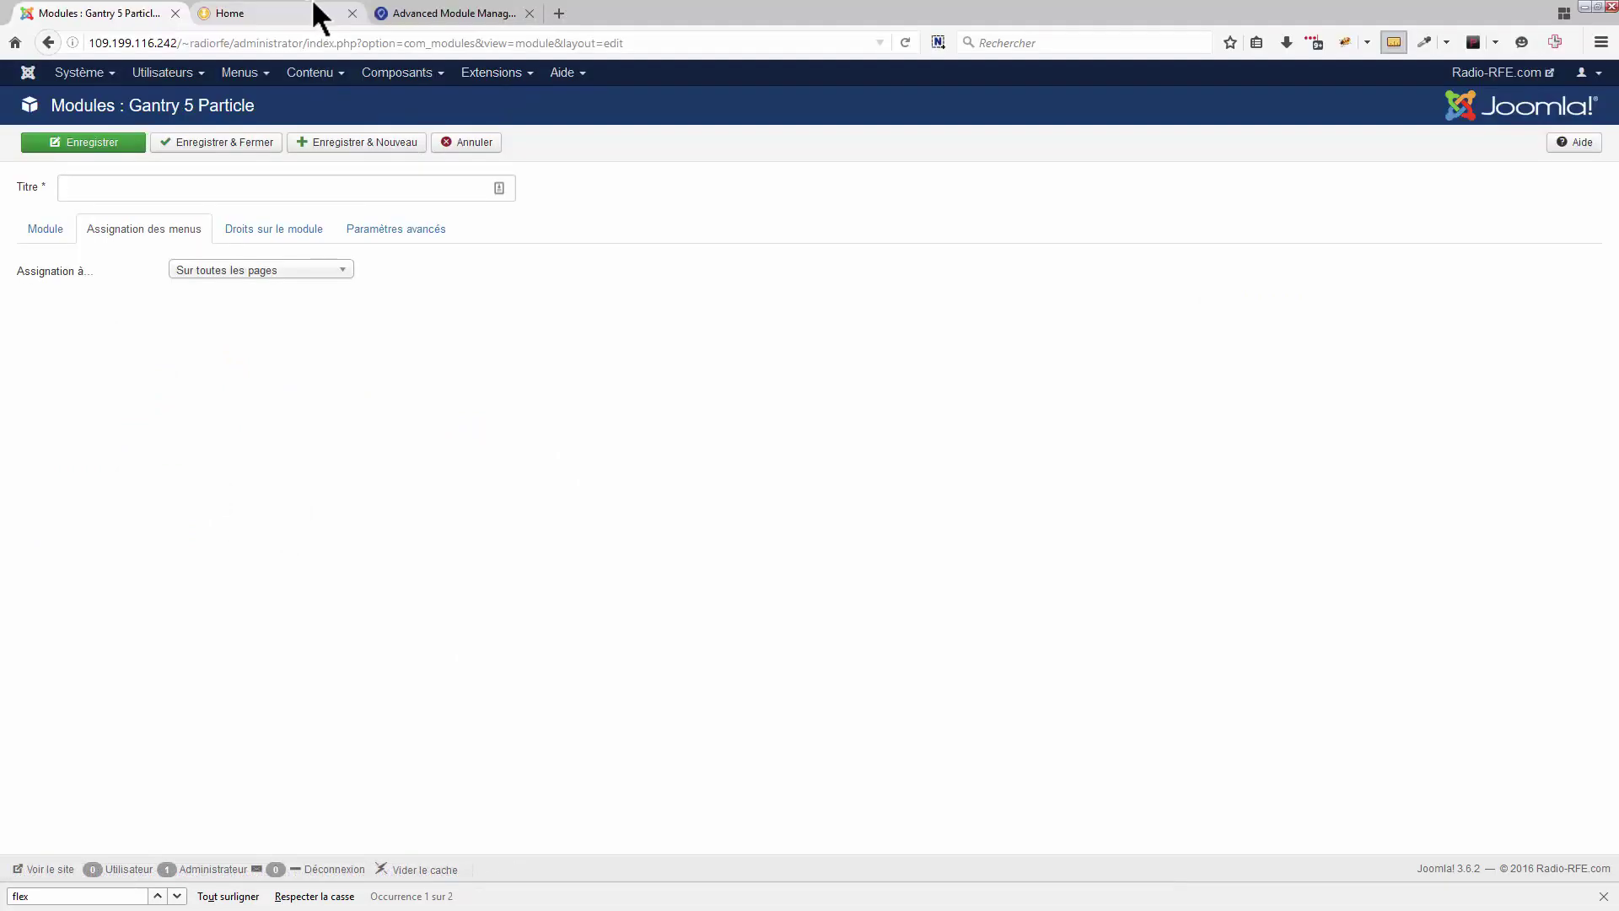
- Read the Advanced Module Manager tutorial on the Regular Labs site, from its introduction and default settings to the assignment options
{"action": "left_click", "coordinate": [423, 11]}
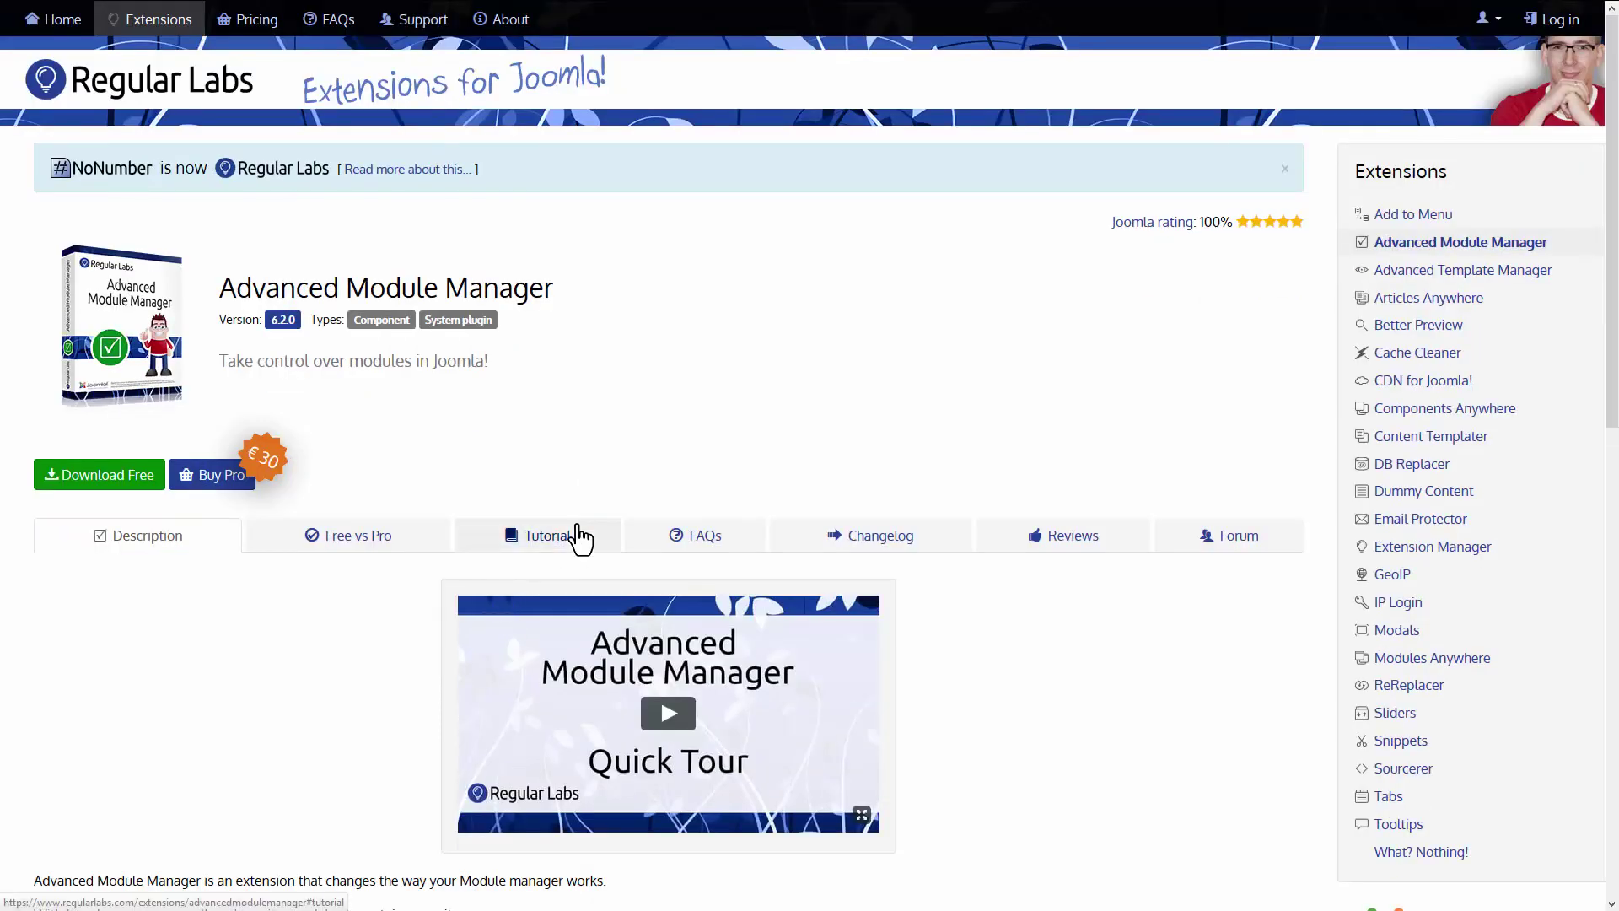
{"action": "left_click", "coordinate": [552, 540]}
{"action": "scroll", "coordinate": [371, 628], "scroll_direction": "down", "scroll_amount": 10}
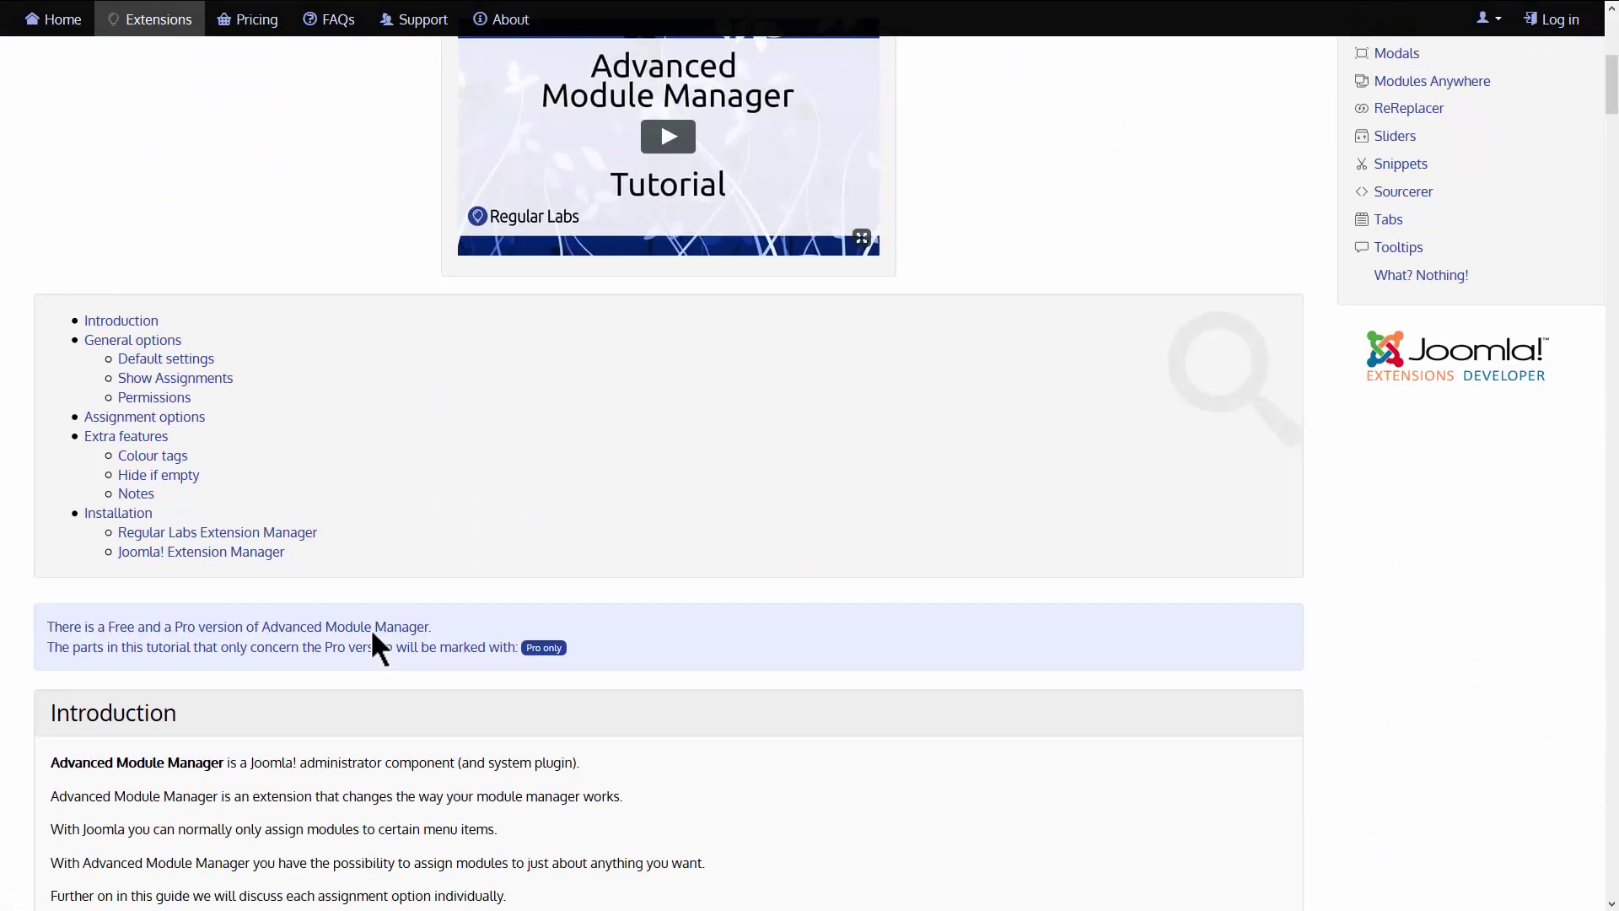
{"action": "scroll", "coordinate": [371, 629], "scroll_direction": "down", "scroll_amount": 15}
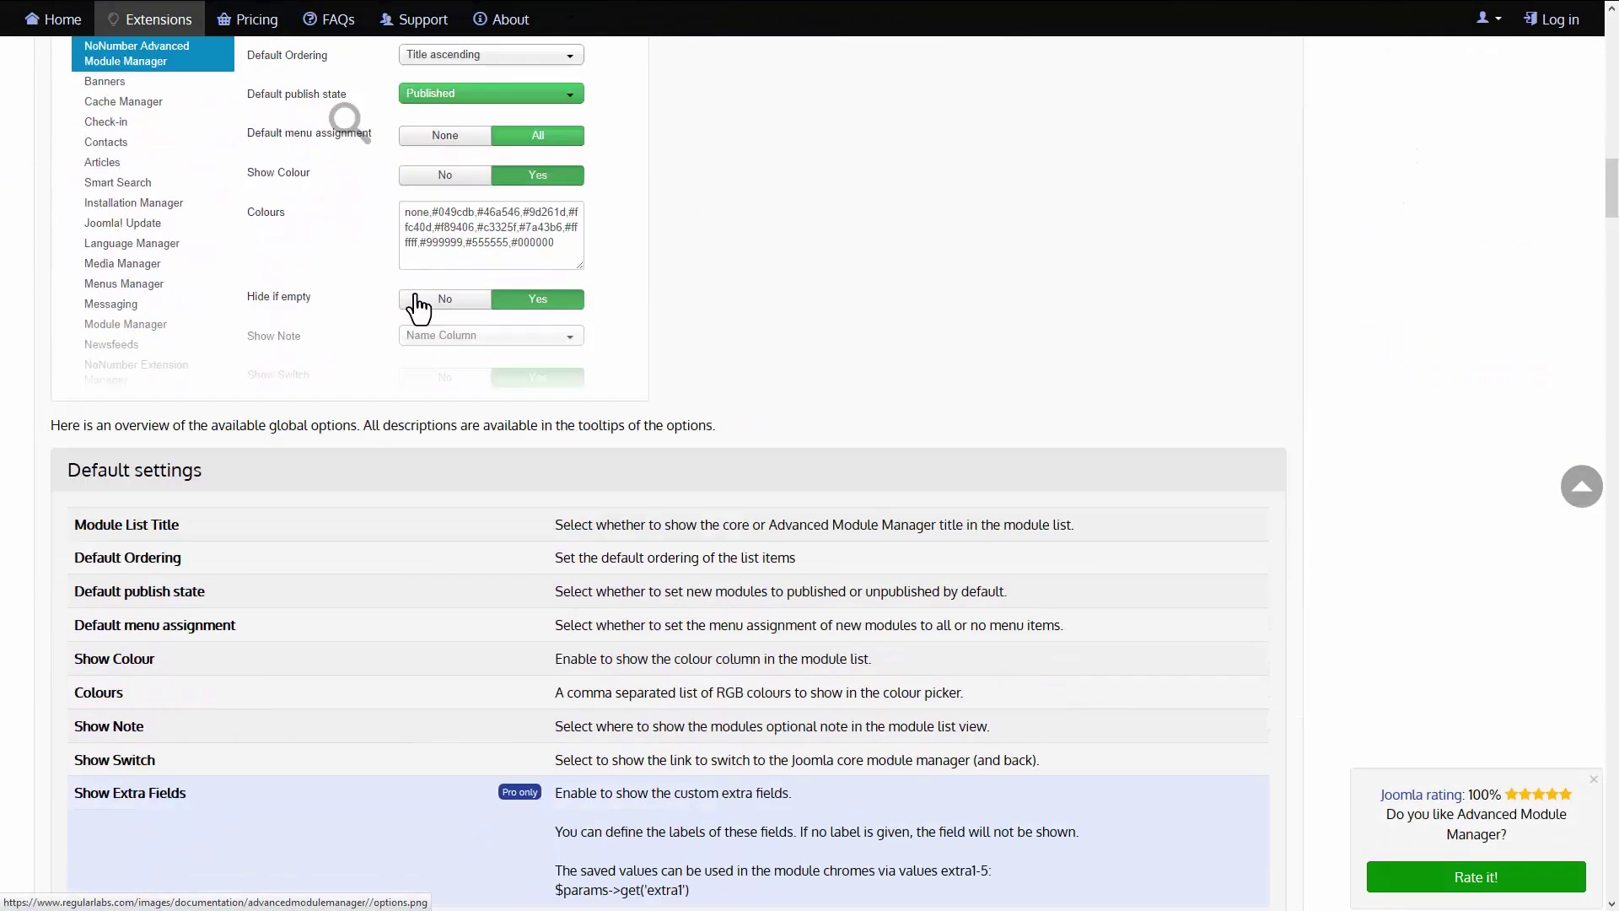
{"action": "scroll", "coordinate": [413, 291], "scroll_direction": "down", "scroll_amount": 5}
{"action": "scroll", "coordinate": [416, 310], "scroll_direction": "up", "scroll_amount": 10}
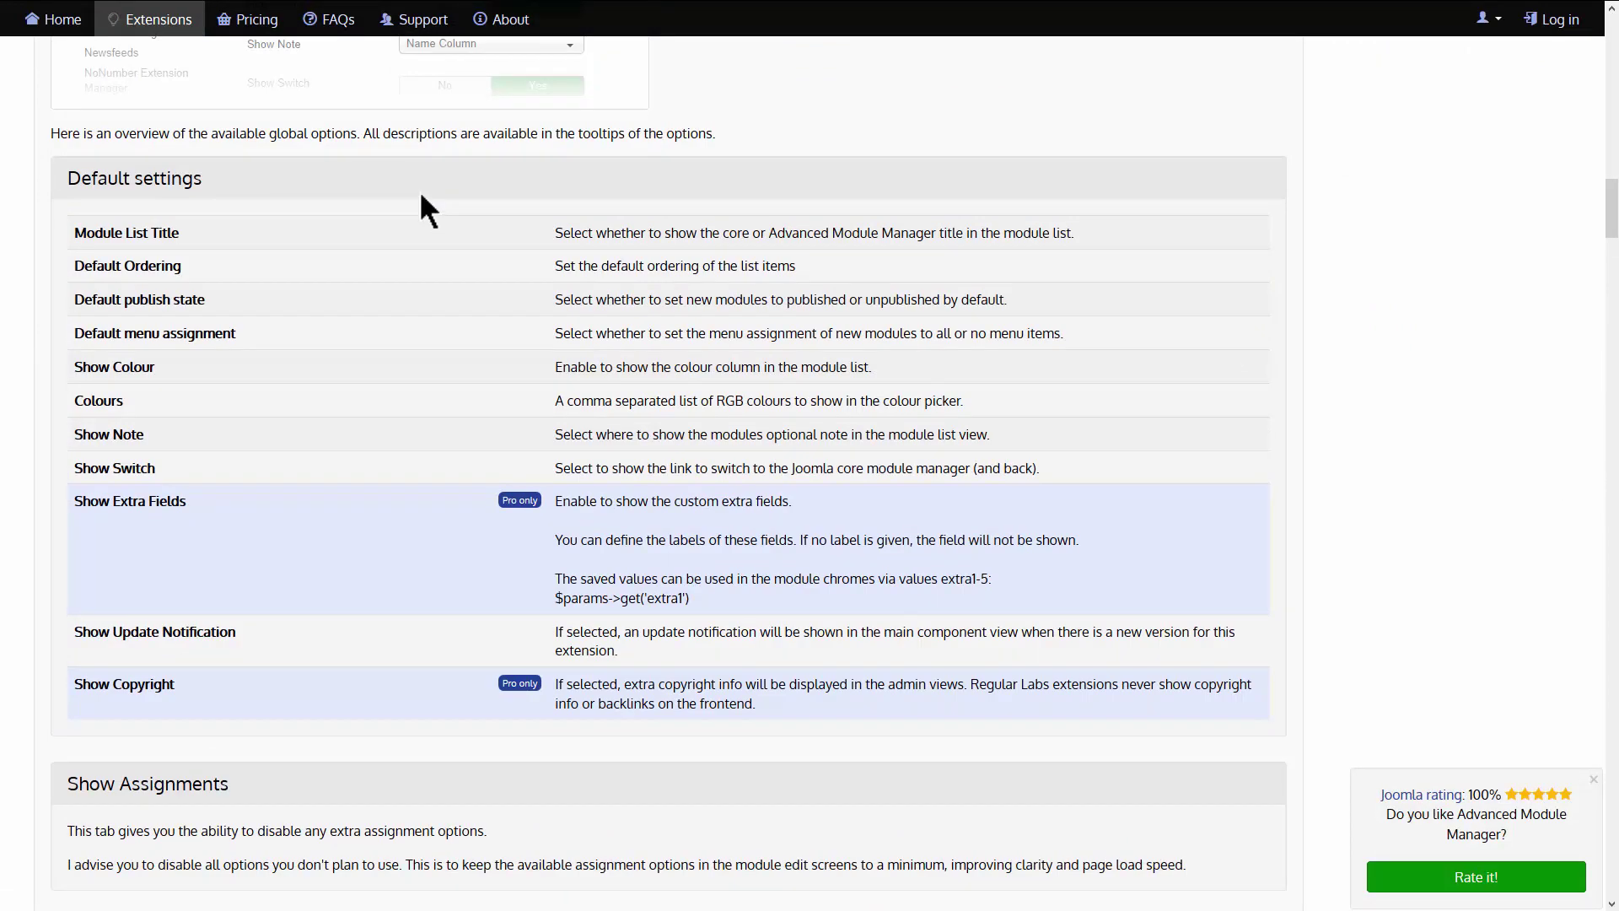
{"action": "scroll", "coordinate": [421, 196], "scroll_direction": "down", "scroll_amount": 15}
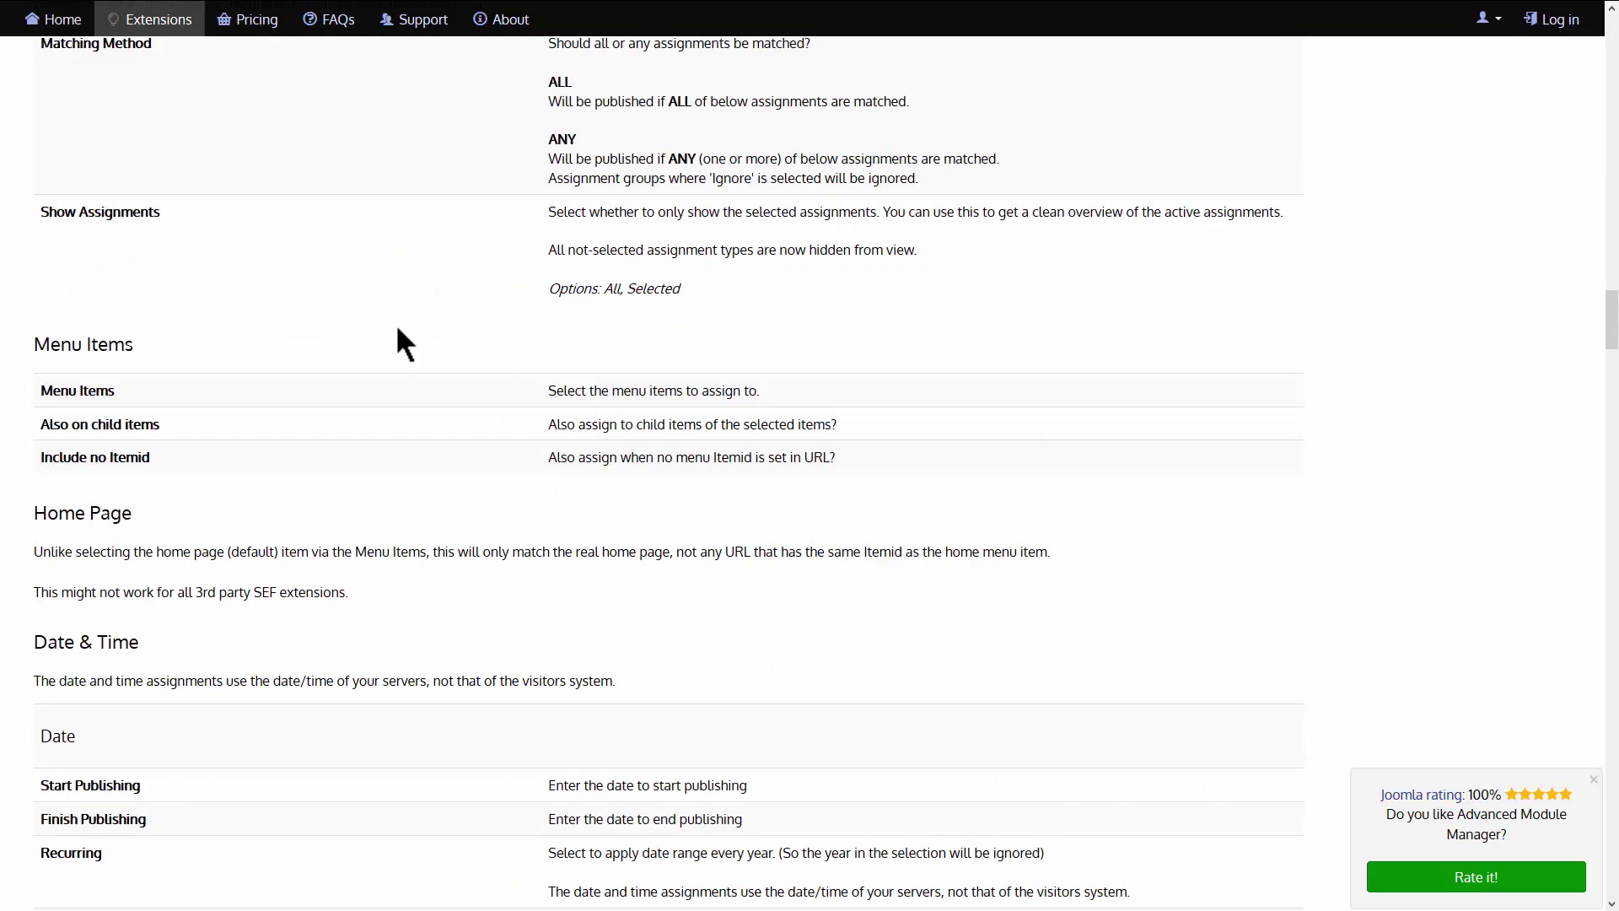
- Read the tutorial's assignment types, from menu items and date and time through users, languages, IP addresses and geolocating to browsers
{"action": "scroll", "coordinate": [396, 322], "scroll_direction": "down", "scroll_amount": 3}
{"action": "scroll", "coordinate": [372, 375], "scroll_direction": "down", "scroll_amount": 3}
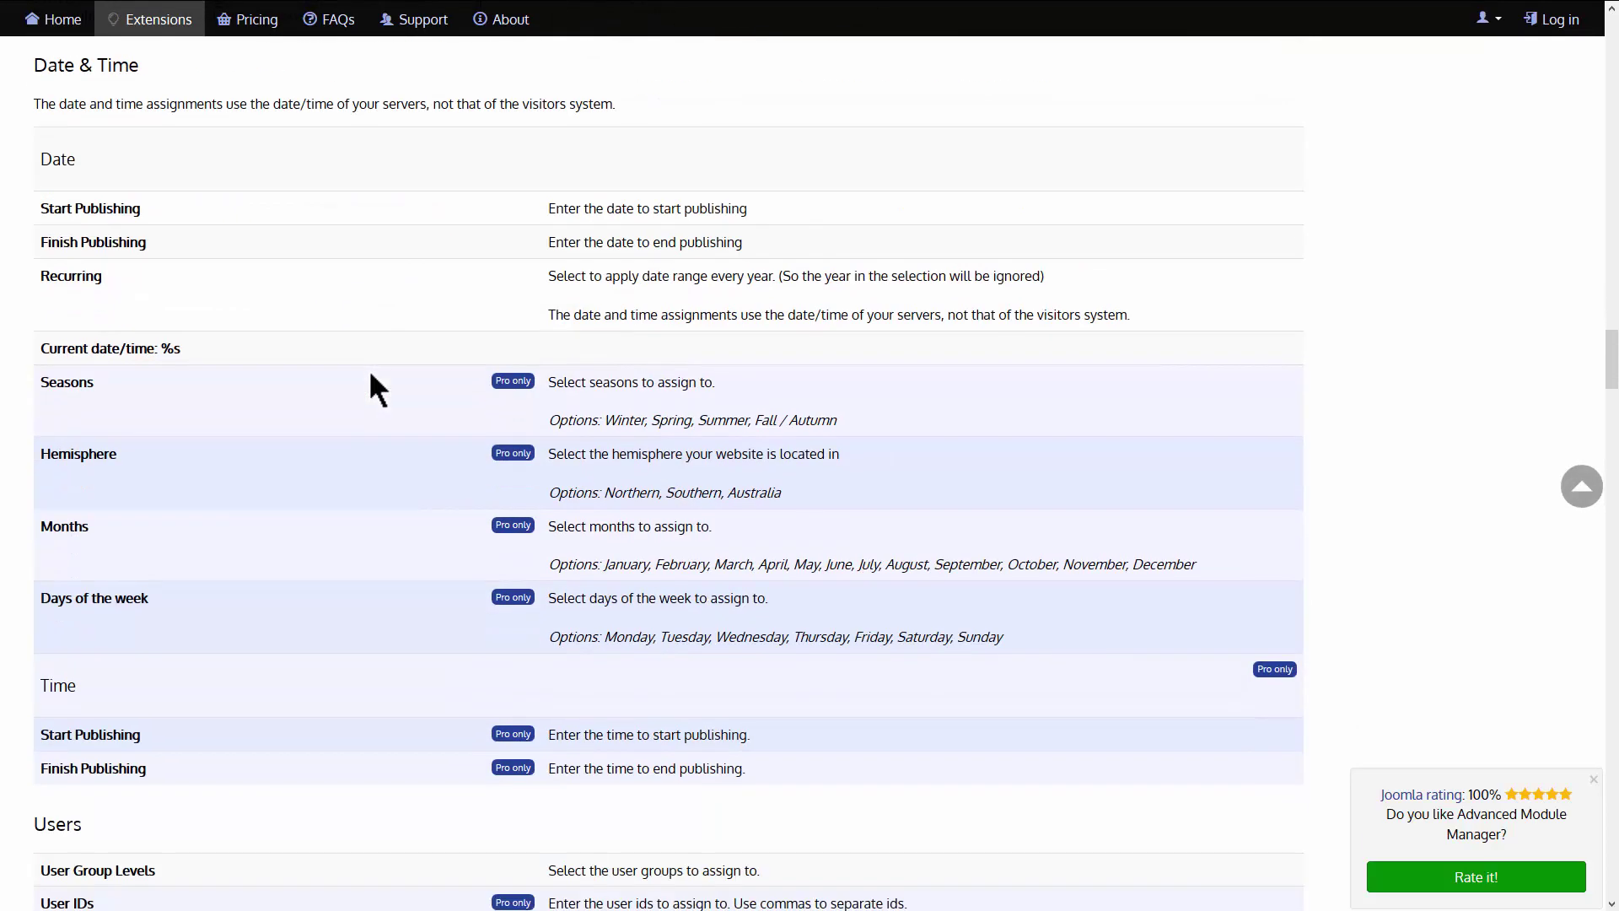
{"action": "scroll", "coordinate": [79, 523], "scroll_direction": "down", "scroll_amount": 3}
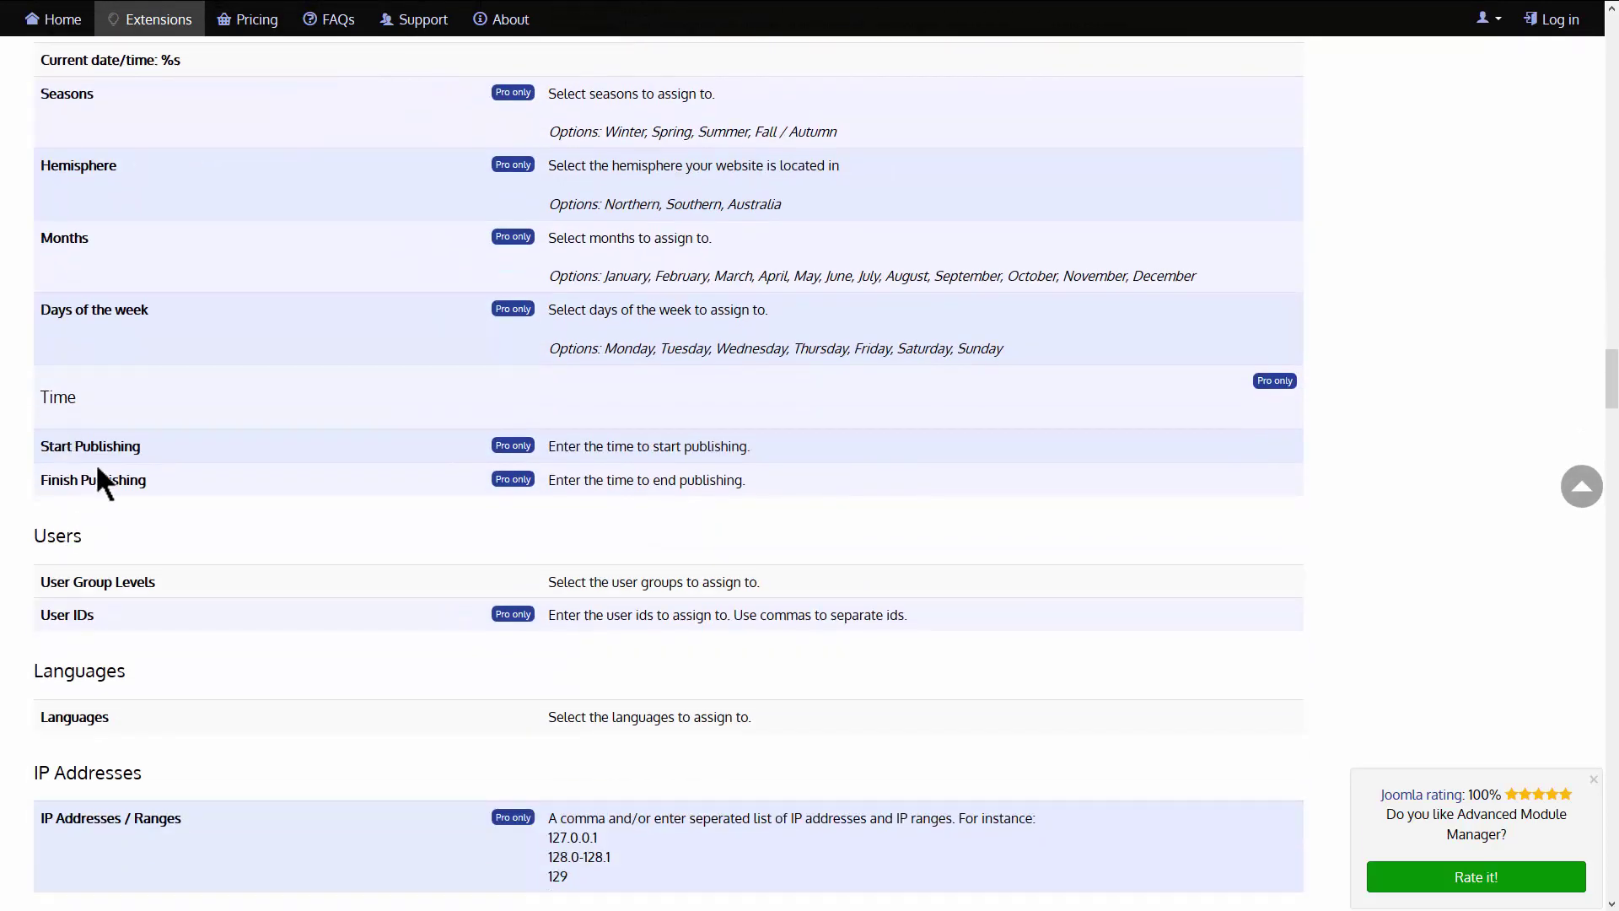
{"action": "scroll", "coordinate": [134, 452], "scroll_direction": "down", "scroll_amount": 3}
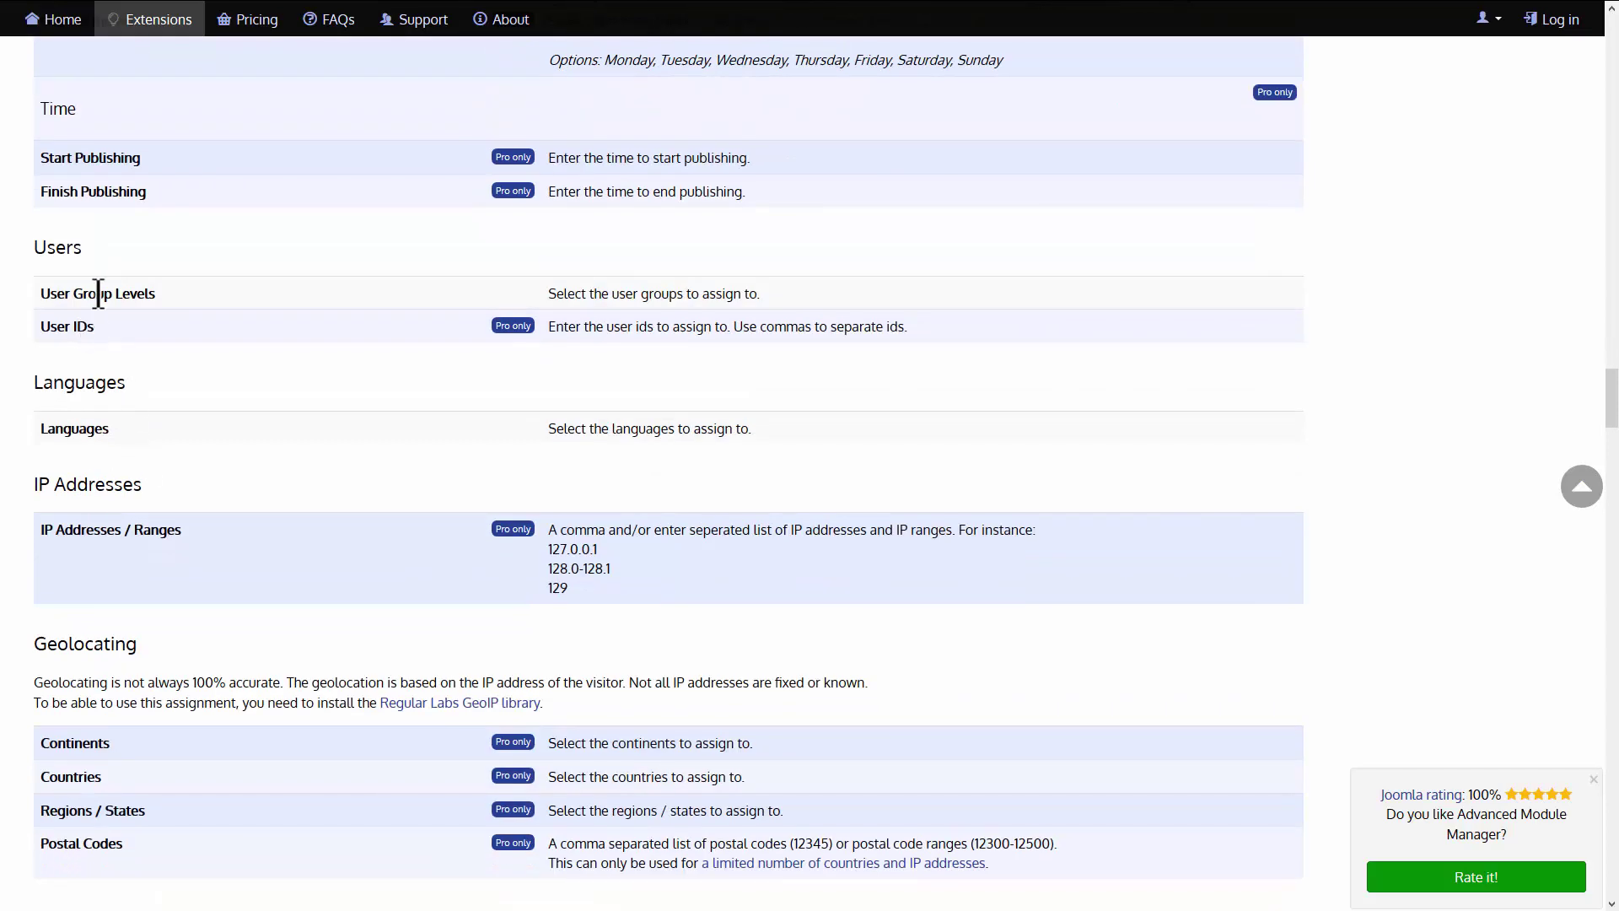
{"action": "double_click", "coordinate": [98, 293]}
{"action": "left_click", "coordinate": [140, 291]}
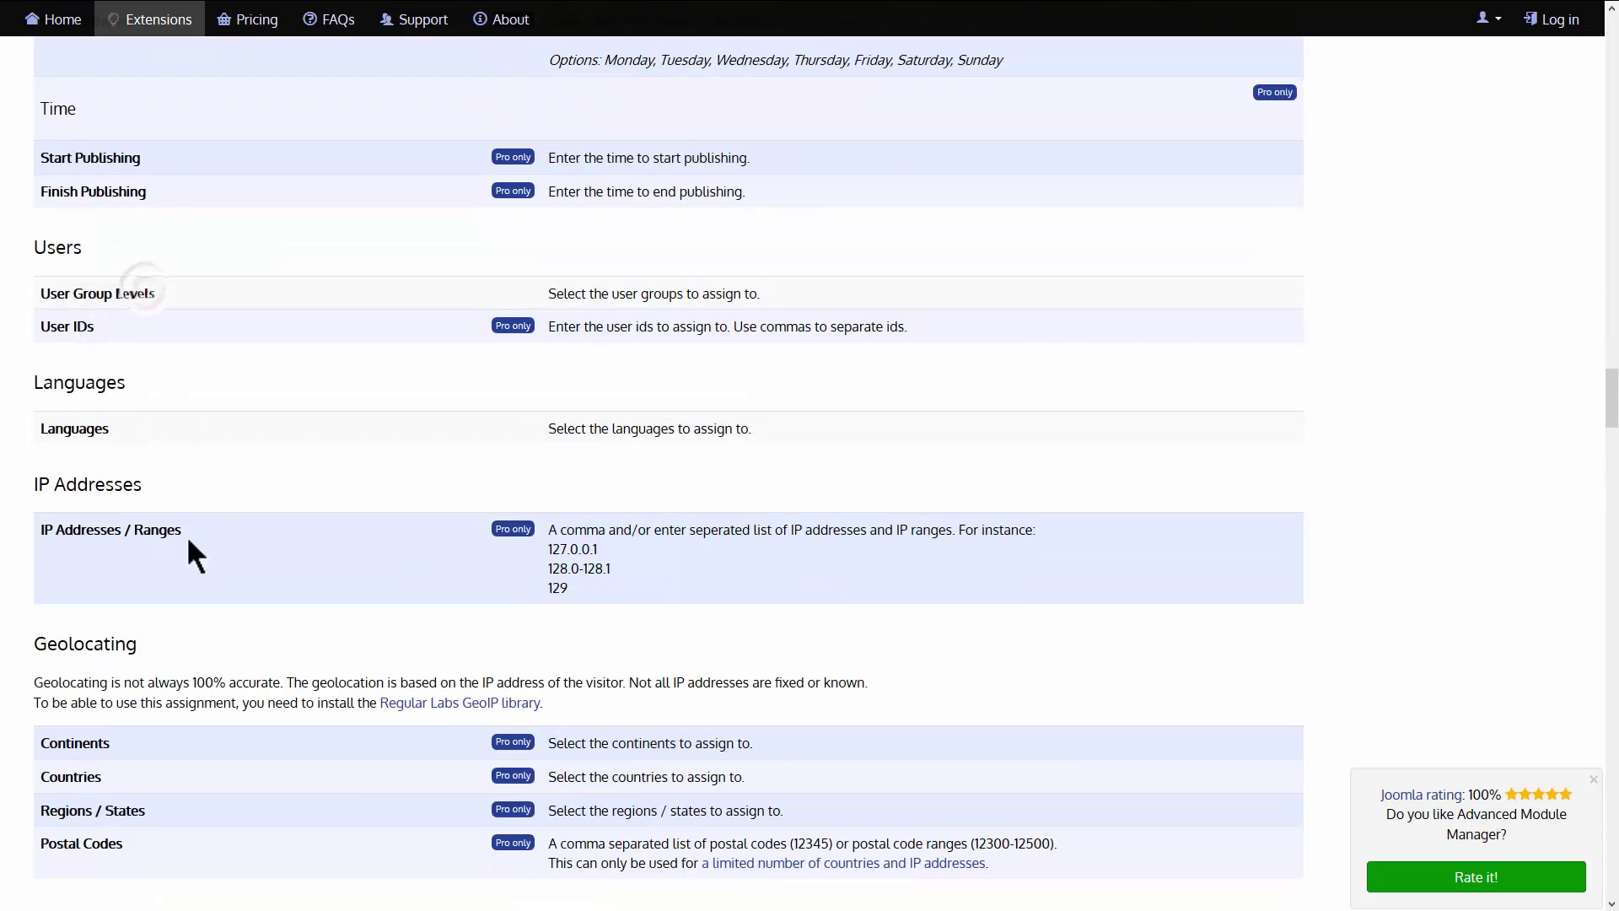
{"action": "scroll", "coordinate": [223, 413], "scroll_direction": "down", "scroll_amount": 7}
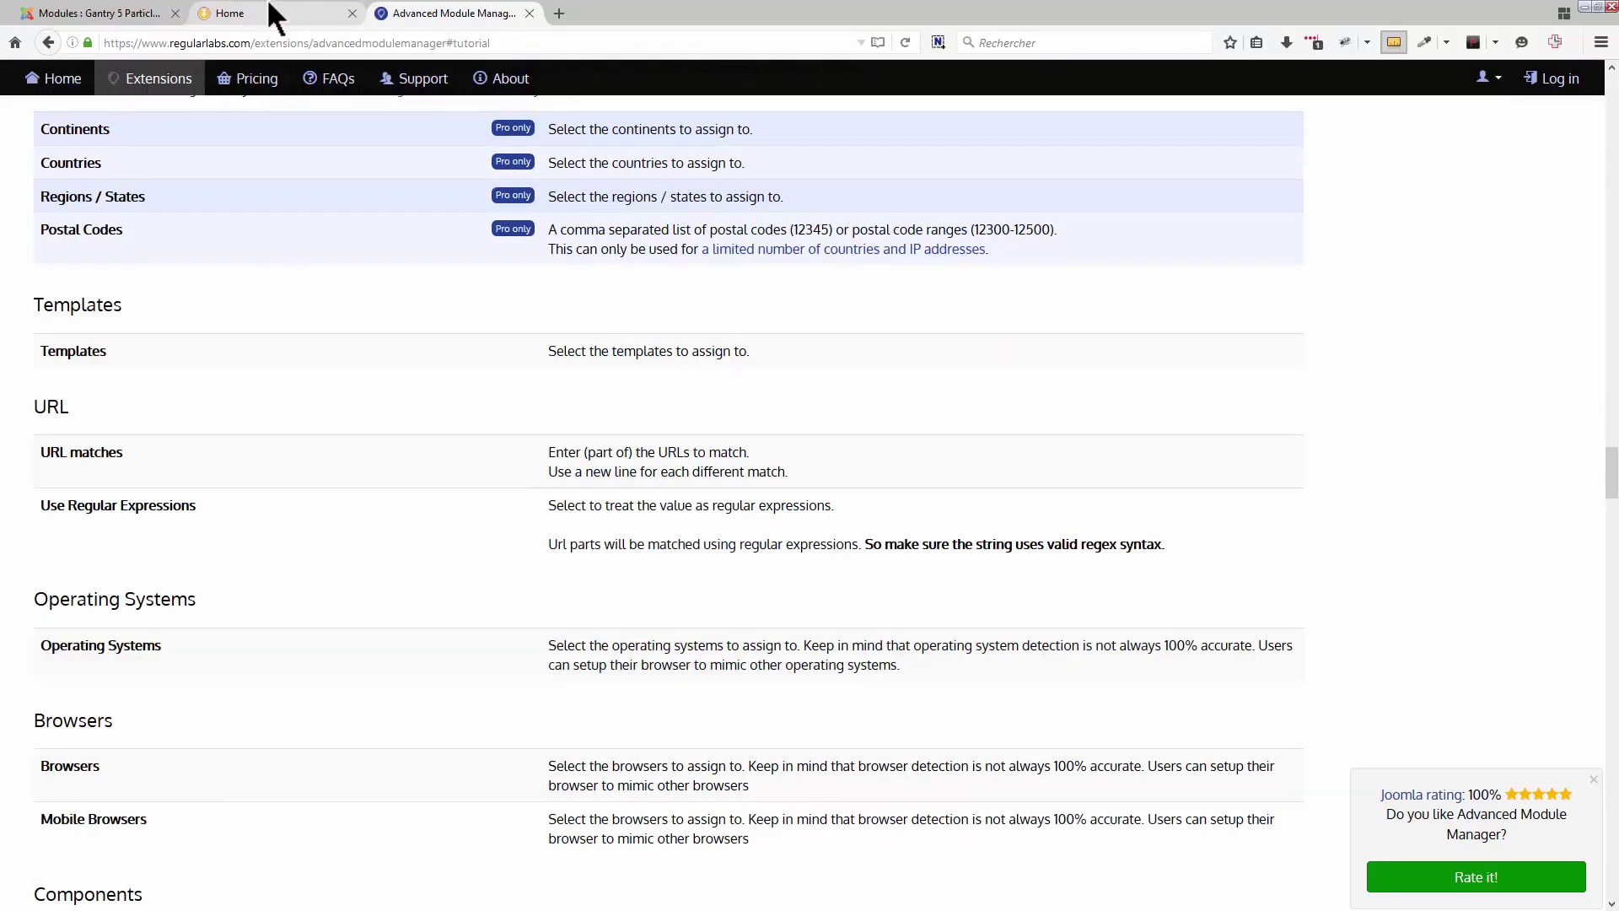
- Return to the Gantry 5 Particle module form, restrict its menu assignment to selected links only, and review the list of menu items
{"action": "left_click", "coordinate": [111, 15]}
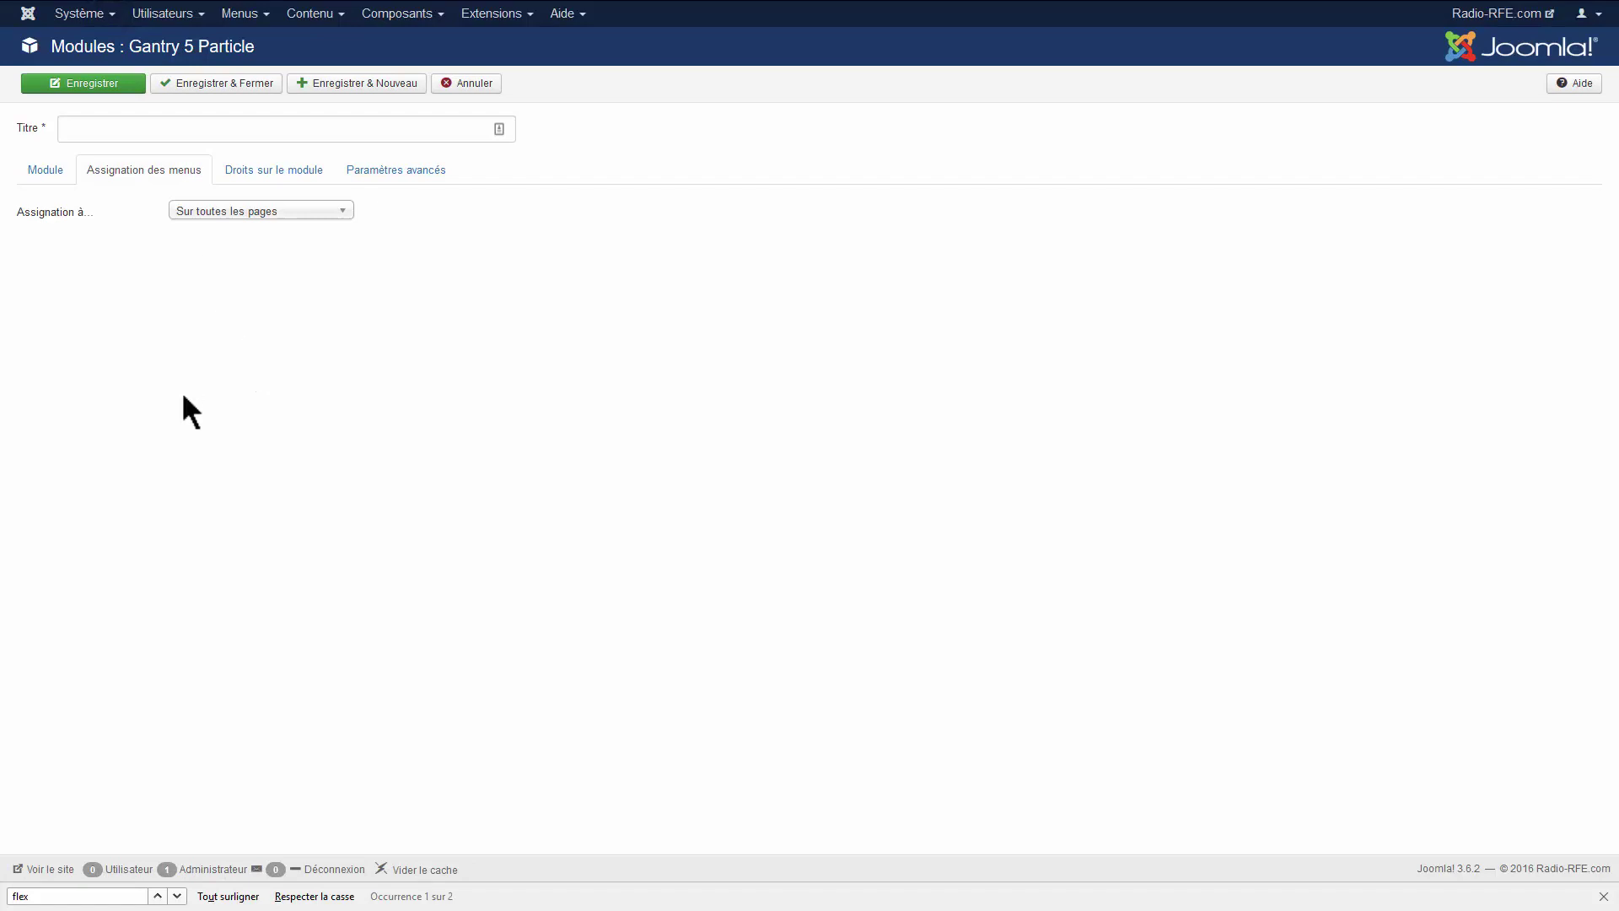
{"action": "left_click", "coordinate": [226, 211]}
{"action": "left_click", "coordinate": [244, 305]}
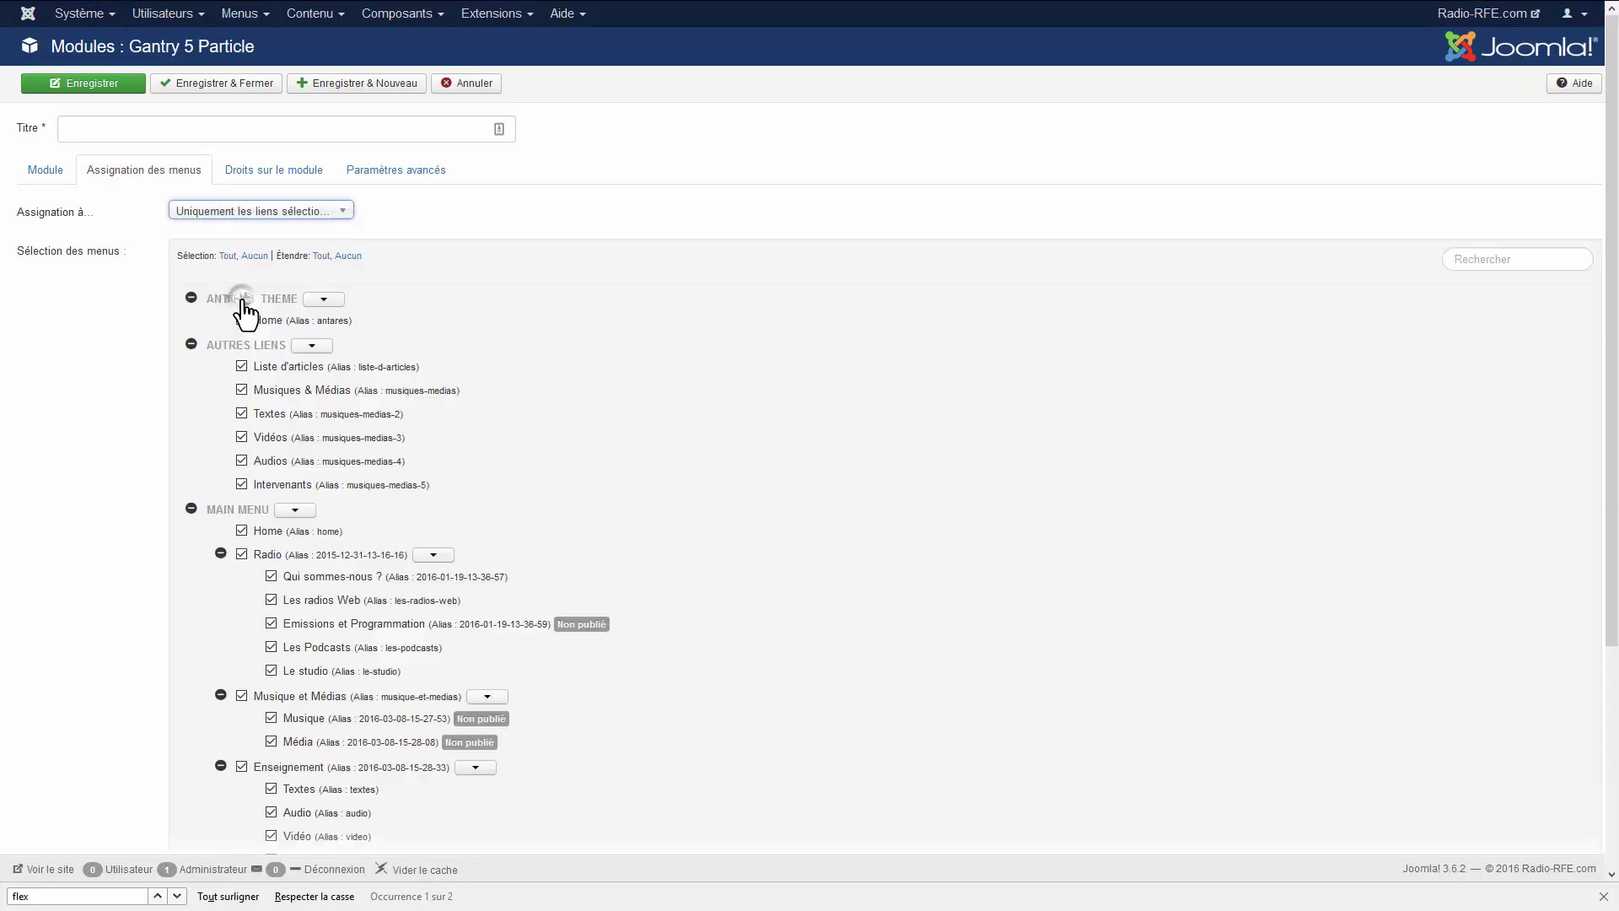
{"action": "scroll", "coordinate": [397, 441], "scroll_direction": "down", "scroll_amount": 3}
{"action": "scroll", "coordinate": [280, 604], "scroll_direction": "up", "scroll_amount": 3}
{"action": "mouse_move", "coordinate": [314, 8]}
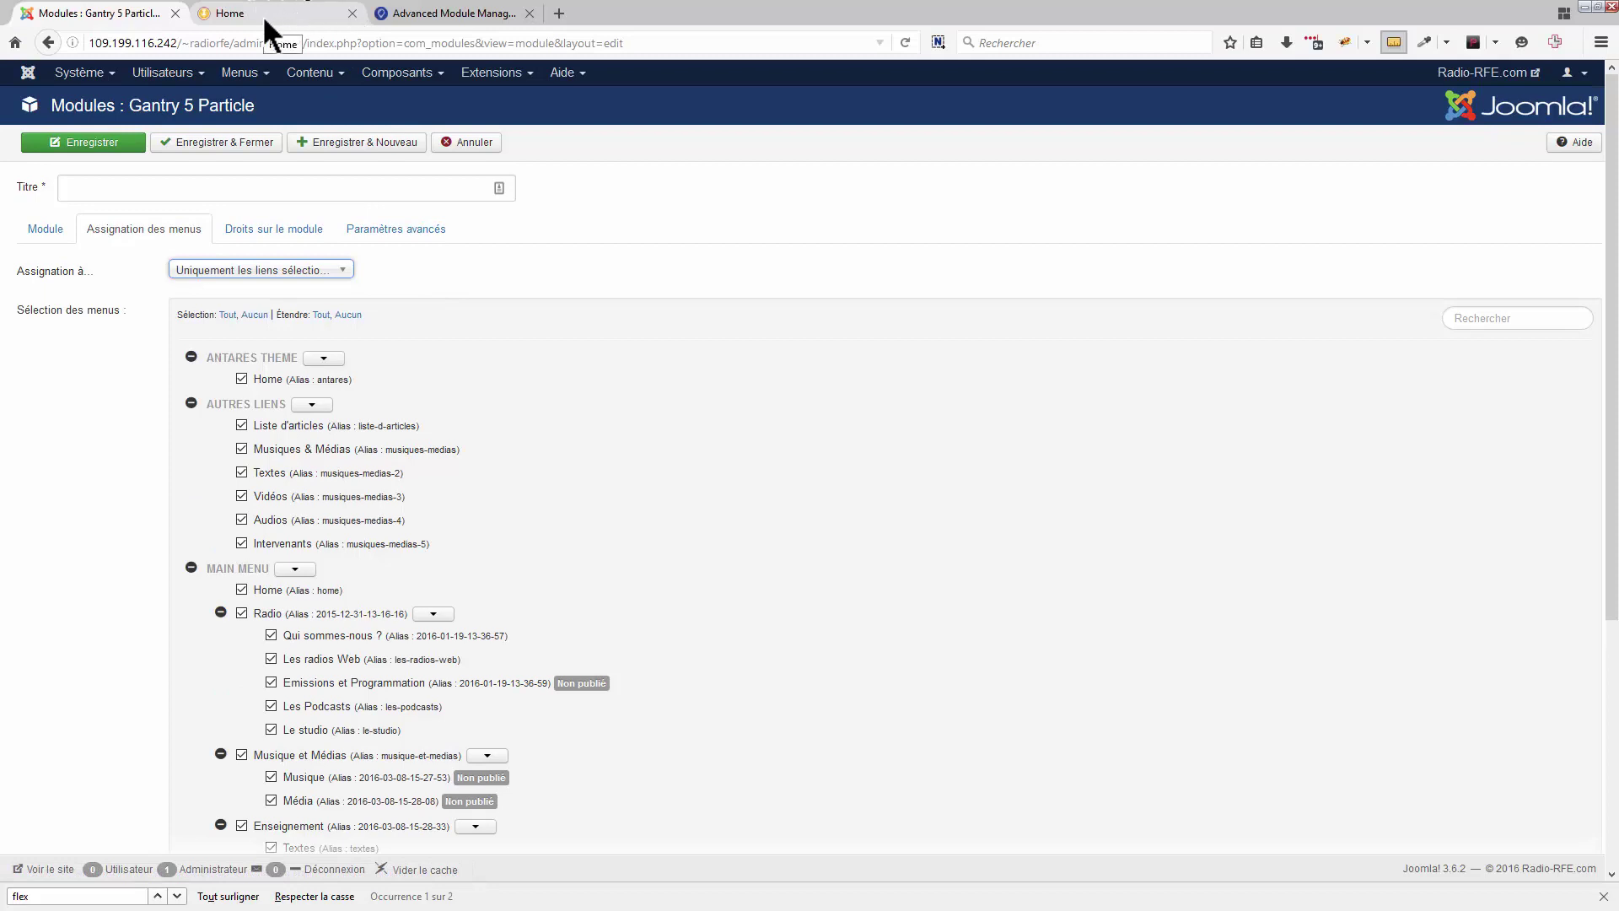
- Return to the Gantry 5 Particle module's general settings, with its particle choice and position options
{"action": "left_click", "coordinate": [496, 73]}
{"action": "mouse_move", "coordinate": [548, 173]}
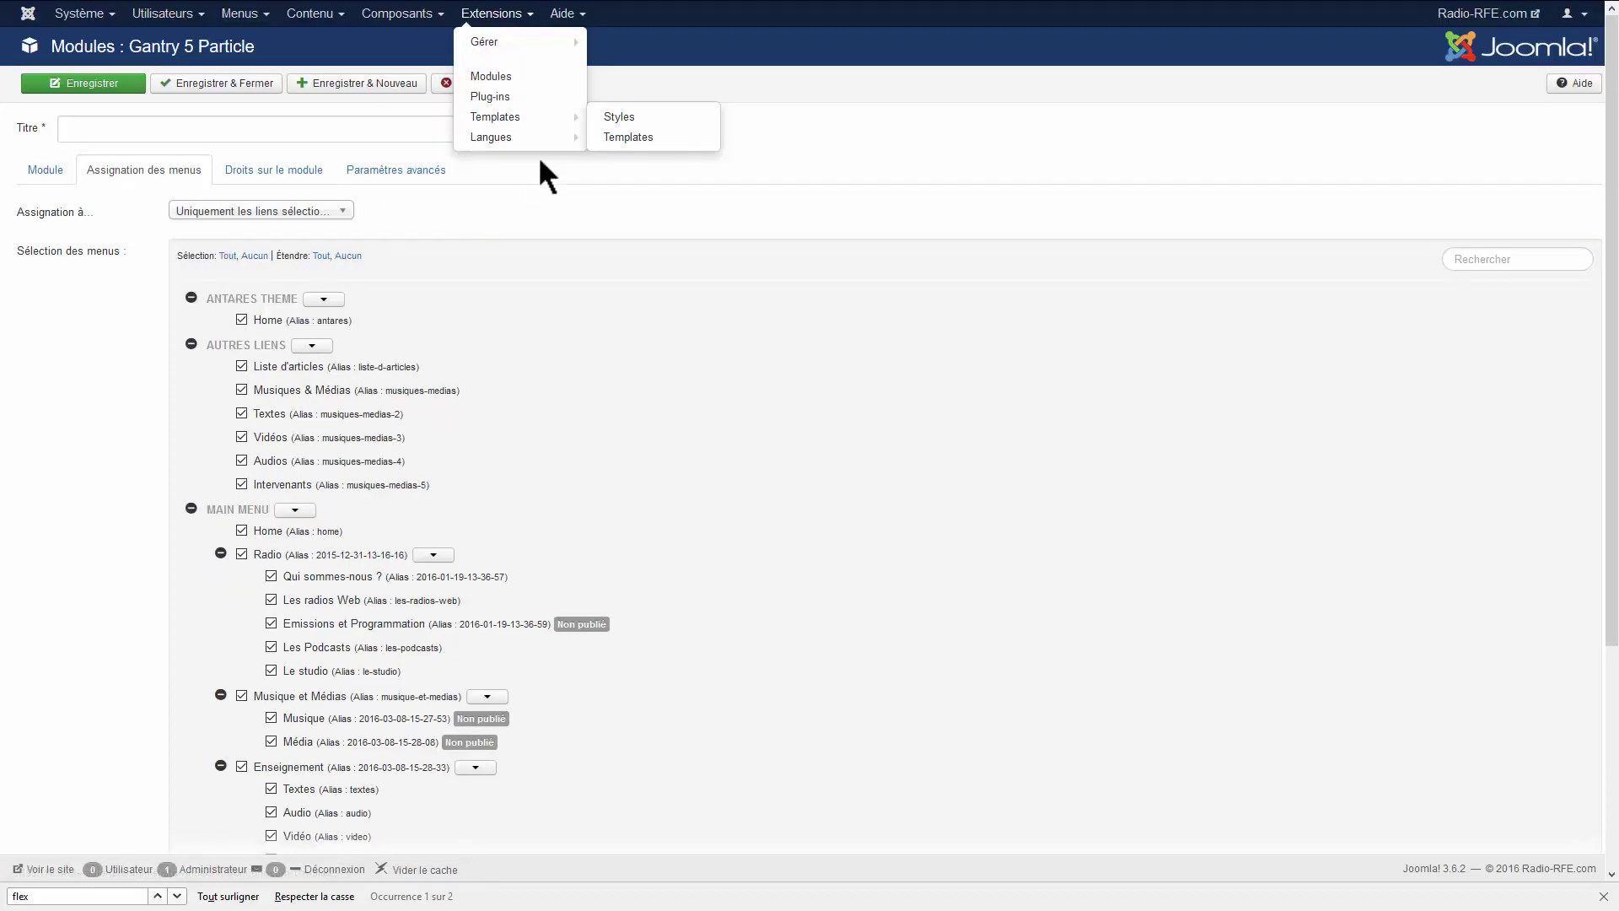
{"action": "left_click", "coordinate": [554, 204]}
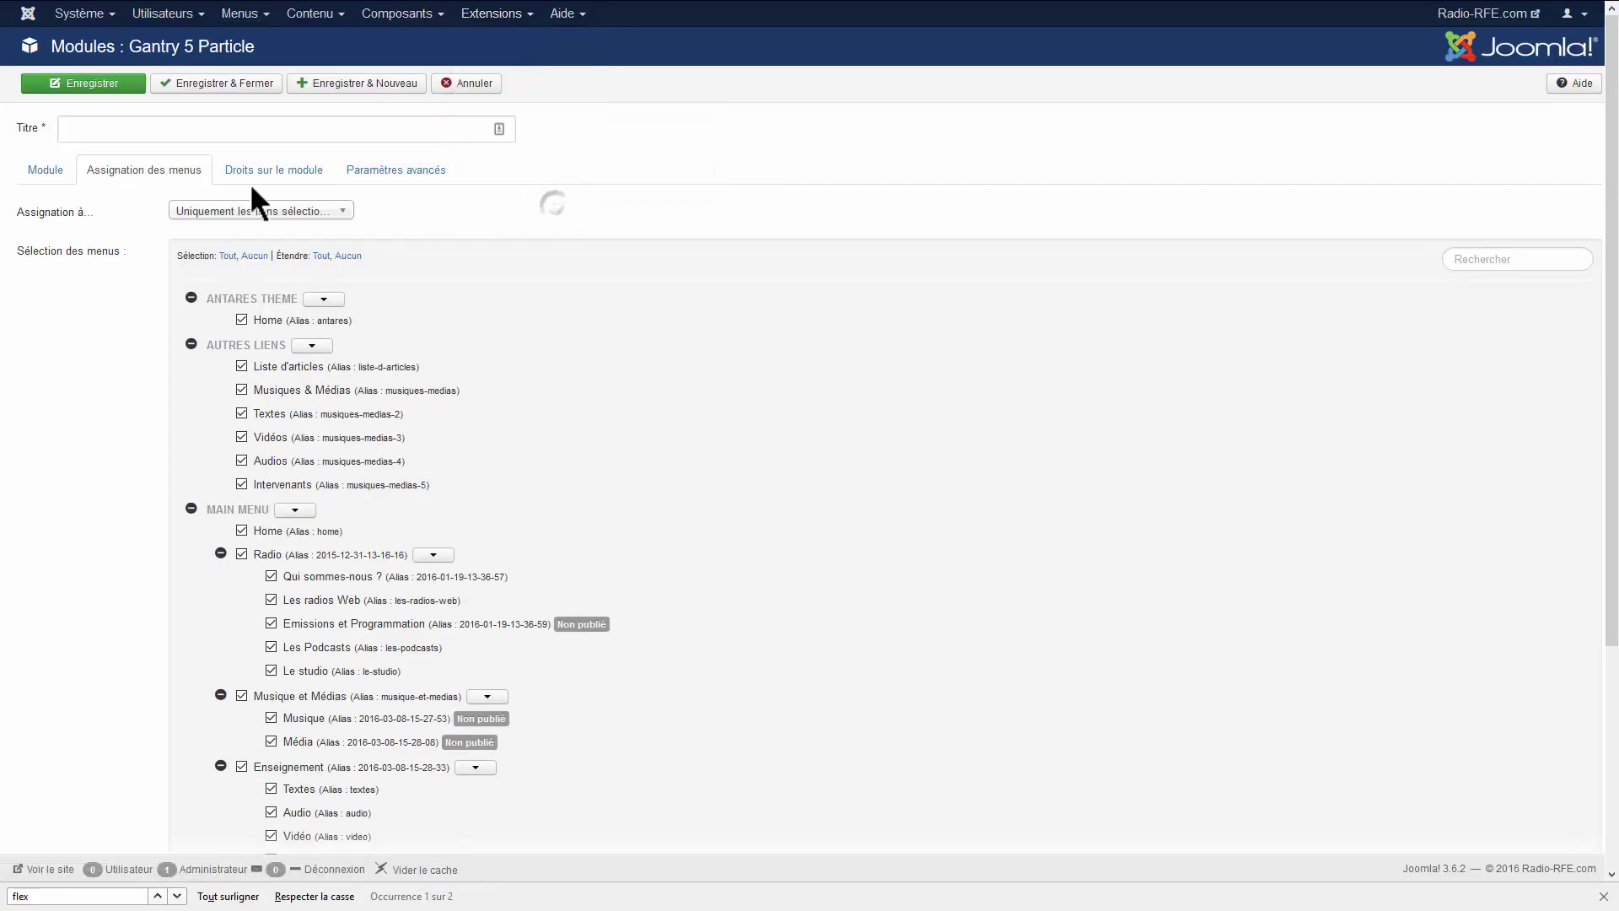
{"action": "left_click", "coordinate": [43, 174]}
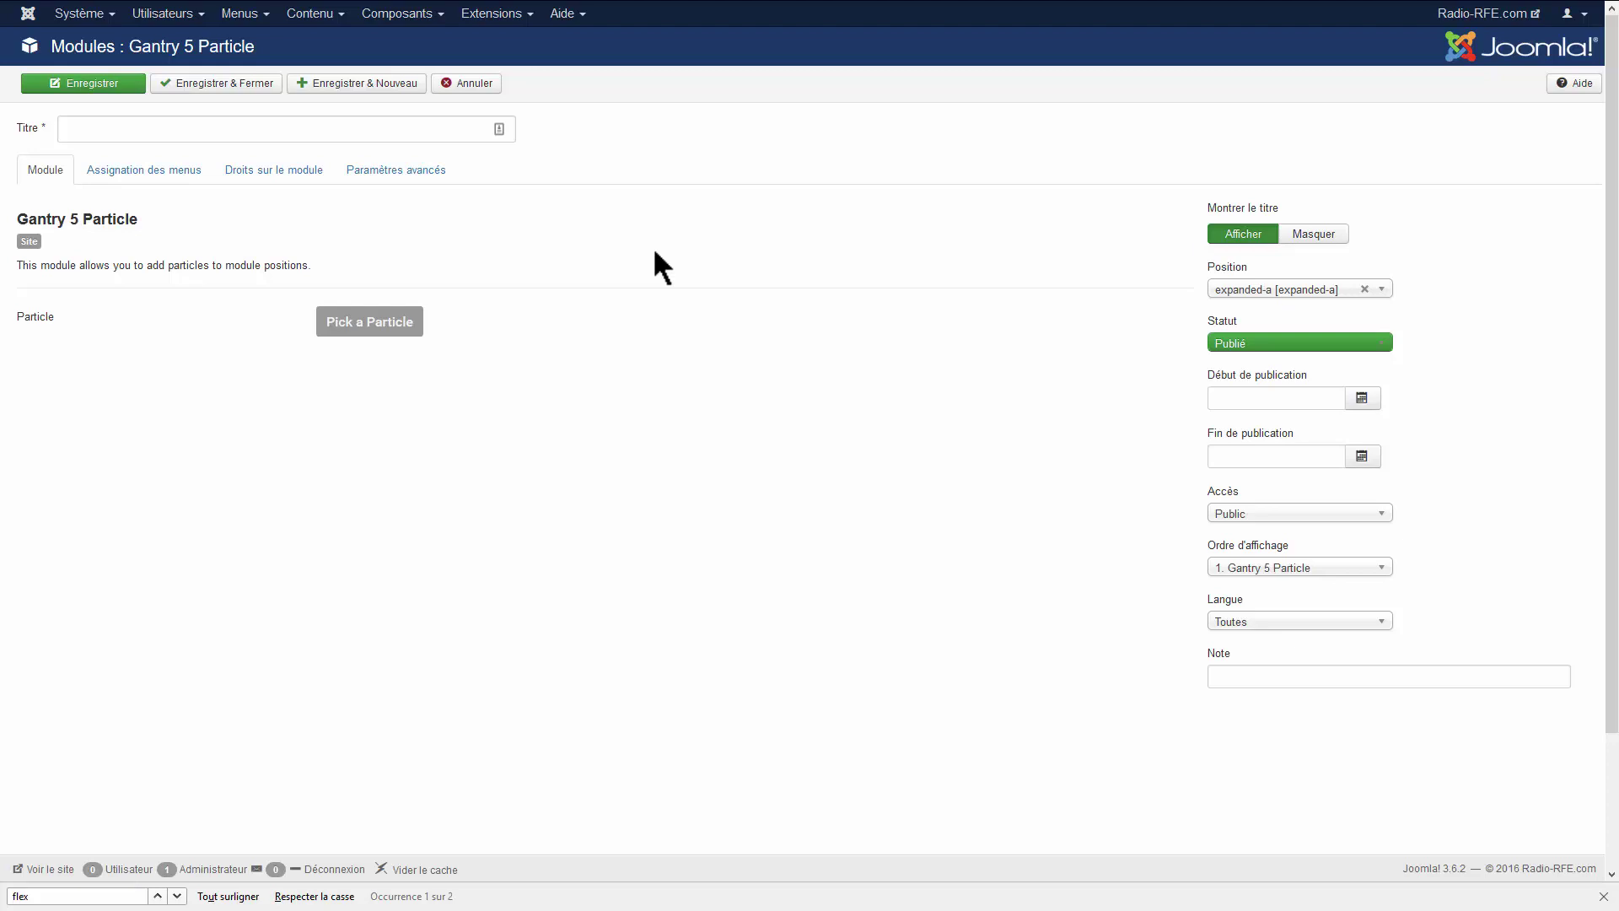
- Open the Antares - Par défaut style from the site's template styles and show its layout
{"action": "left_click", "coordinate": [487, 74]}
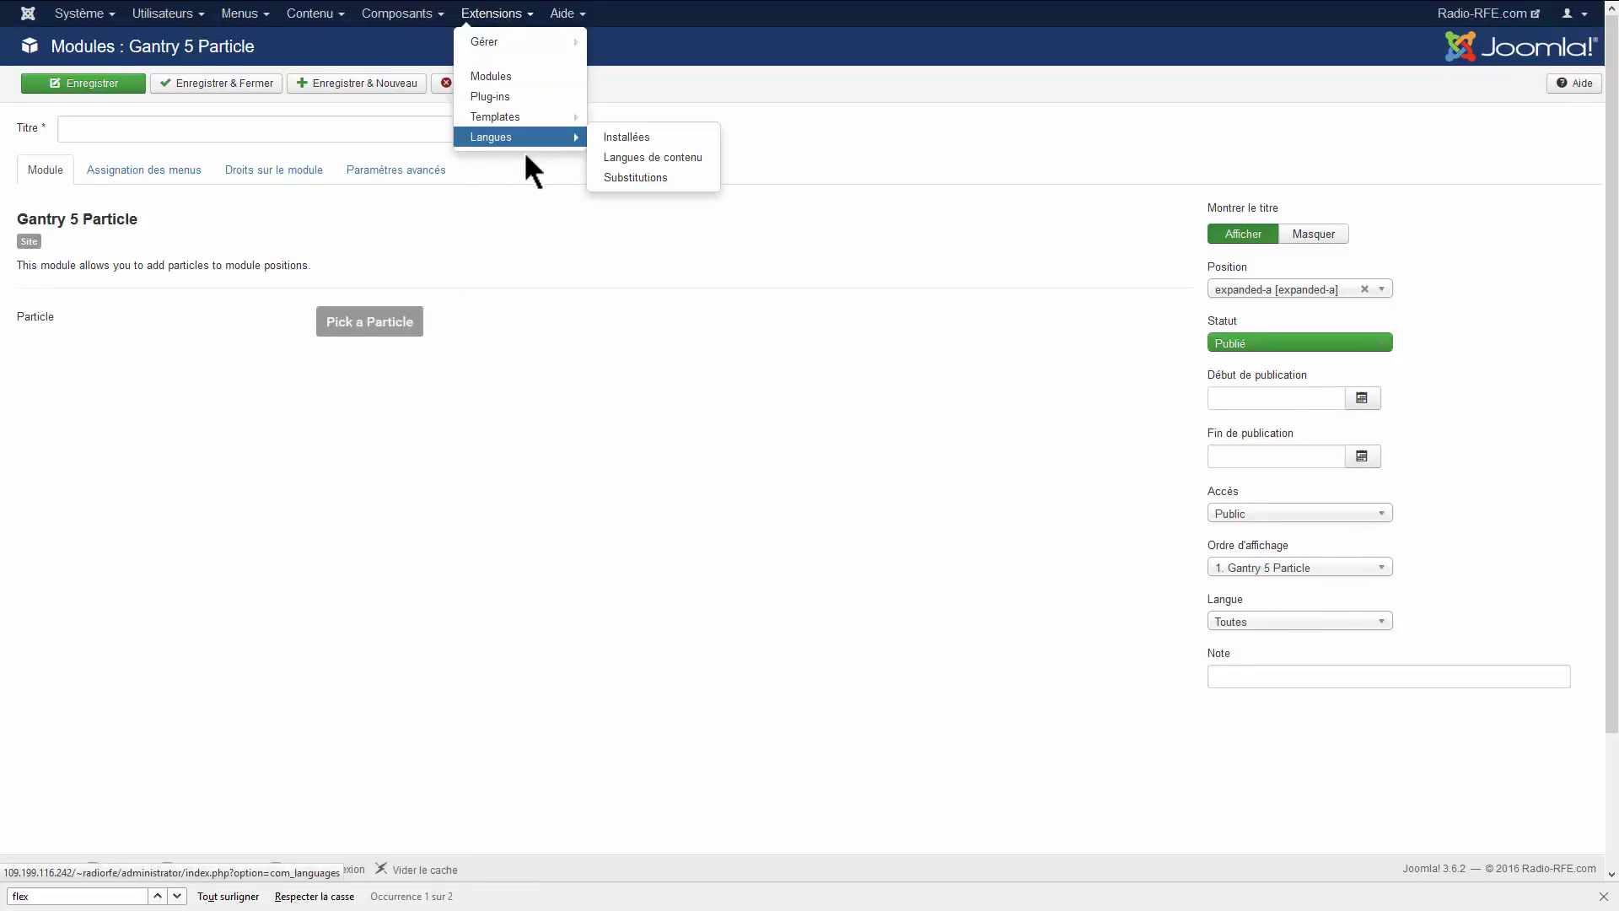
{"action": "mouse_move", "coordinate": [532, 118]}
{"action": "left_click", "coordinate": [632, 118]}
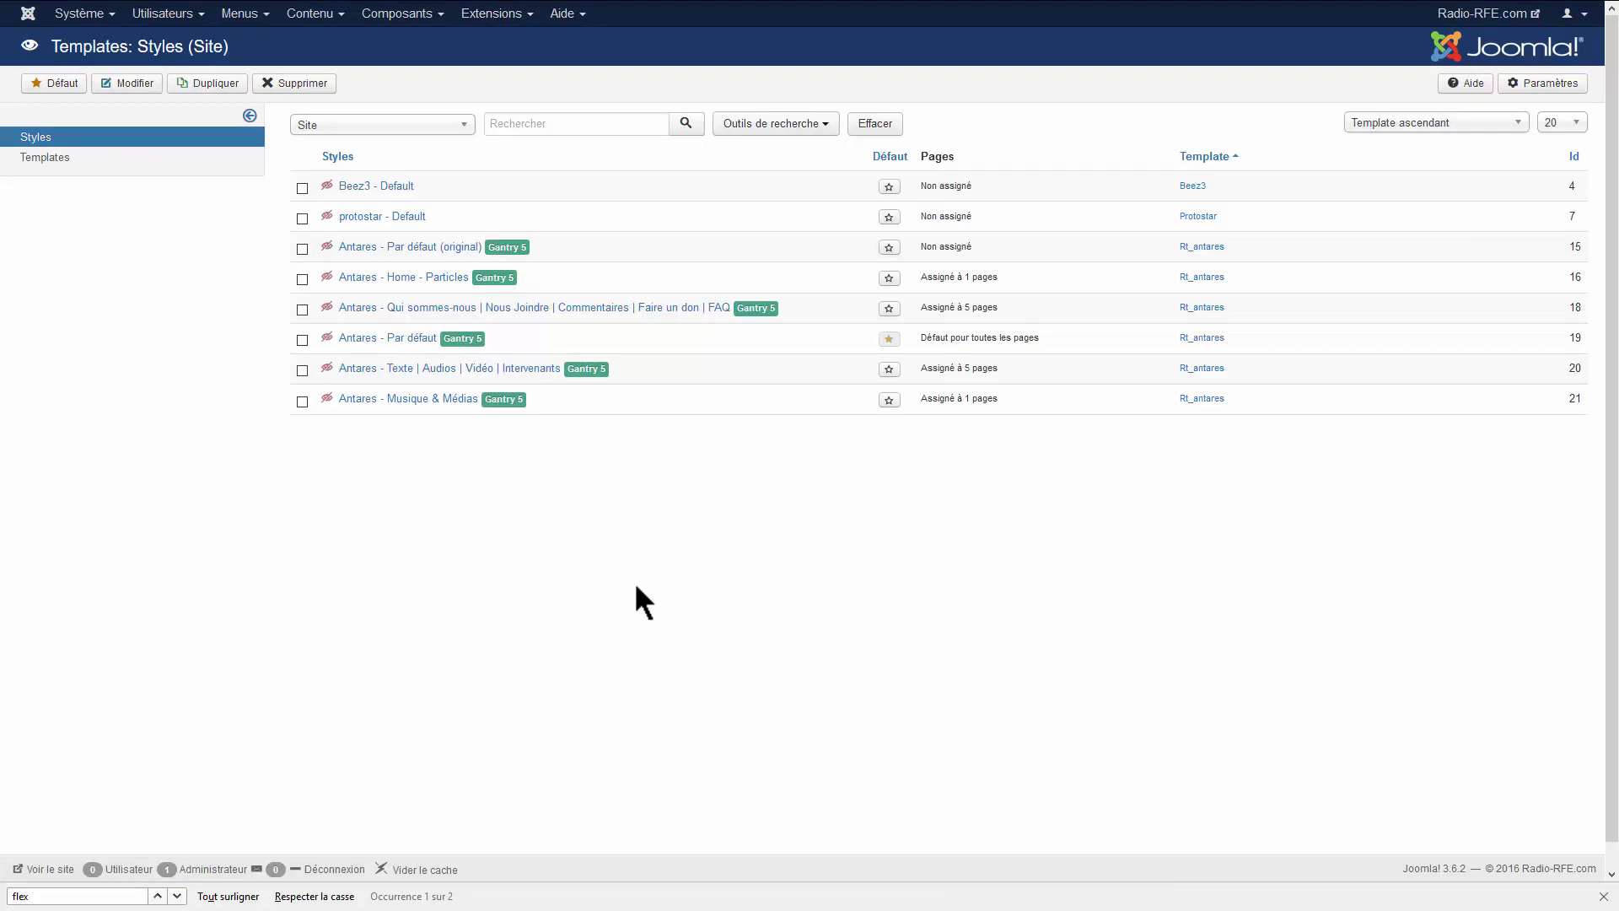
{"action": "left_click", "coordinate": [404, 339]}
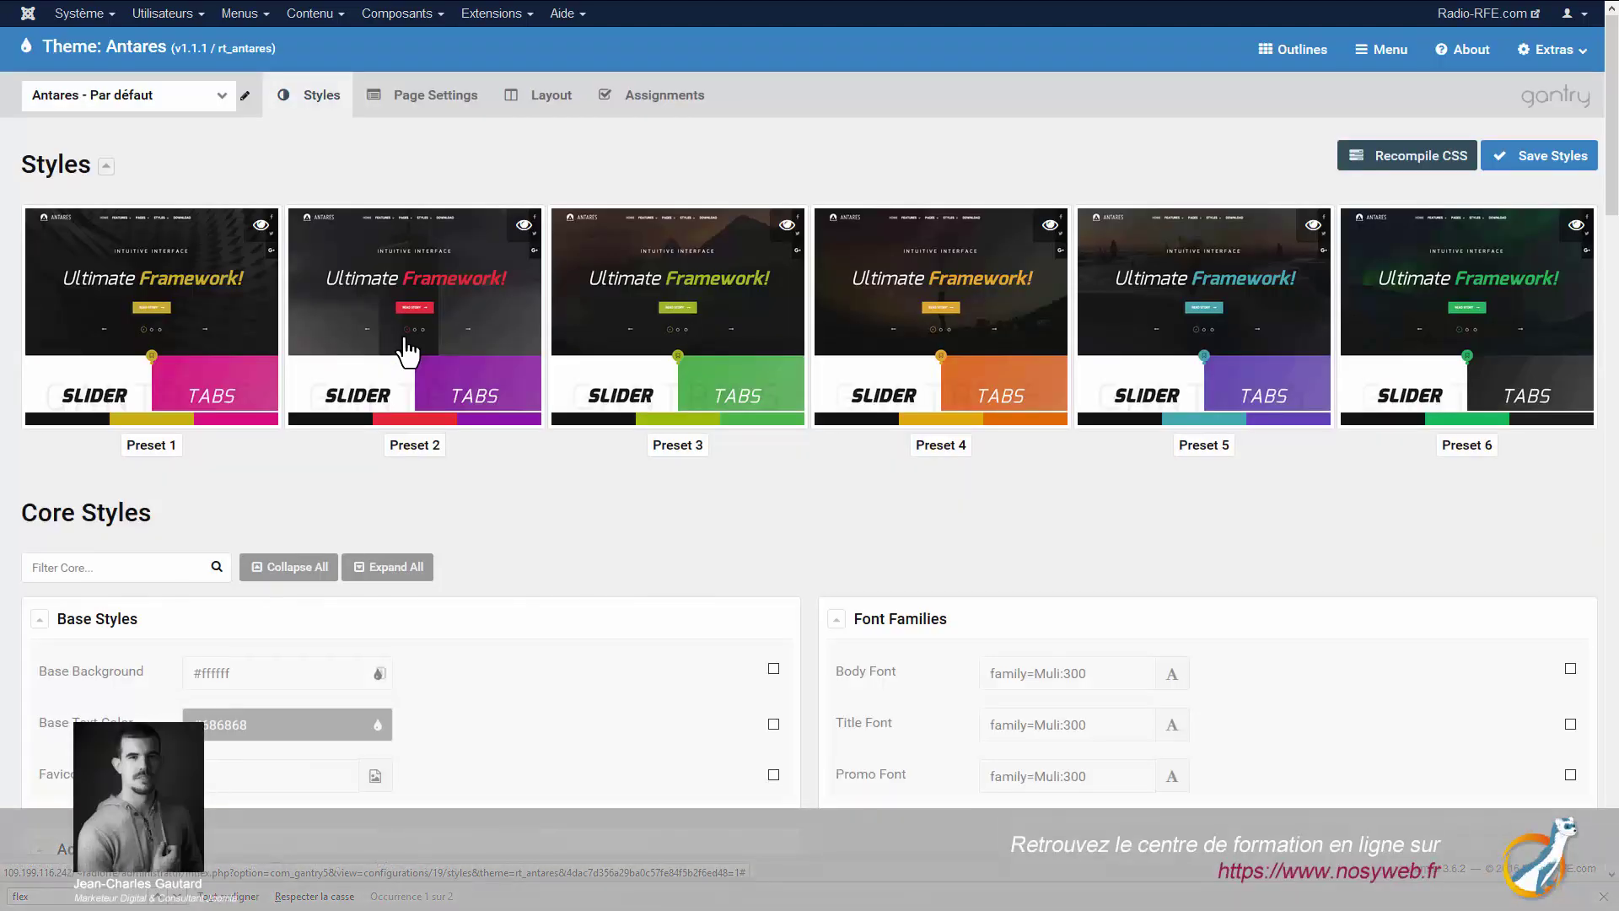
{"action": "left_click", "coordinate": [550, 95]}
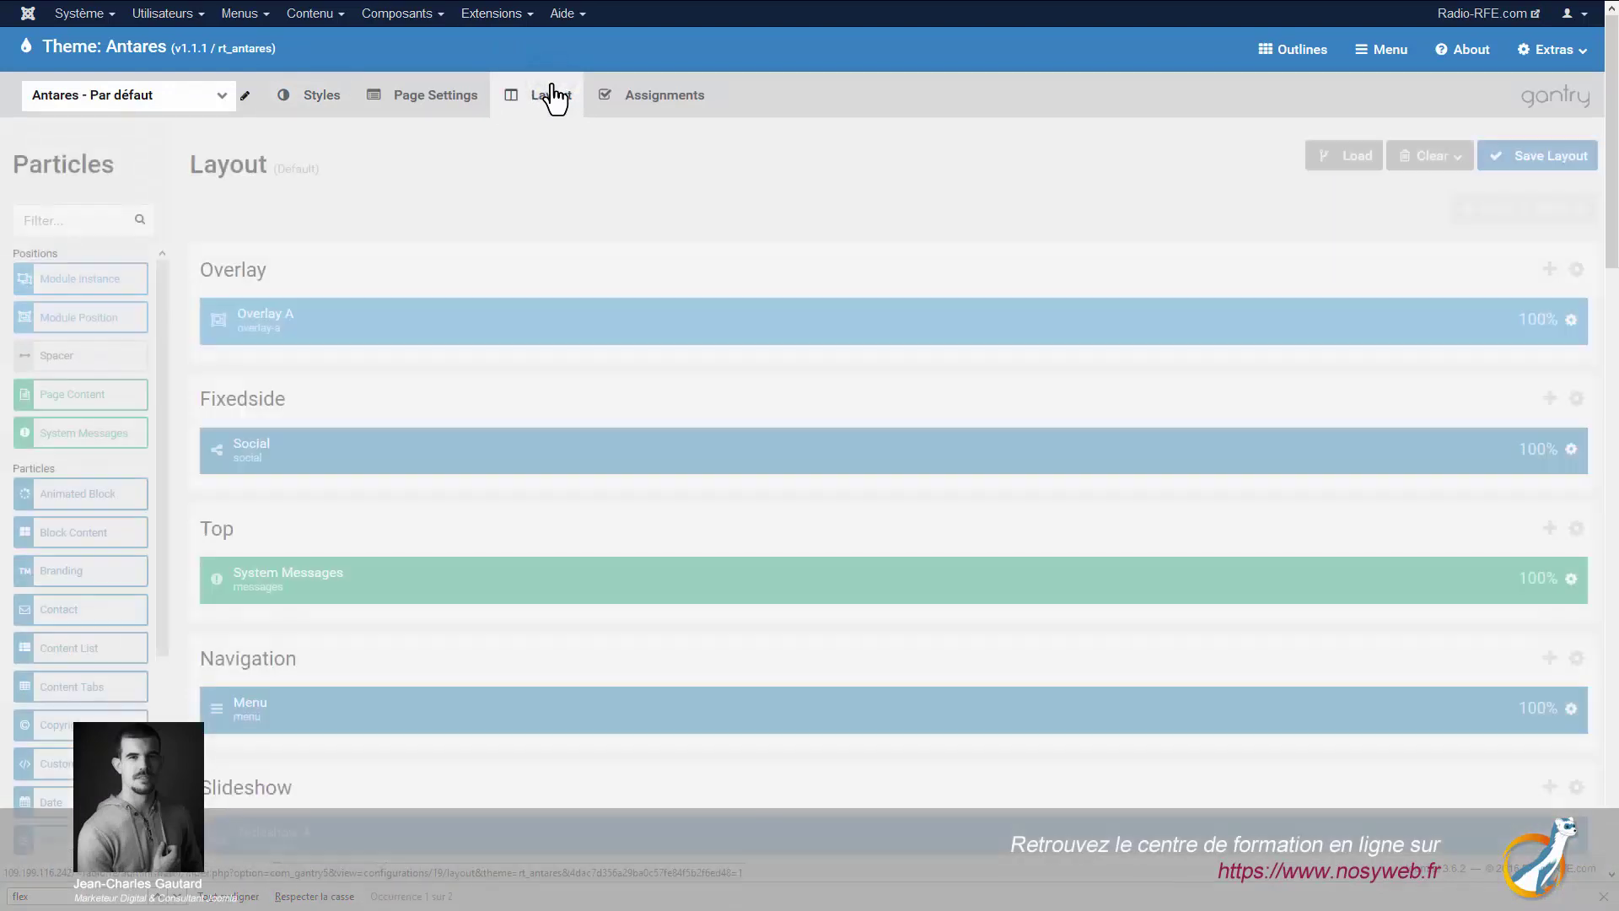